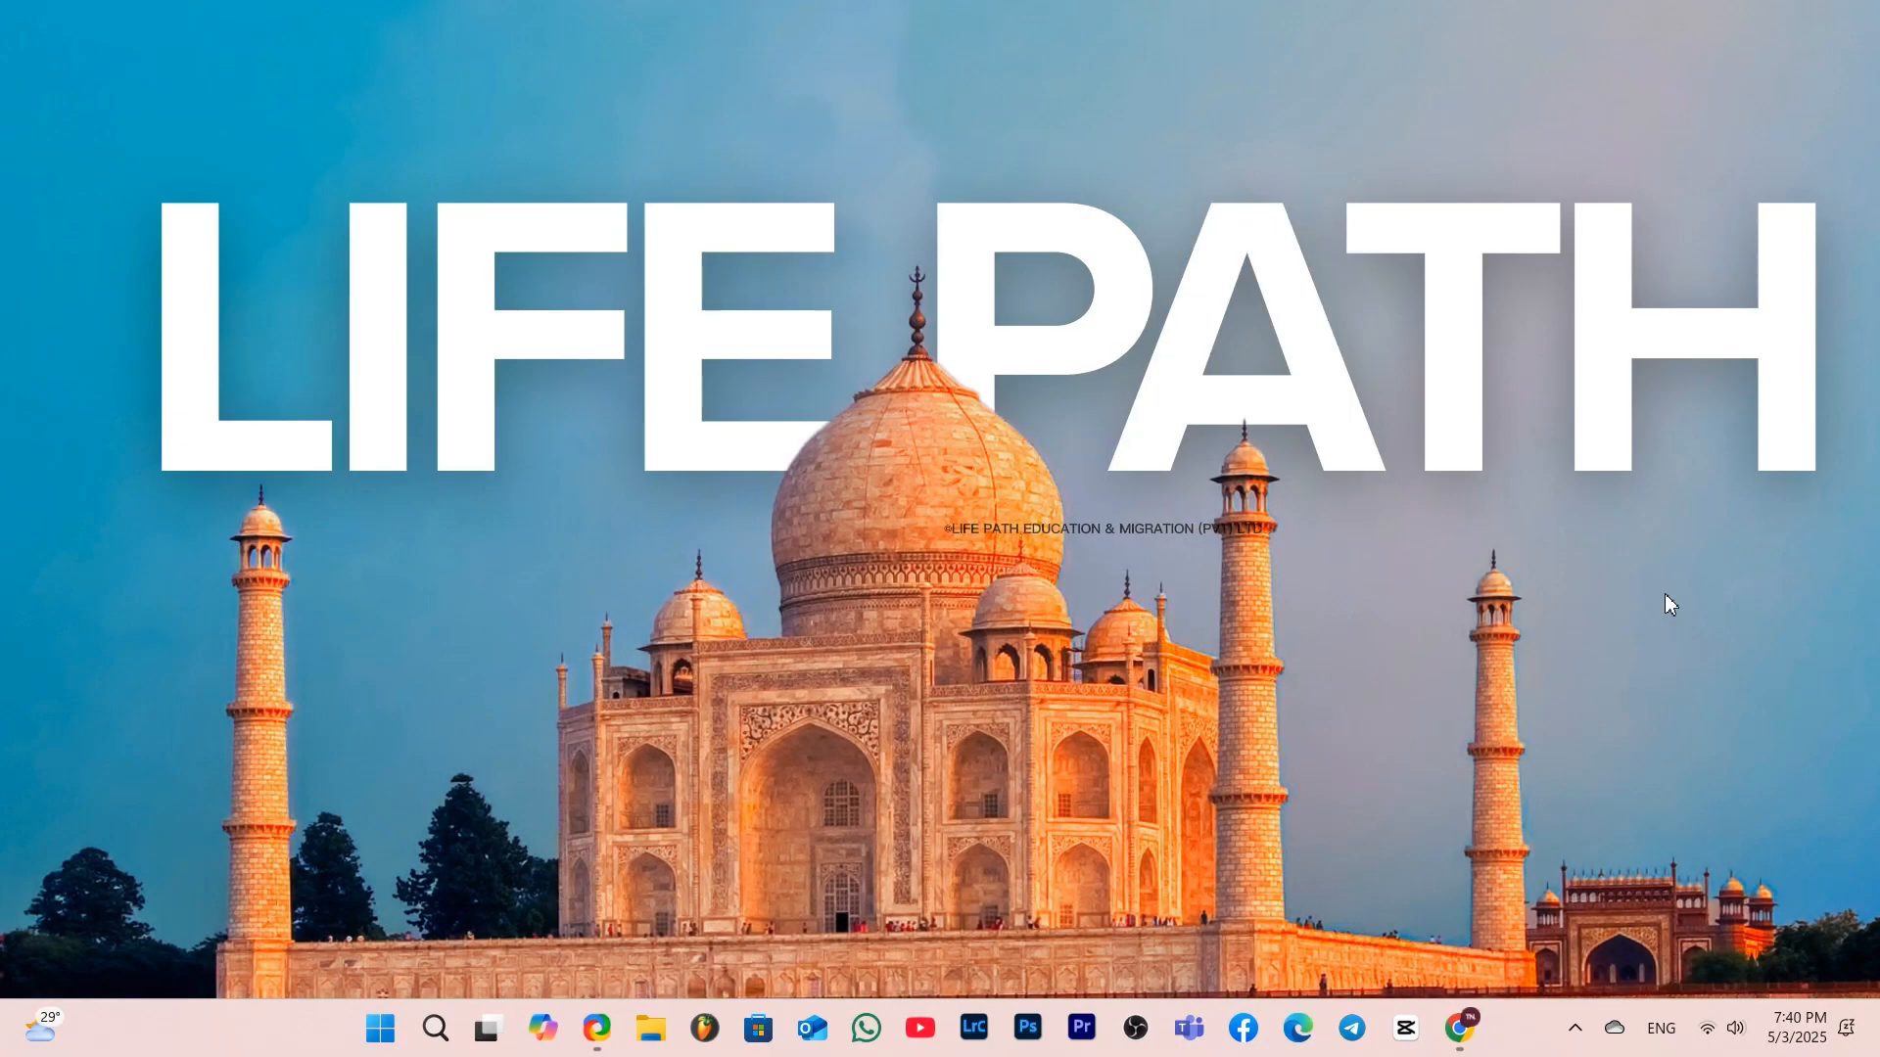
Open the web browser and search Google for "indian visa online"
{"action": "left_click", "coordinate": [1473, 1026]}
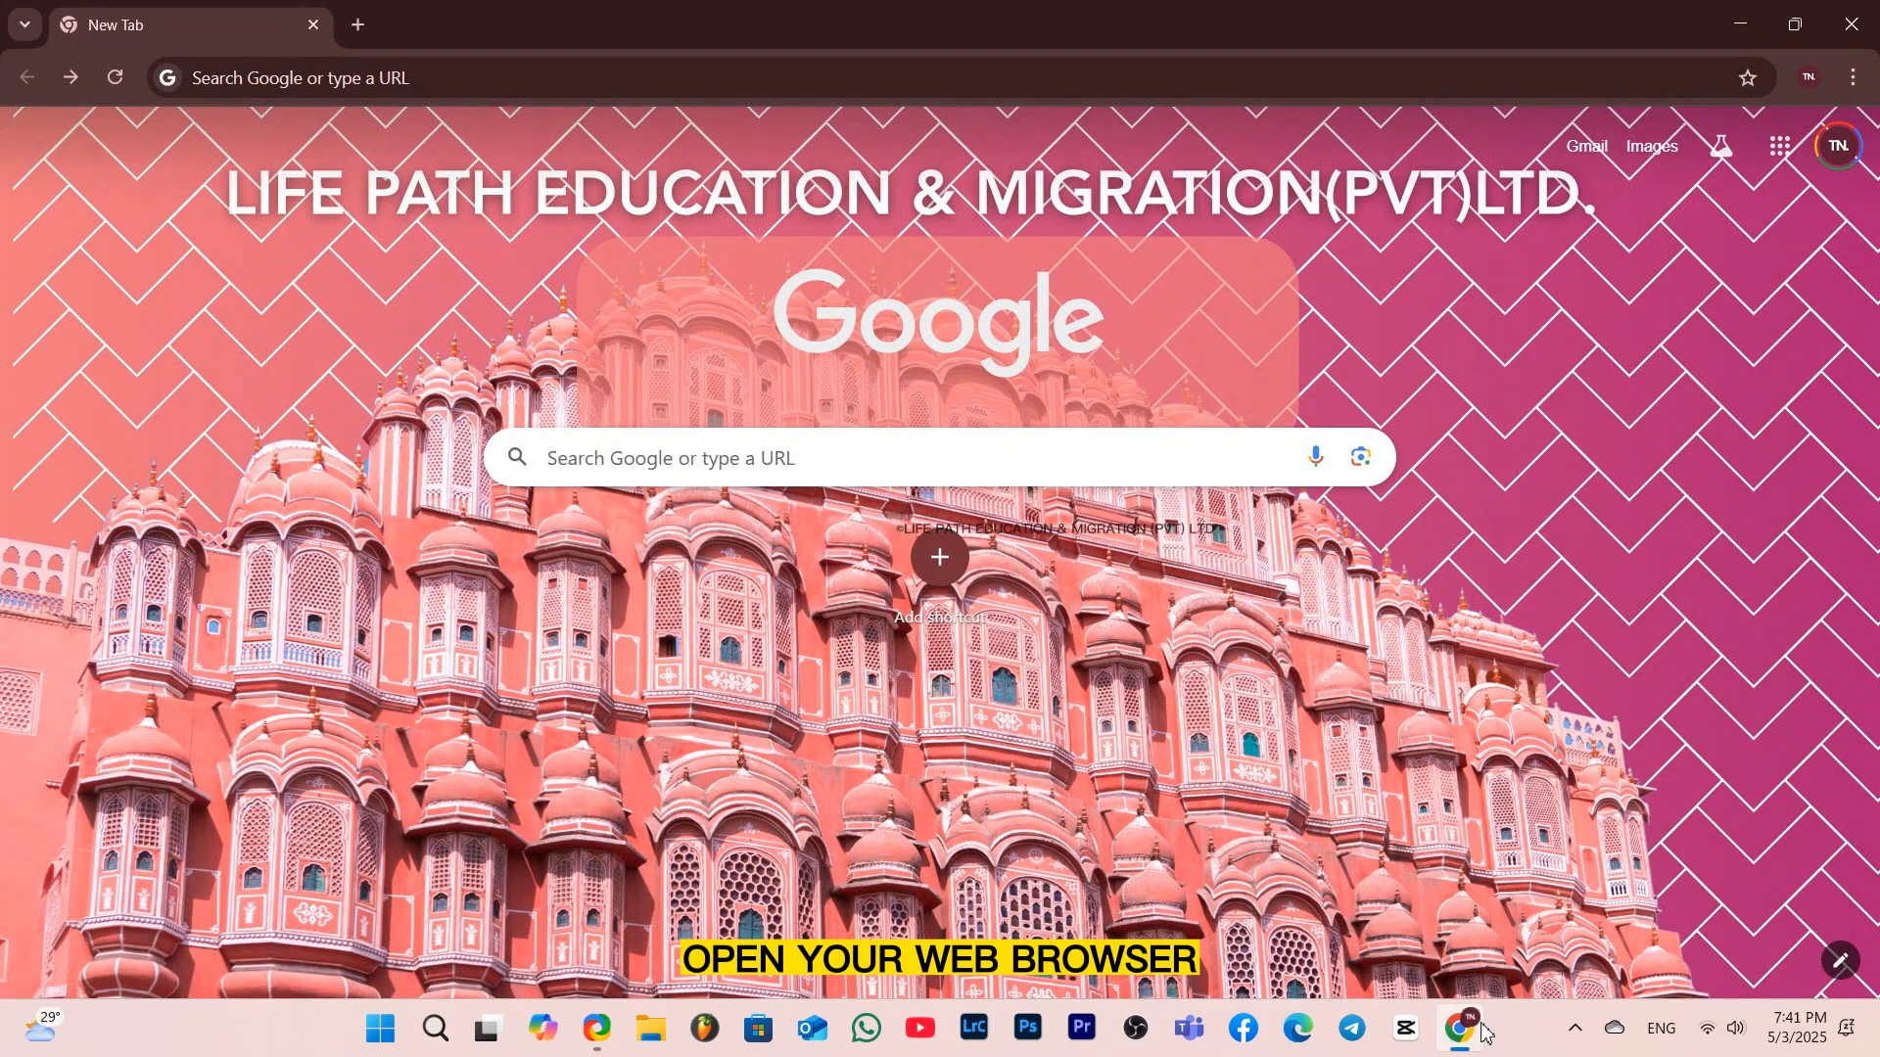
{"action": "left_click", "coordinate": [1055, 458]}
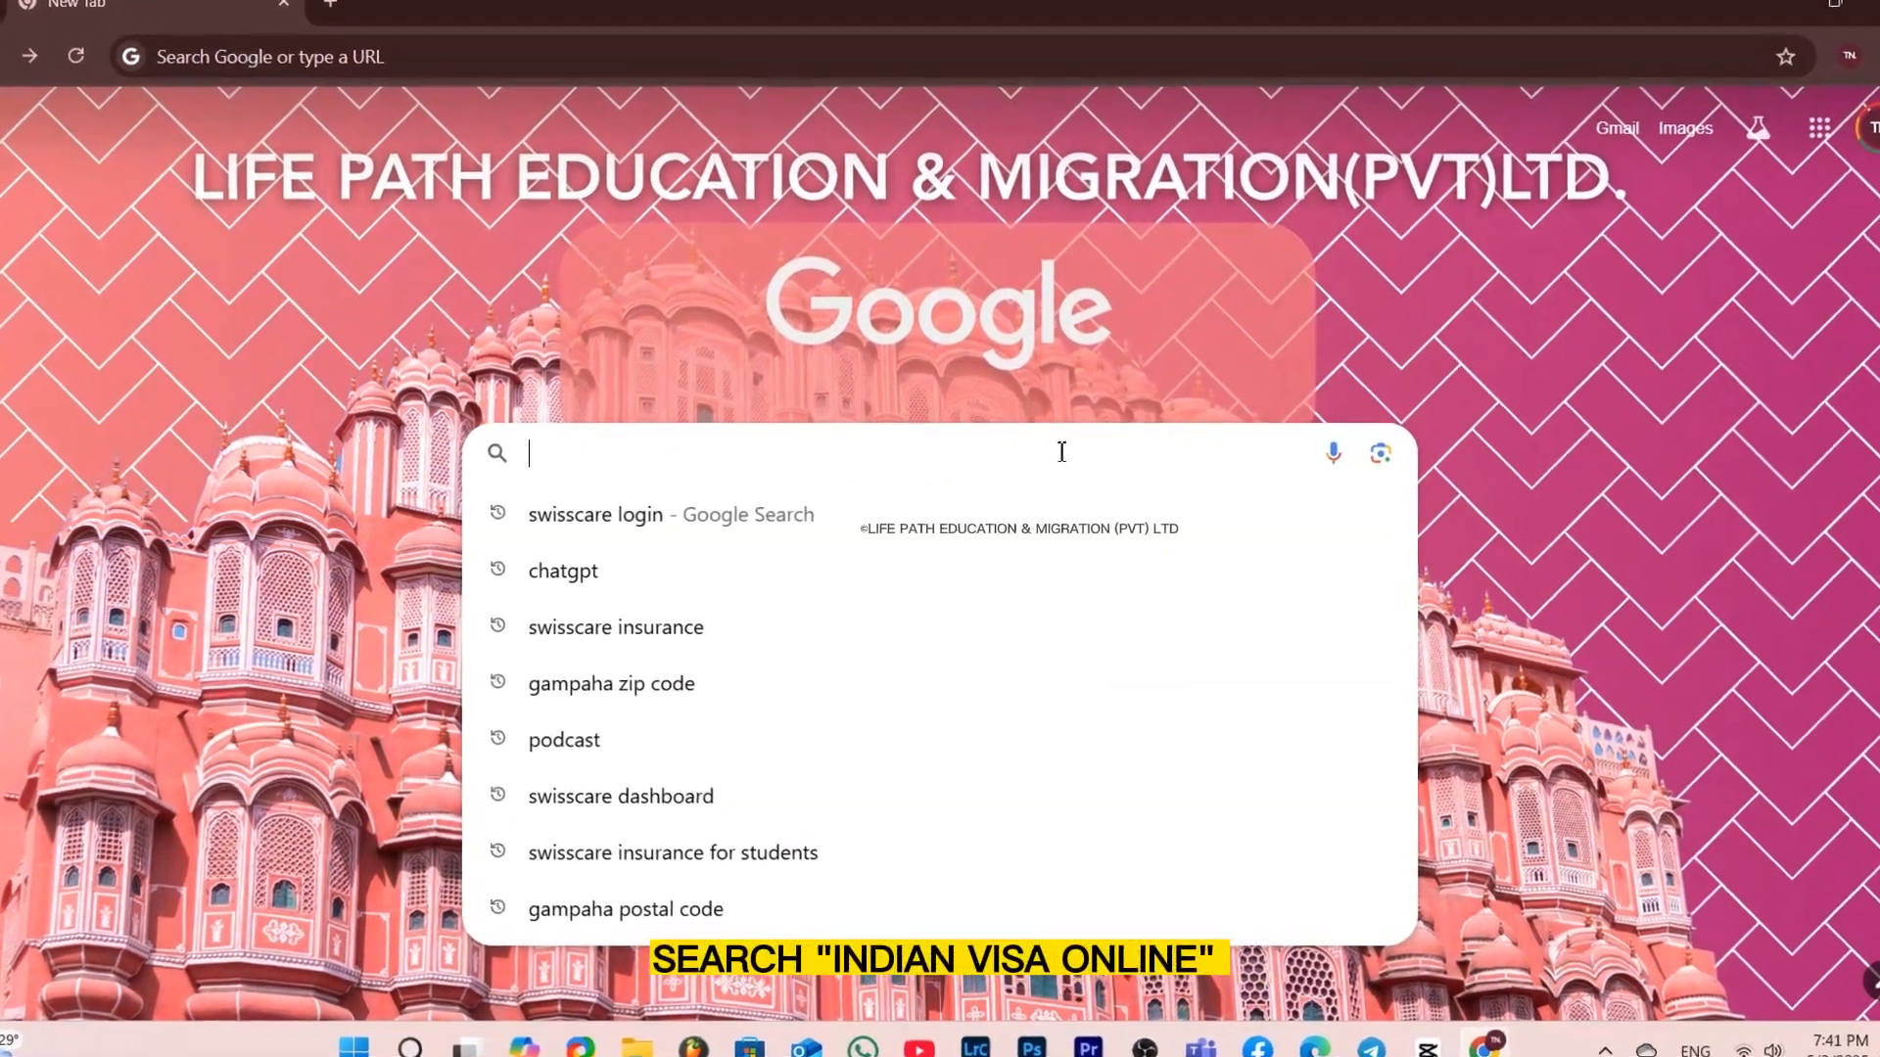
{"action": "type", "text": "indian "}
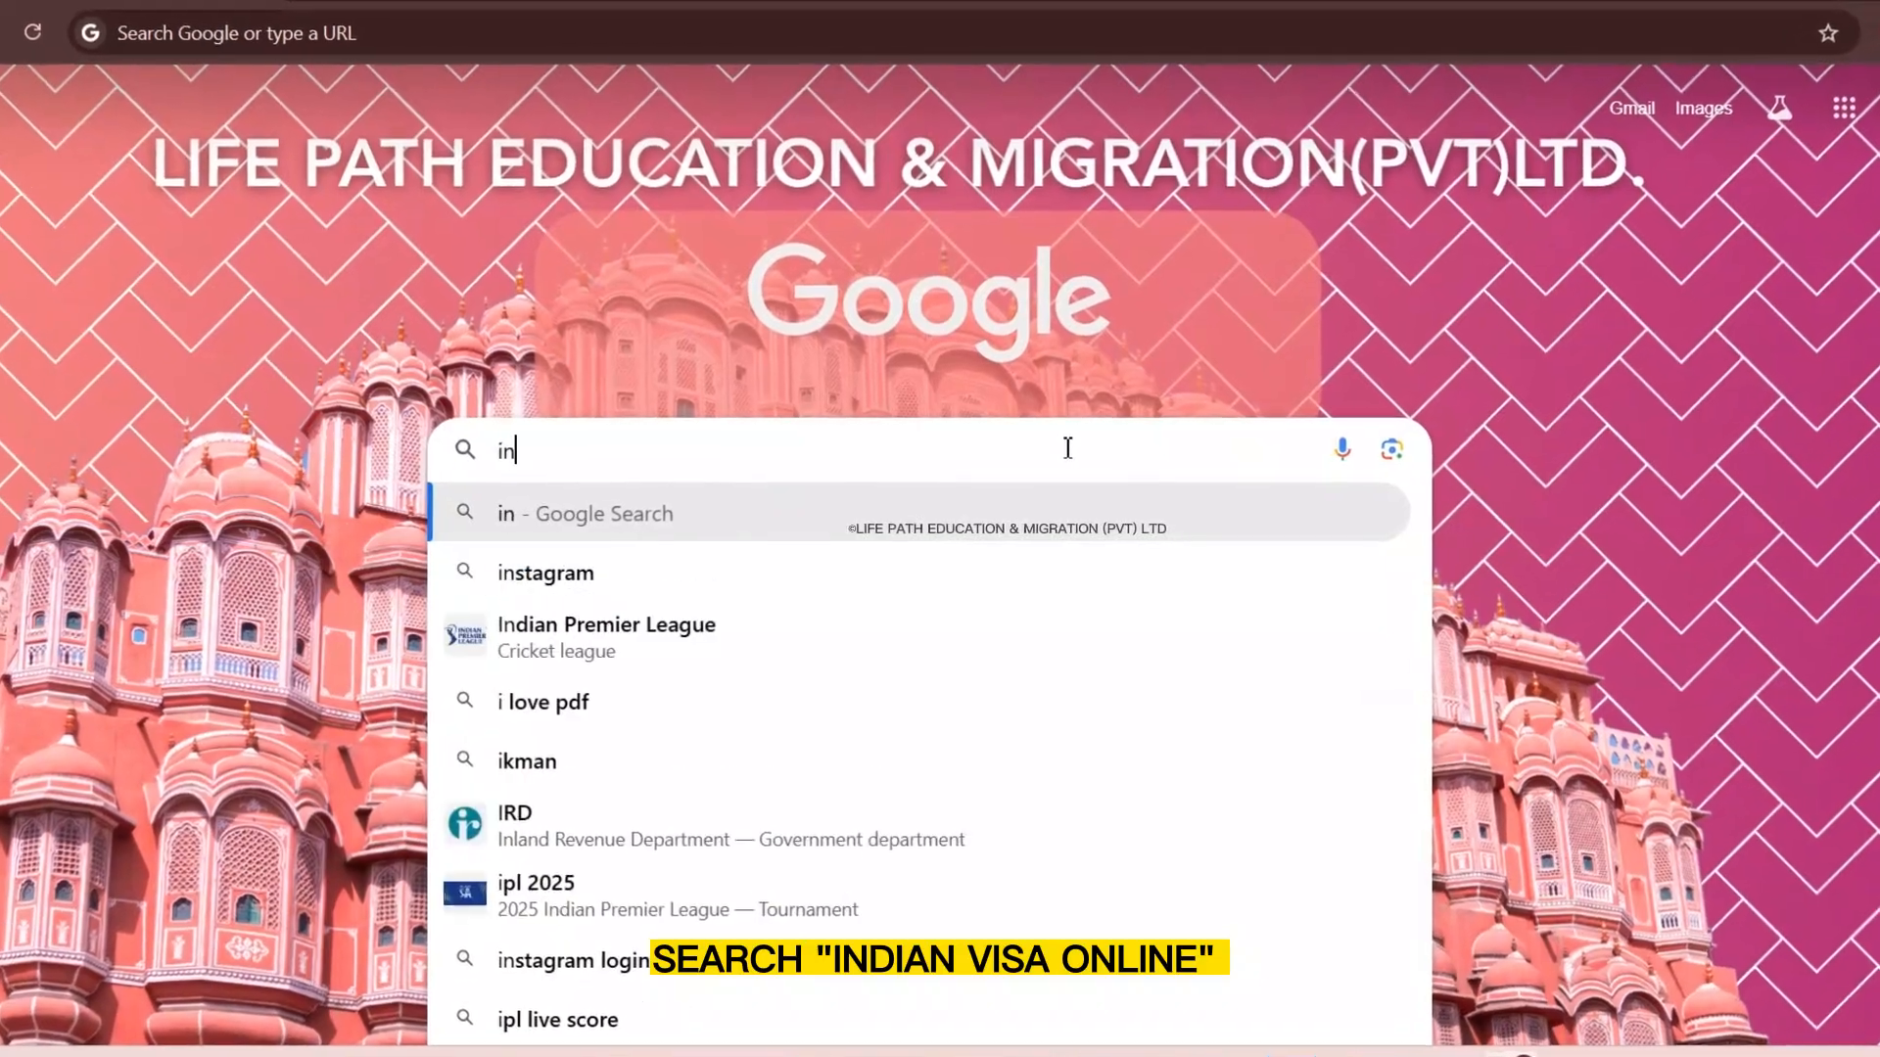
{"action": "type", "text": "visan"}
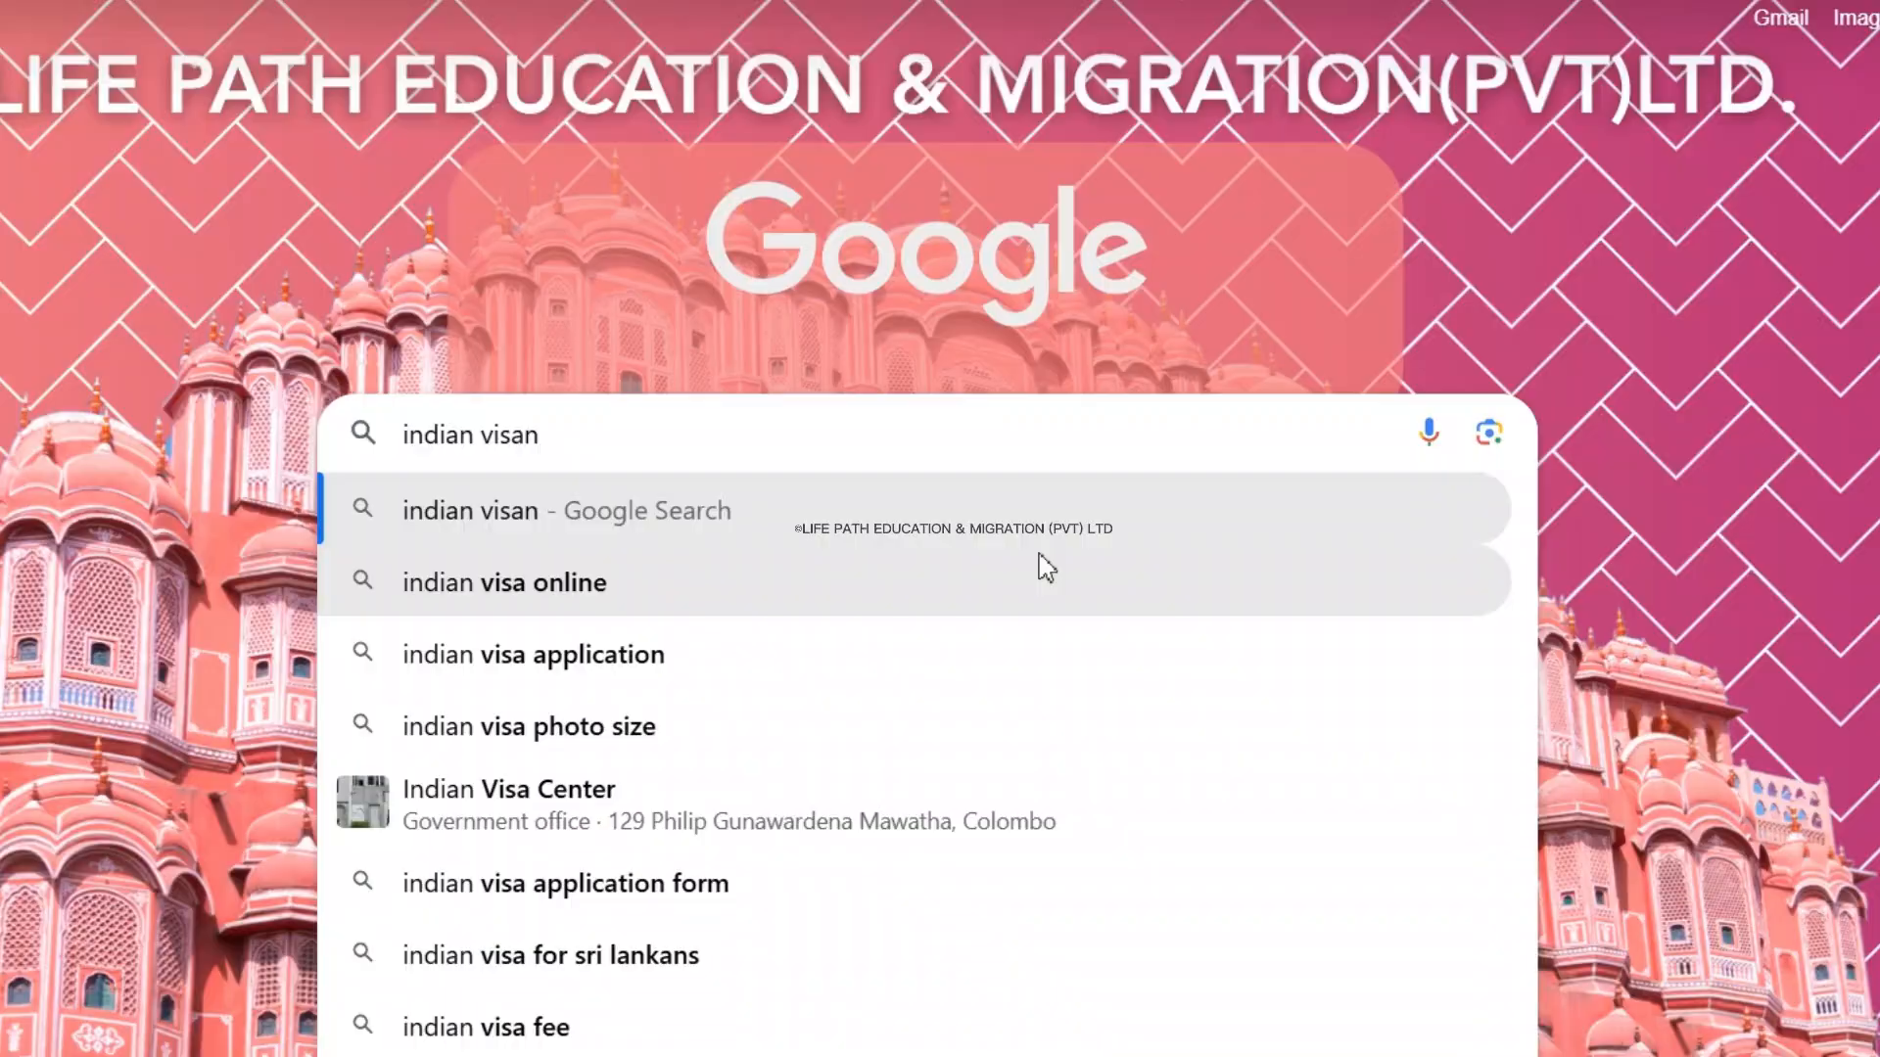
{"action": "left_click", "coordinate": [1033, 562]}
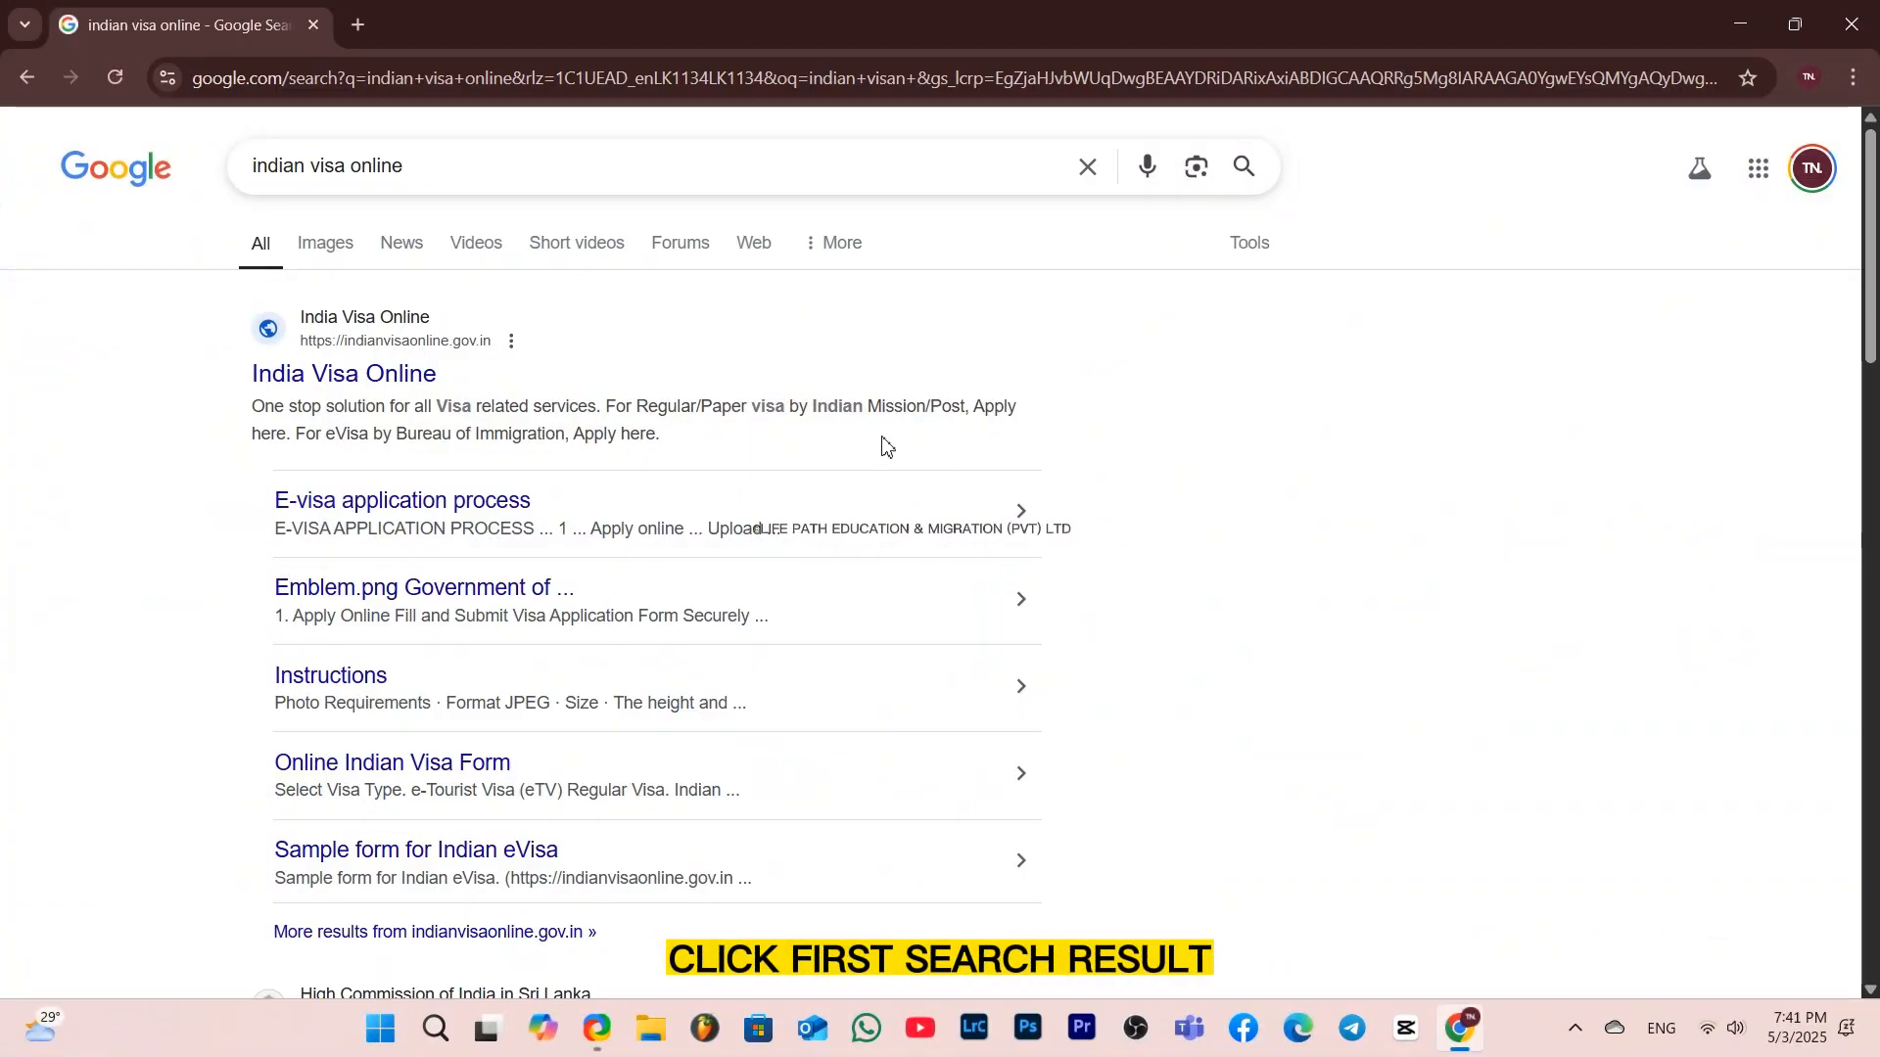
Open the India Visa Online site and start a Regular/Paper Visa Application
{"action": "left_click", "coordinate": [421, 383]}
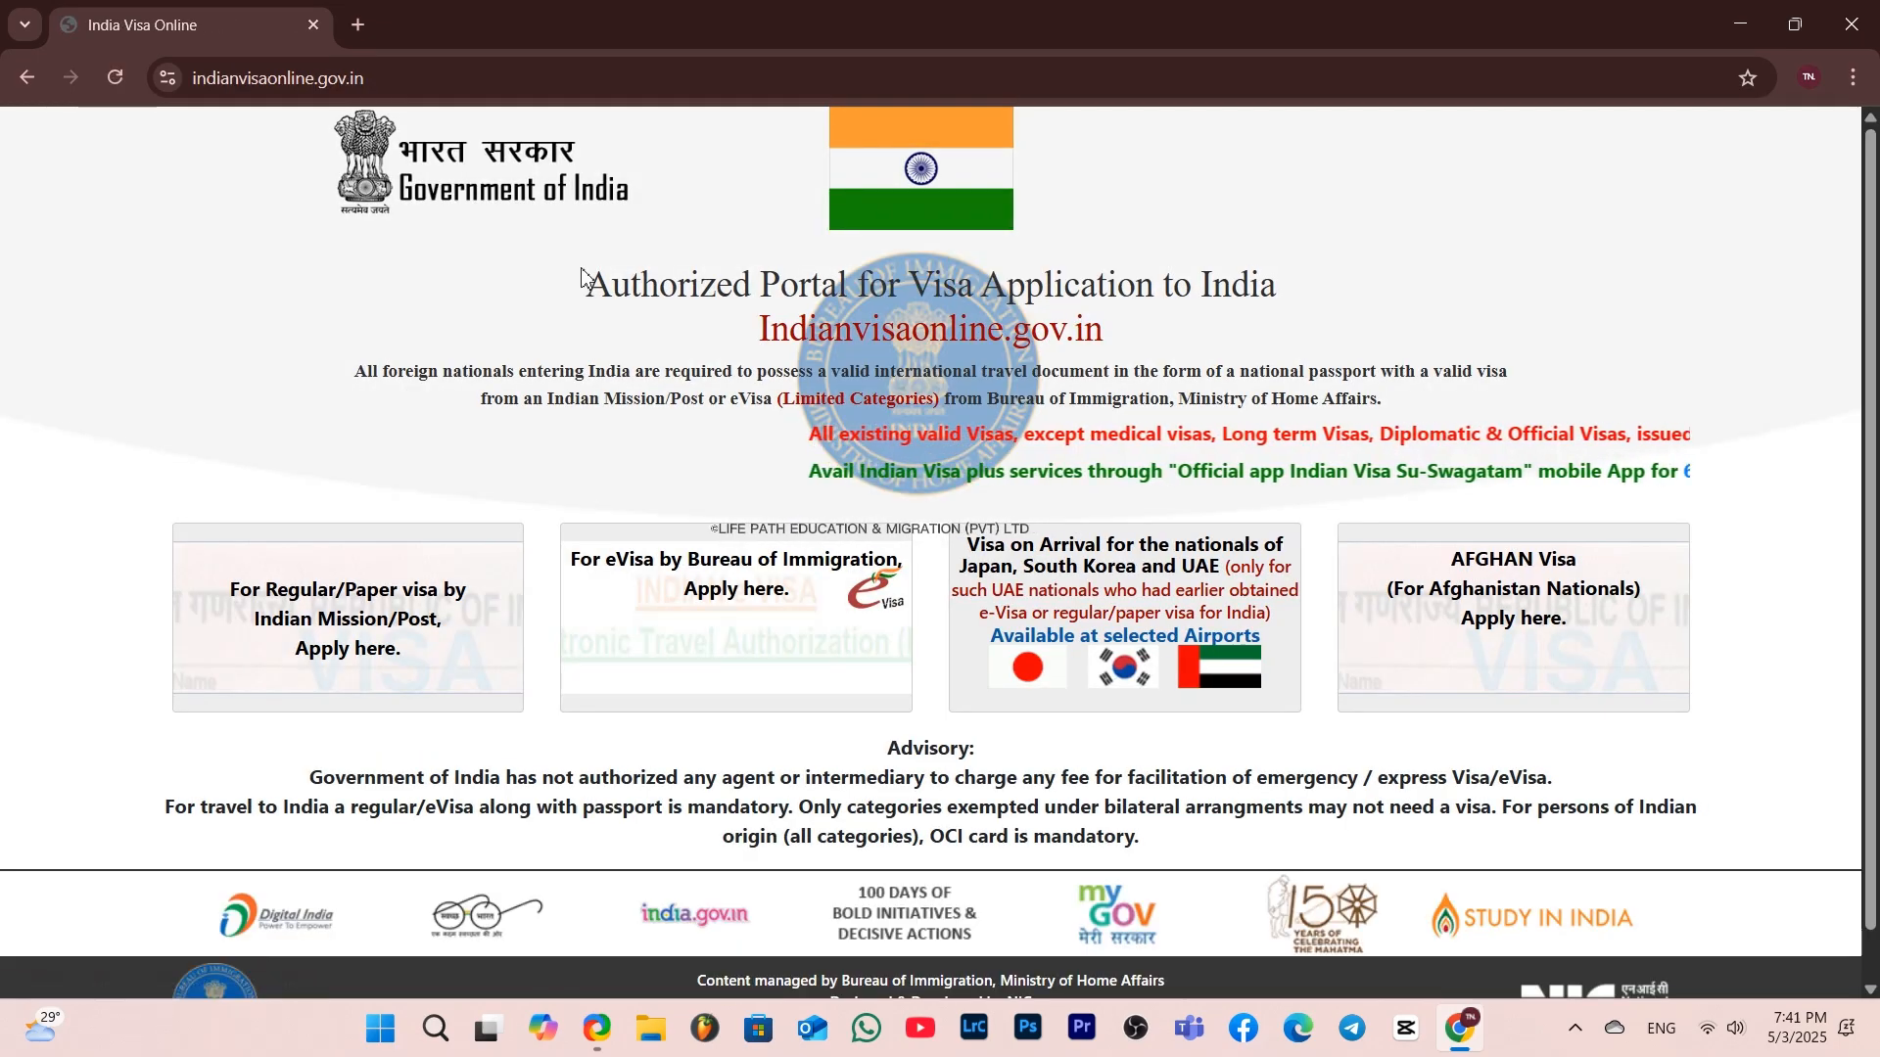
{"action": "left_click_drag", "start_coordinate": [587, 284], "coordinate": [1283, 328]}
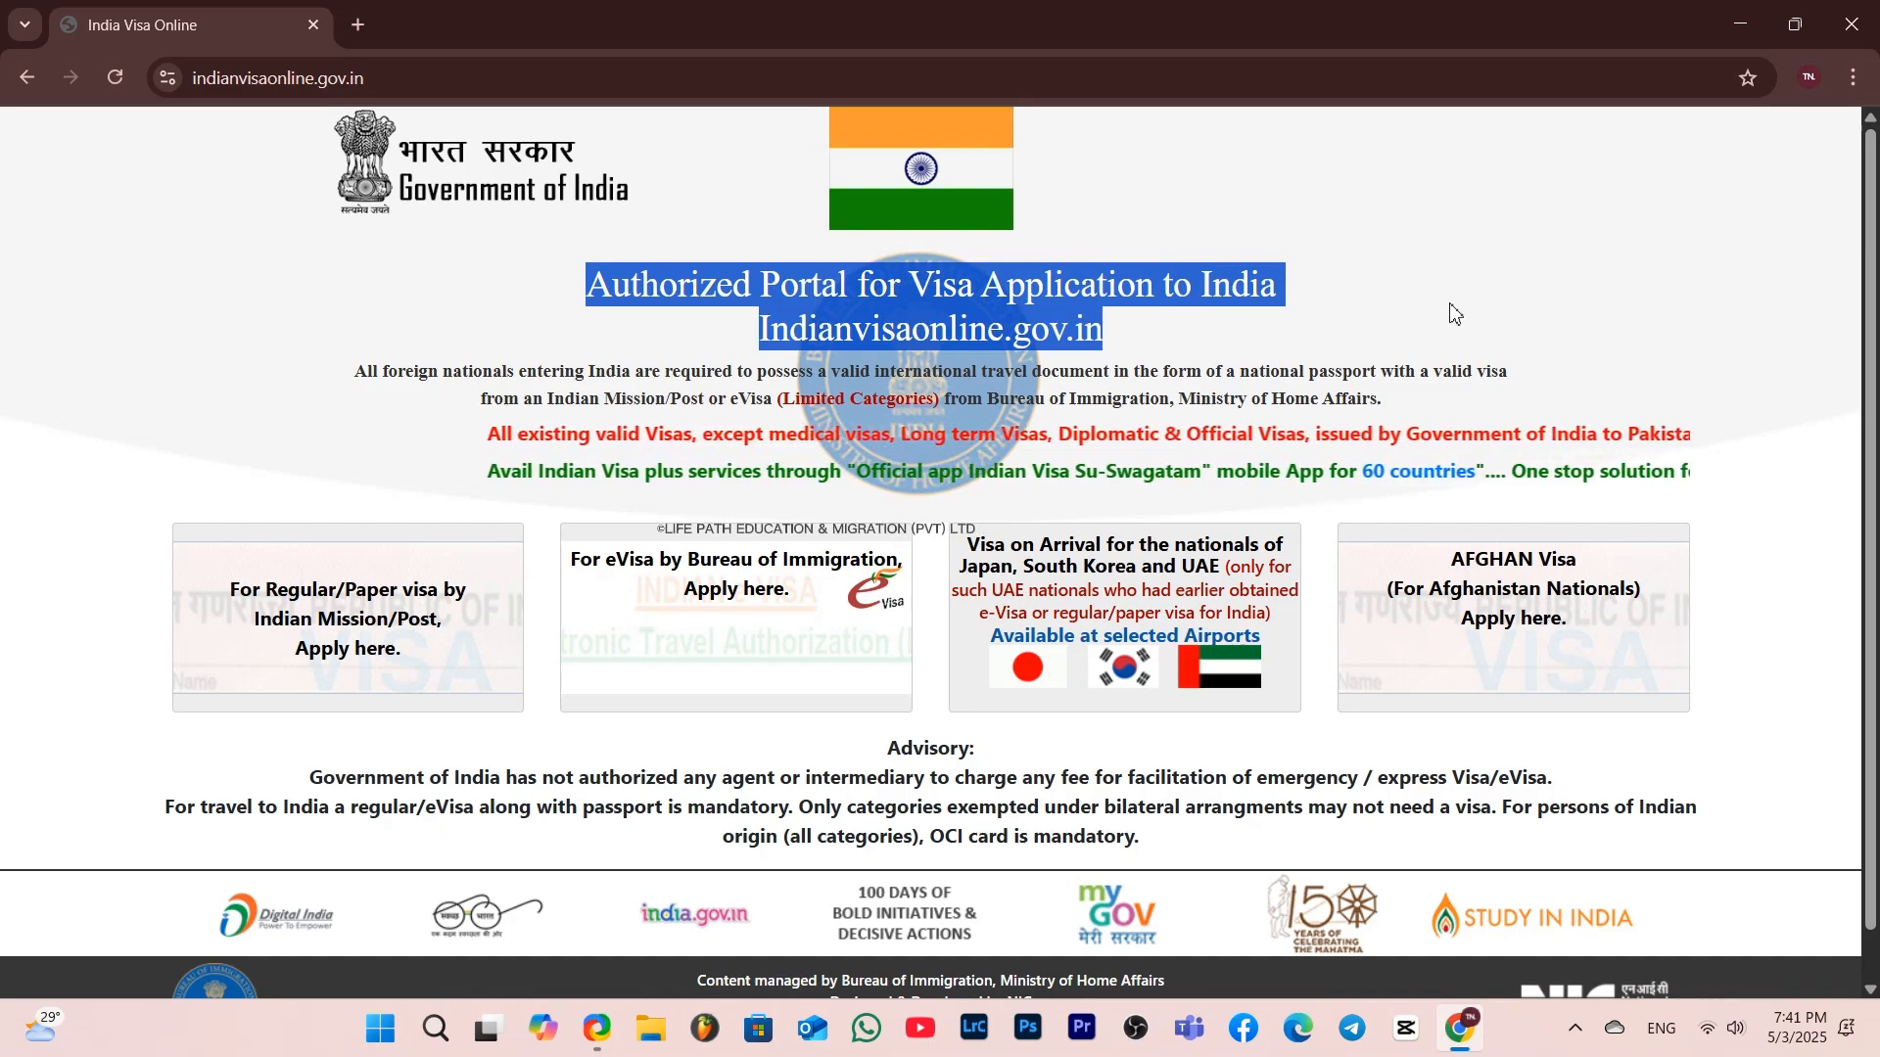
{"action": "scroll", "coordinate": [1454, 311], "scroll_direction": "down", "scroll_amount": 1}
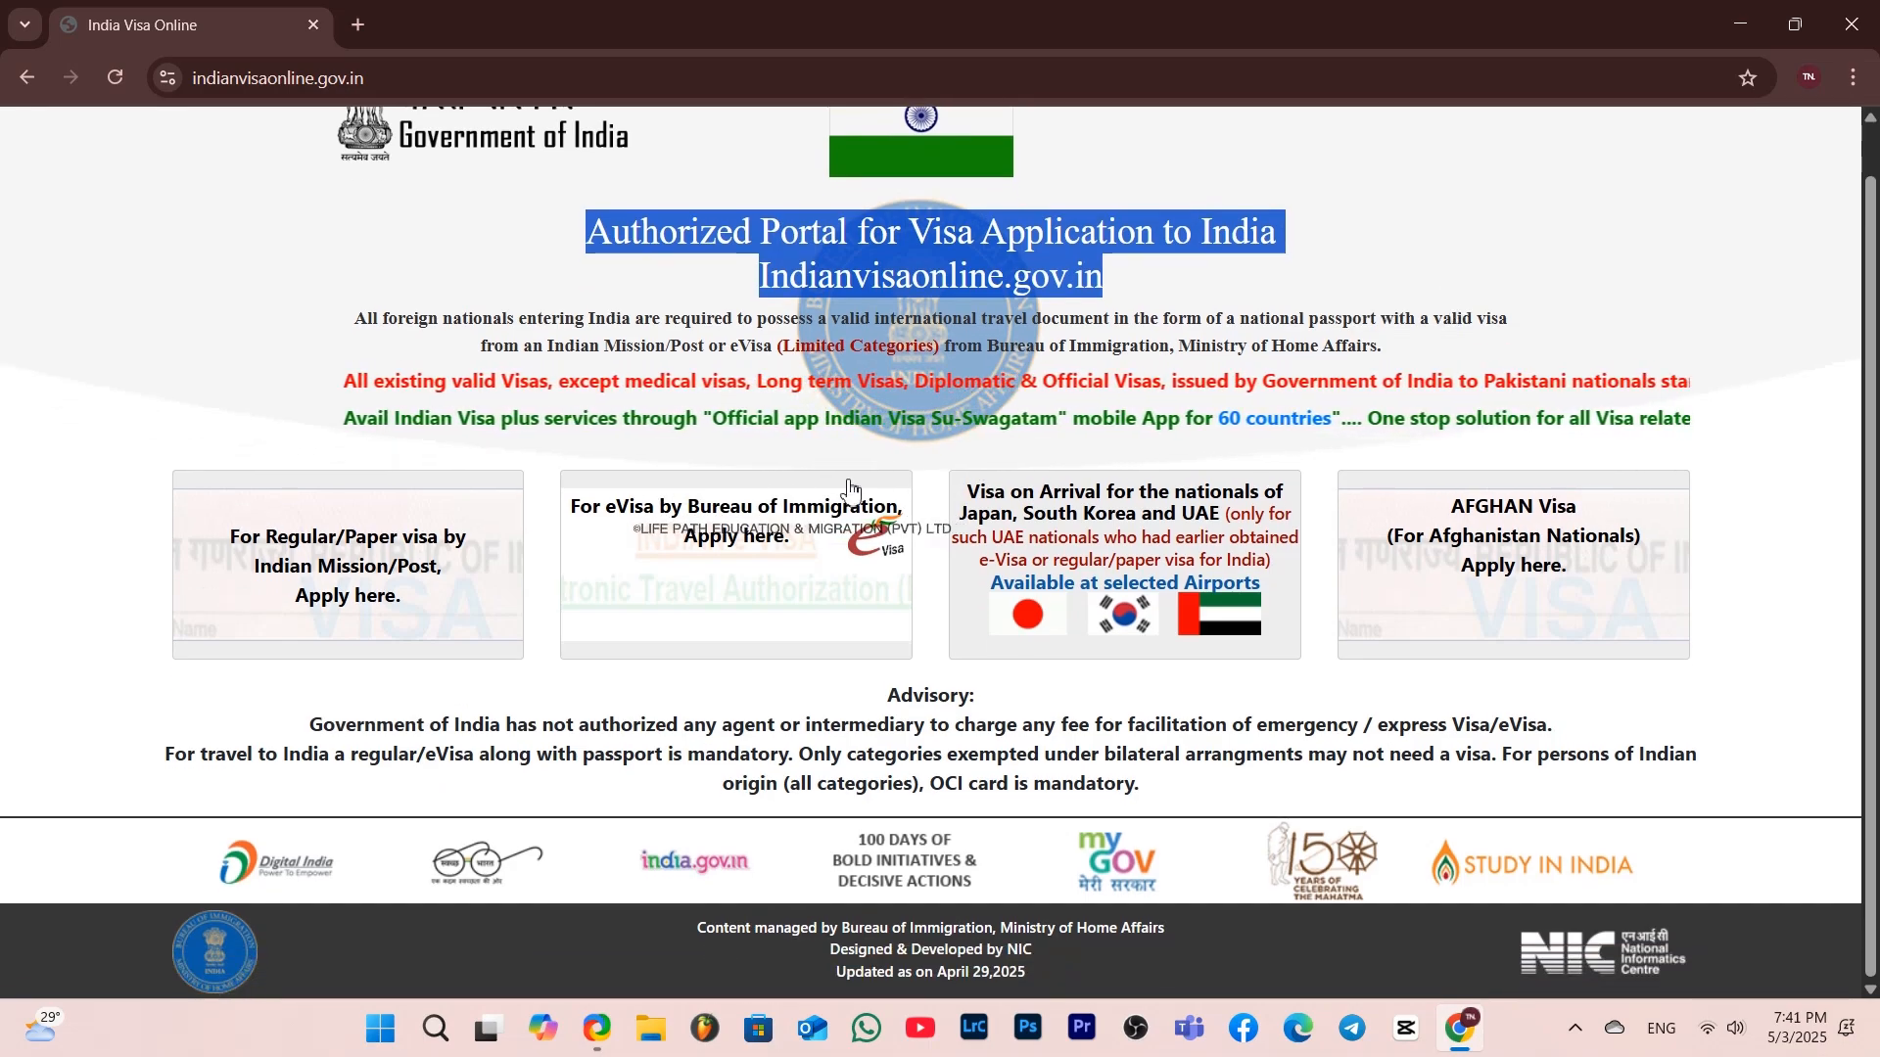
{"action": "left_click", "coordinate": [400, 591]}
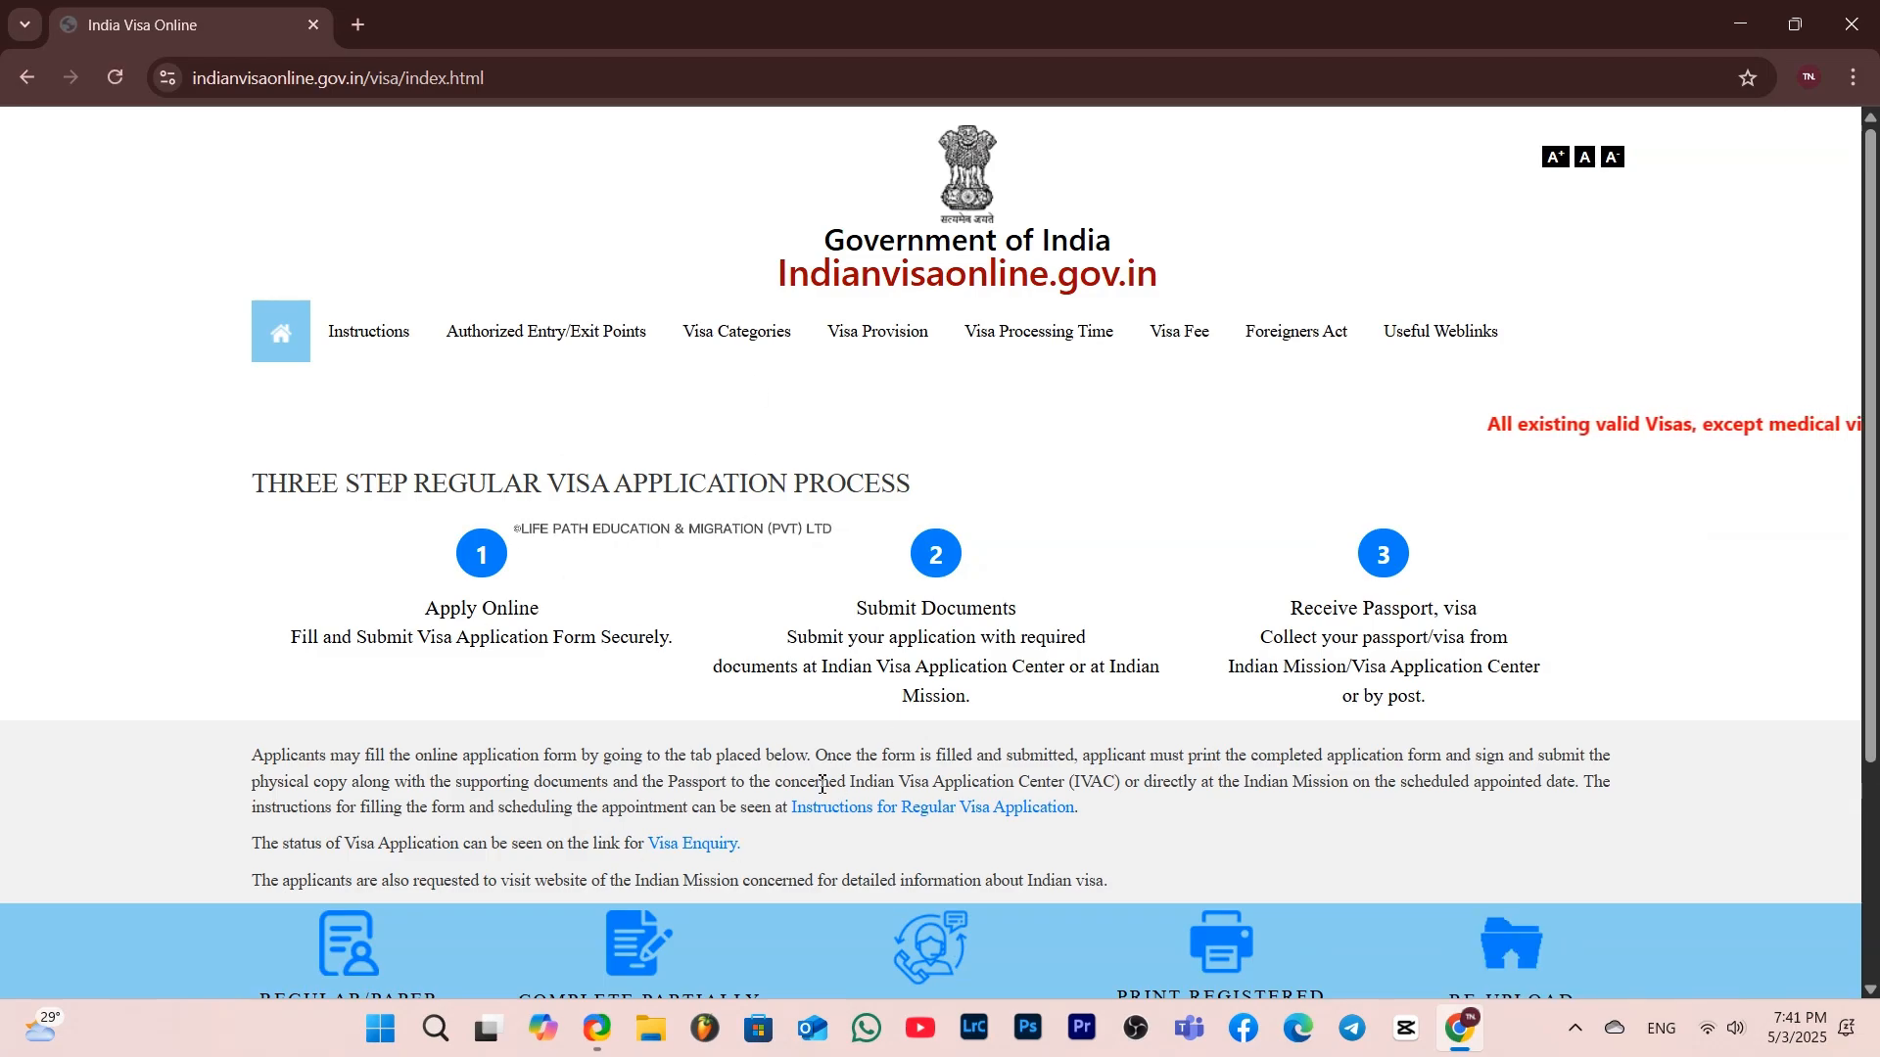
{"action": "scroll", "coordinate": [822, 783], "scroll_direction": "down", "scroll_amount": 3}
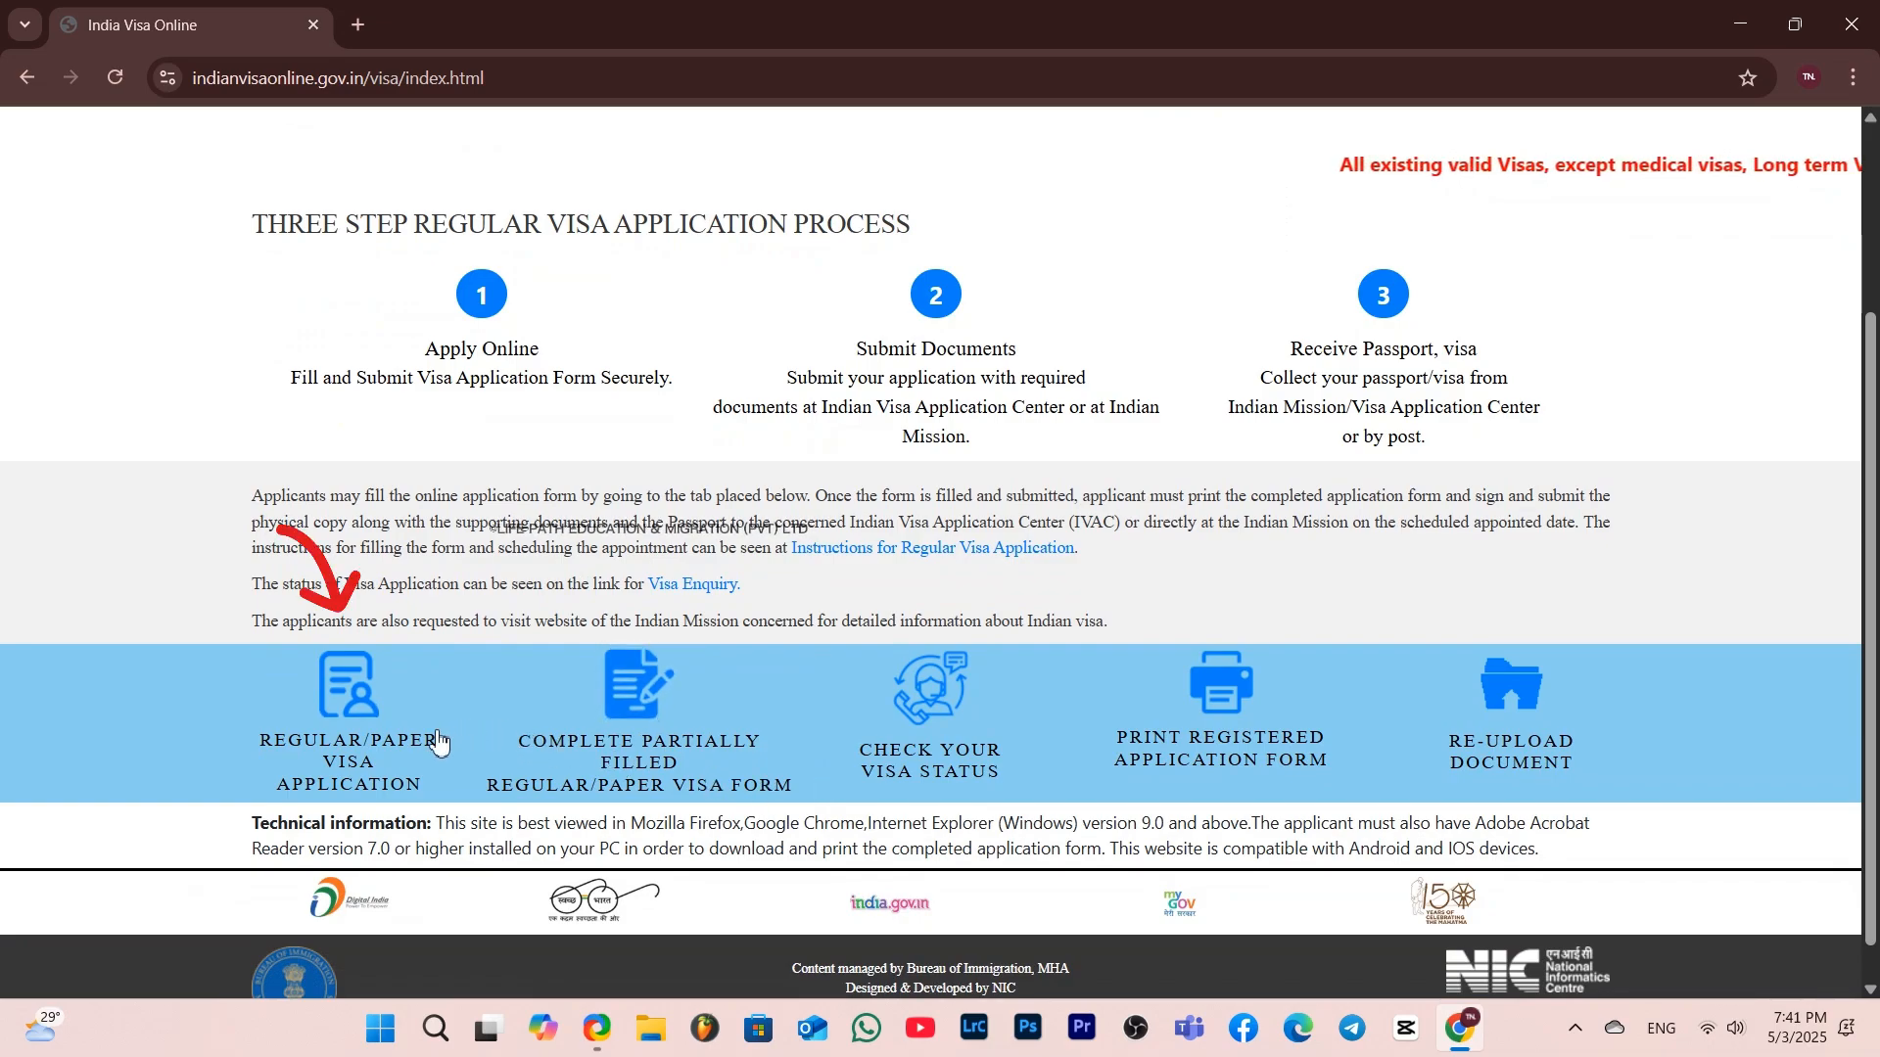
{"action": "left_click", "coordinate": [334, 744]}
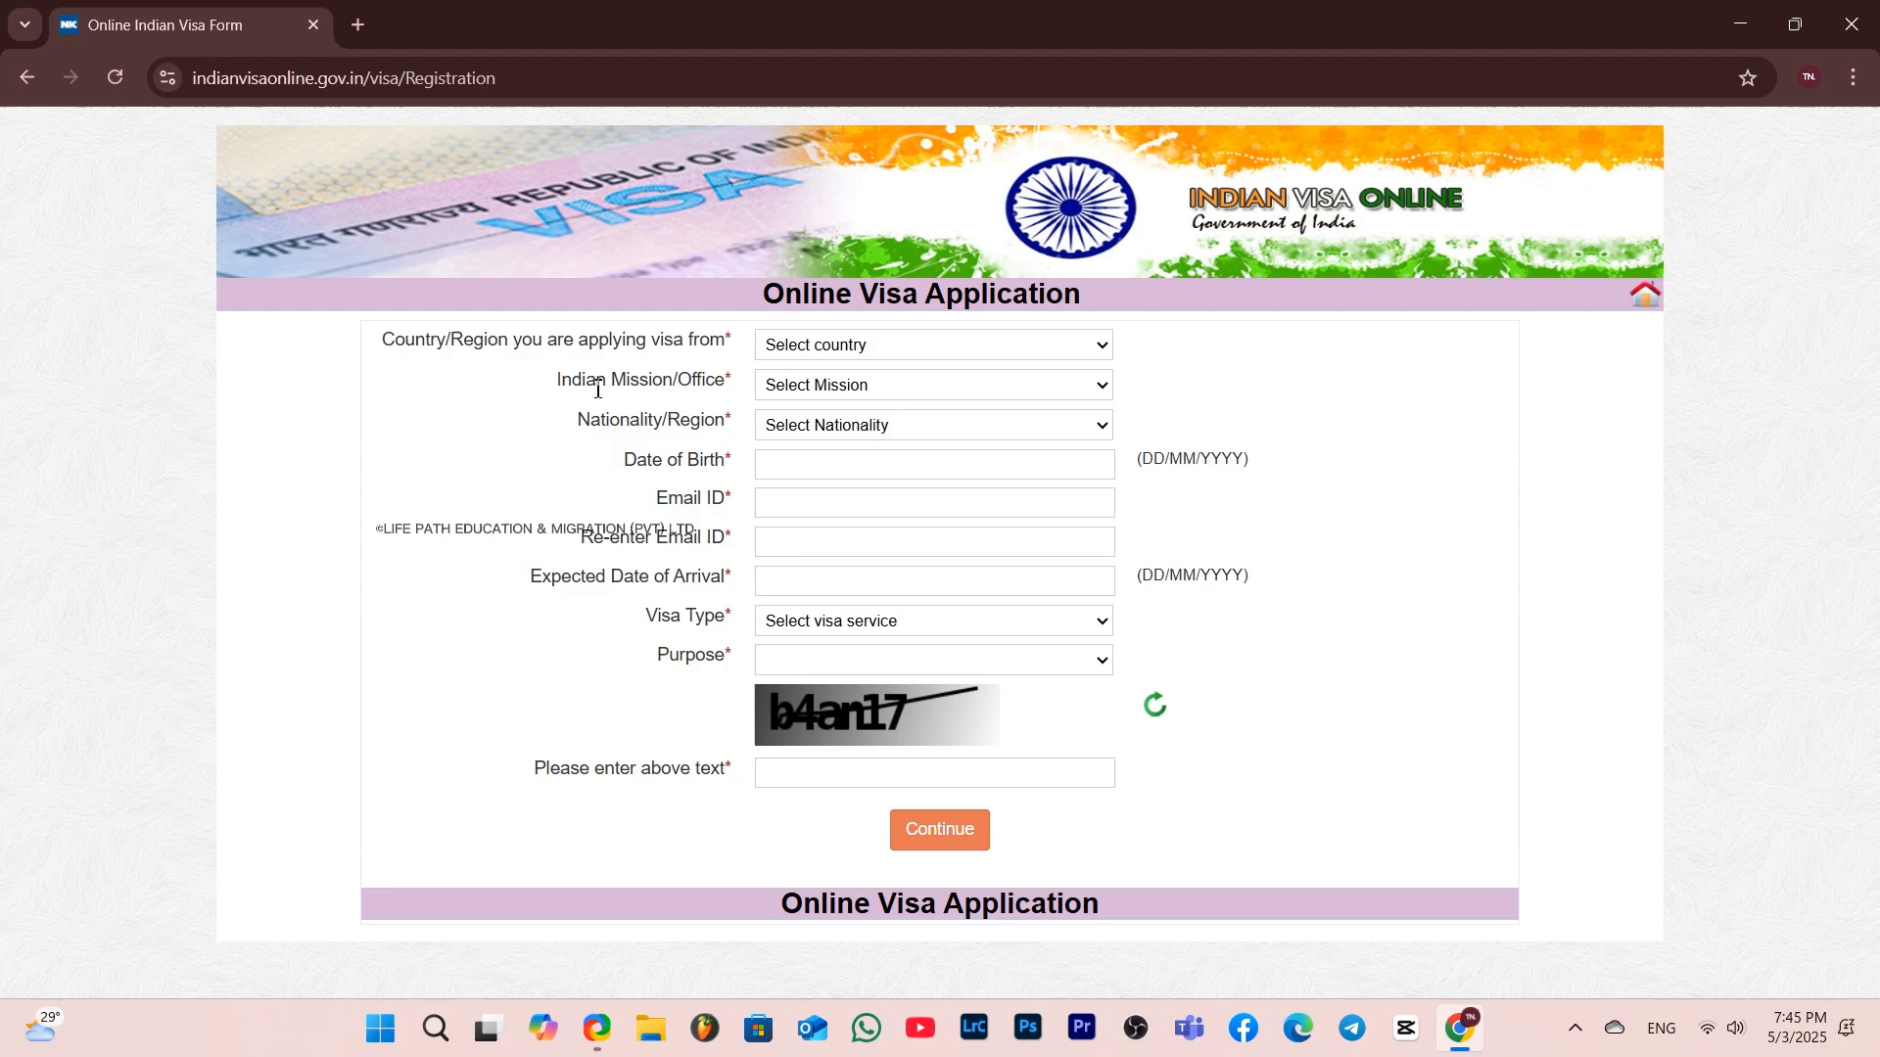
Set the applying-from country to SRI LANKA and the Indian Mission/Office to SRI LANKA-COLOMBO
{"action": "left_click", "coordinate": [833, 351]}
{"action": "type", "text": "sri"}
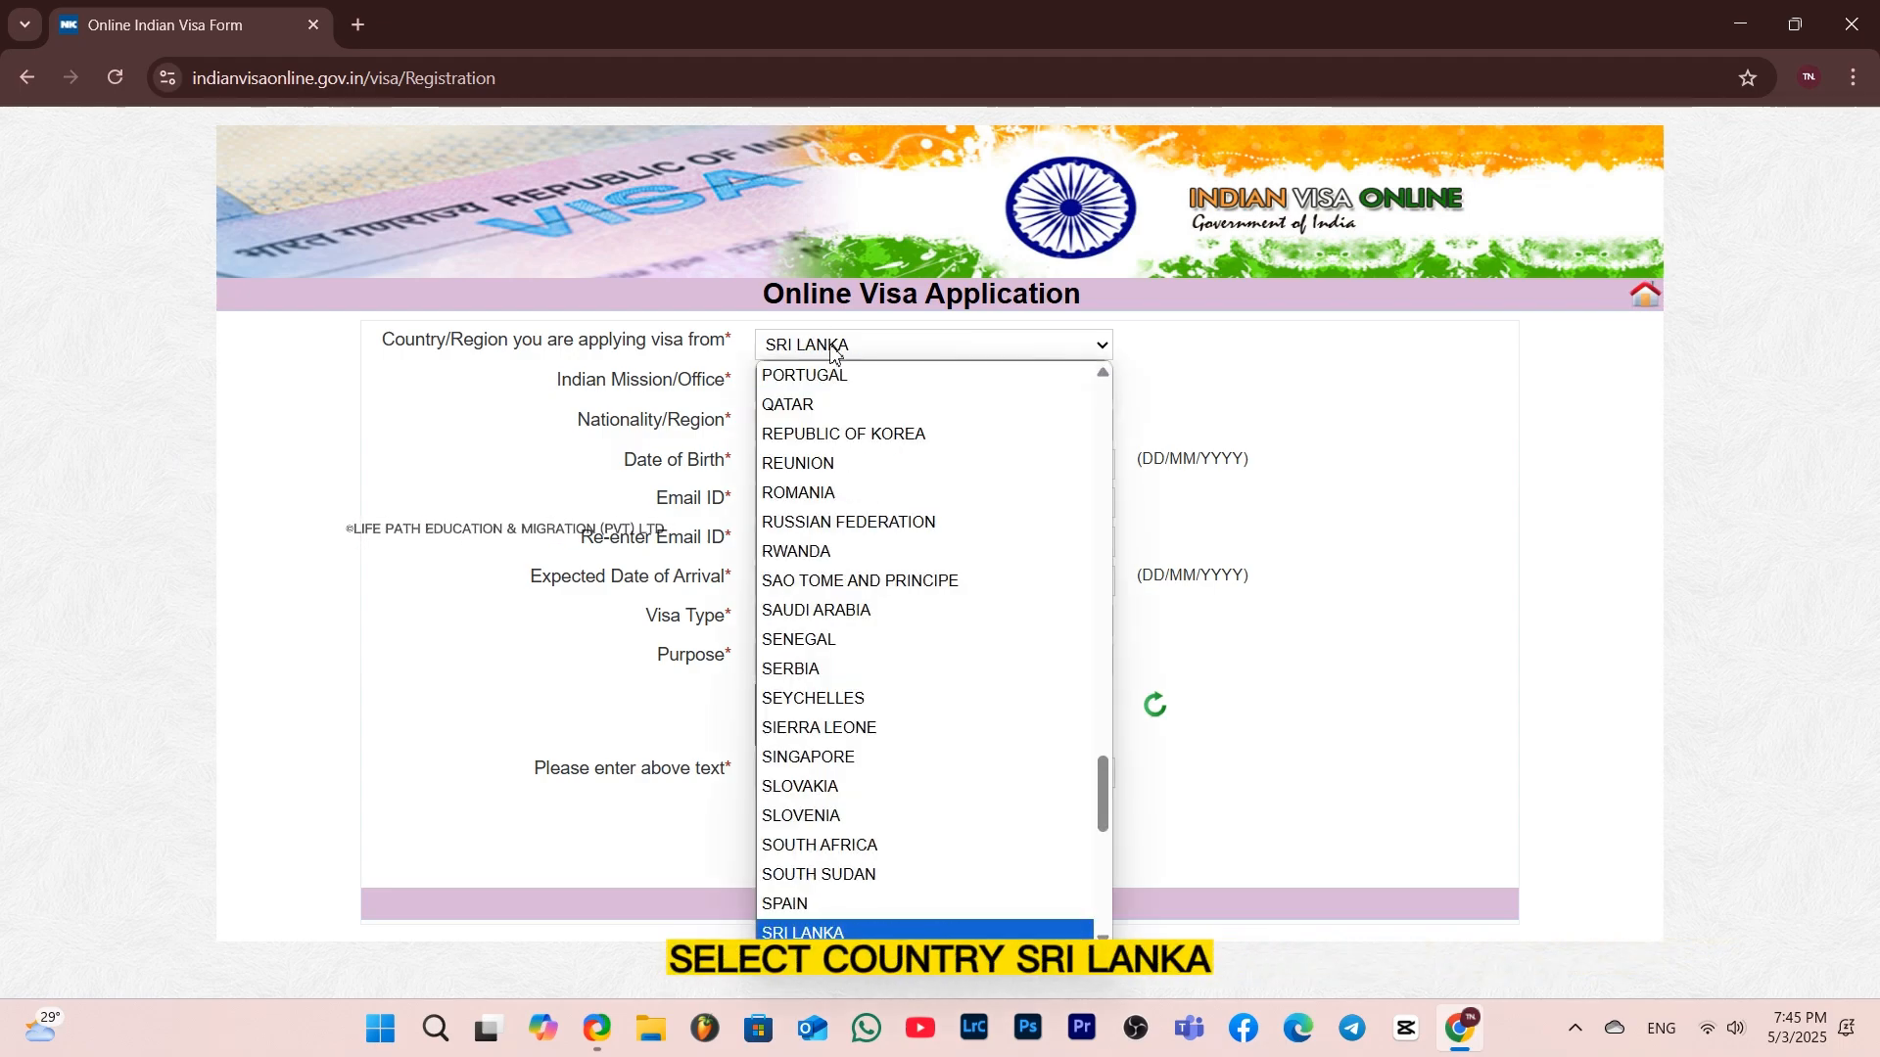
{"action": "key", "text": "Return"}
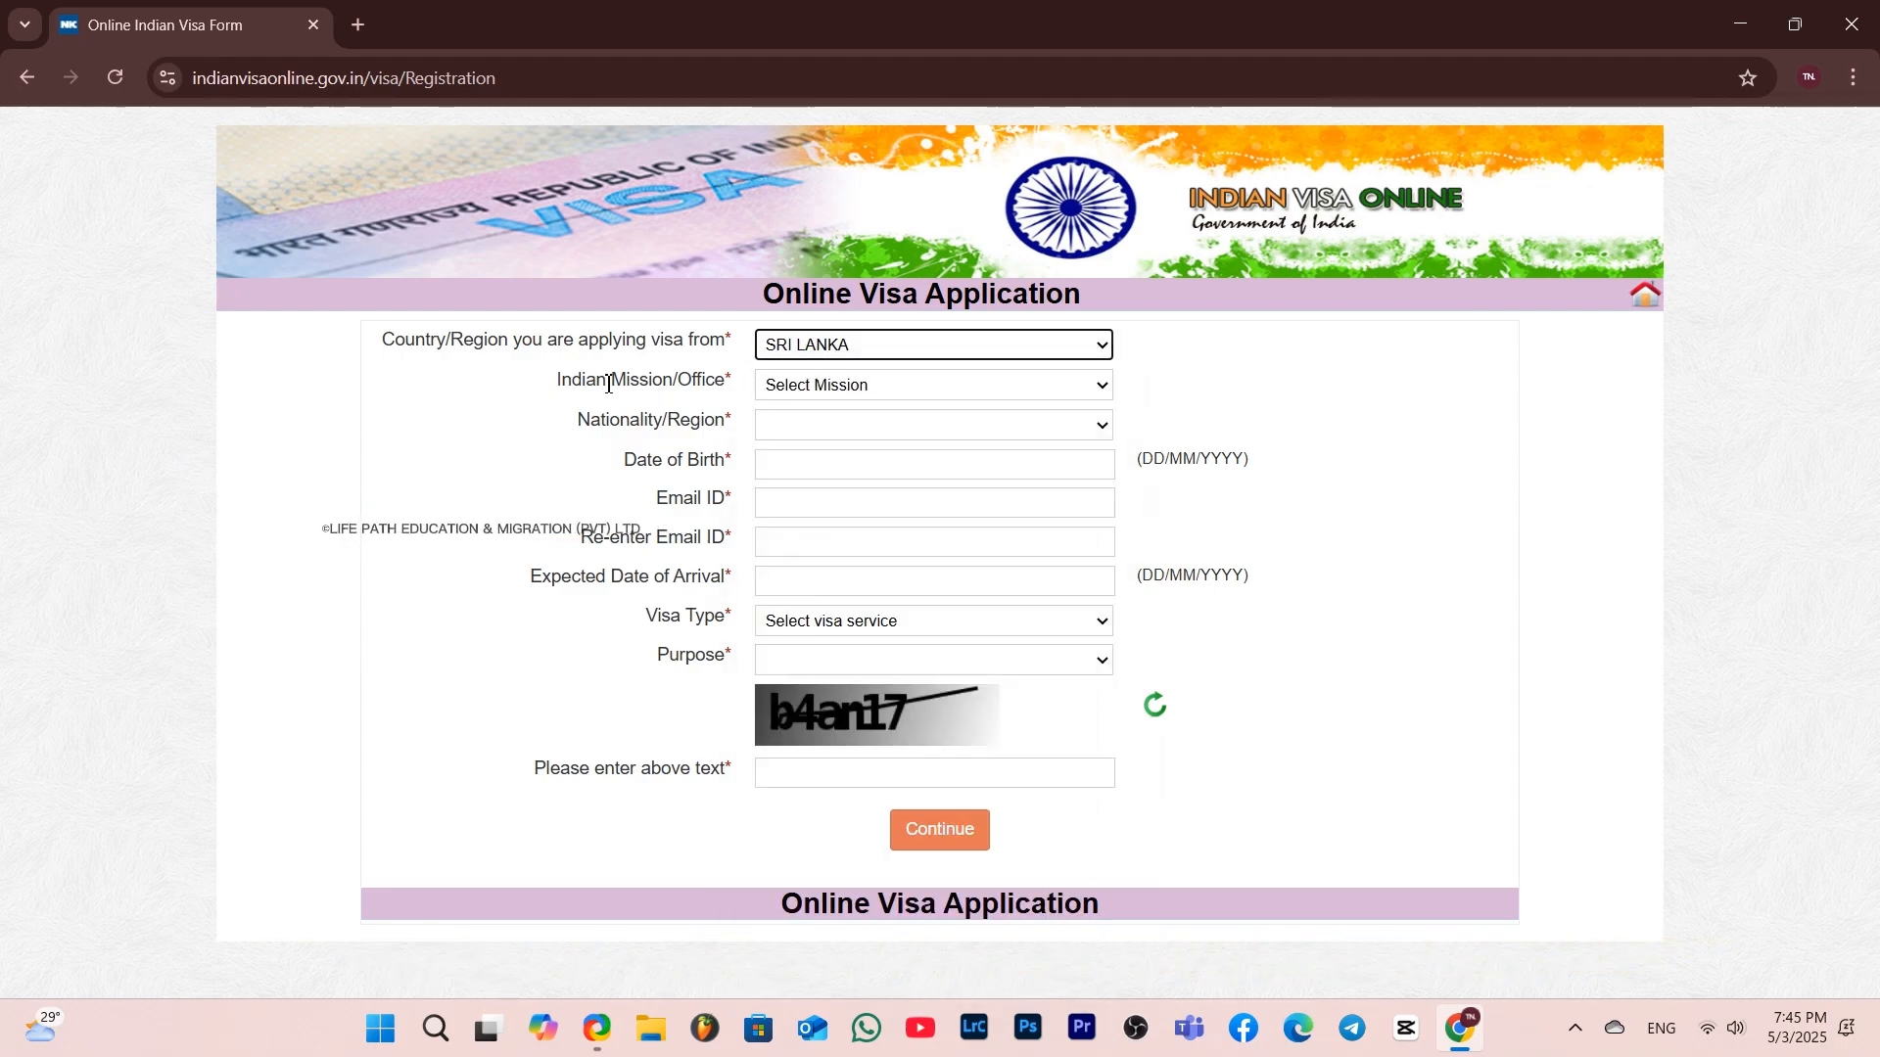
{"action": "left_click", "coordinate": [807, 391]}
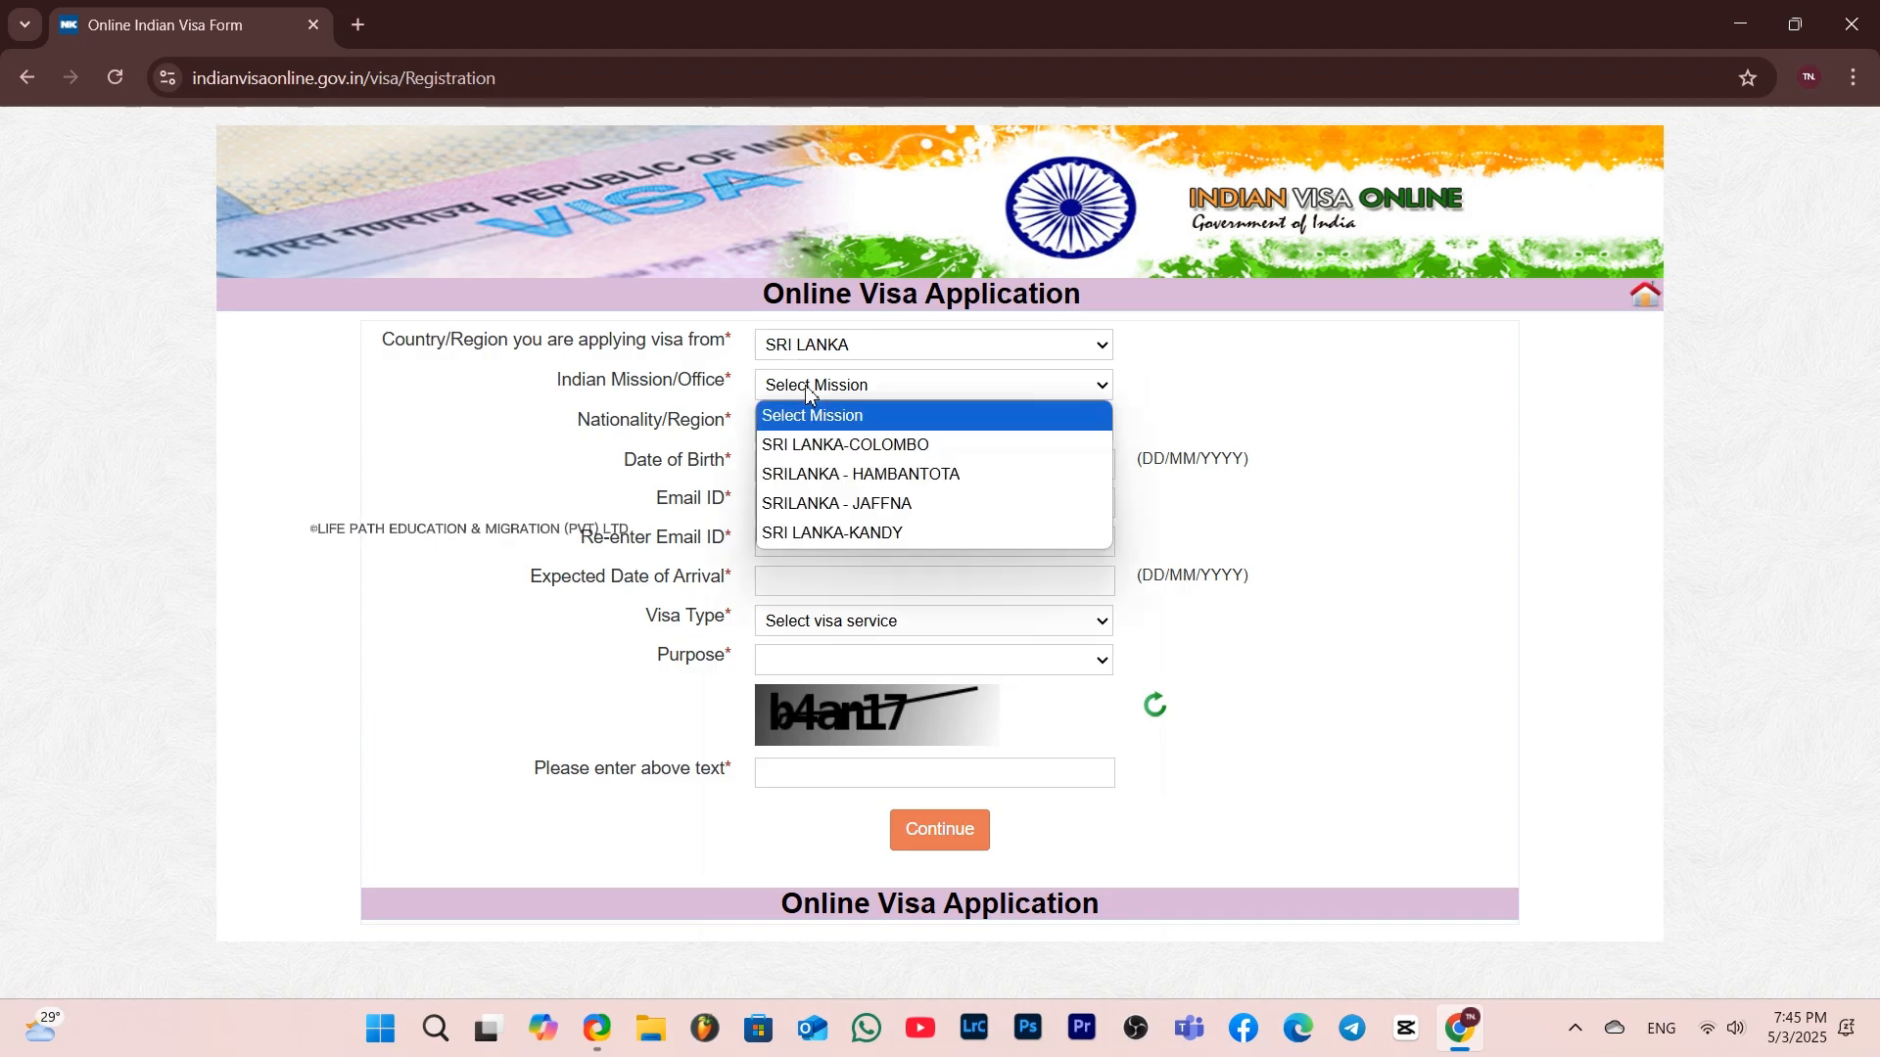
{"action": "left_click", "coordinate": [834, 445]}
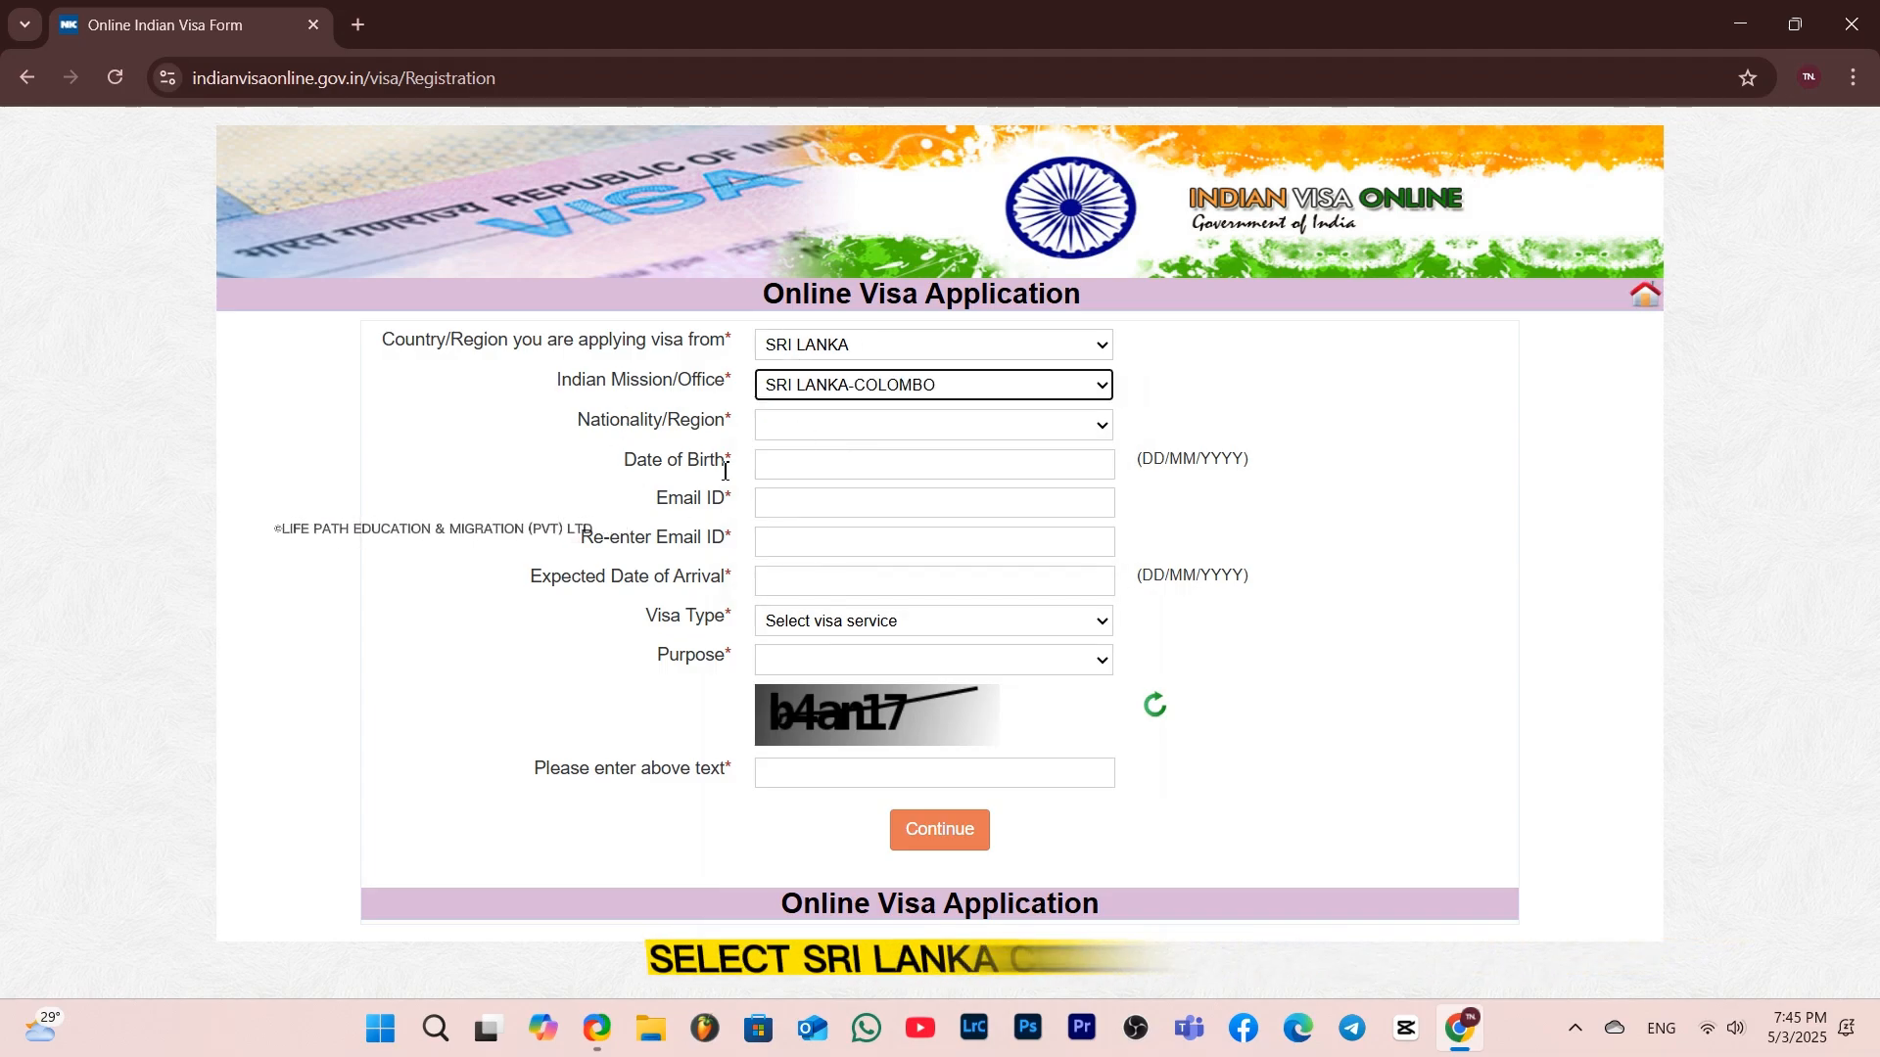
Set the Nationality/Region to SRI LANKA
{"action": "left_click", "coordinate": [780, 431]}
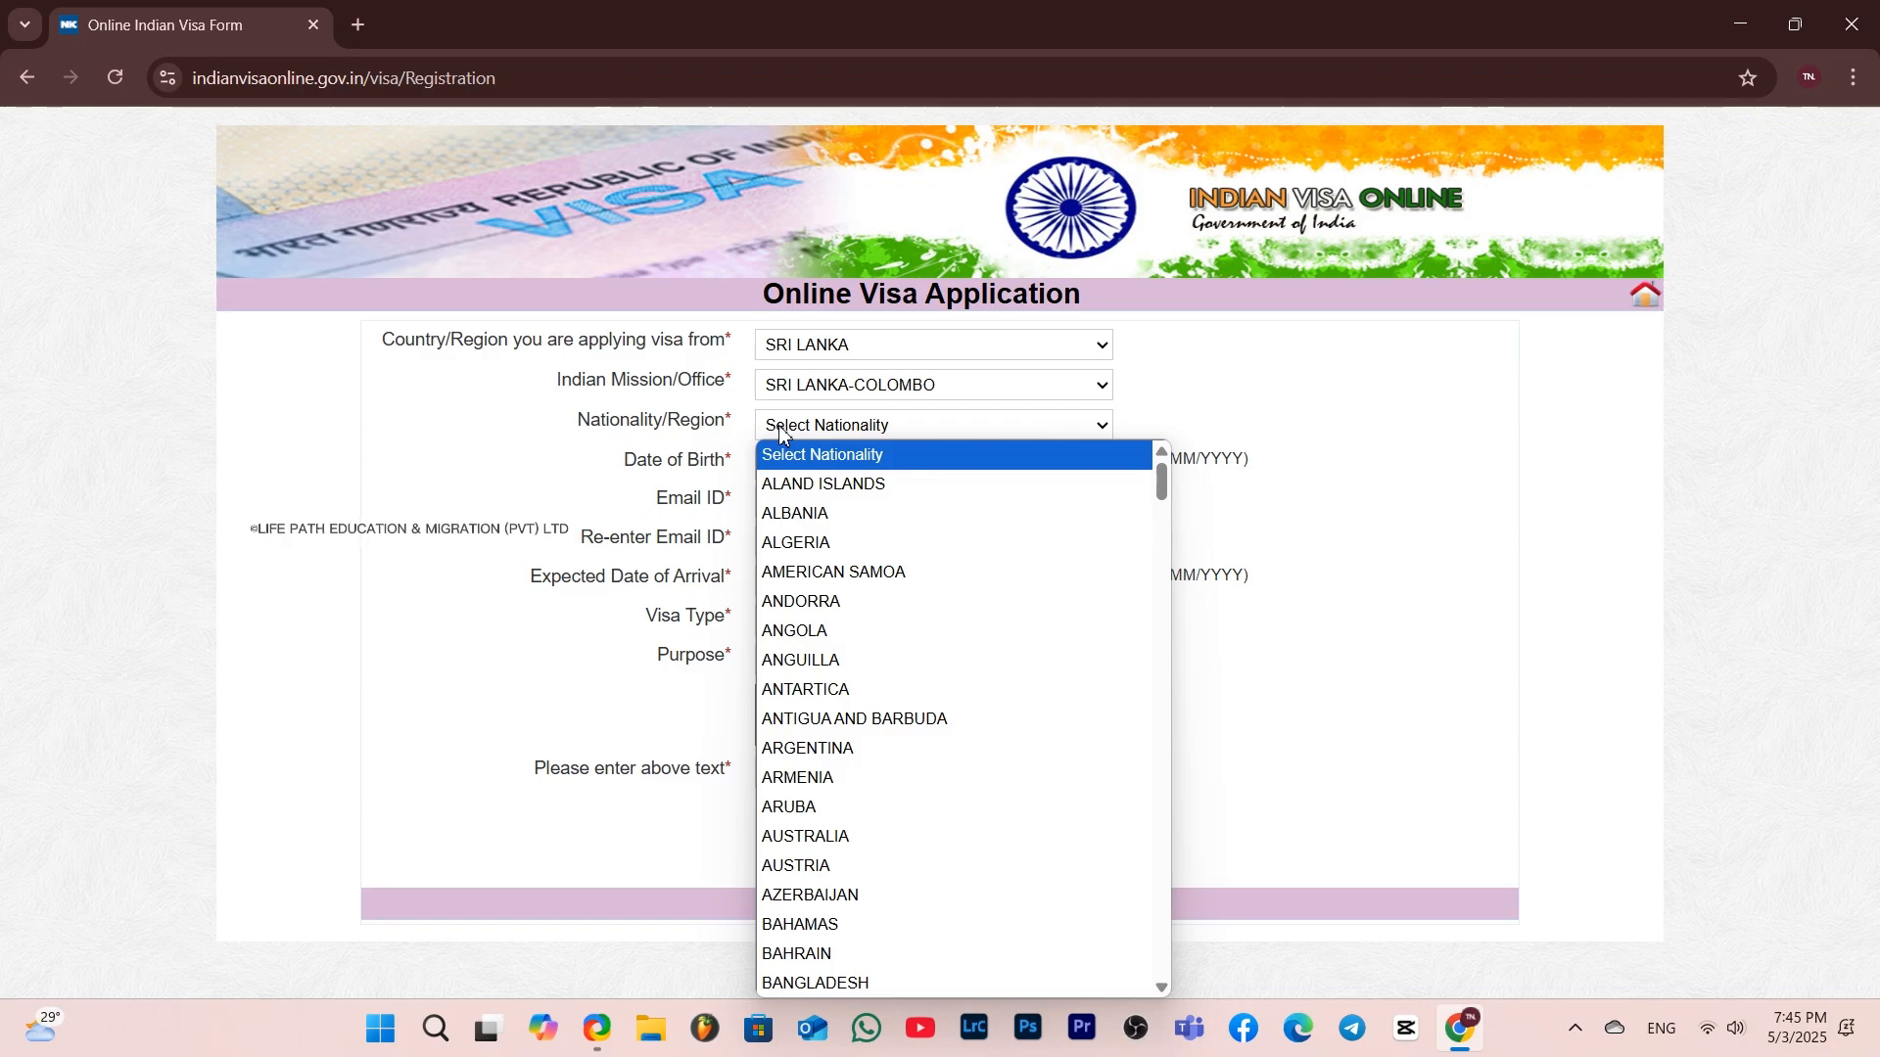
{"action": "type", "text": "sri"}
{"action": "key", "text": "Return"}
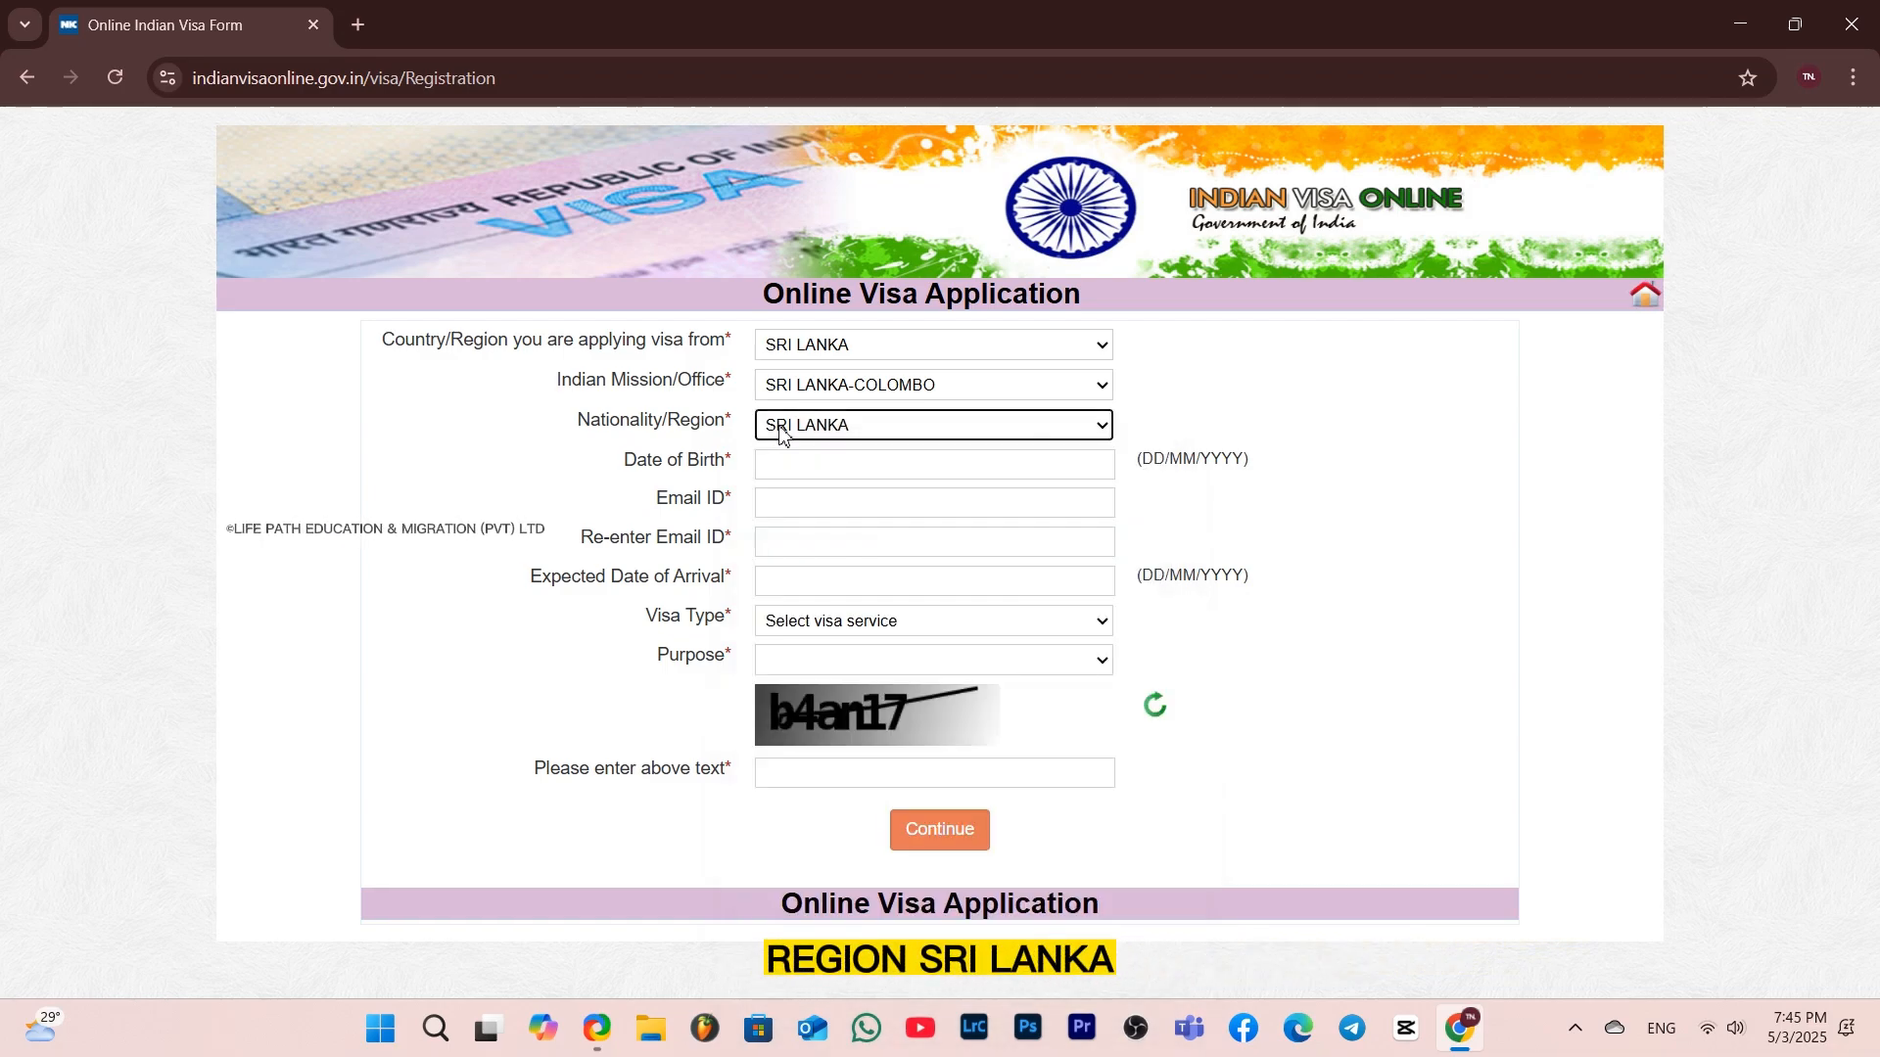
Pick the applicant's date of birth from the calendar
{"action": "left_click", "coordinate": [786, 462]}
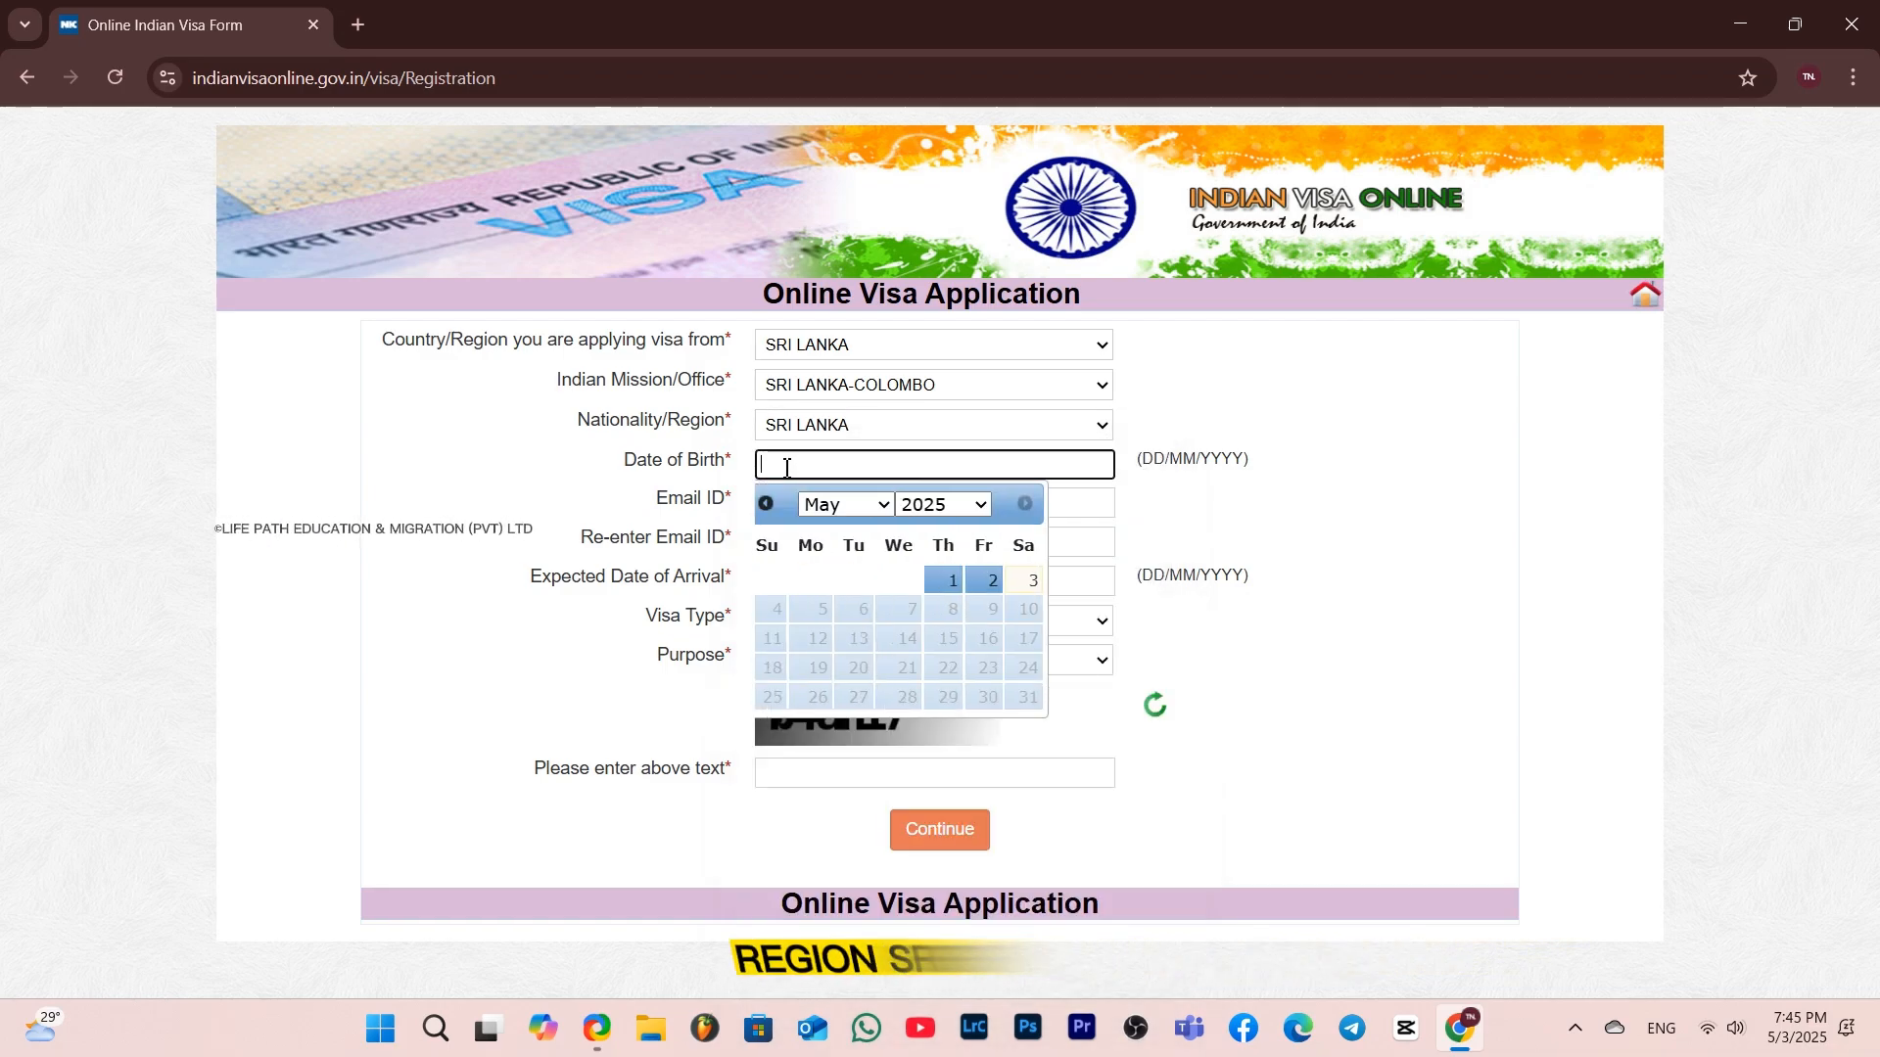
{"action": "left_click", "coordinate": [965, 513]}
{"action": "scroll", "coordinate": [935, 137], "scroll_direction": "up", "scroll_amount": 4}
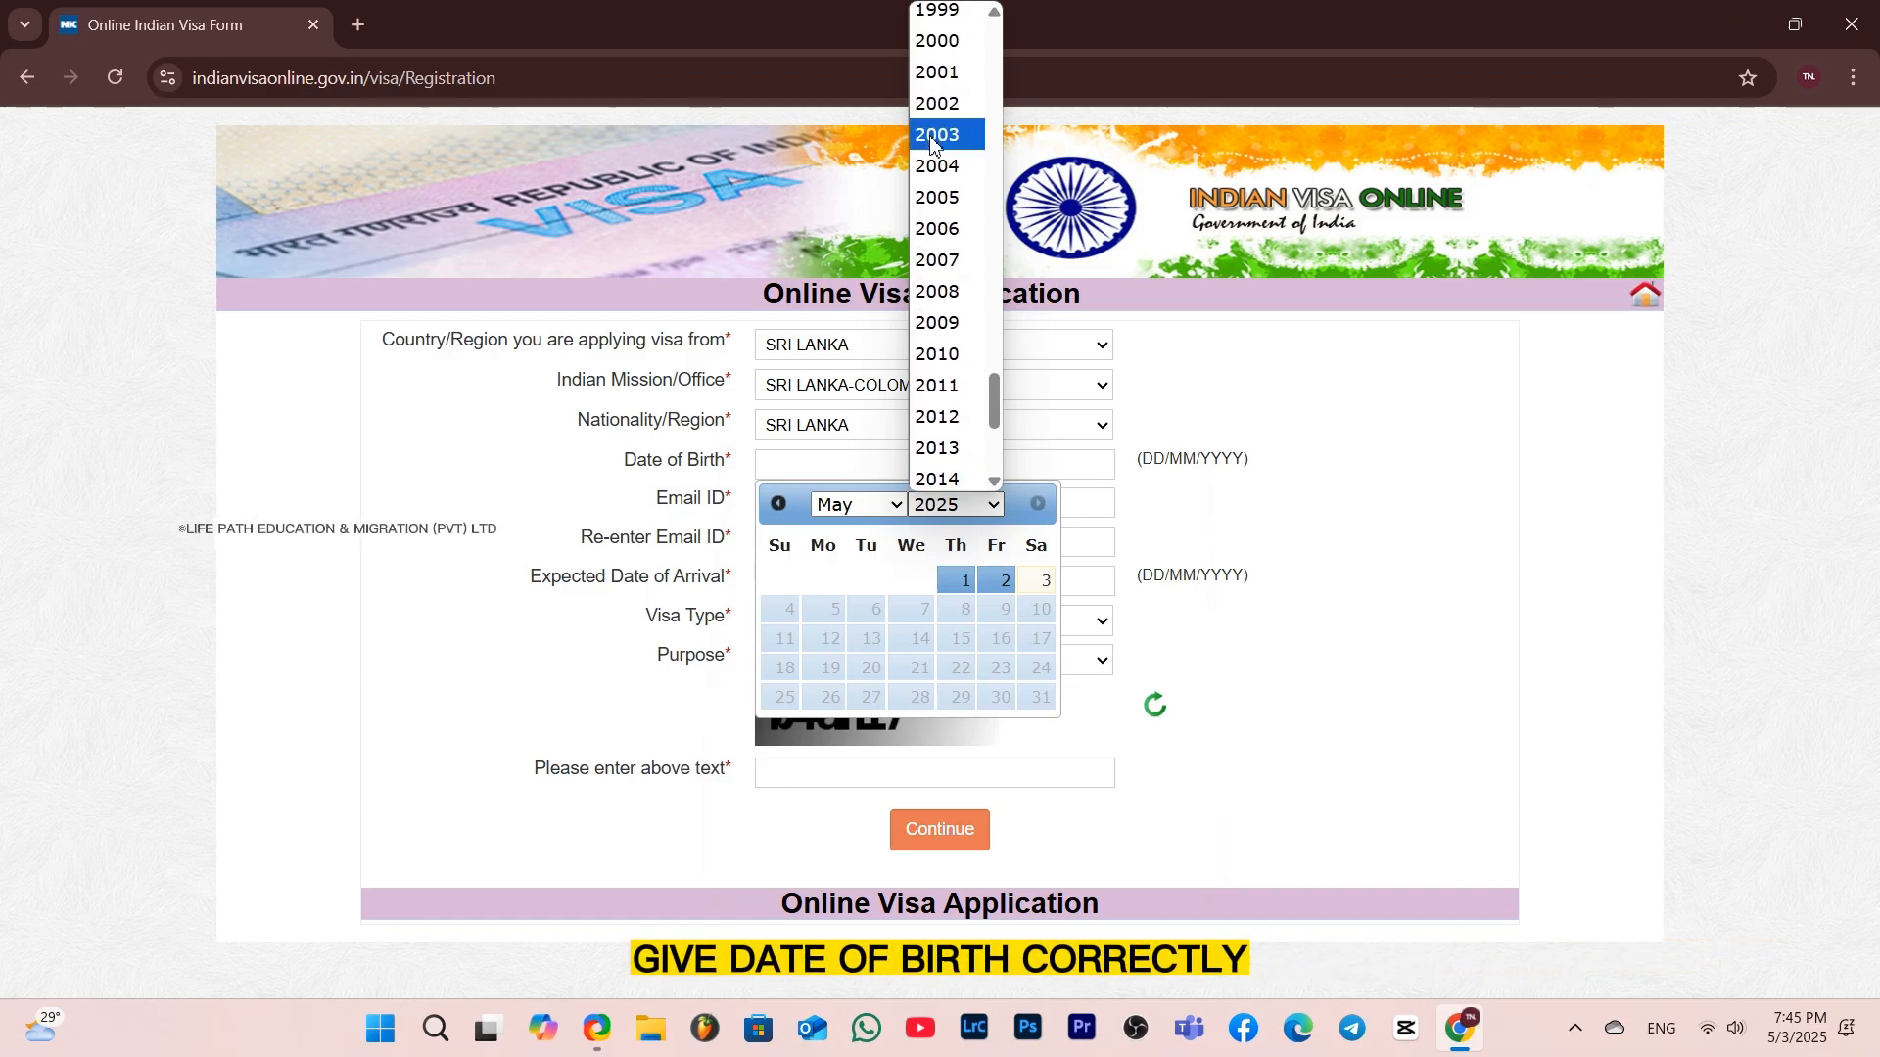
{"action": "left_click", "coordinate": [933, 137]}
{"action": "left_click", "coordinate": [859, 504]}
{"action": "left_click", "coordinate": [852, 595]}
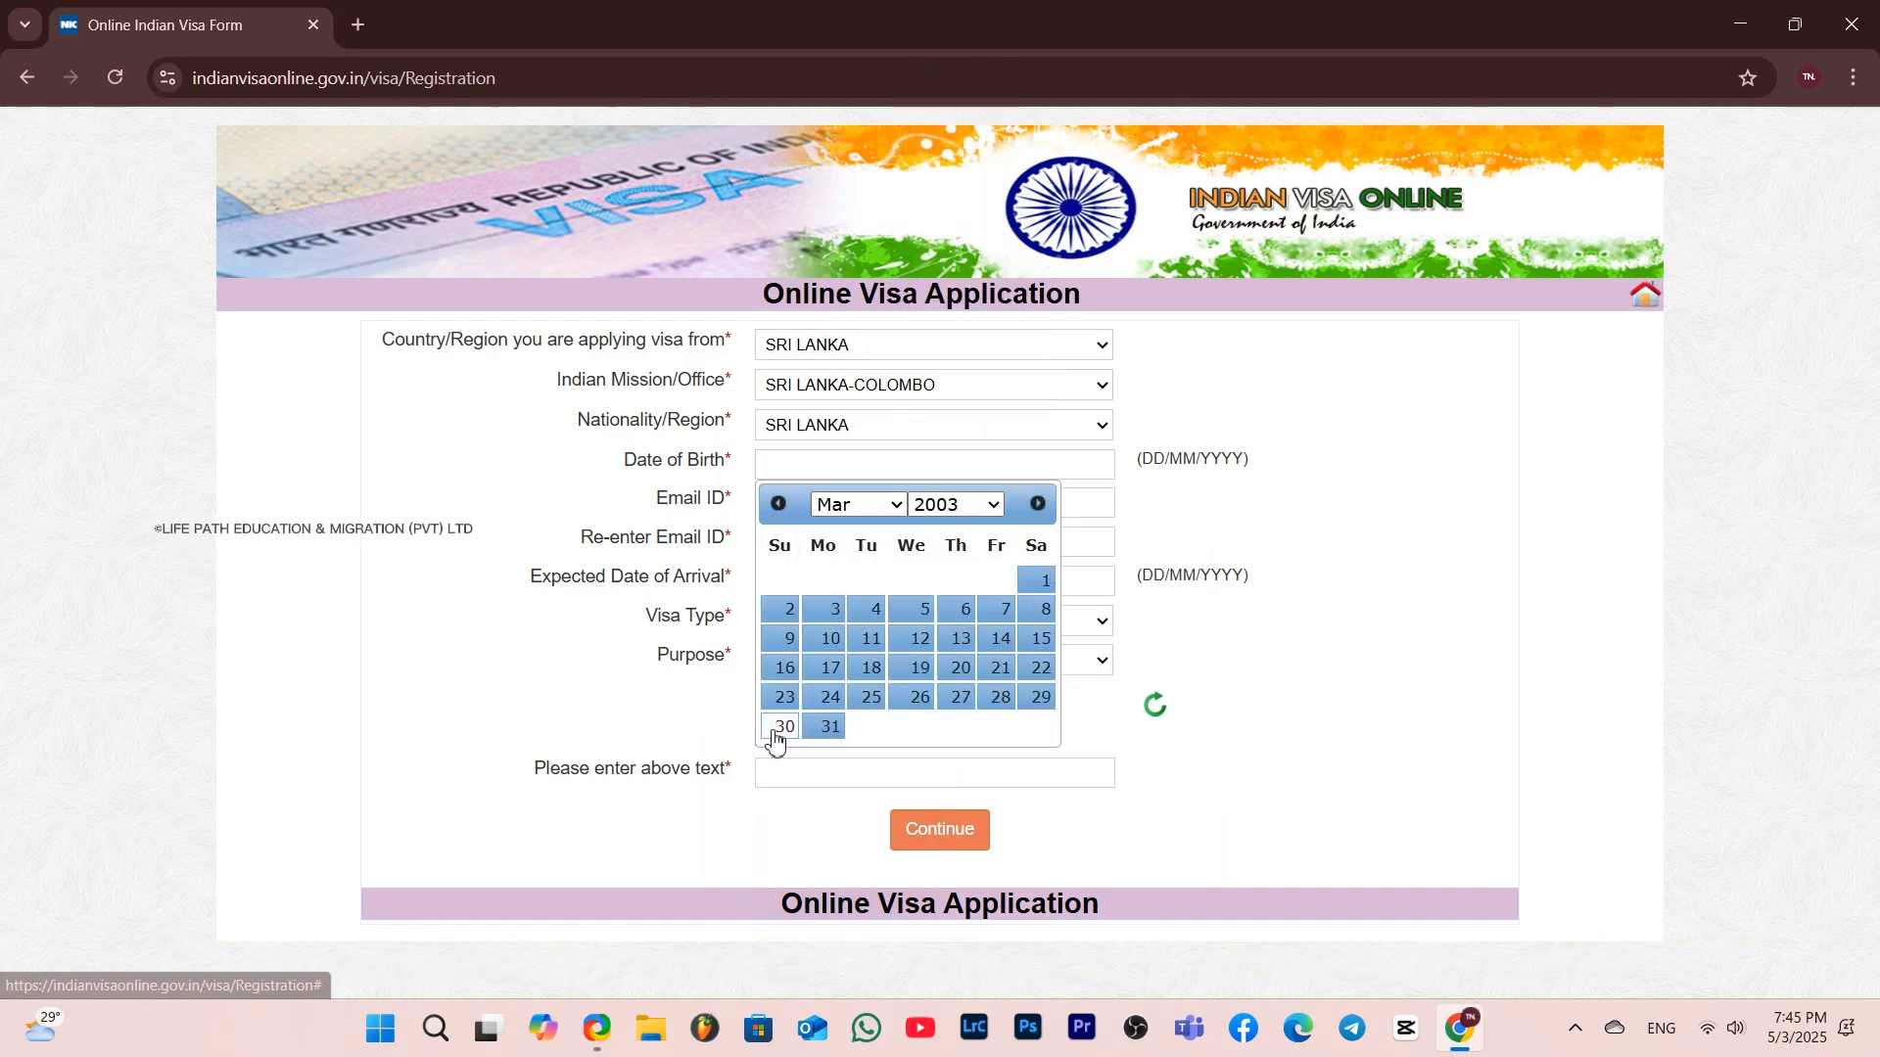
{"action": "left_click", "coordinate": [776, 729]}
Enter the applicant's e-mail address in both the Email ID and Re-enter Email ID fields
{"action": "left_click", "coordinate": [829, 508]}
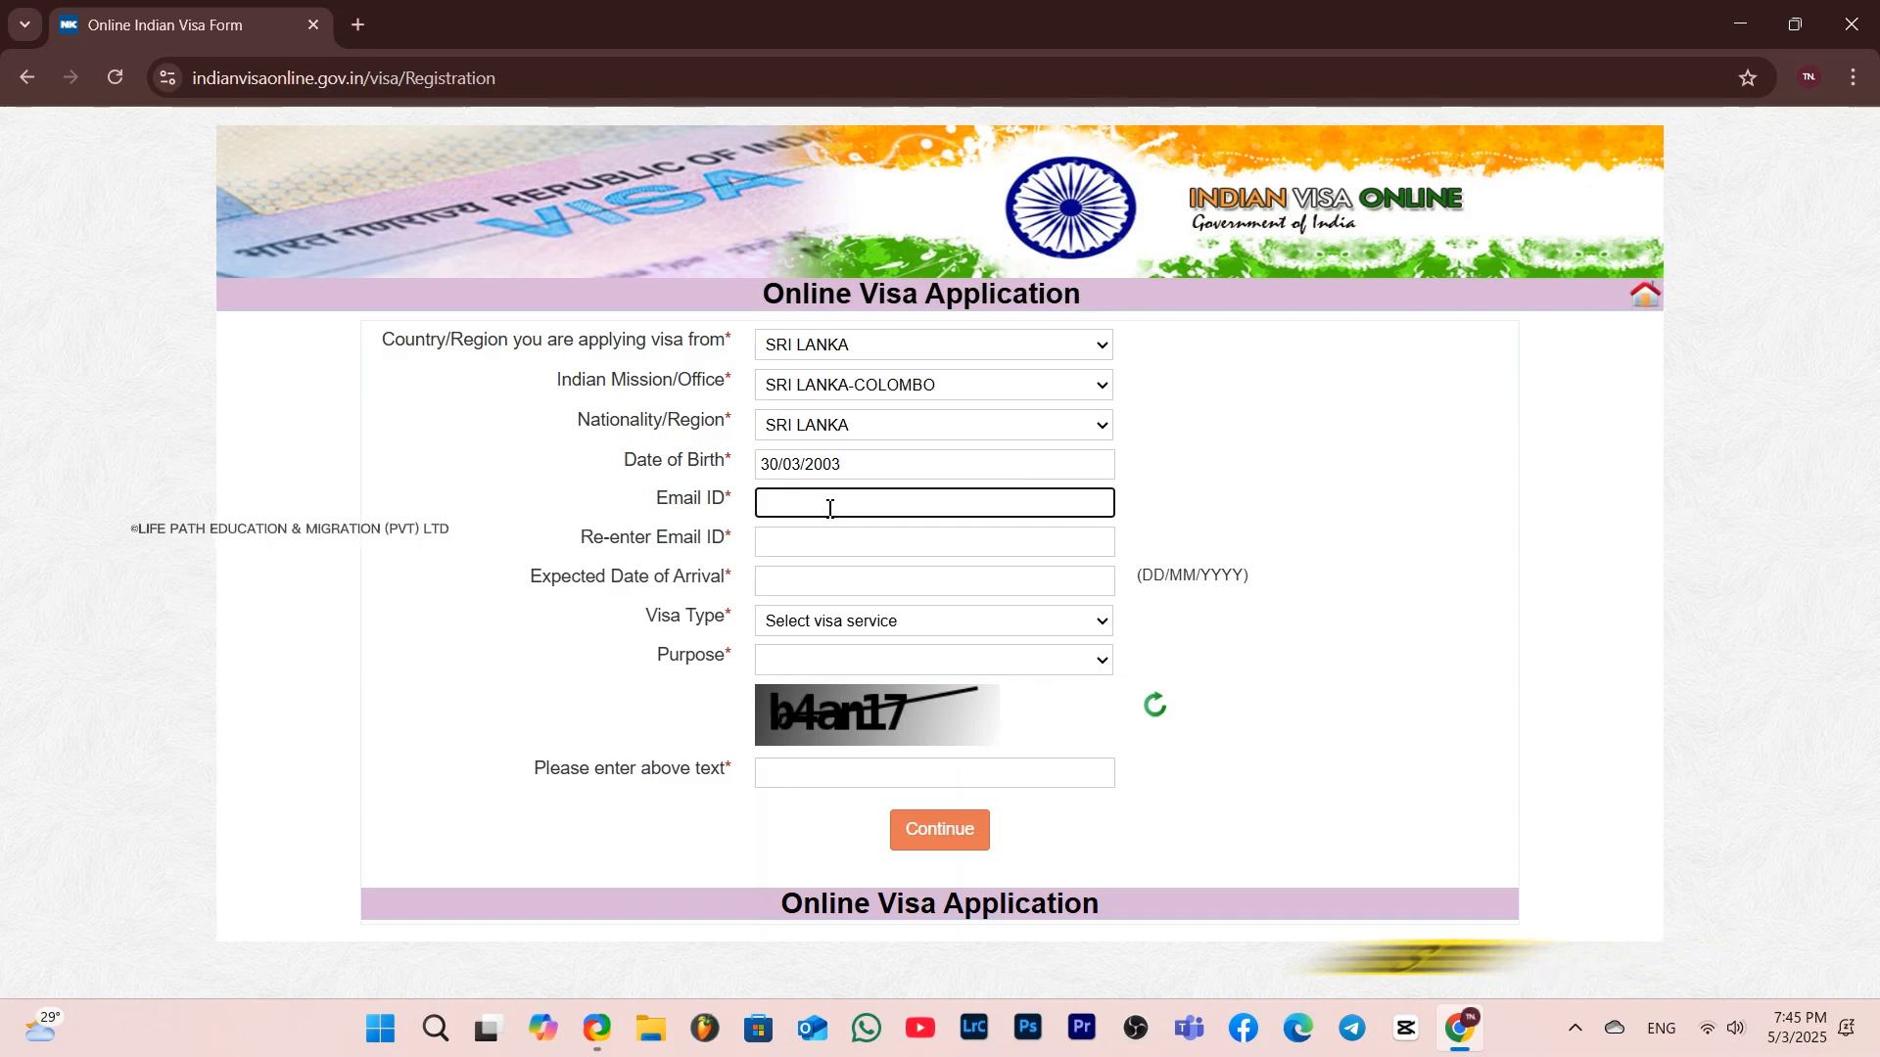
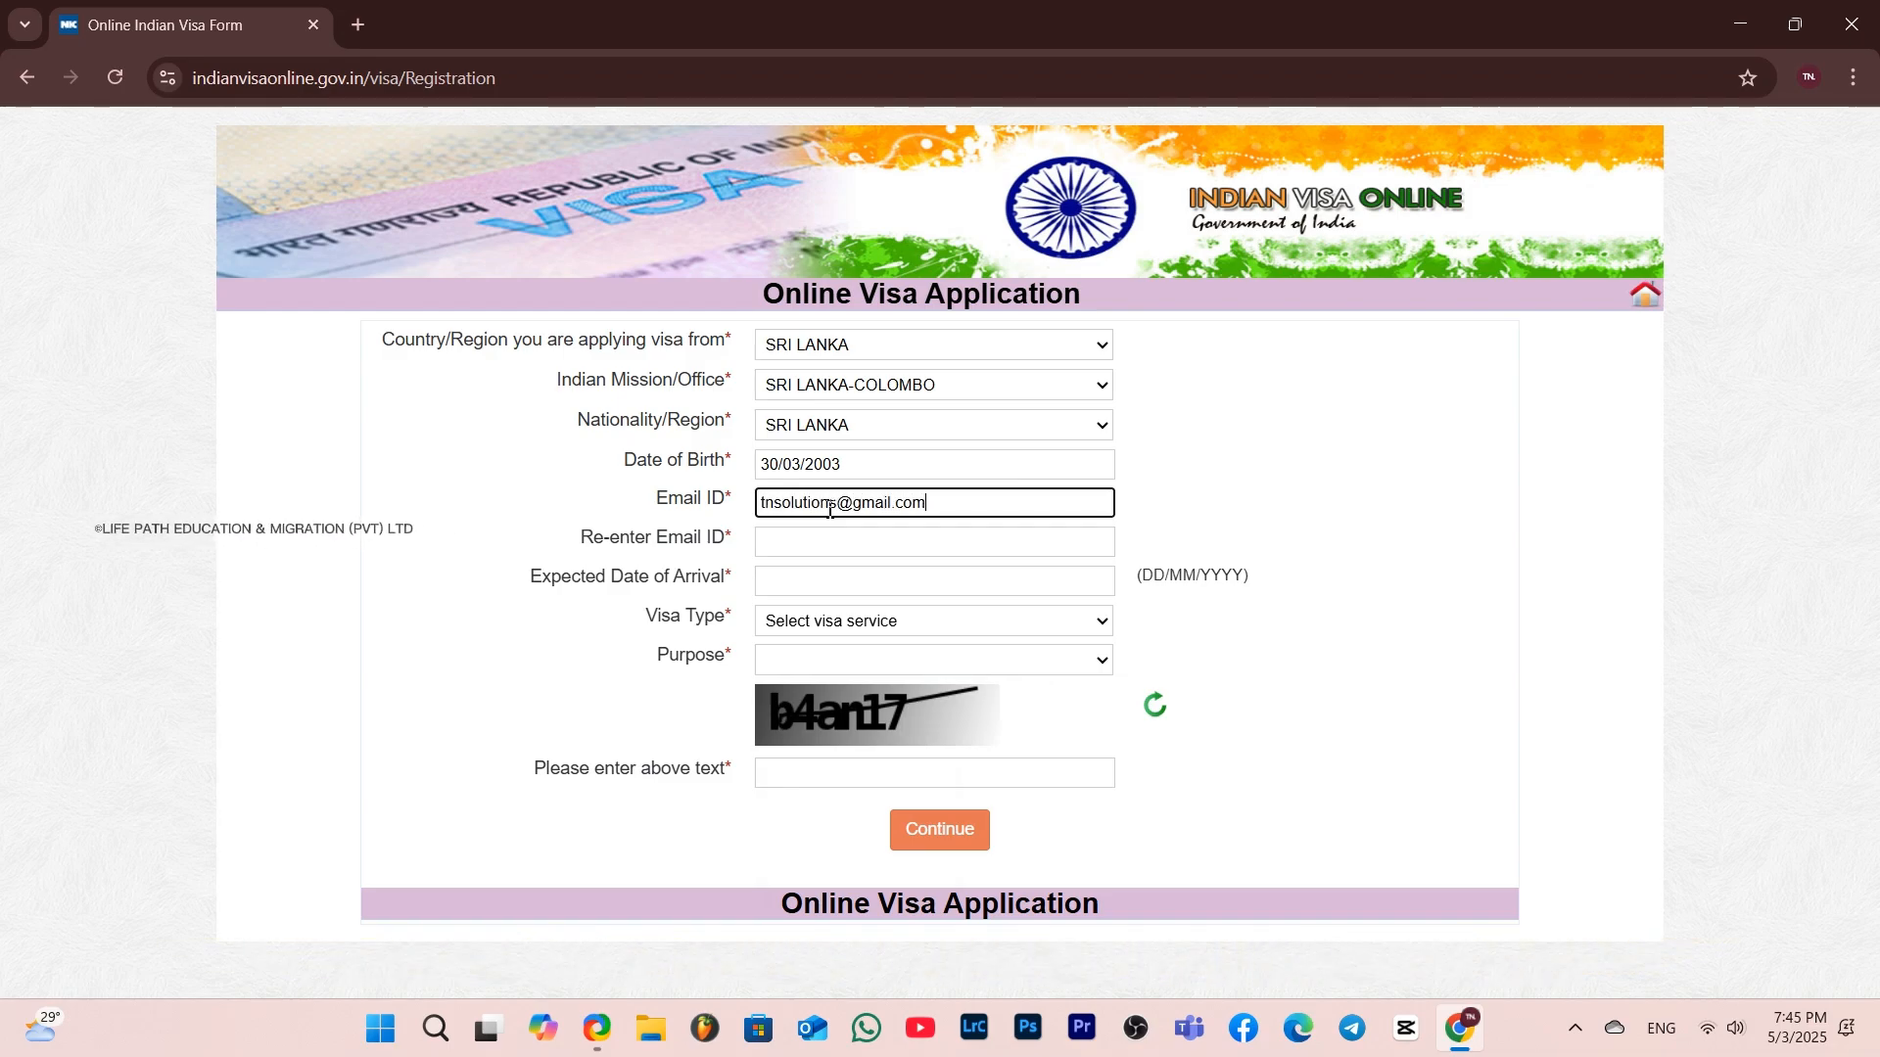
{"action": "left_click", "coordinate": [825, 538]}
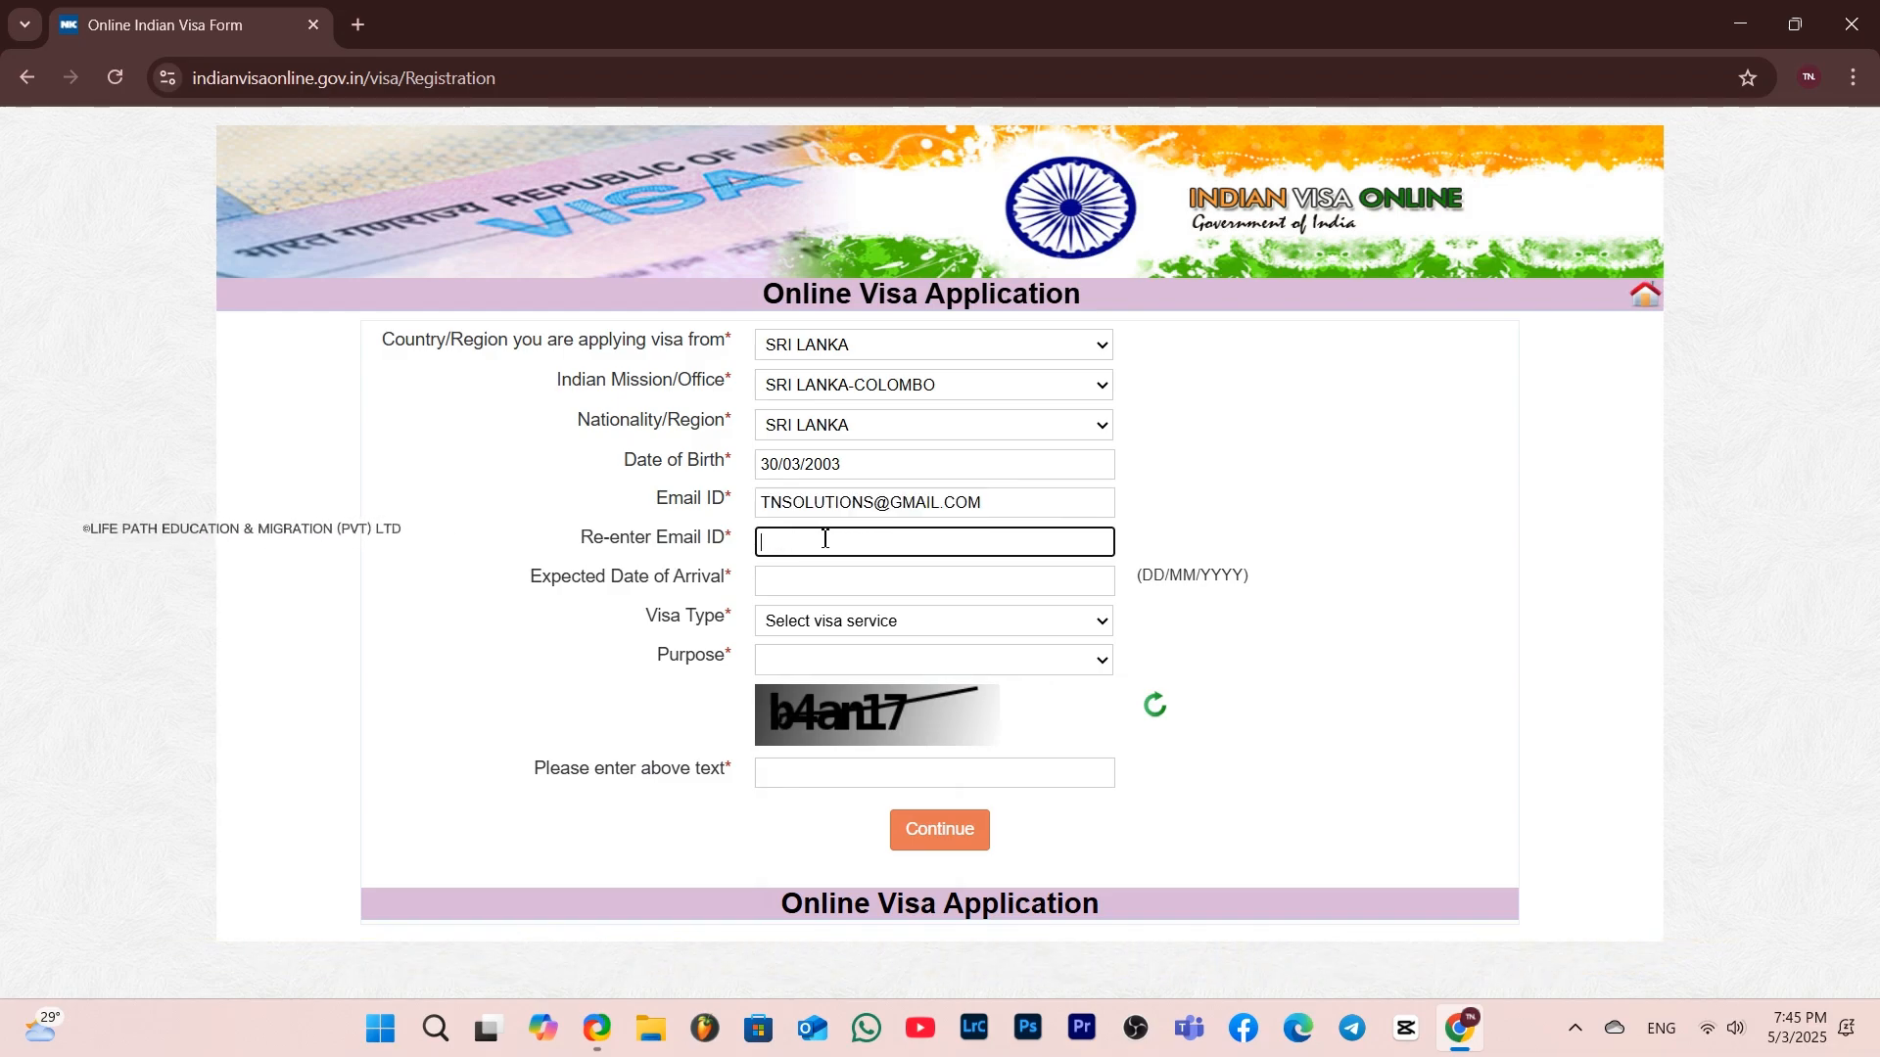
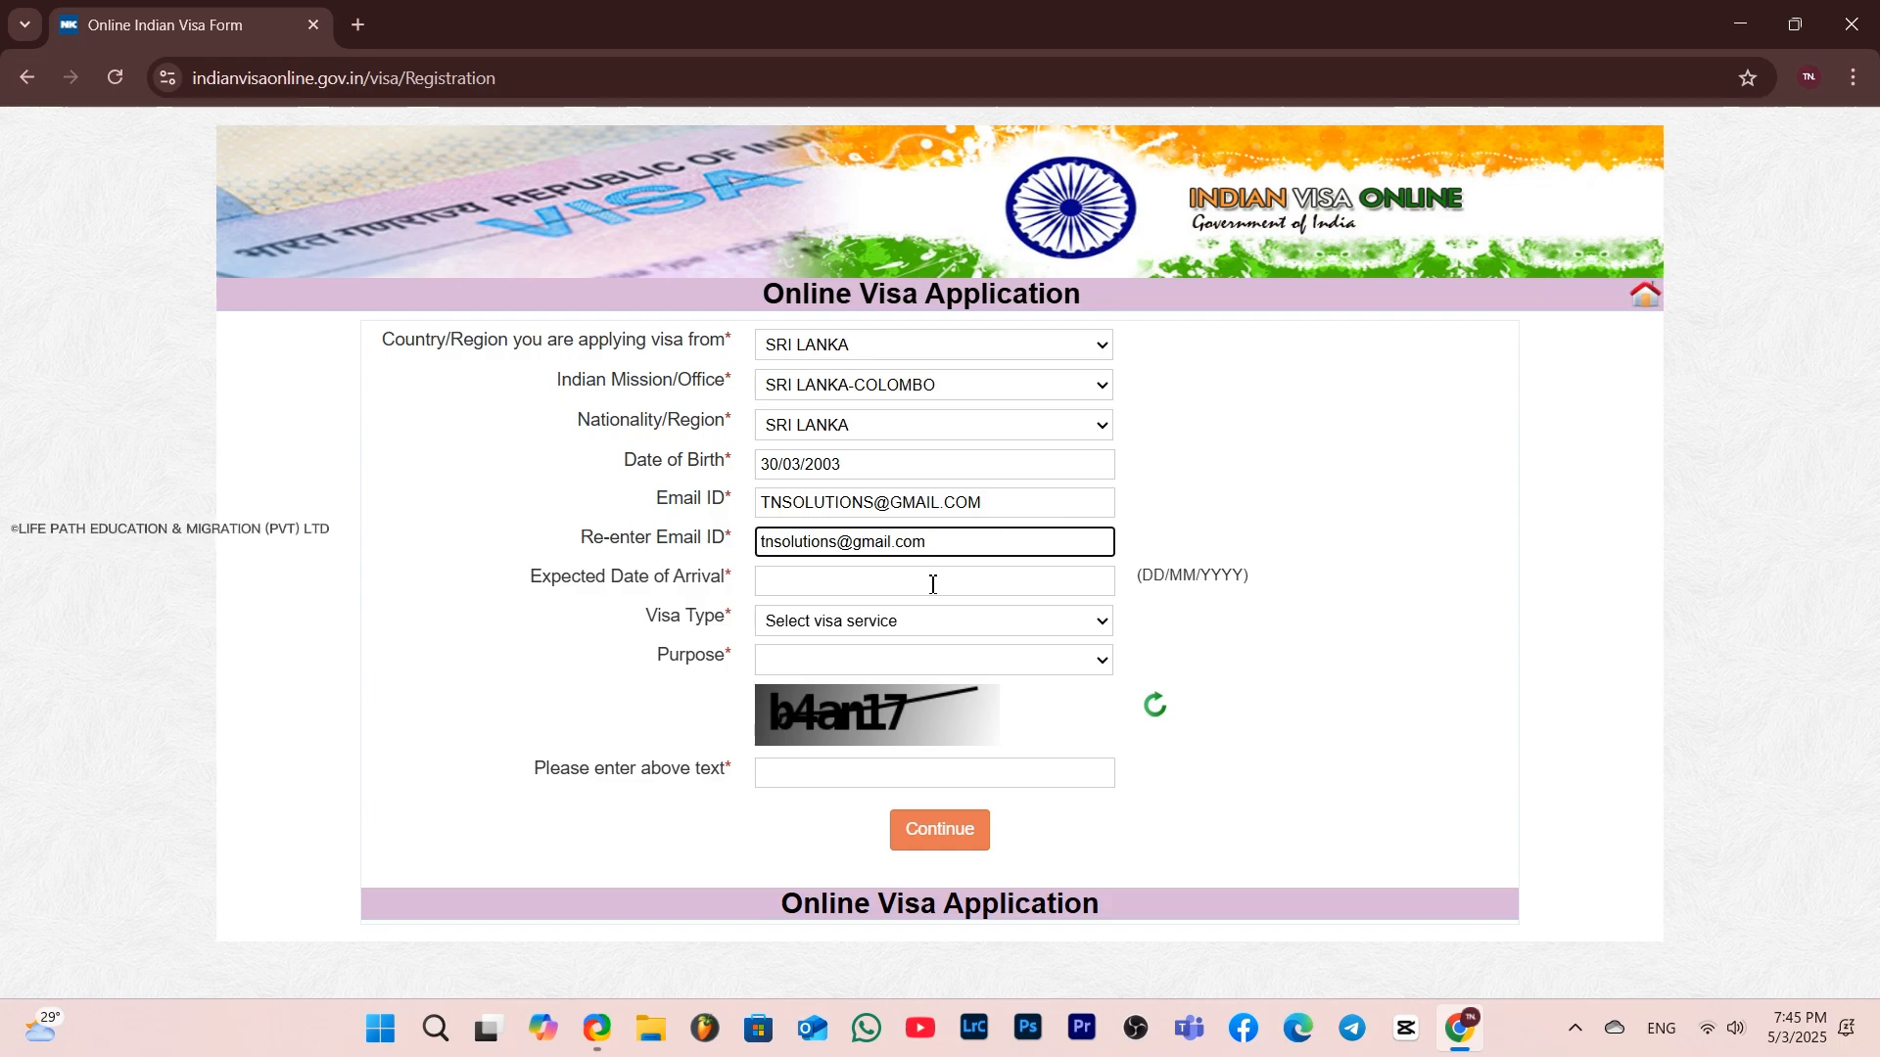
Set the expected date of arrival to 20/06/2025 using the calendar
{"action": "left_click", "coordinate": [932, 584]}
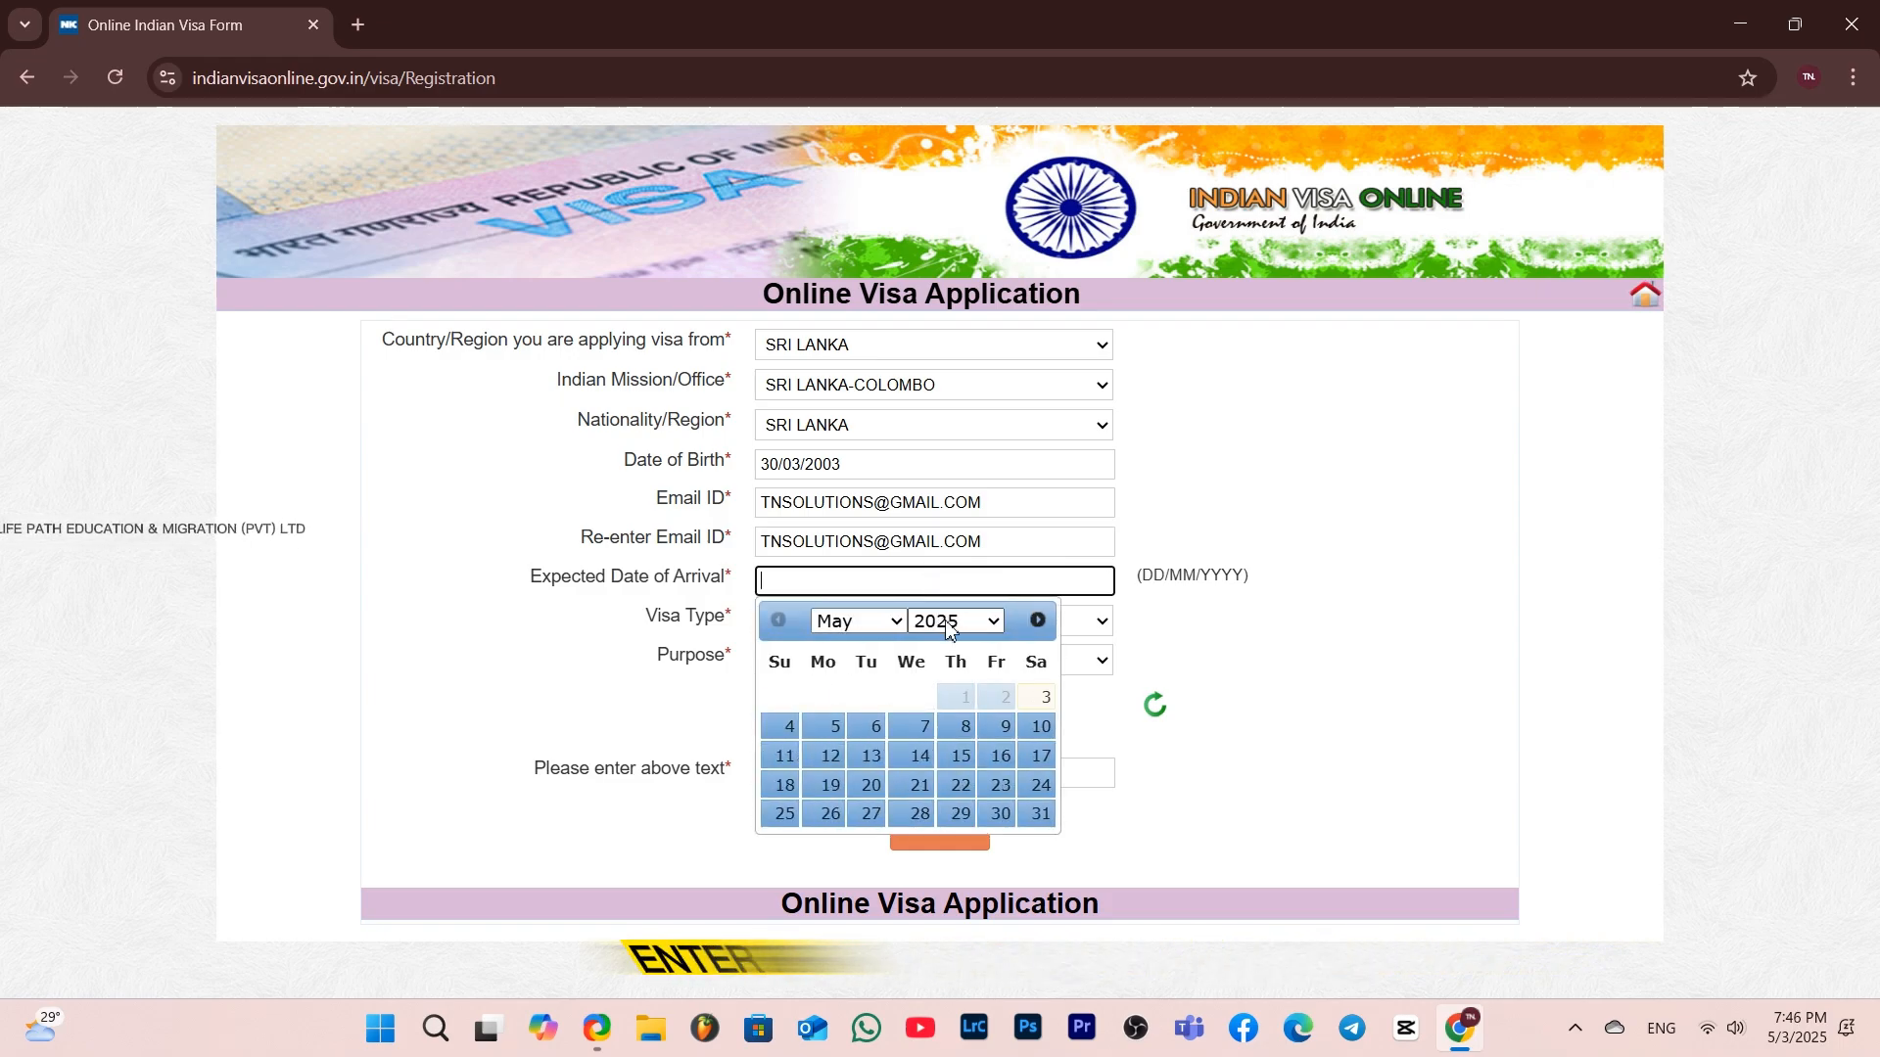
{"action": "left_click", "coordinate": [903, 635]}
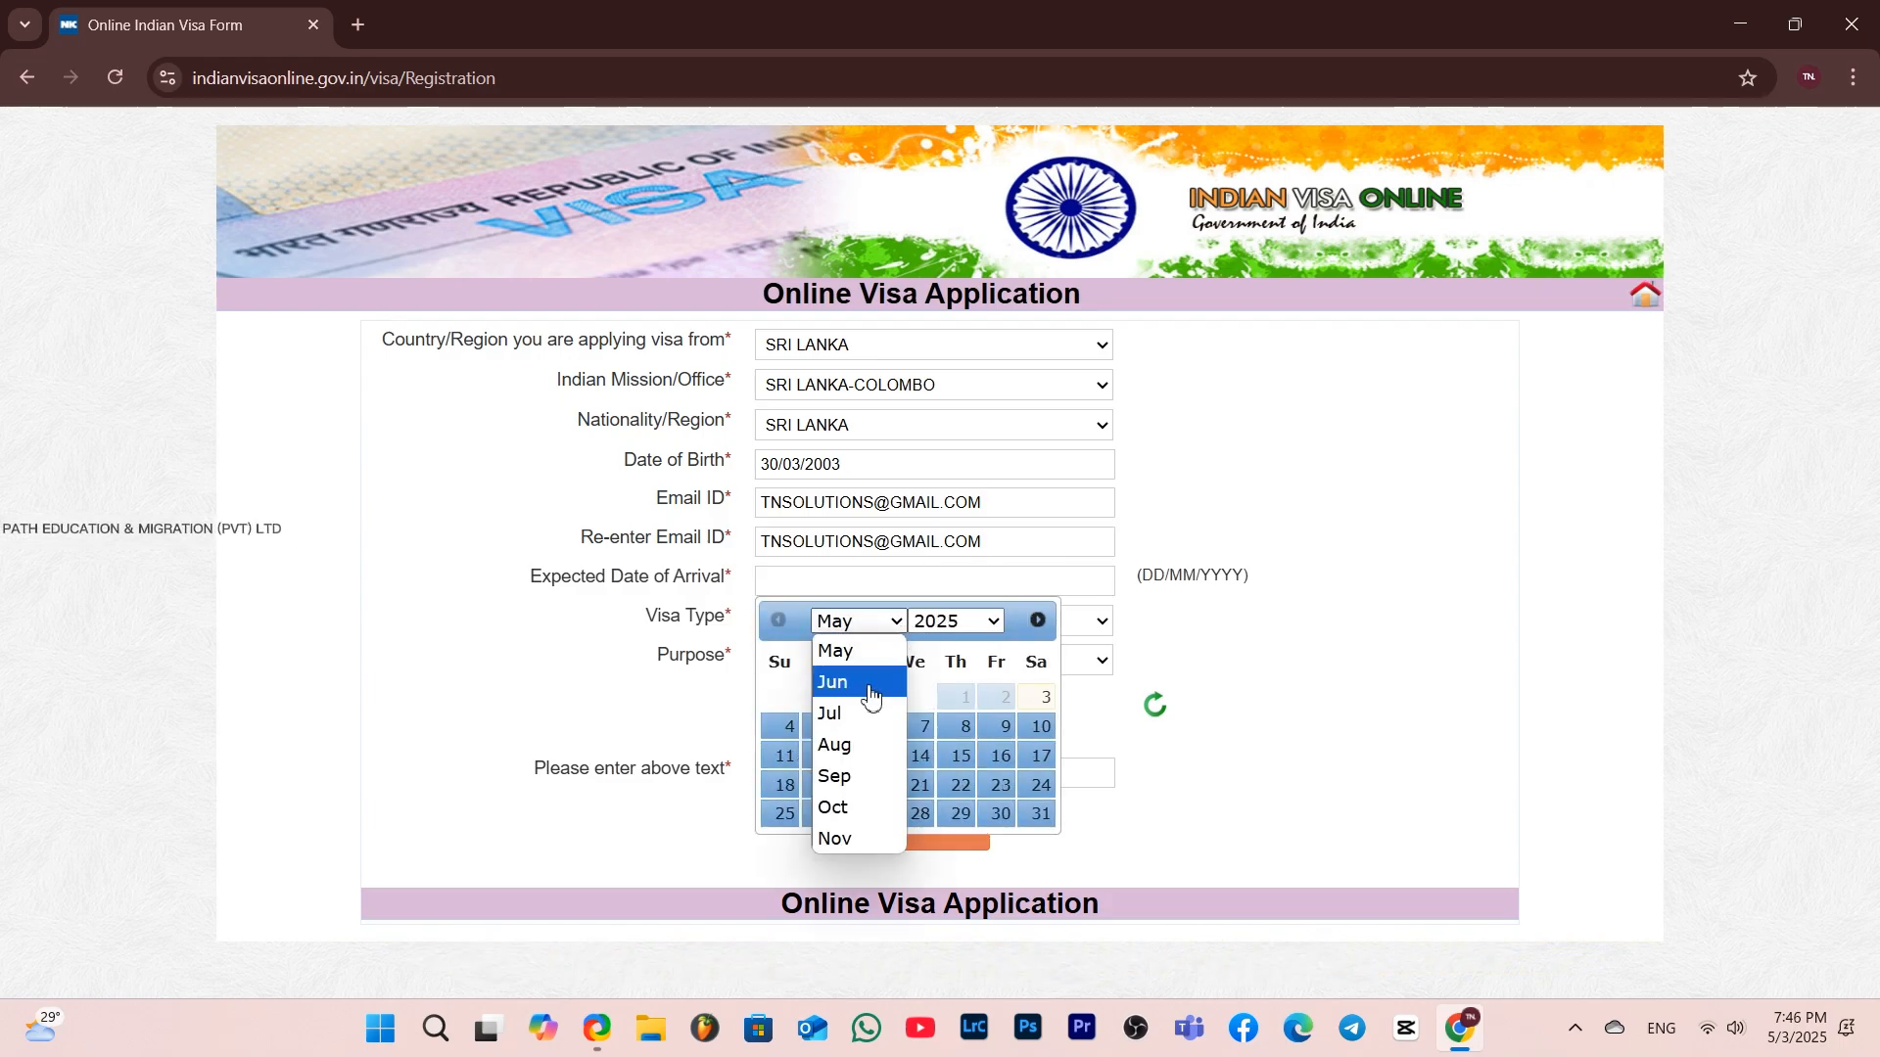
{"action": "left_click", "coordinate": [875, 678]}
{"action": "left_click", "coordinate": [997, 758]}
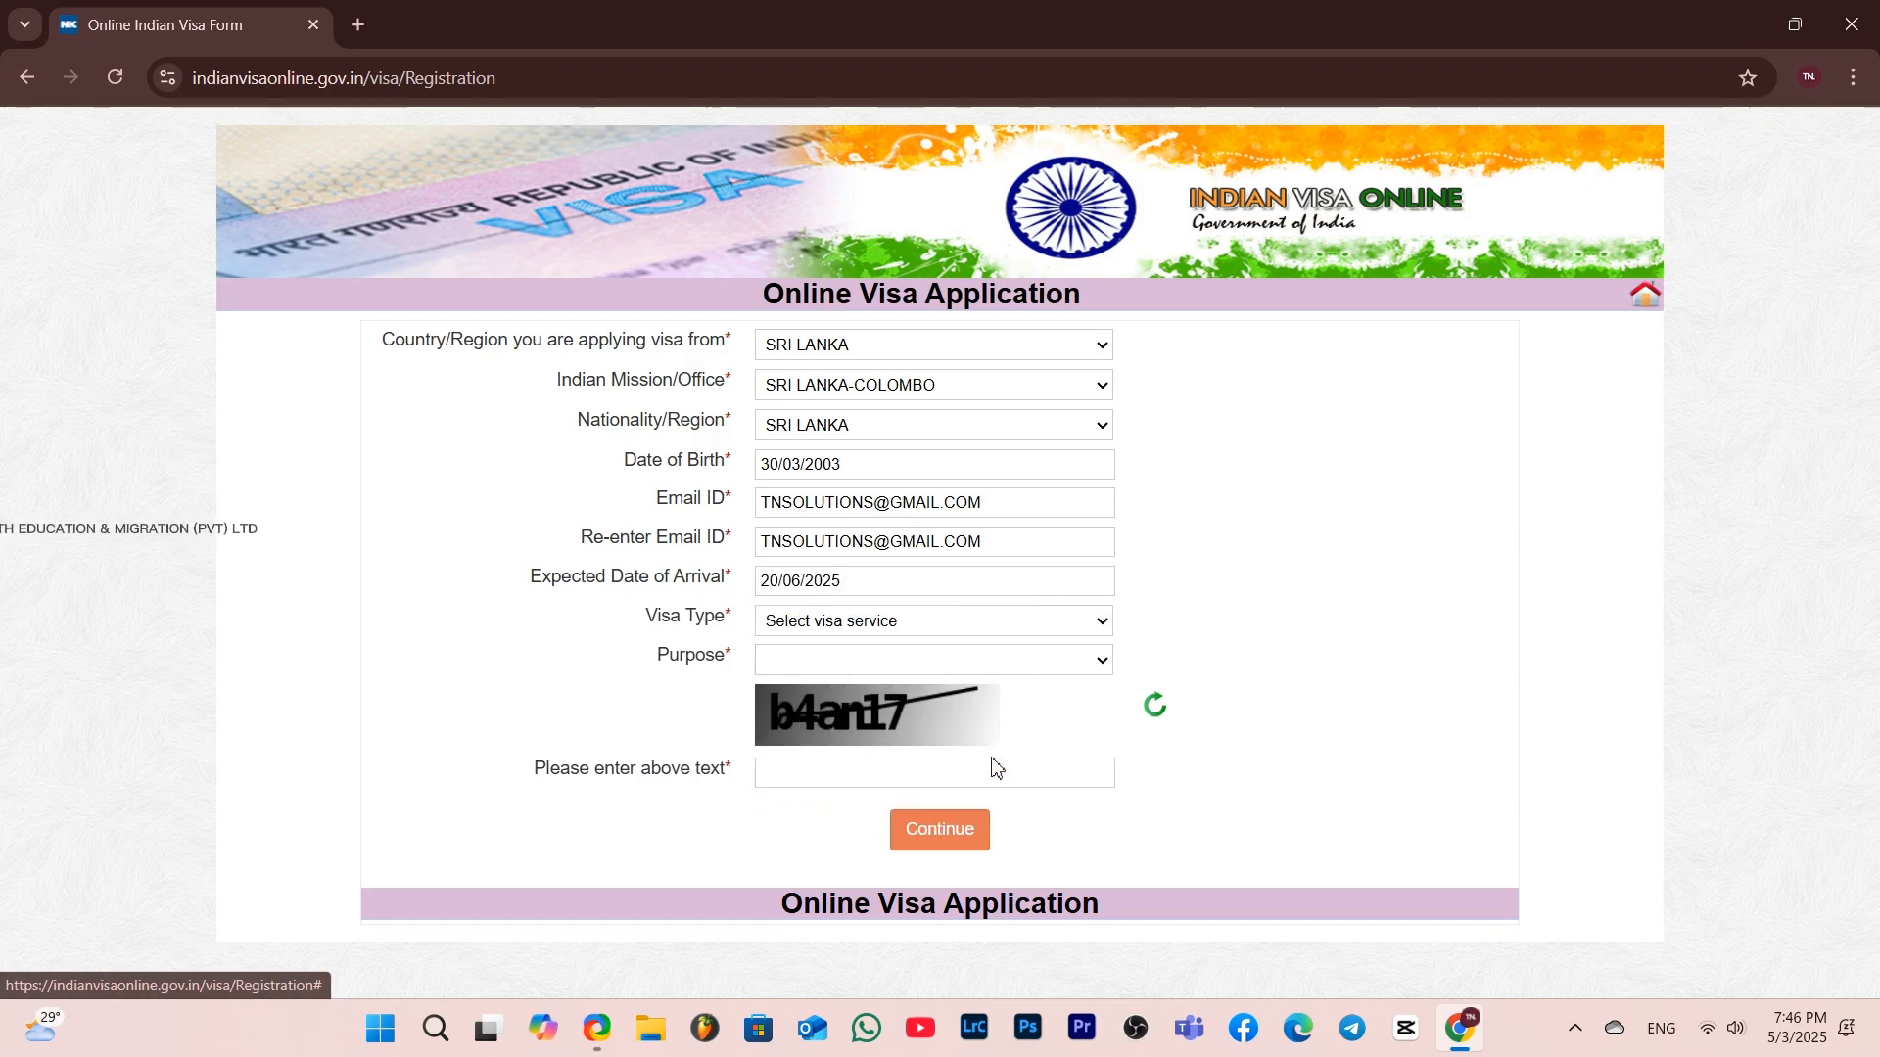
Choose ENTRY VISA as the visa type and the X-MISC visa categories option as the purpose
{"action": "left_click", "coordinate": [886, 632]}
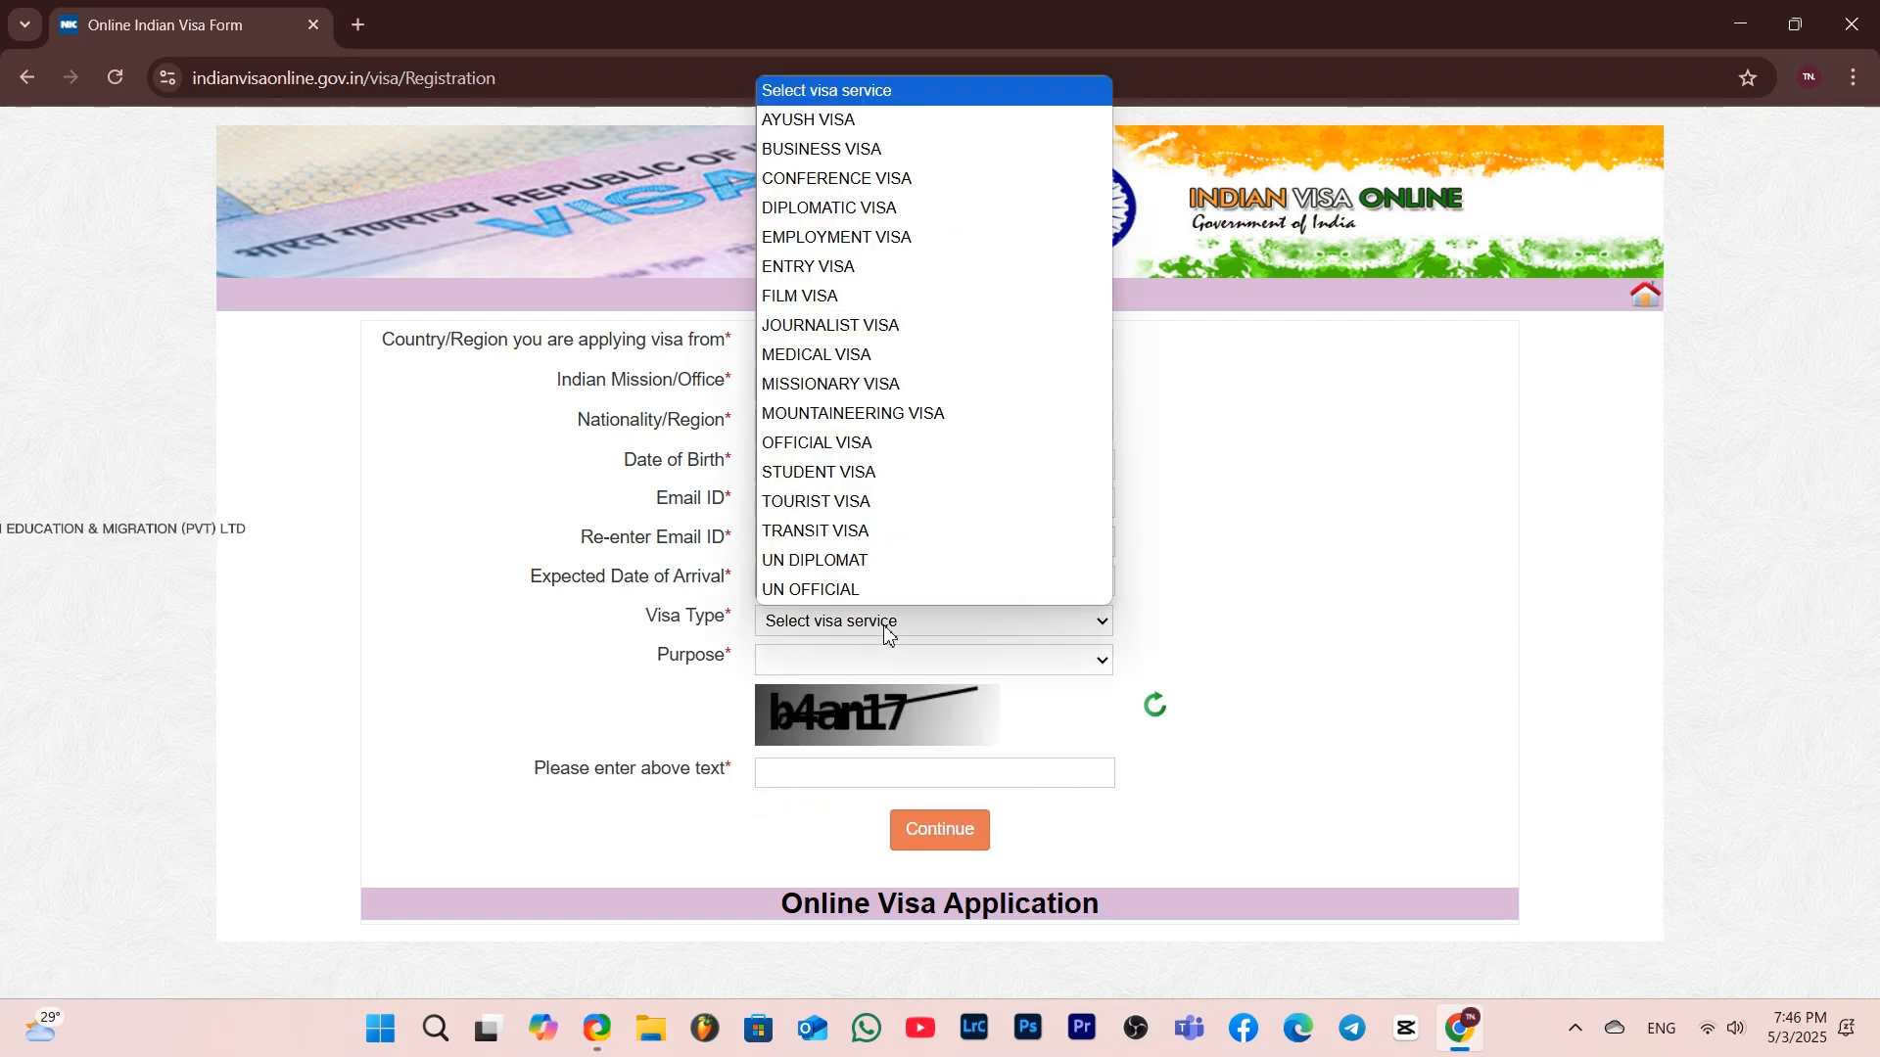
{"action": "left_click", "coordinate": [808, 267]}
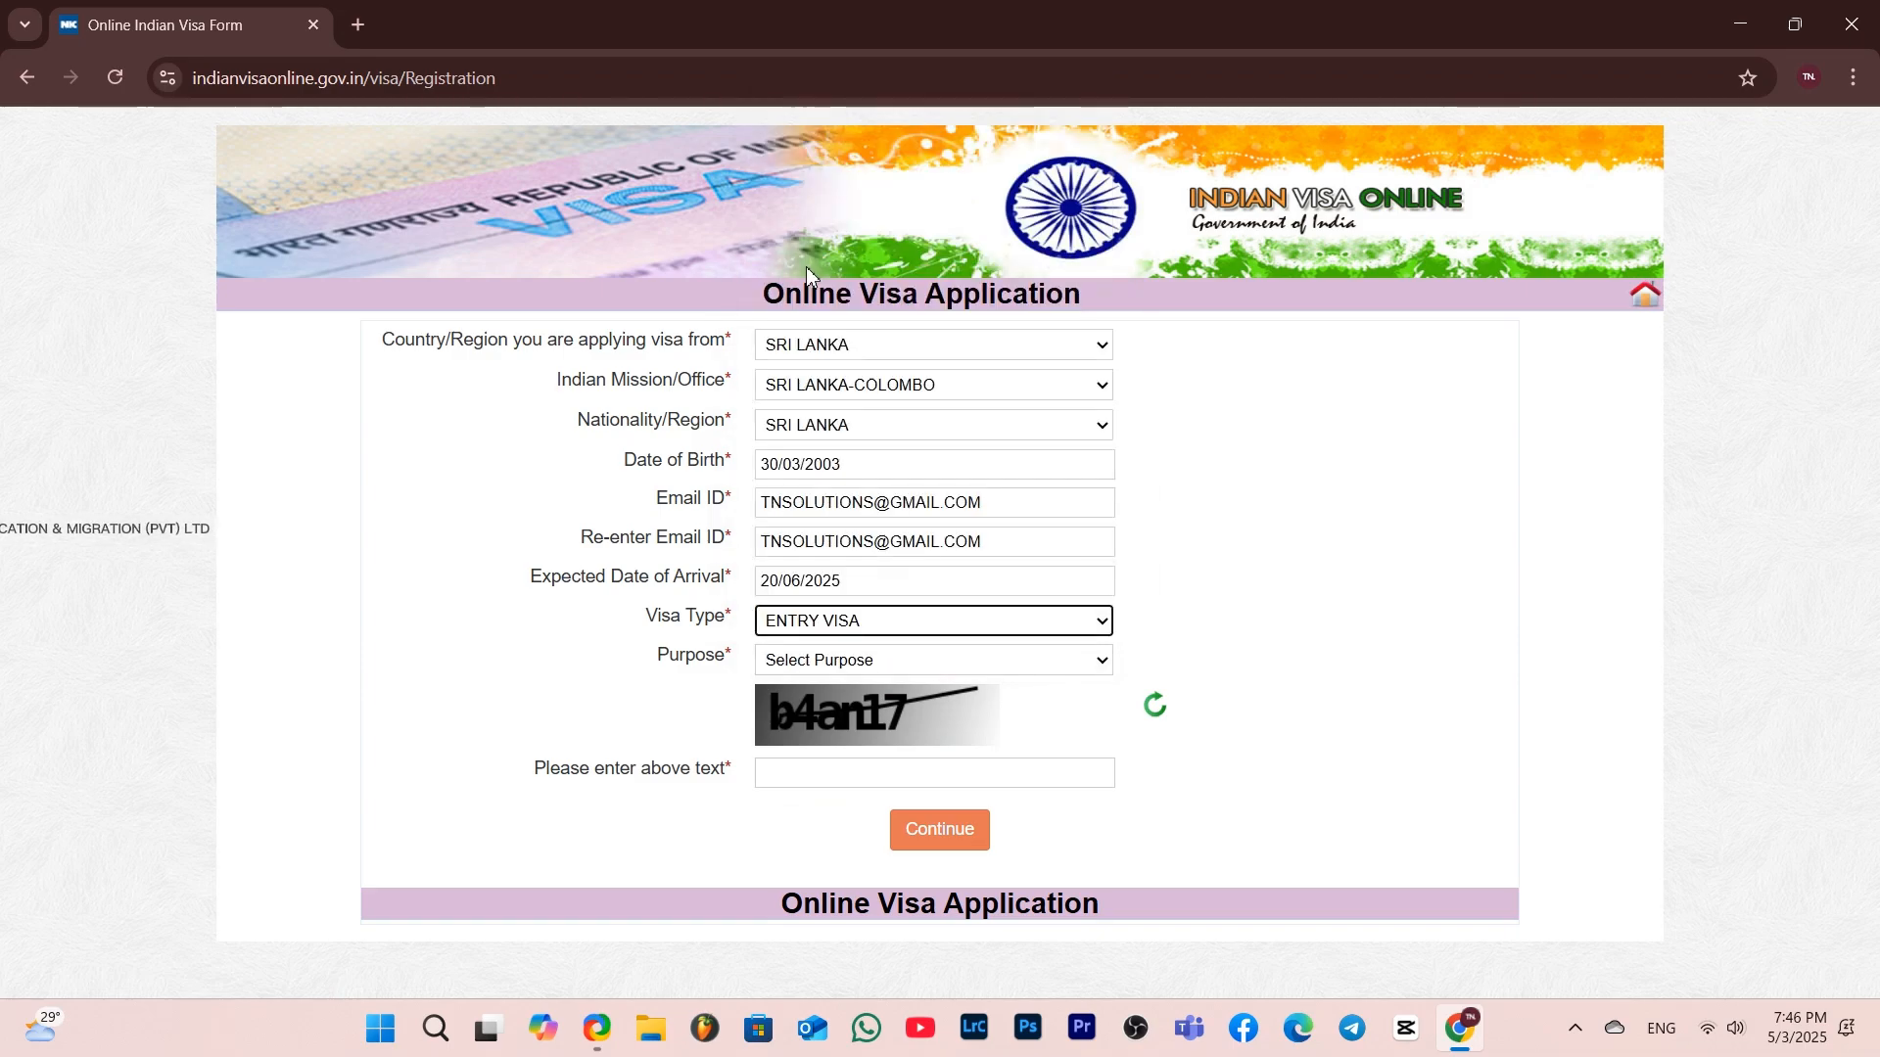
{"action": "left_click", "coordinate": [899, 664]}
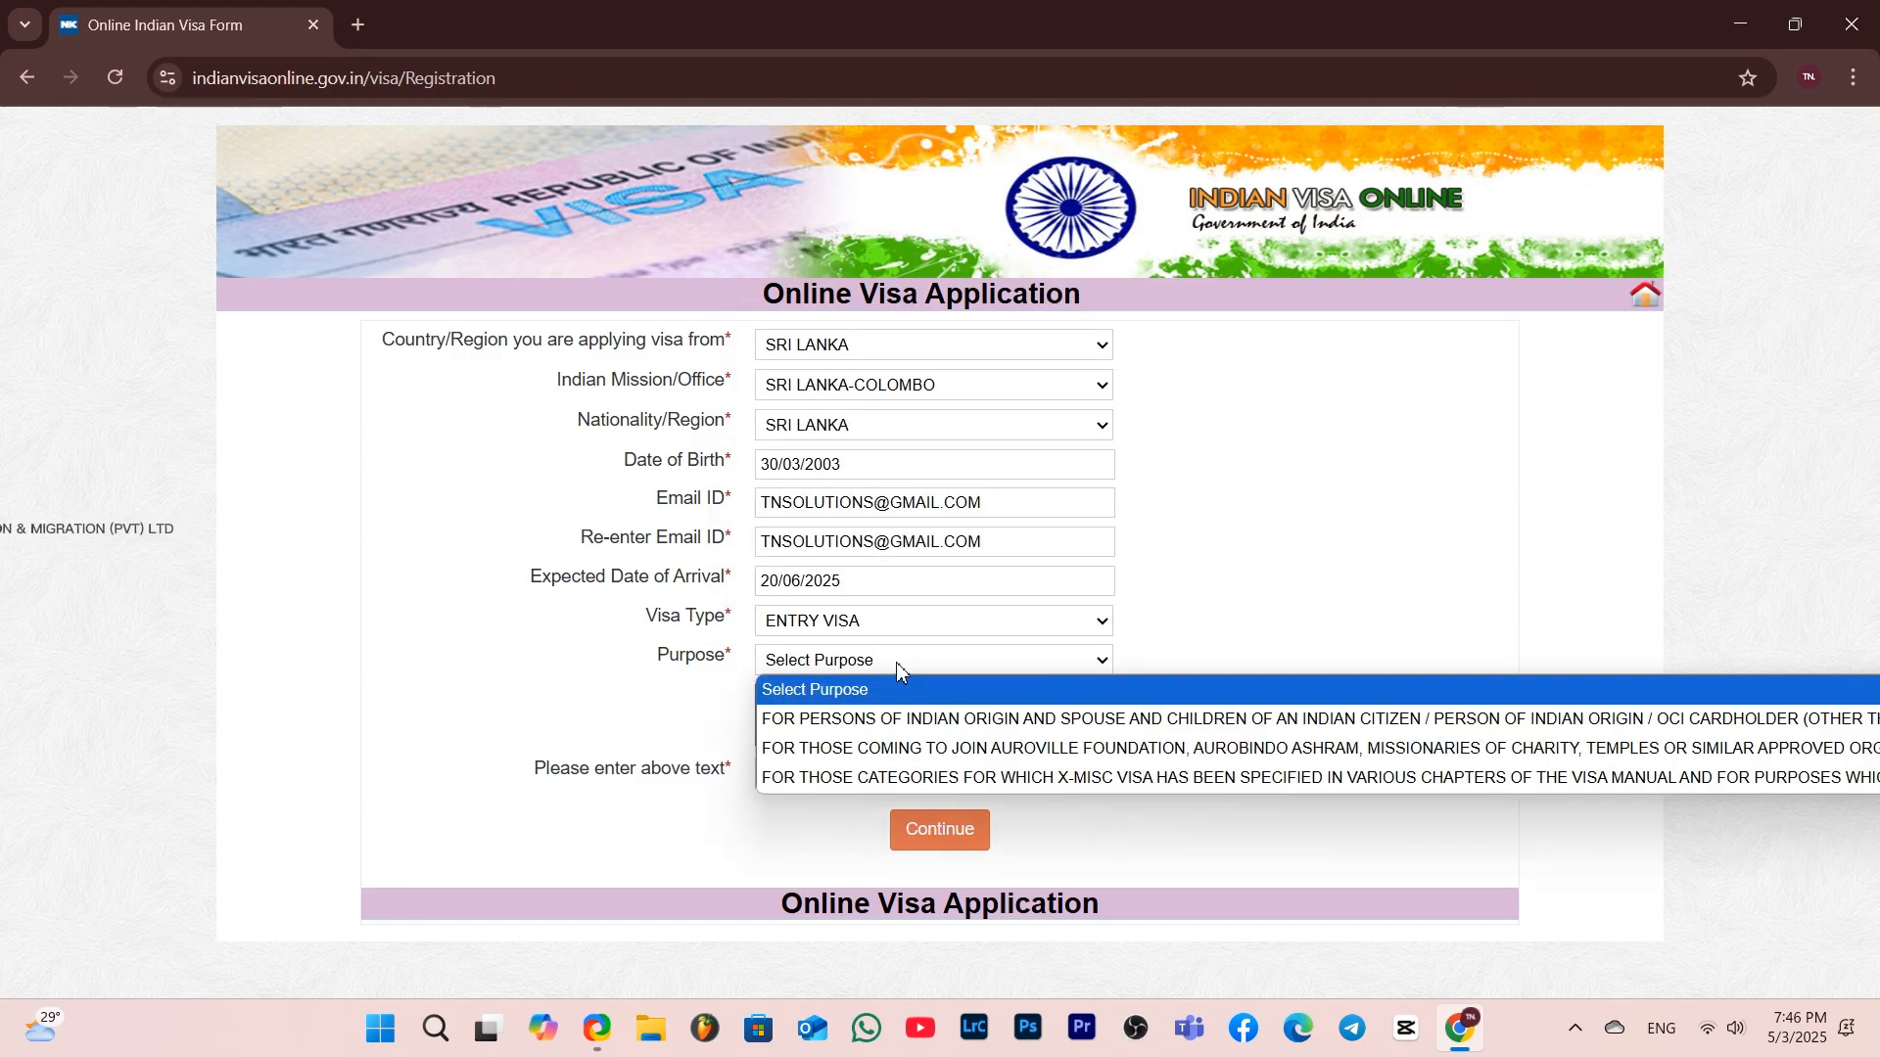
{"action": "left_click", "coordinate": [900, 780]}
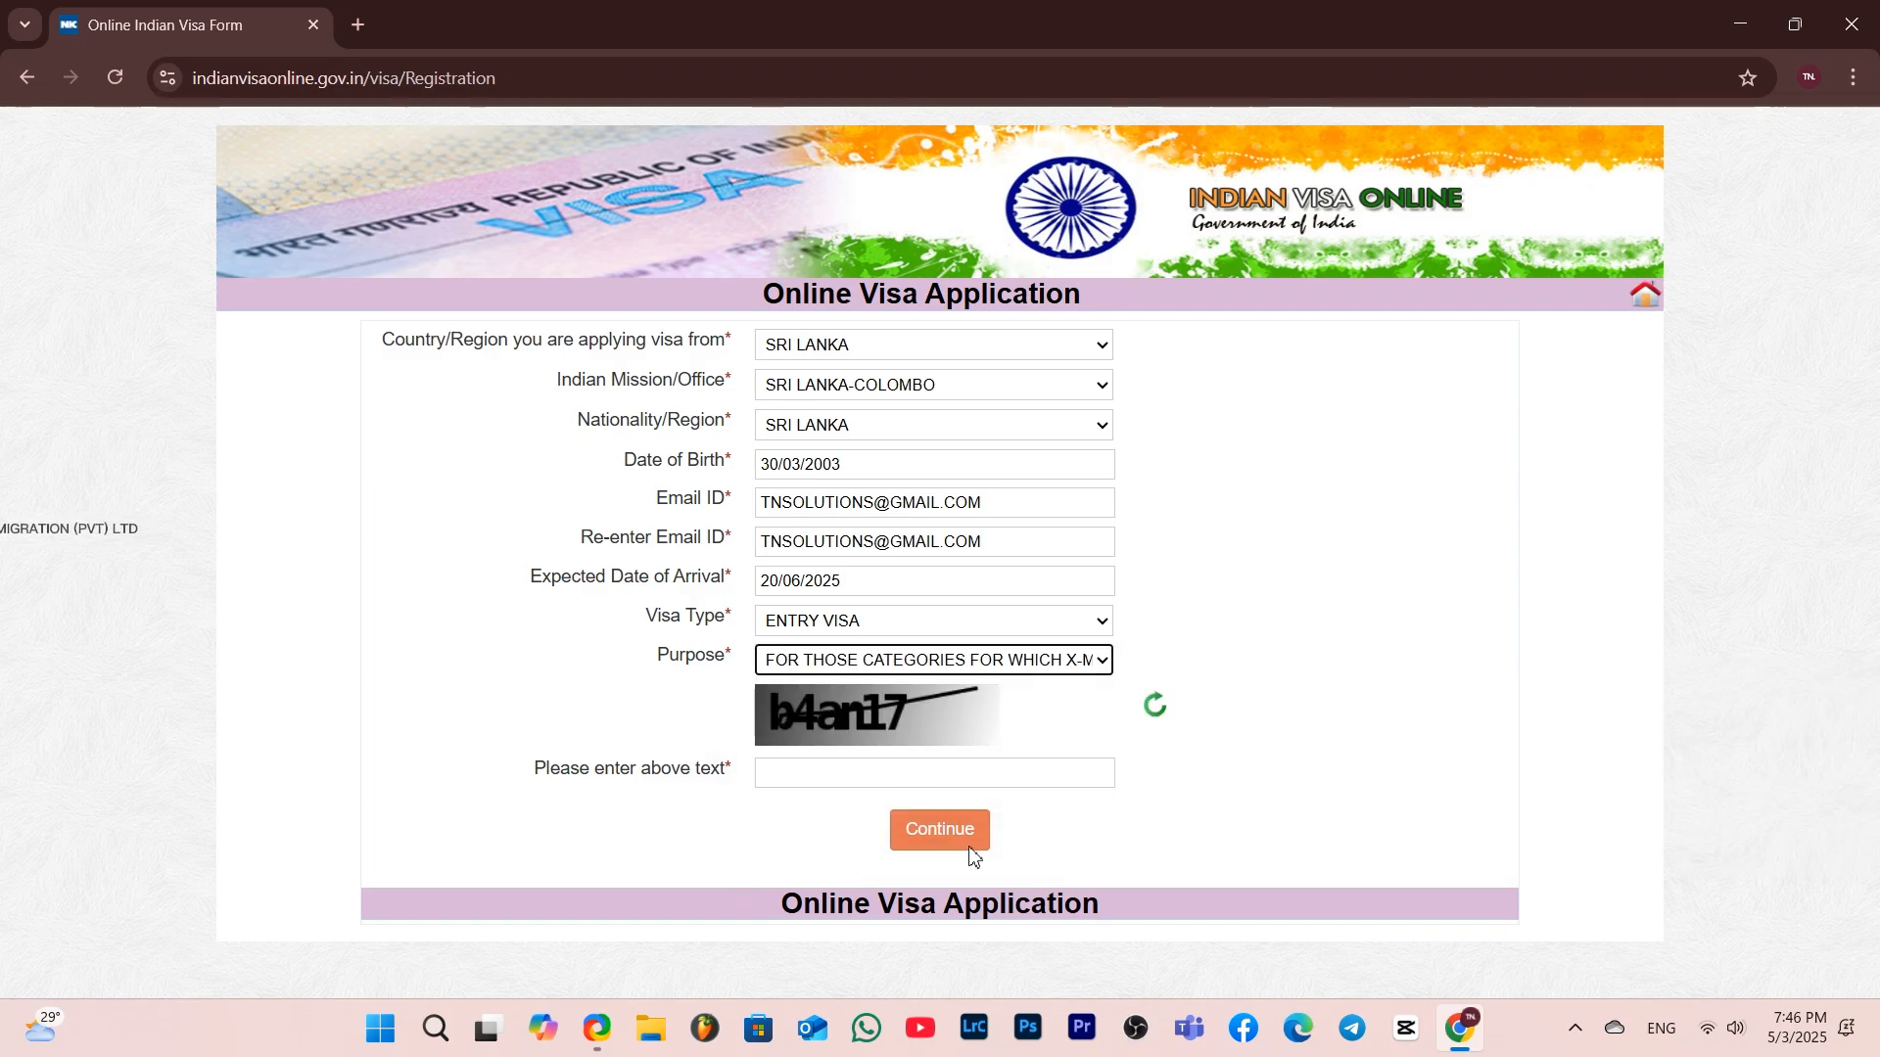
Enter the captcha text shown on the form and continue to the applicant details form
{"action": "left_click", "coordinate": [796, 784]}
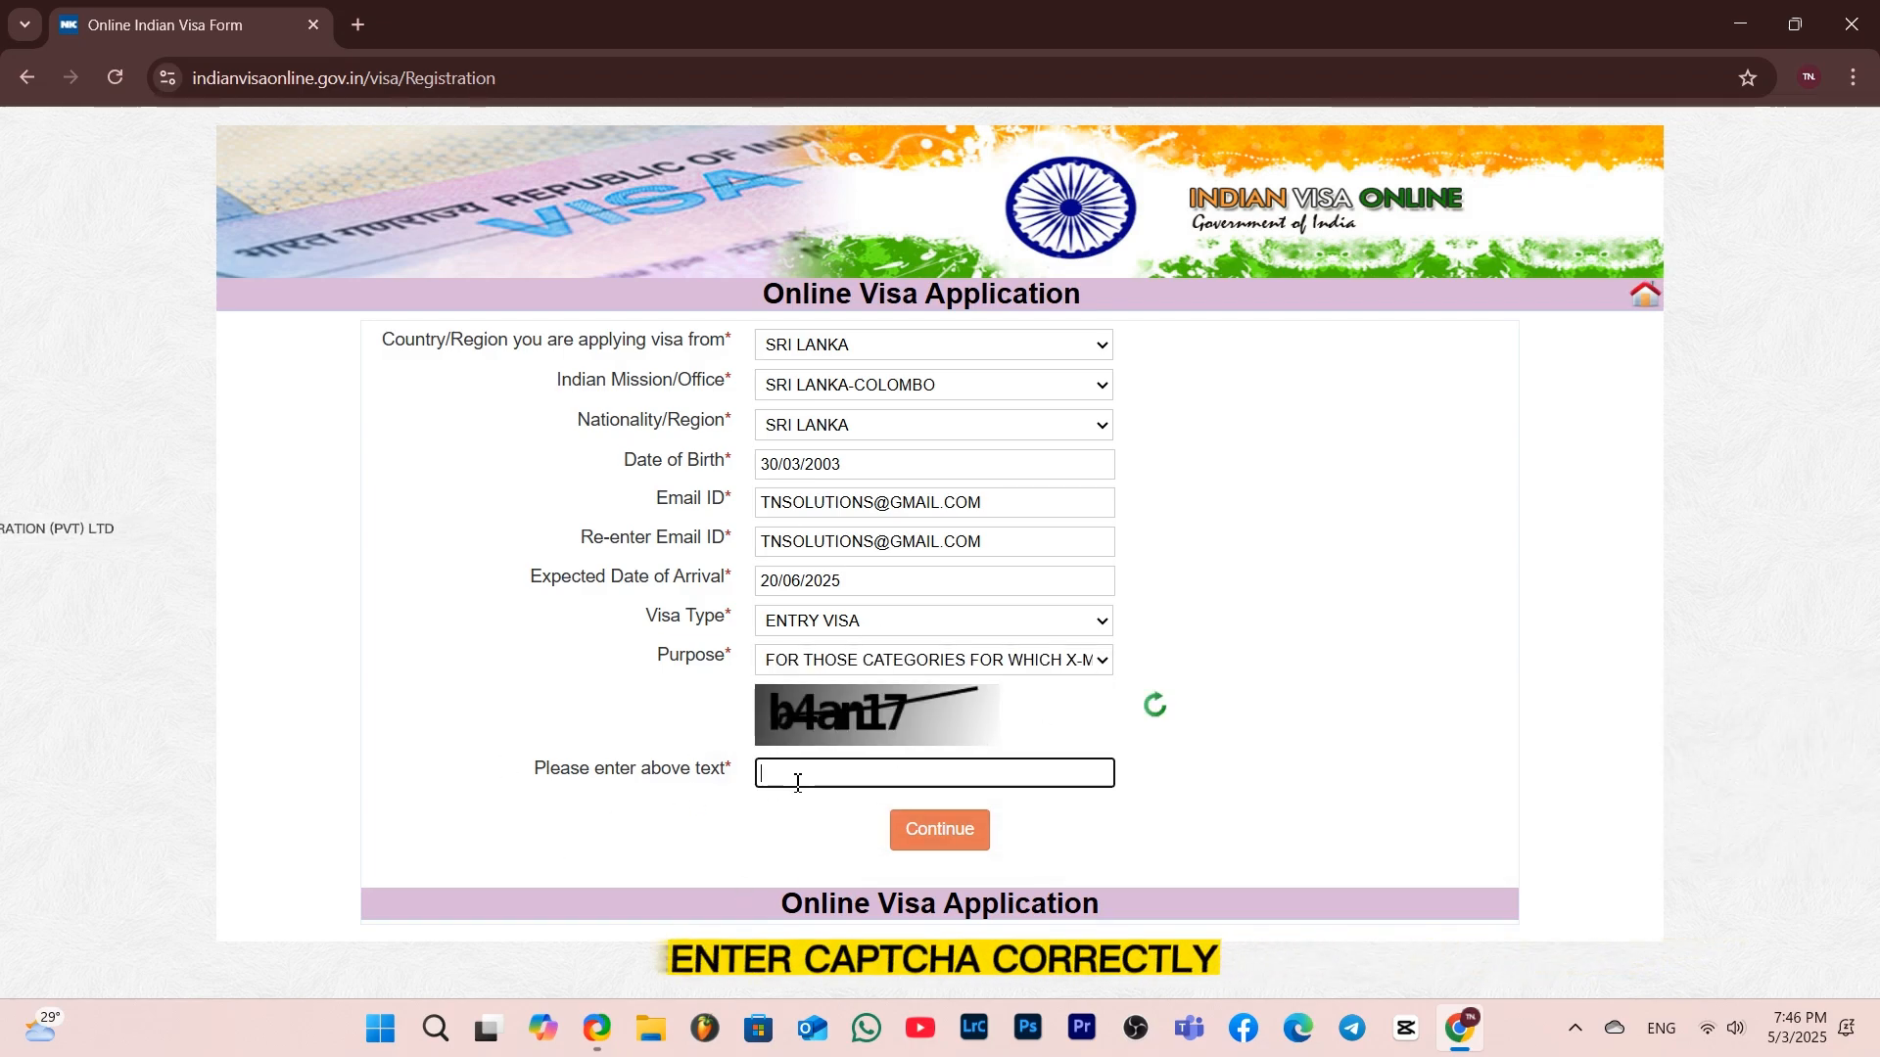
{"action": "type", "text": "b4an17"}
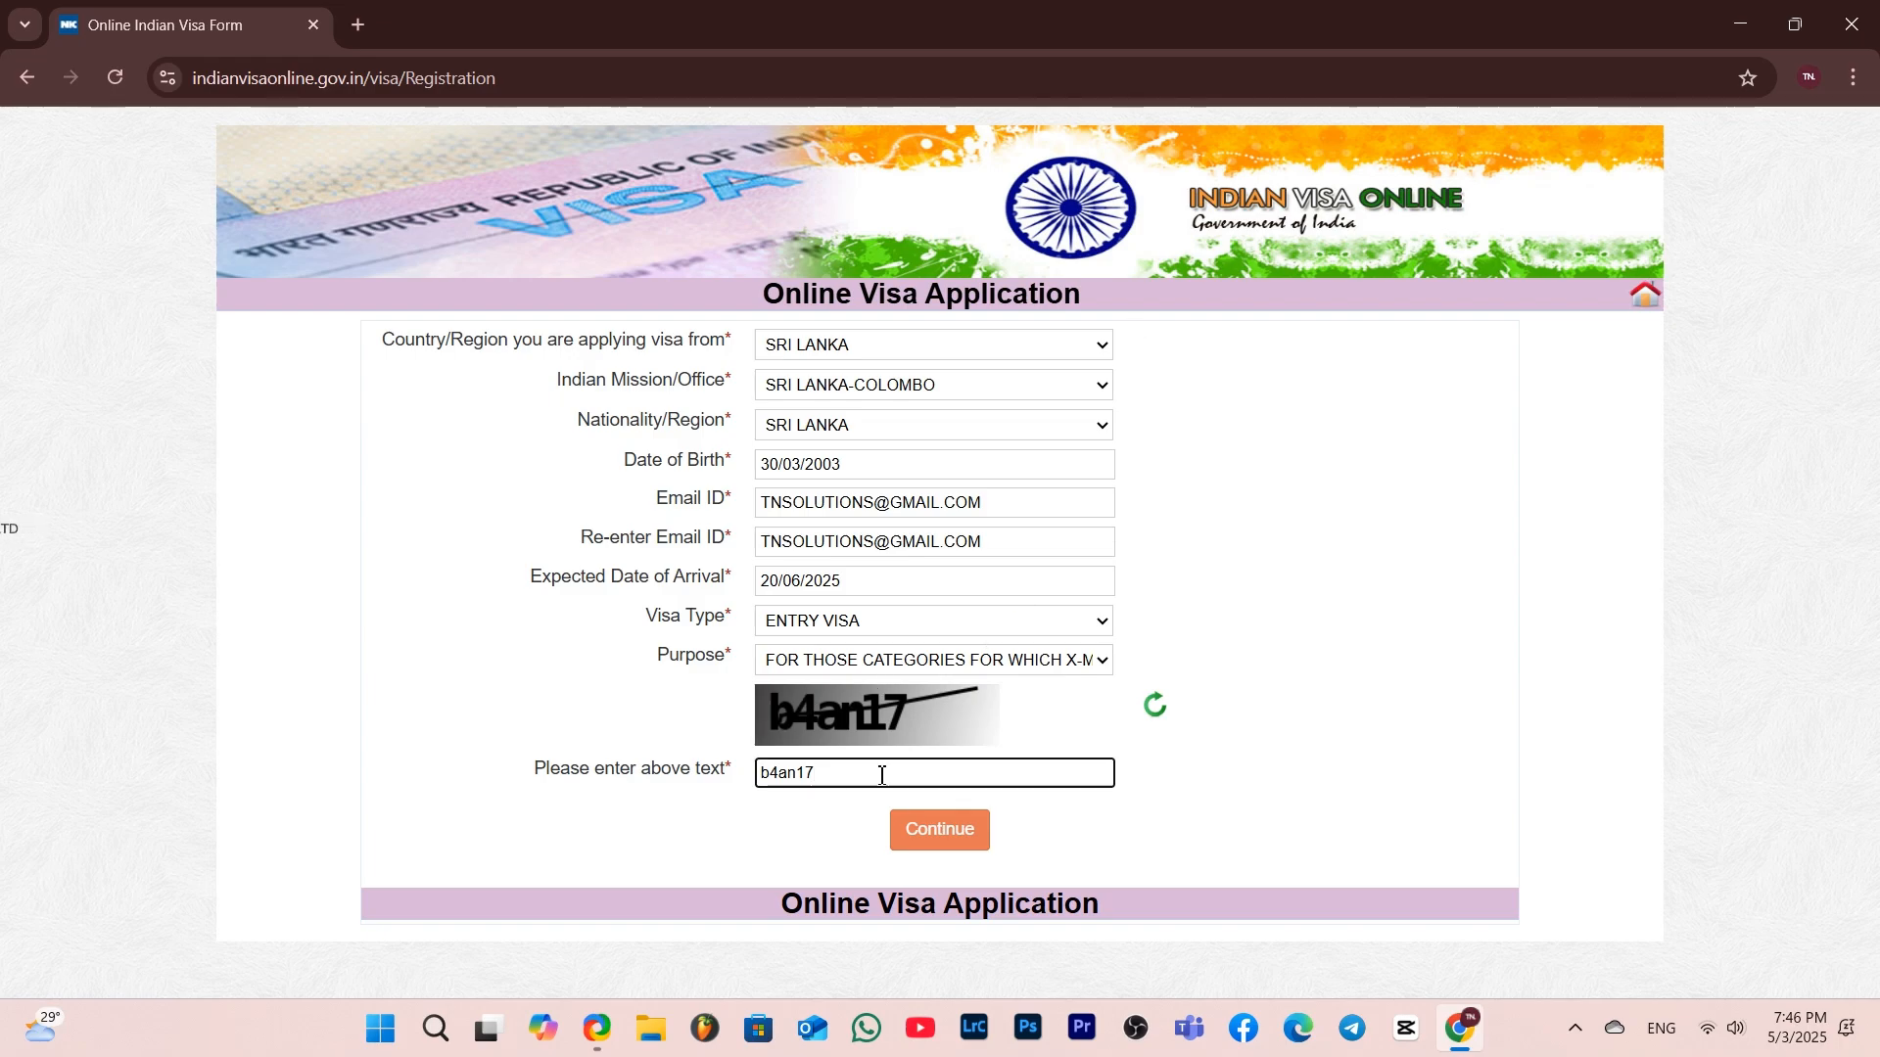
{"action": "left_click", "coordinate": [976, 848]}
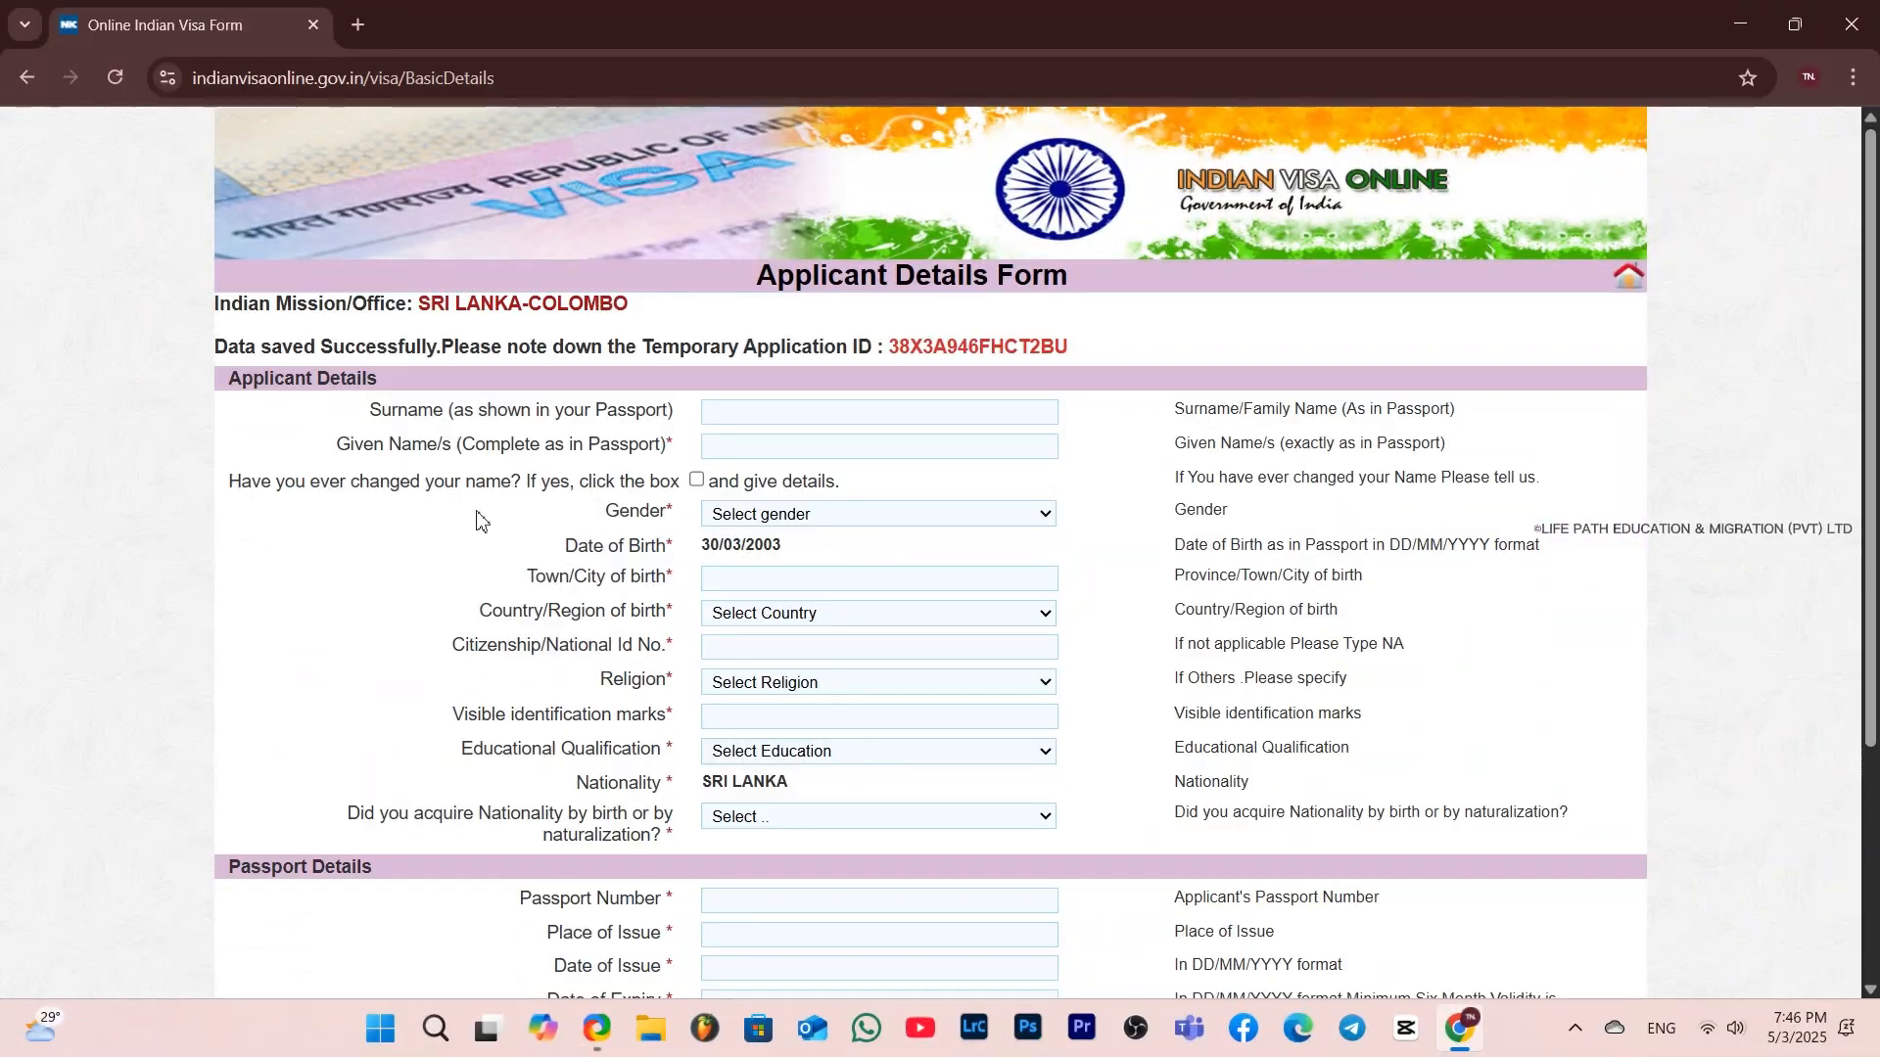
Enter the applicant's surname and given name exactly as shown in the passport
{"action": "left_click", "coordinate": [732, 422]}
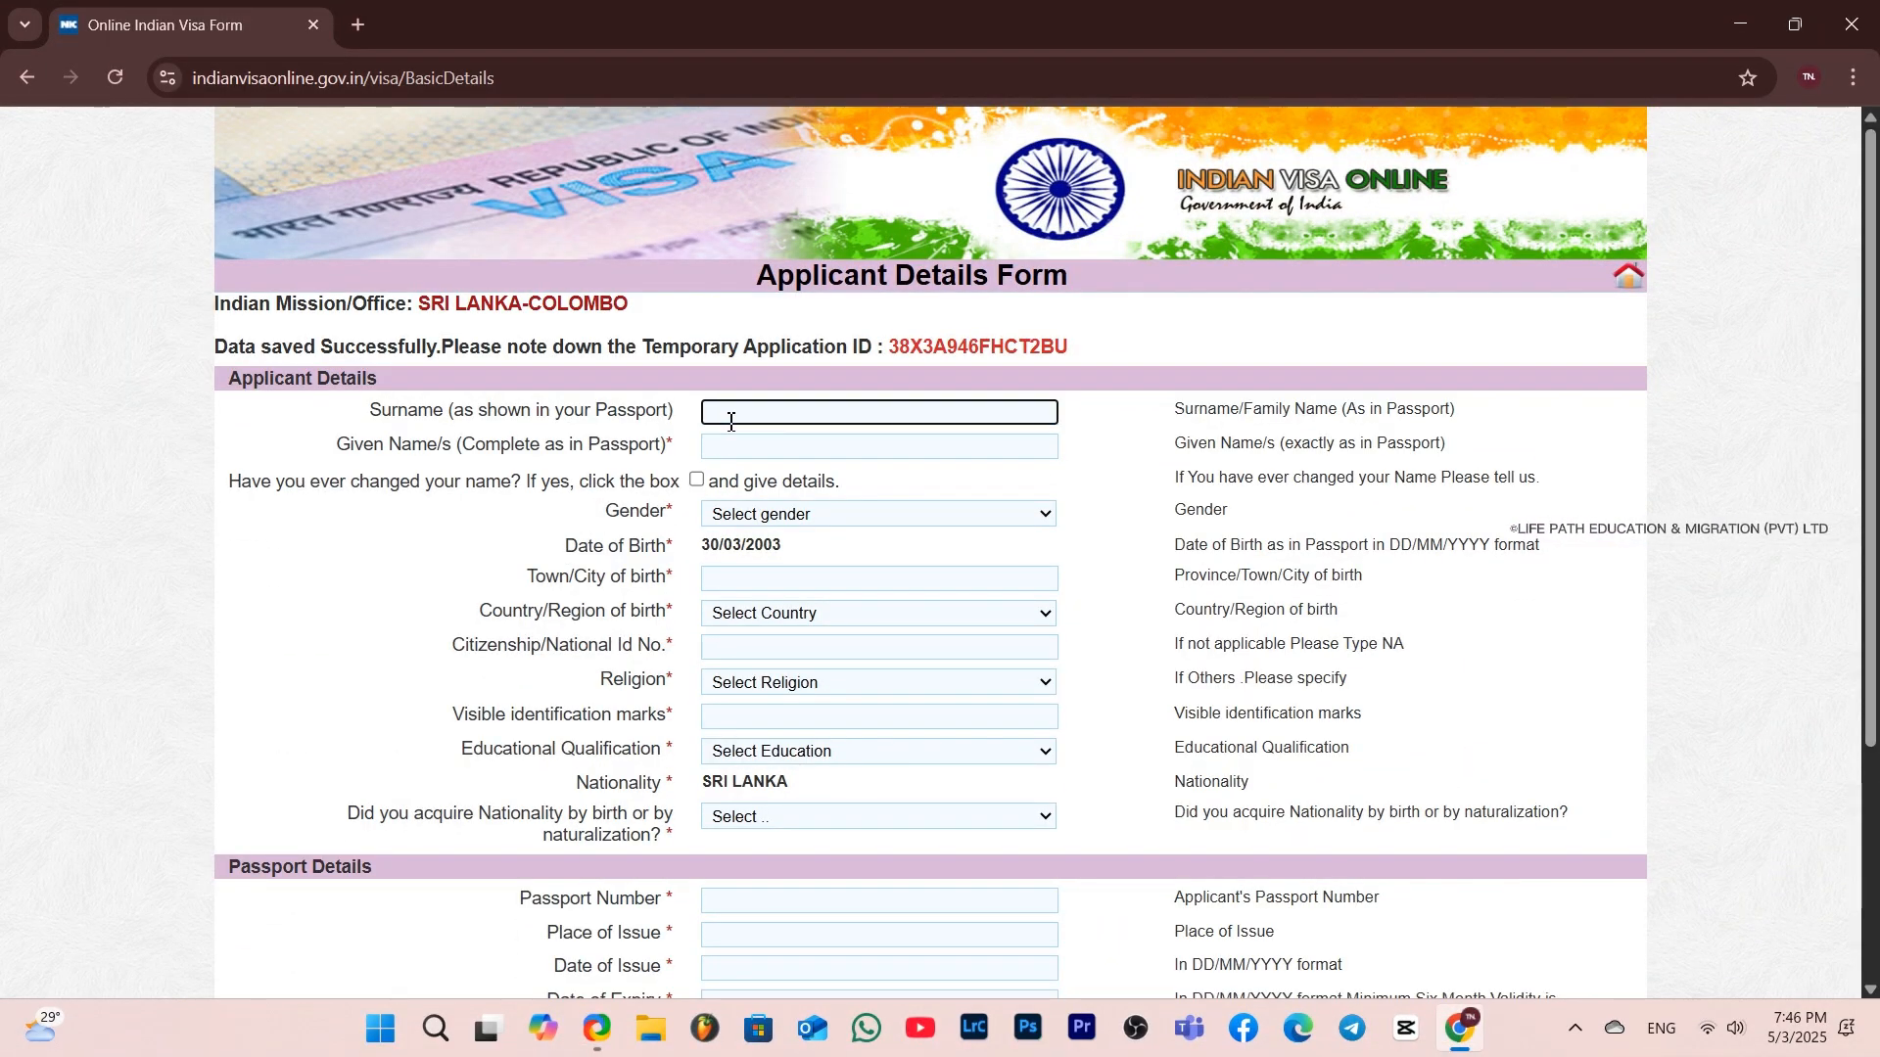
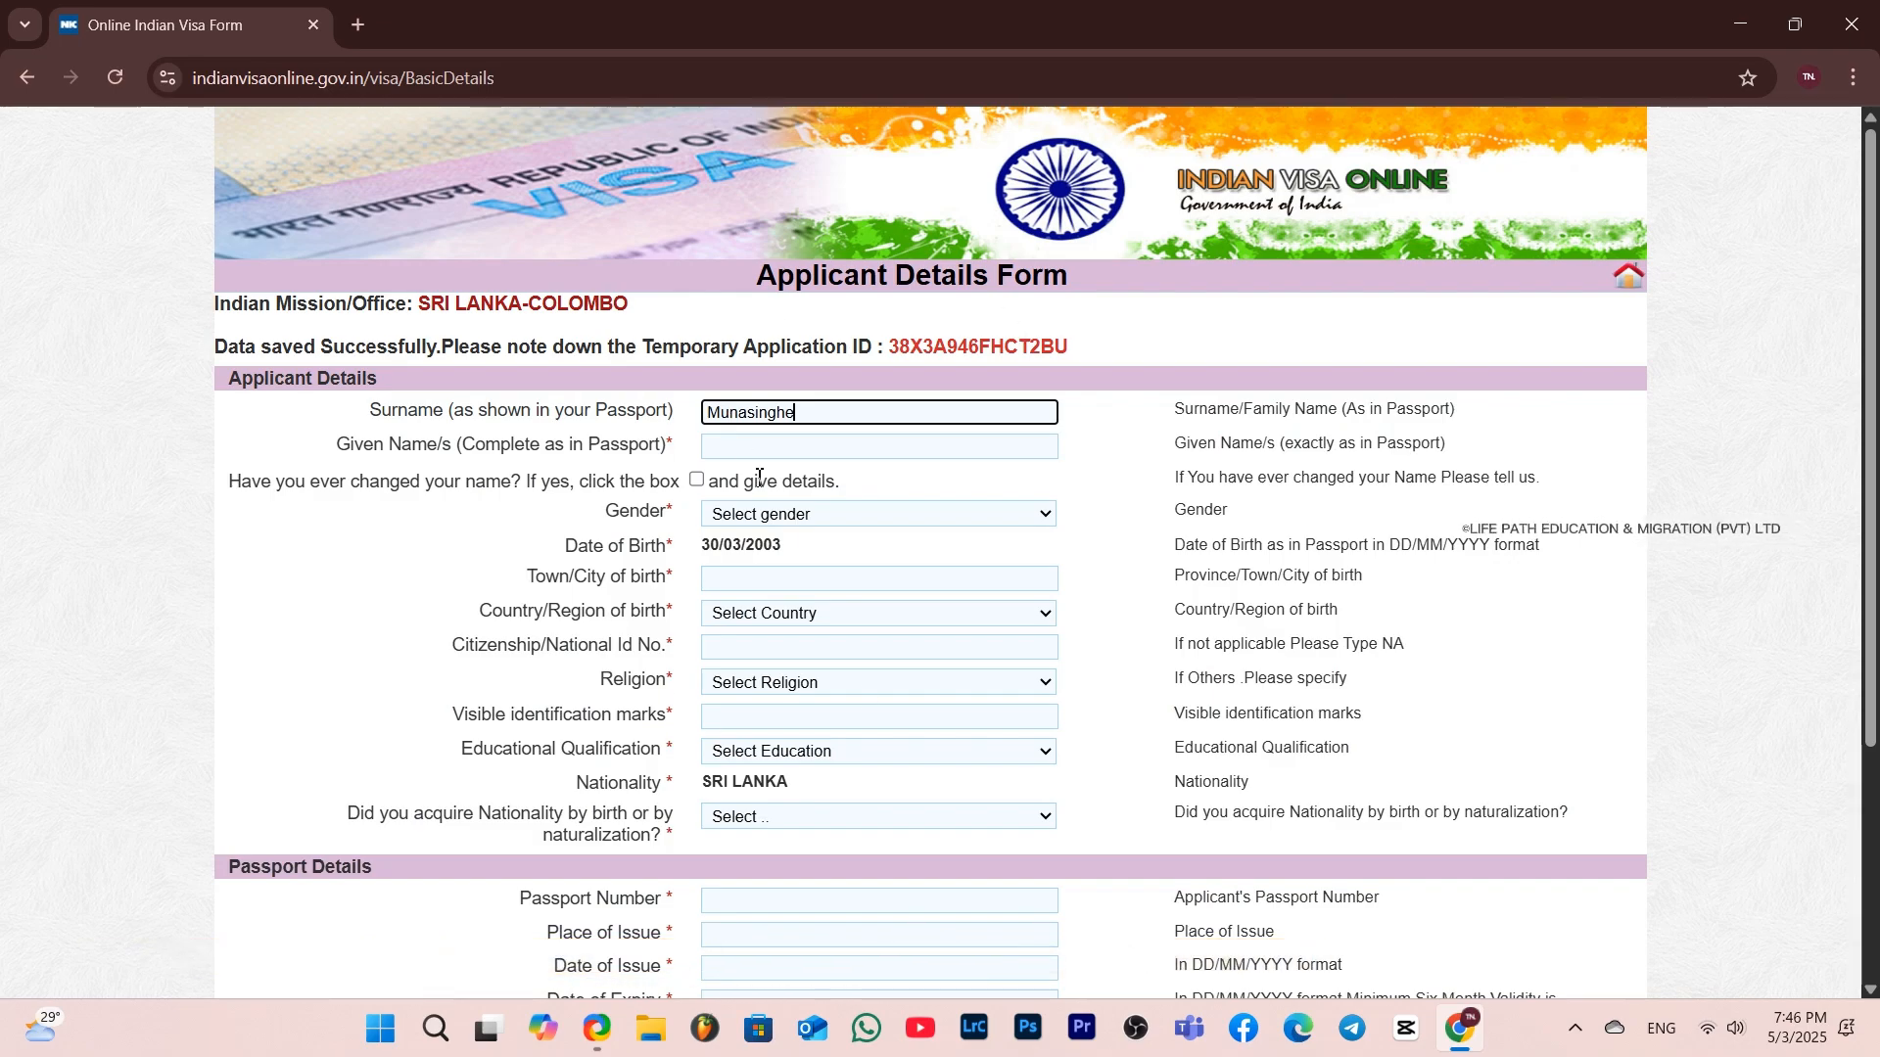
{"action": "left_click", "coordinate": [751, 451]}
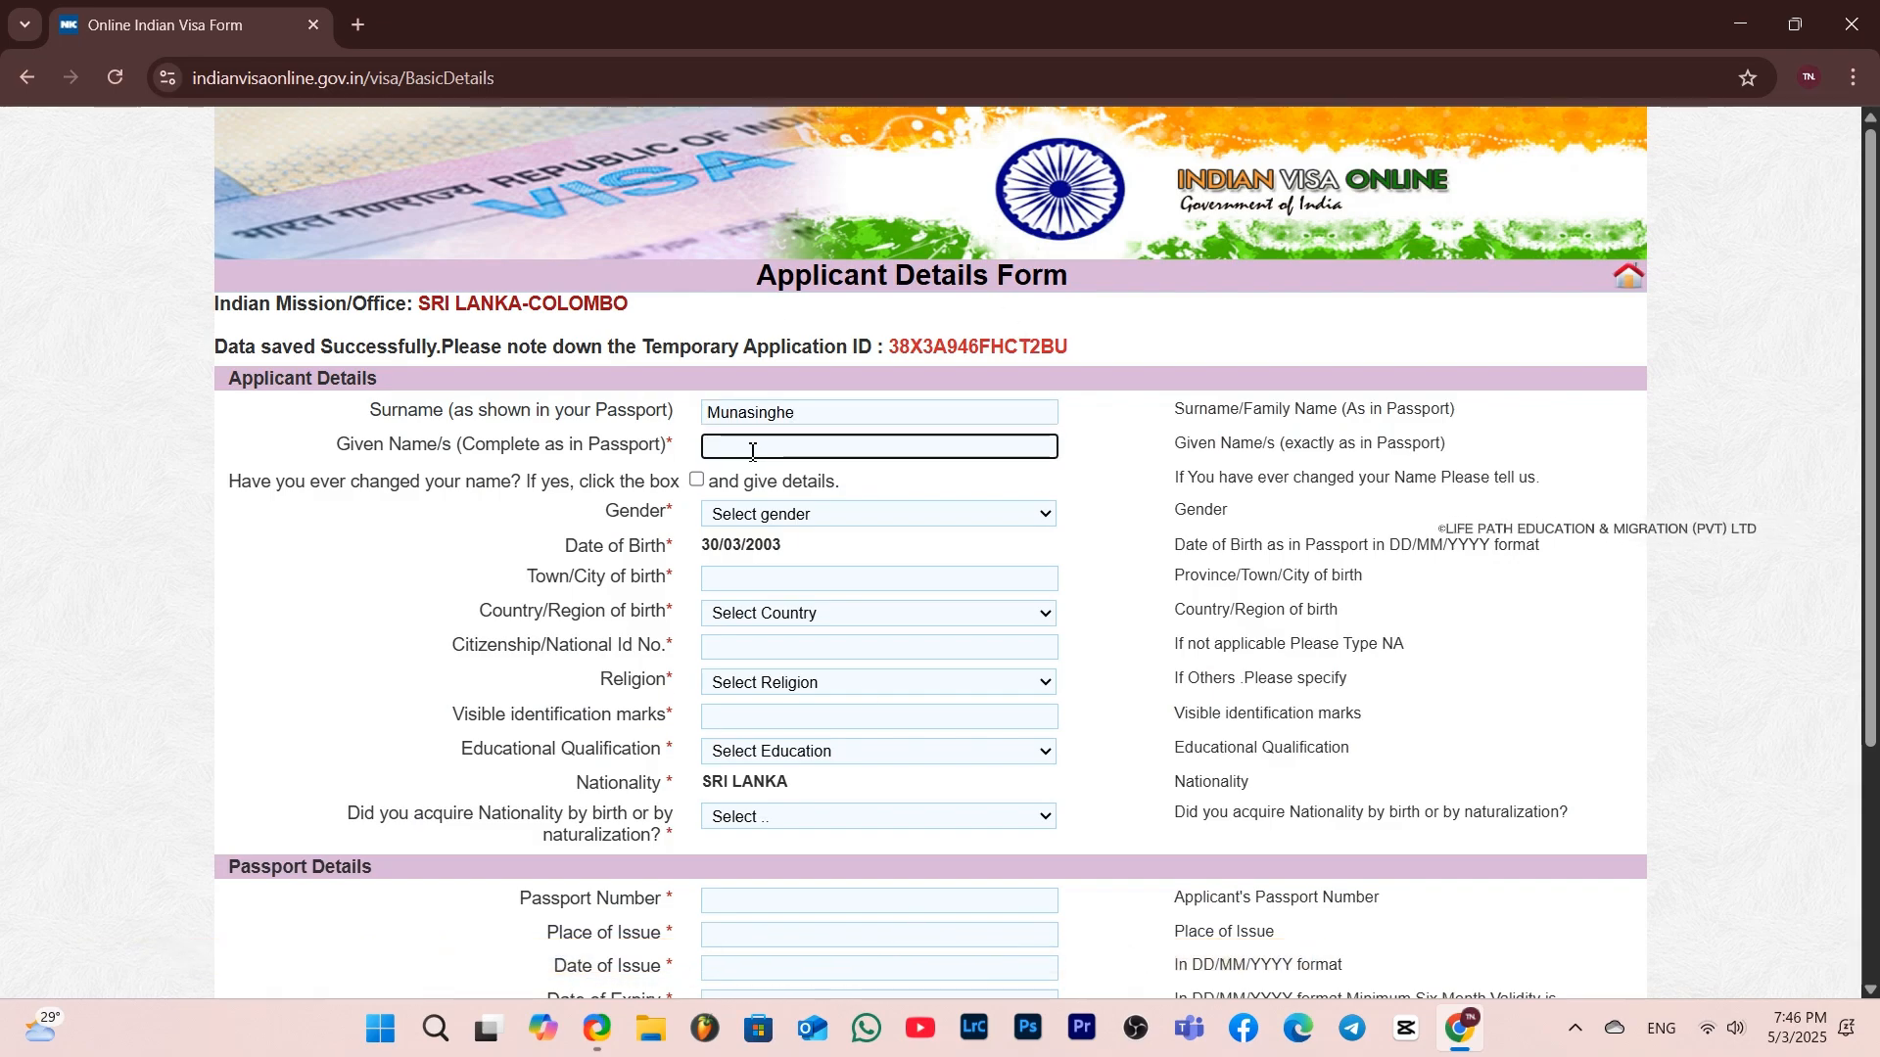
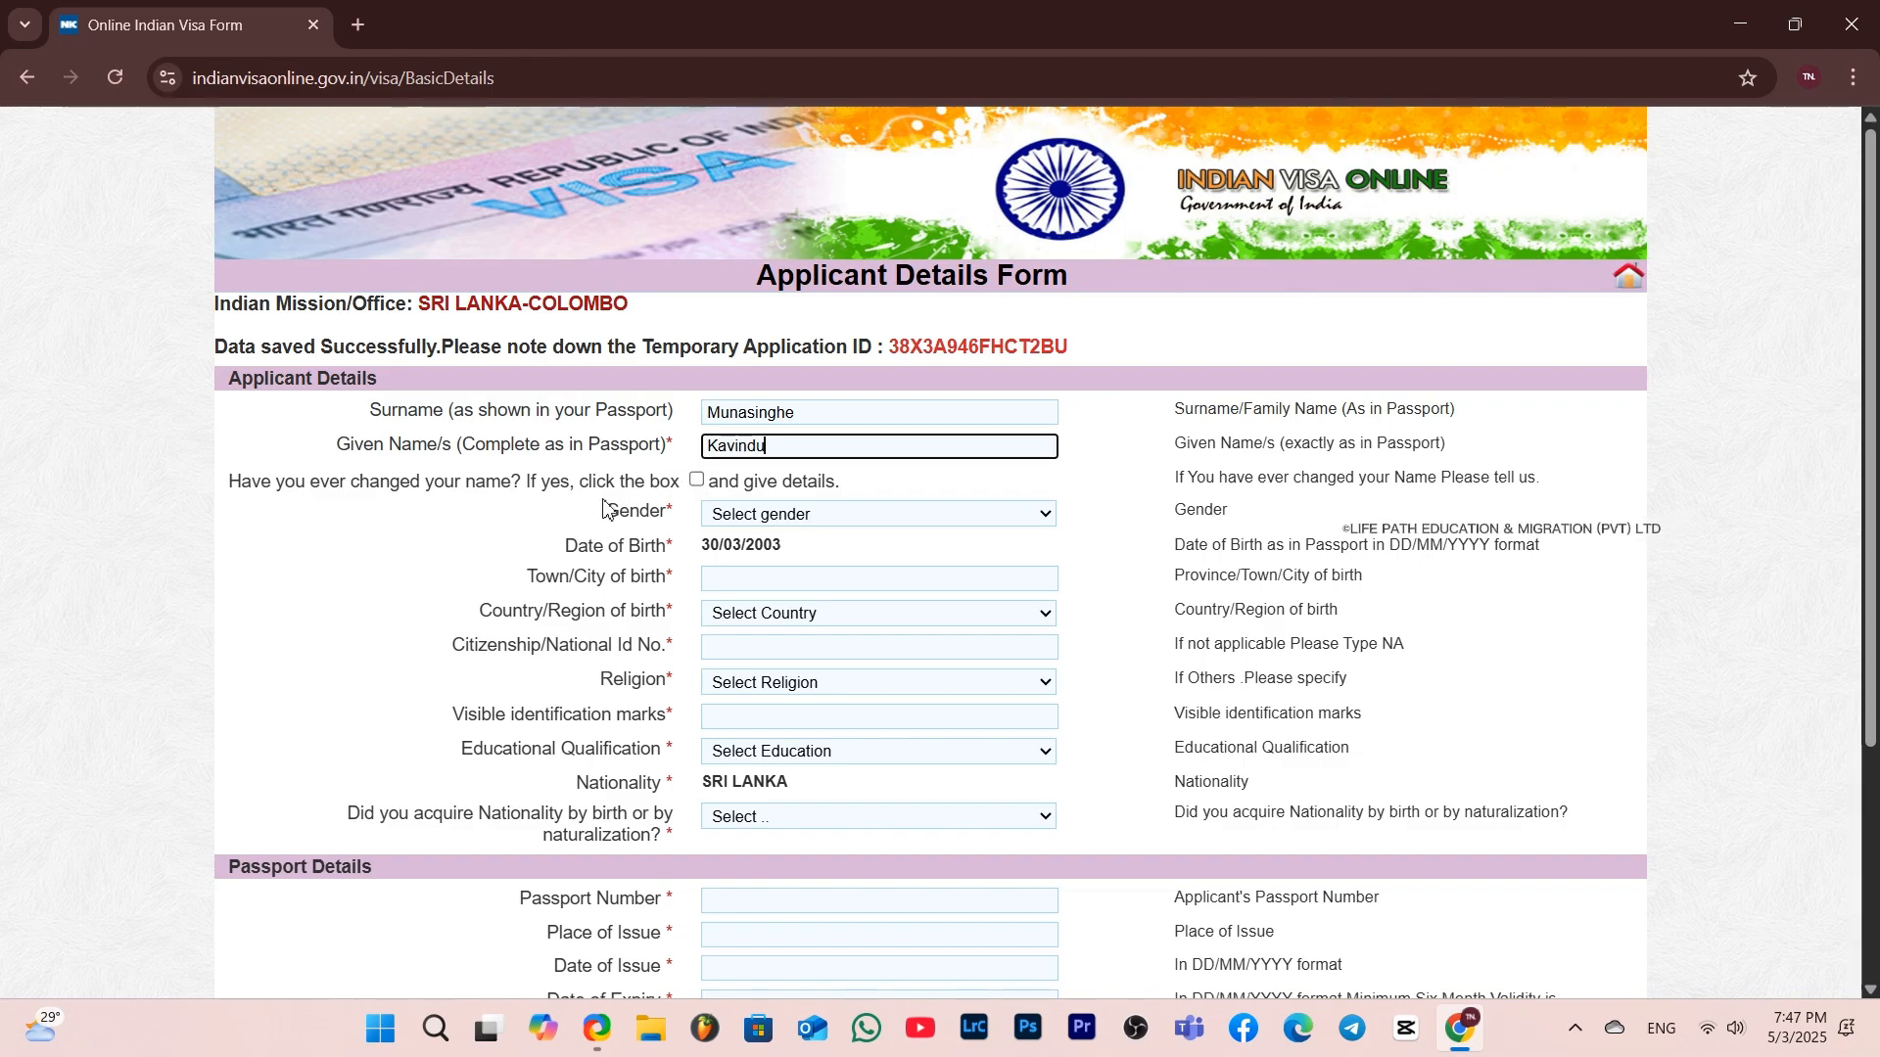
Select MALE as the gender and enter Gampaha as the town/city of birth
{"action": "left_click", "coordinate": [786, 517]}
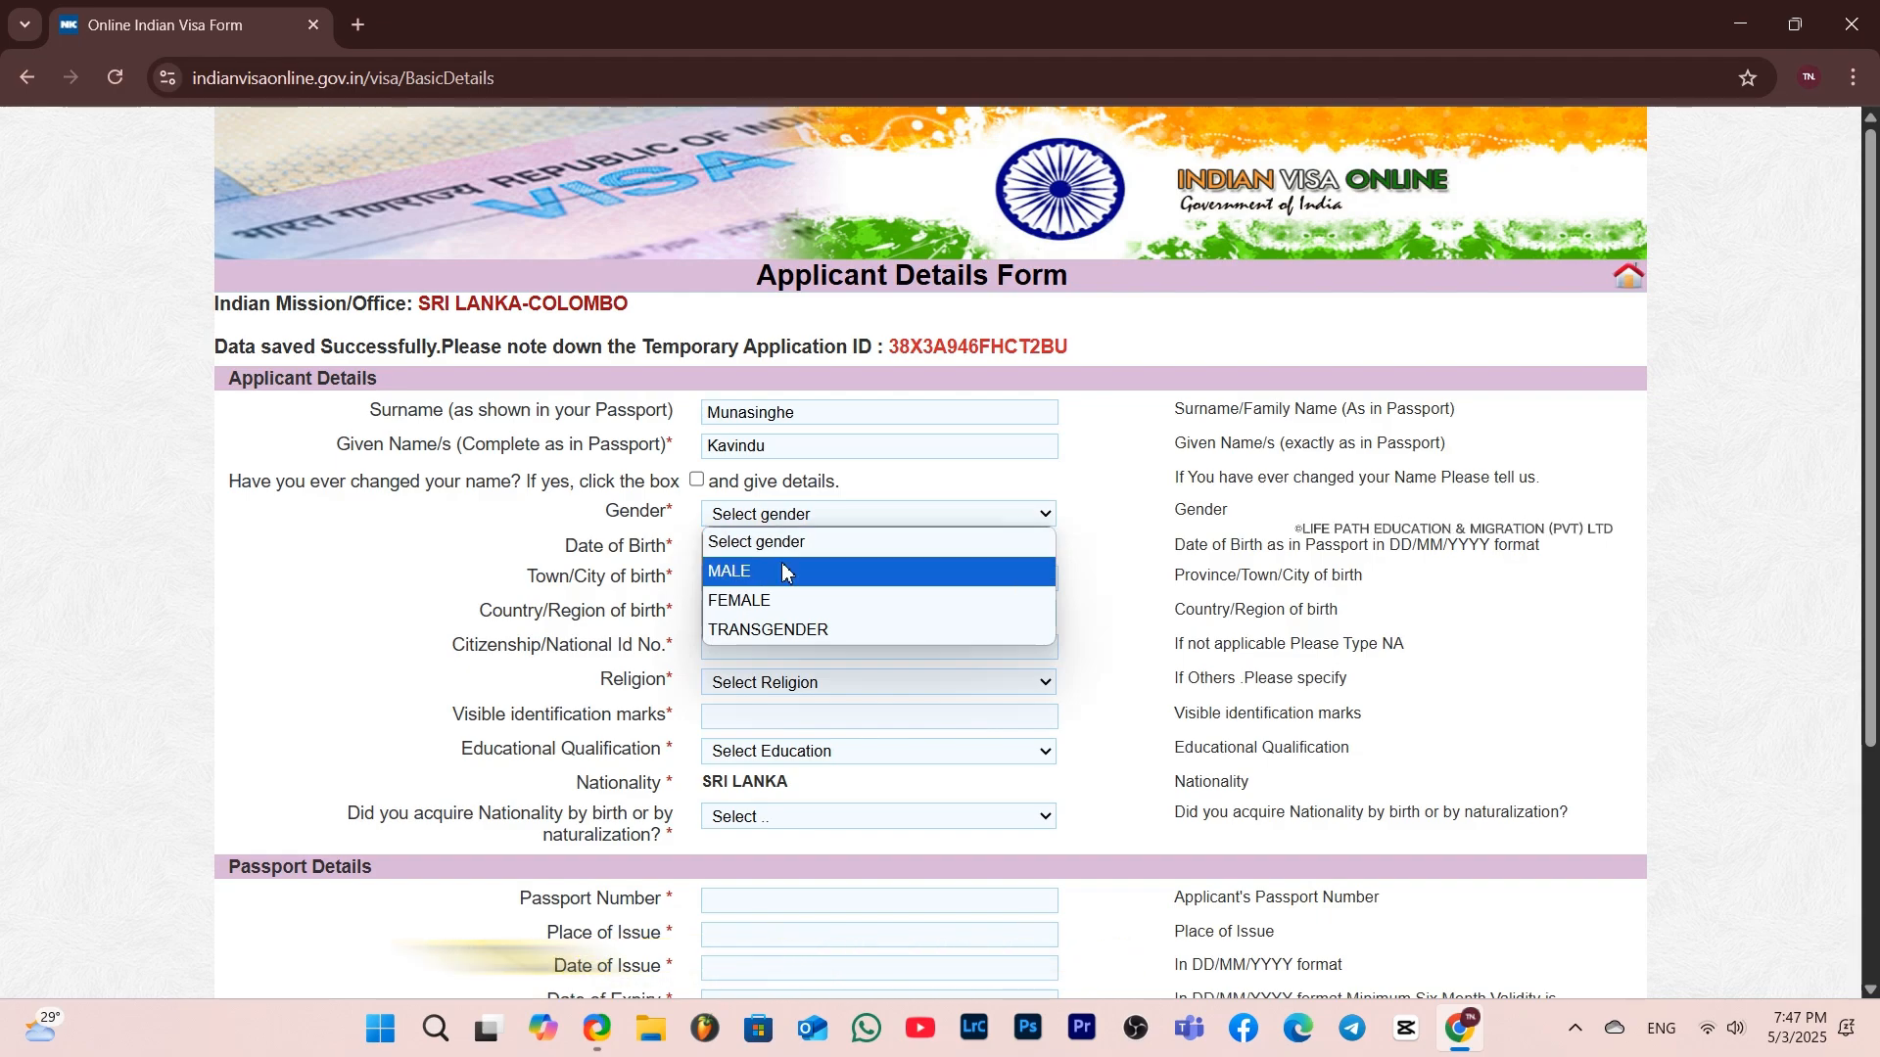
{"action": "left_click", "coordinate": [782, 562]}
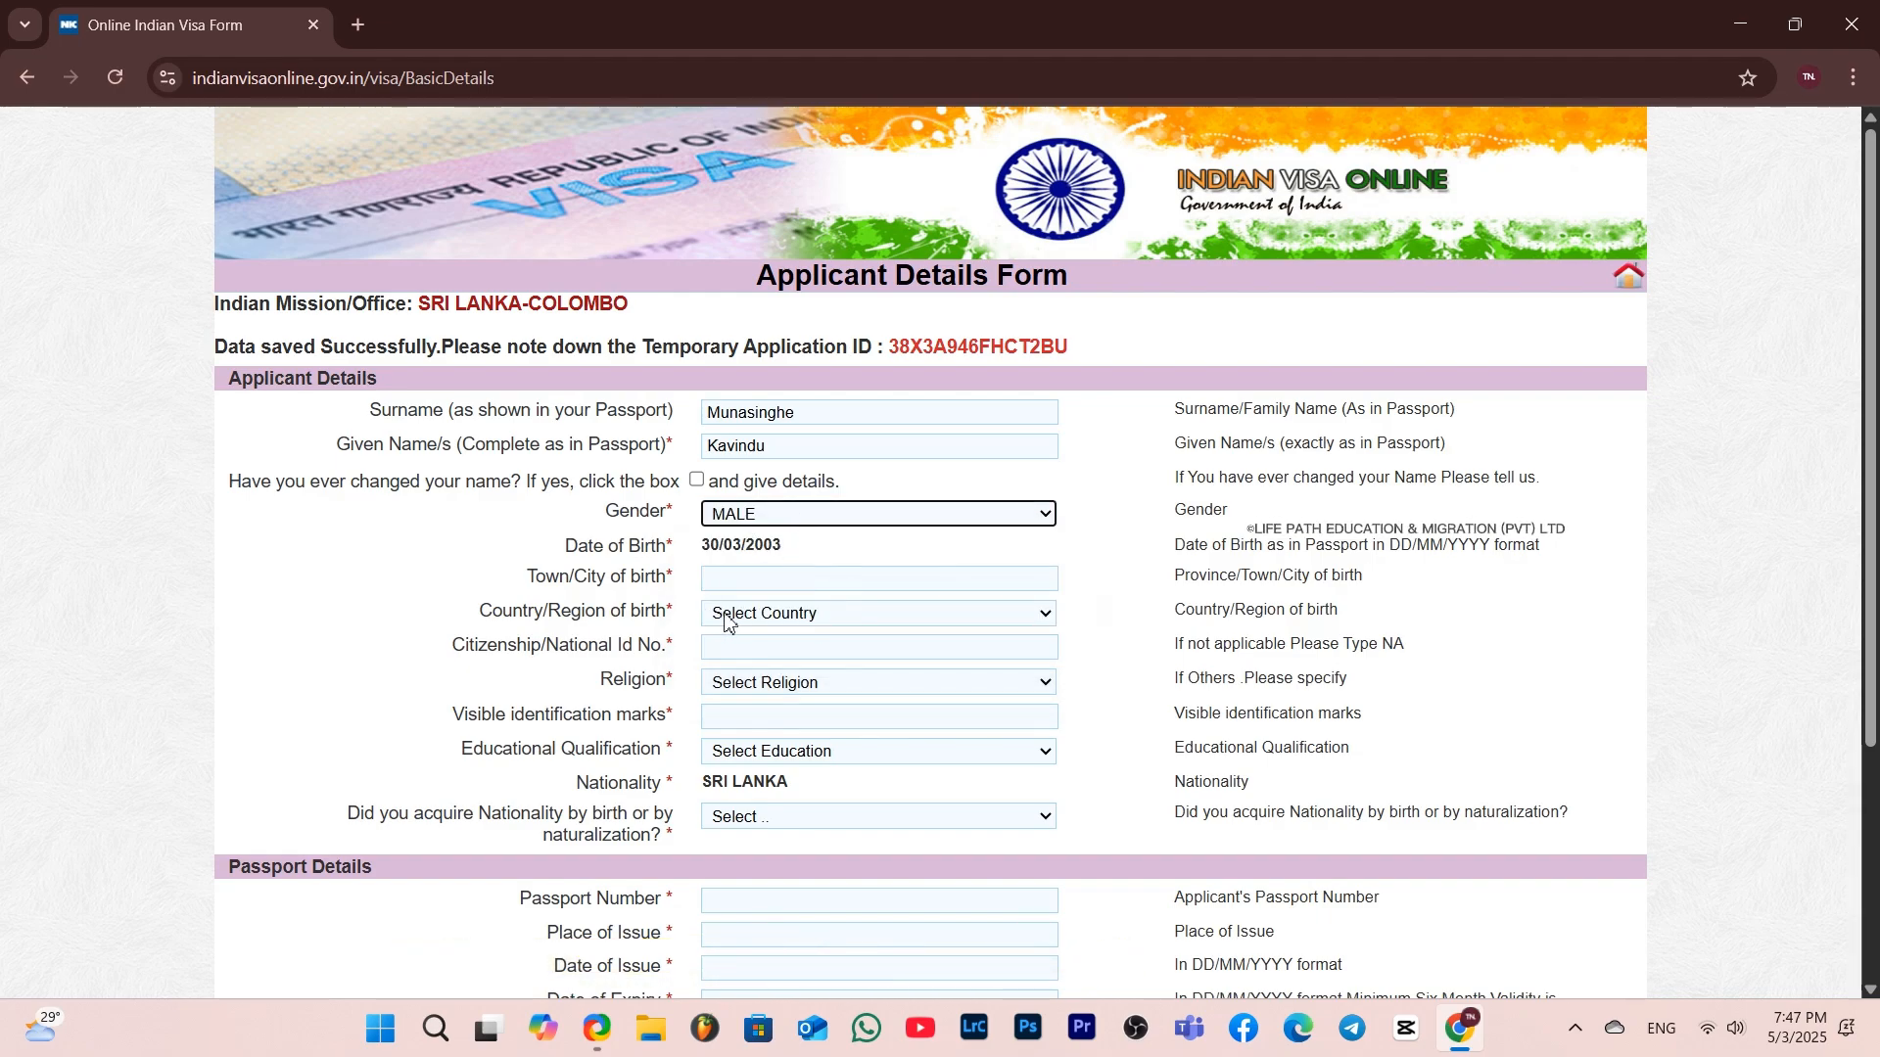
{"action": "left_click", "coordinate": [716, 582]}
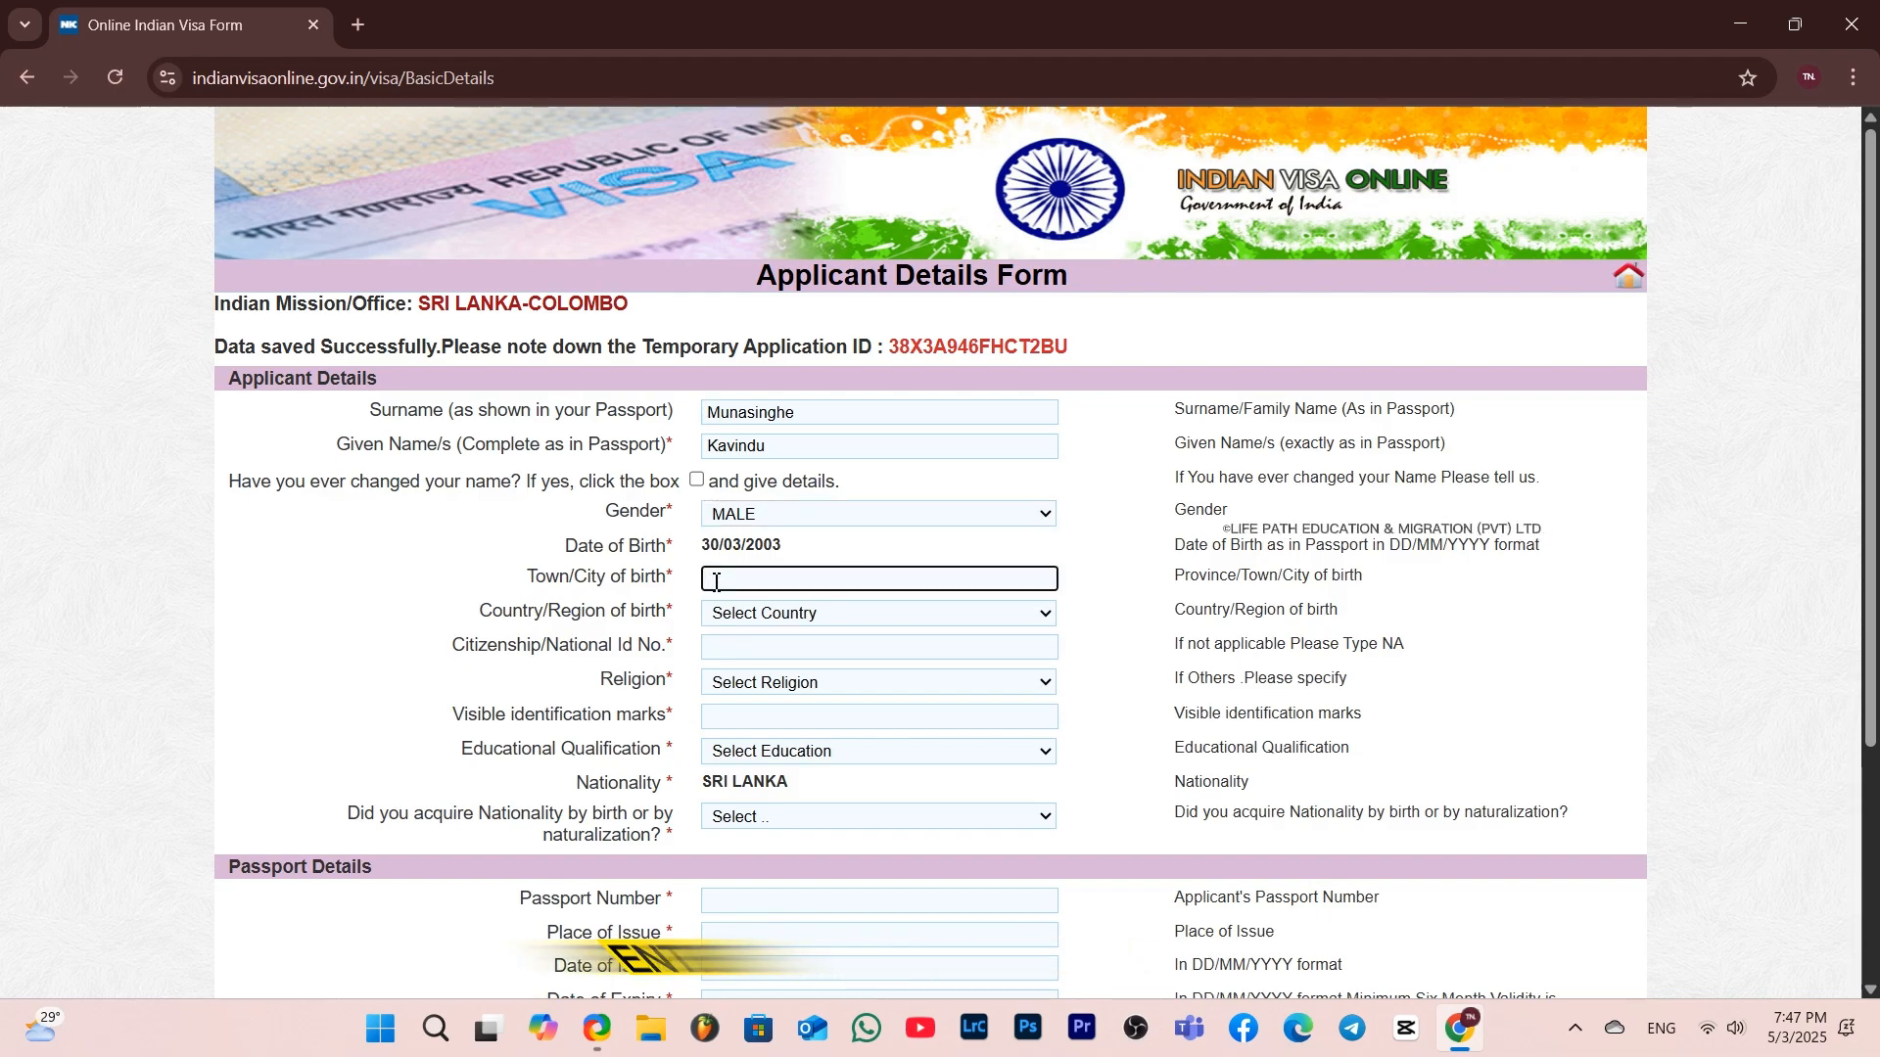
{"action": "type", "text": "Gampaha"}
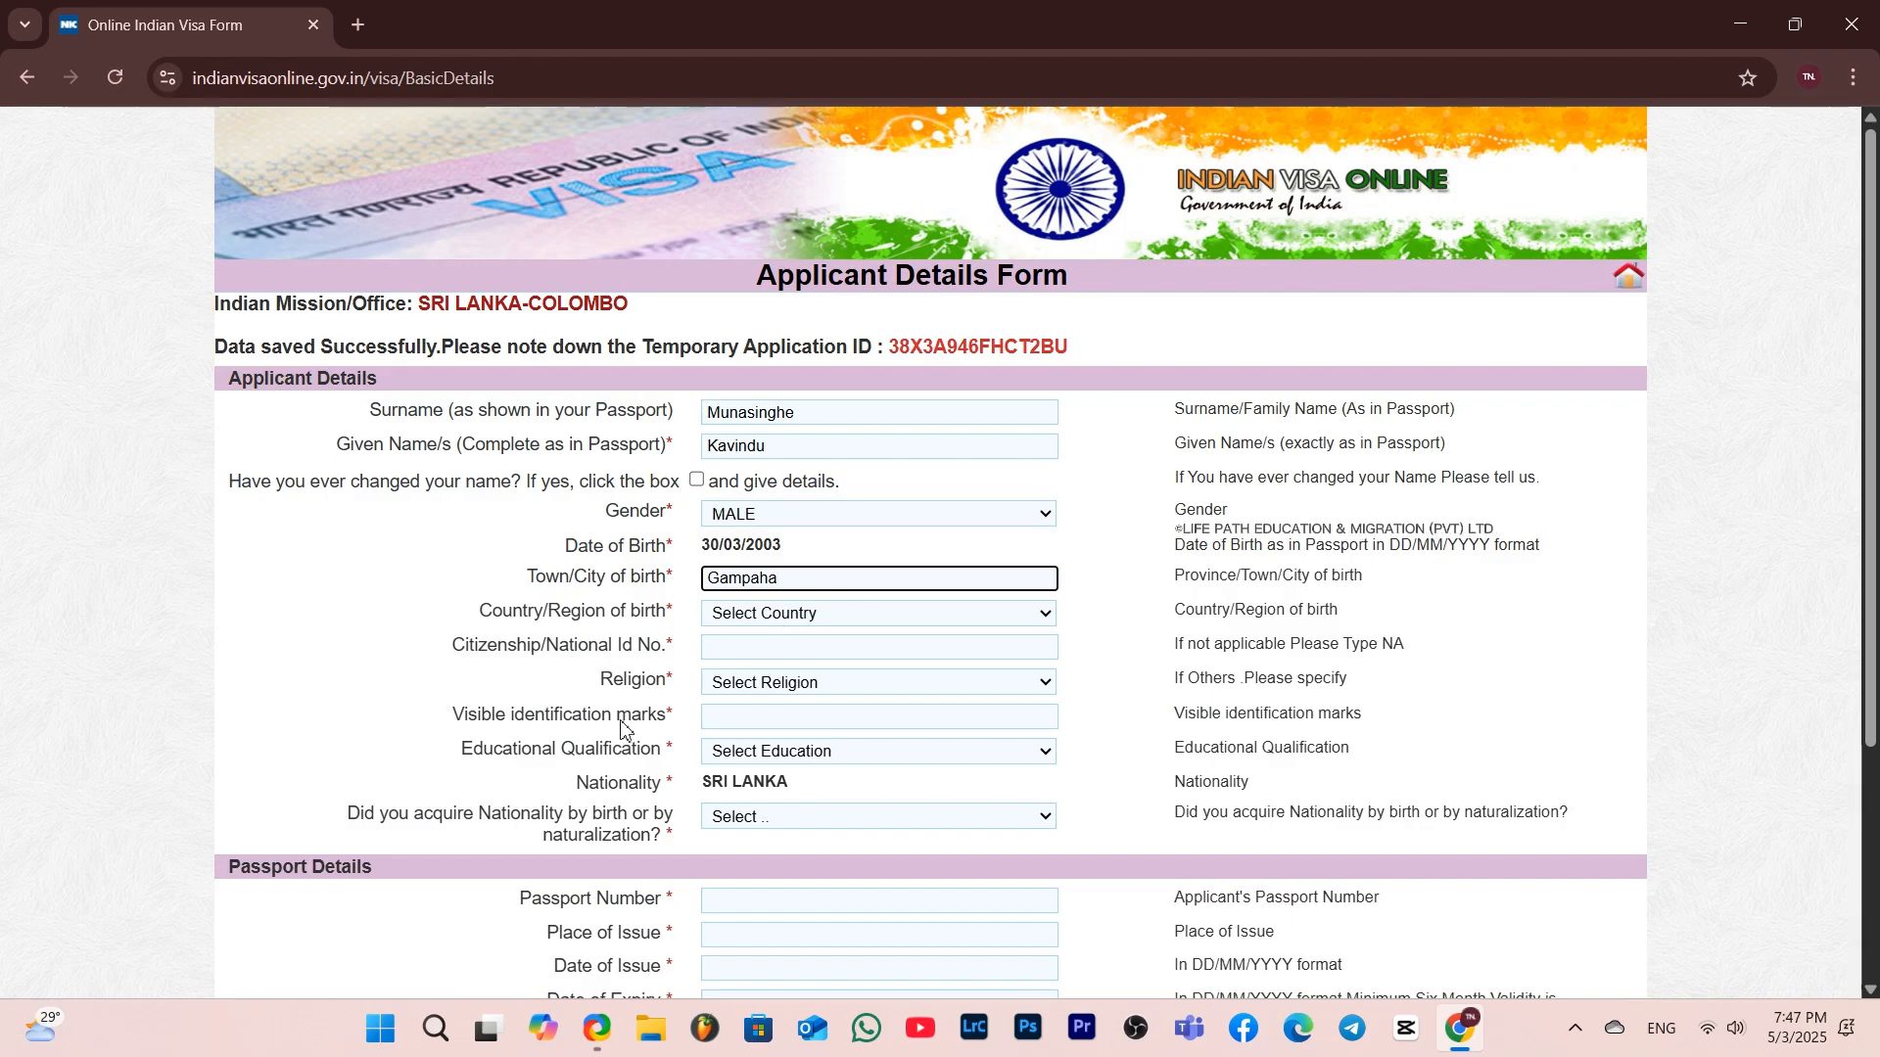
Choose SRI LANKA as the country/region of birth and enter the applicant's national ID number
{"action": "left_click", "coordinate": [754, 614]}
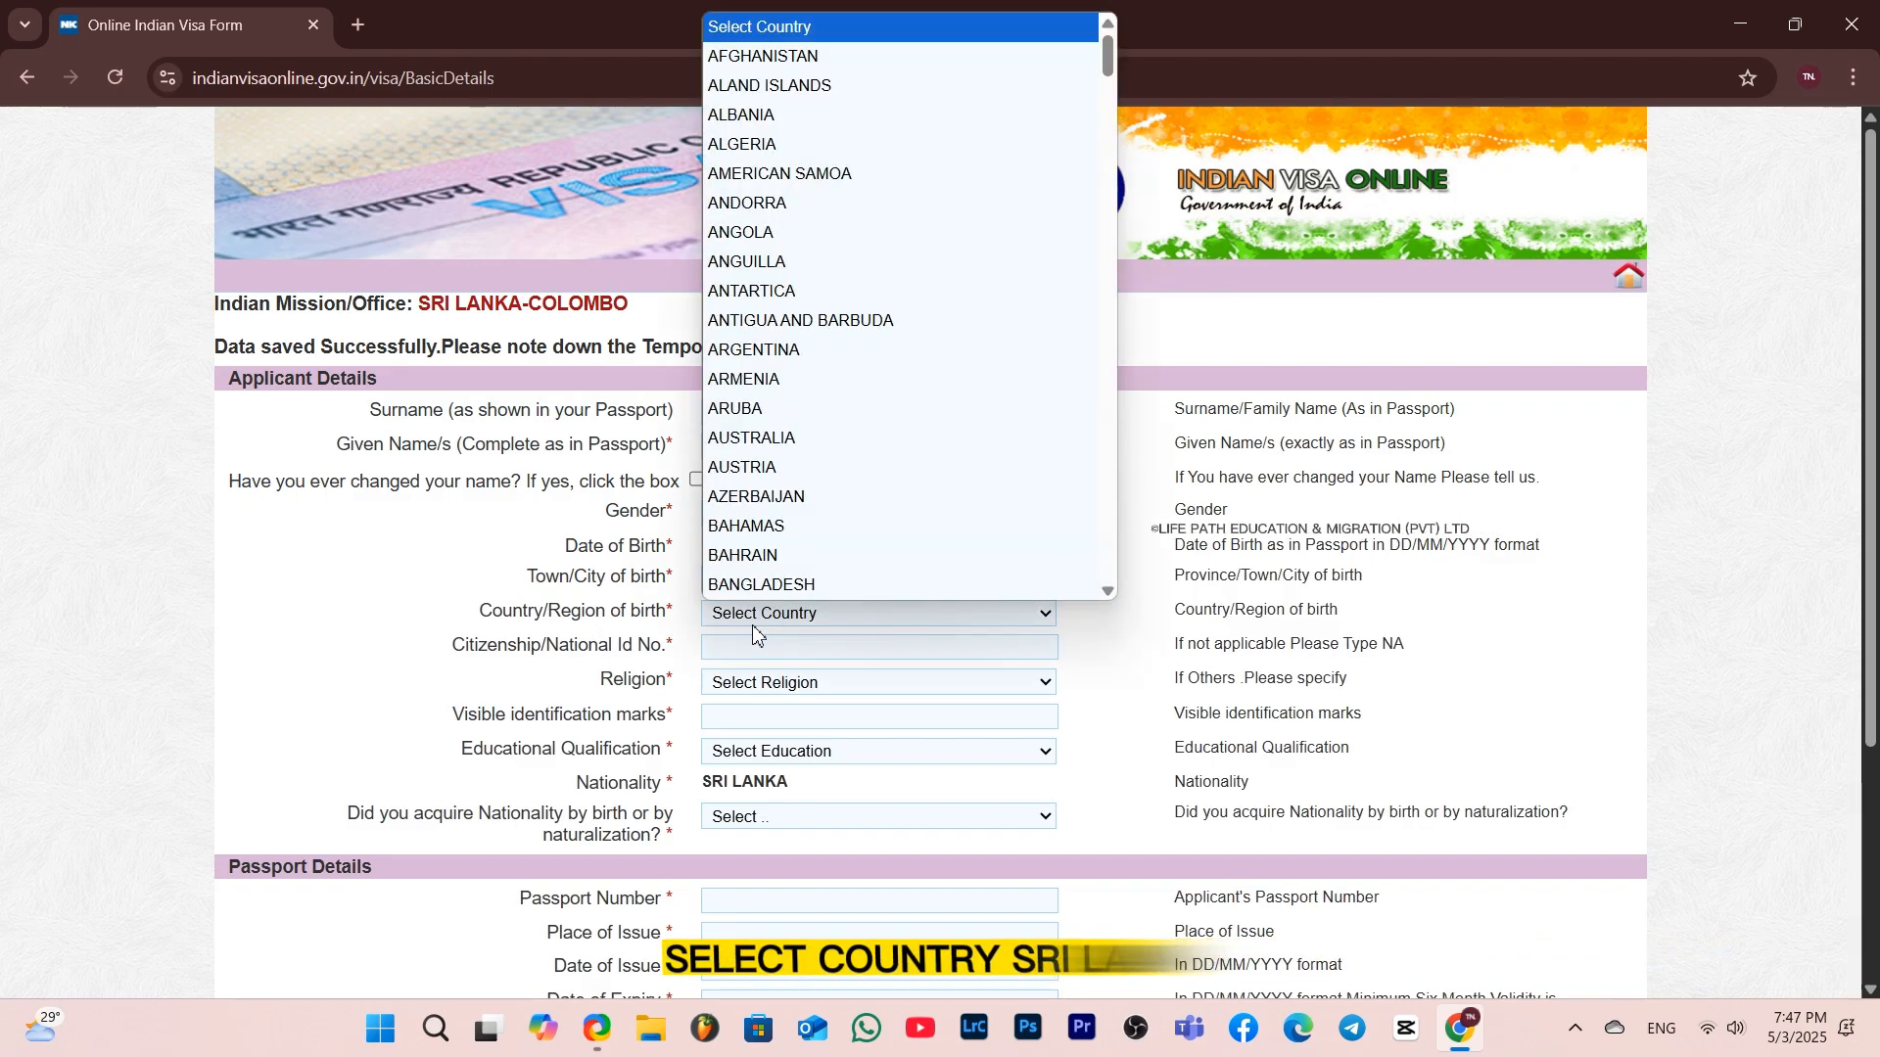
{"action": "type", "text": "sri"}
{"action": "key", "text": "Return"}
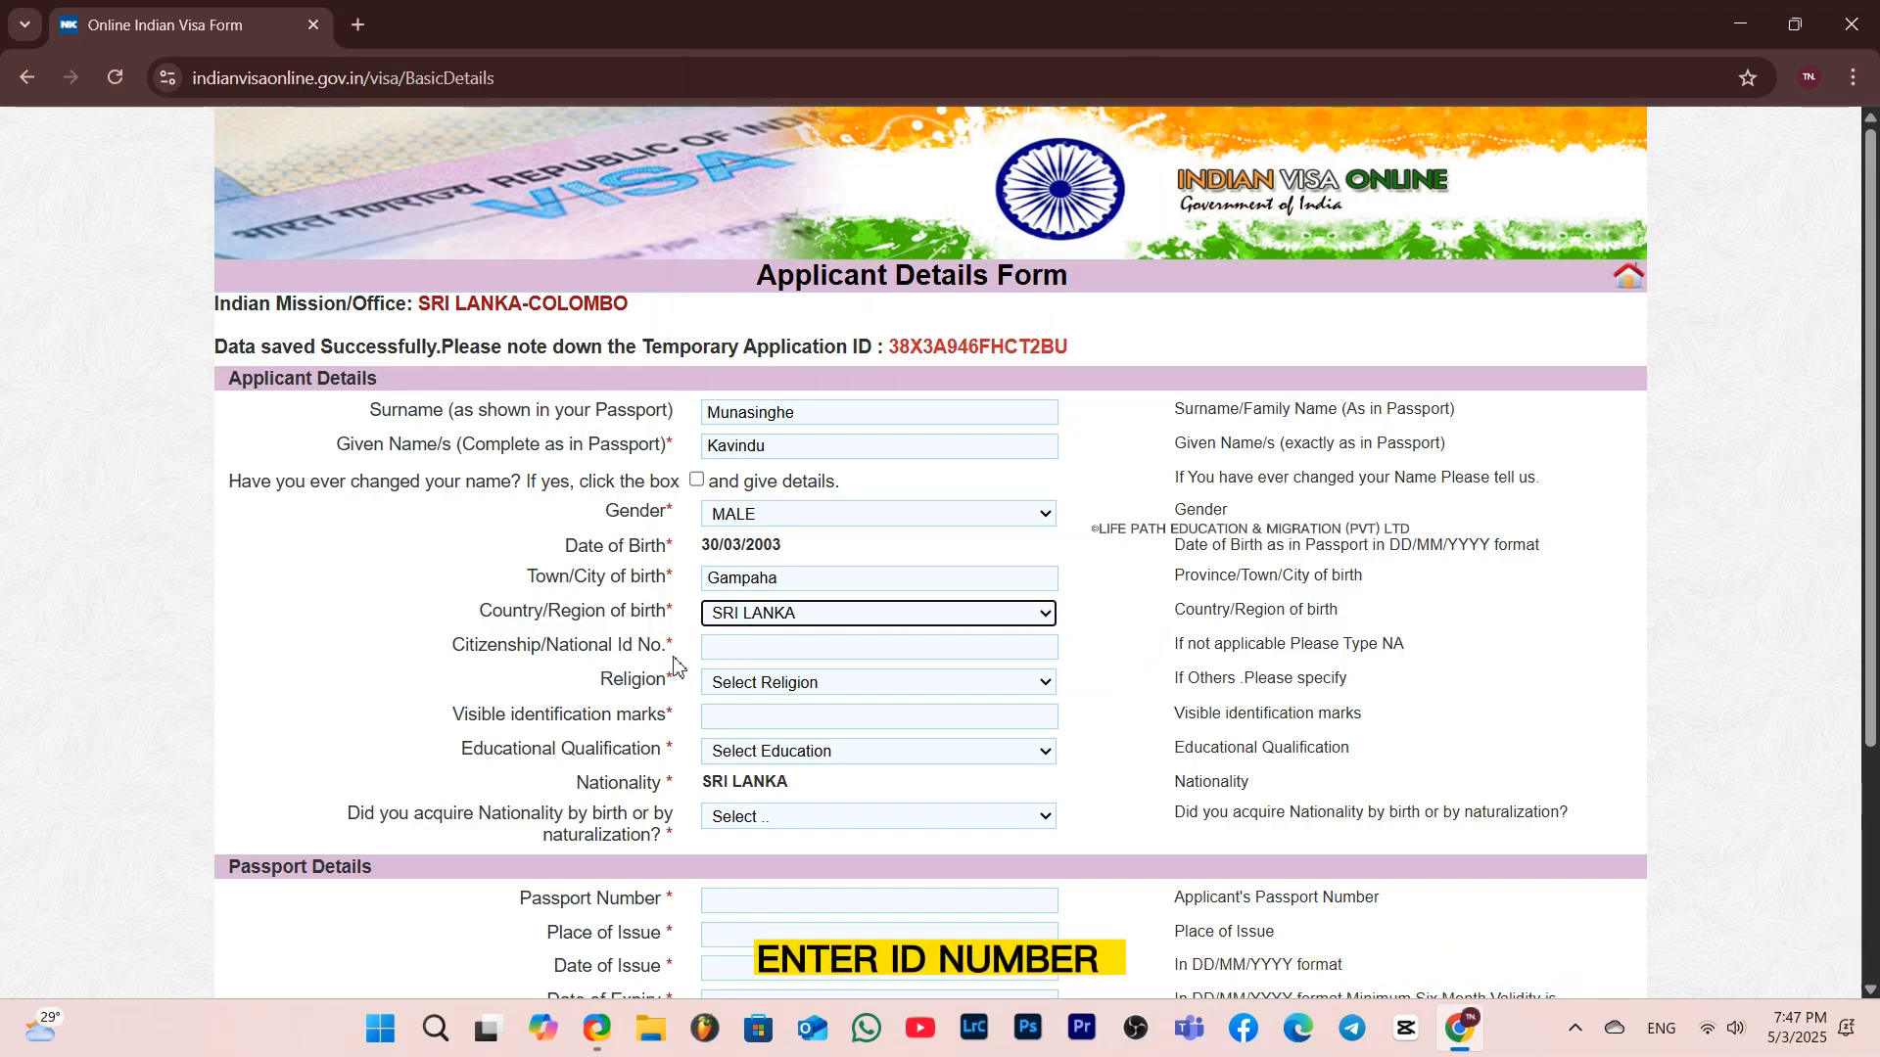
{"action": "left_click", "coordinate": [727, 651]}
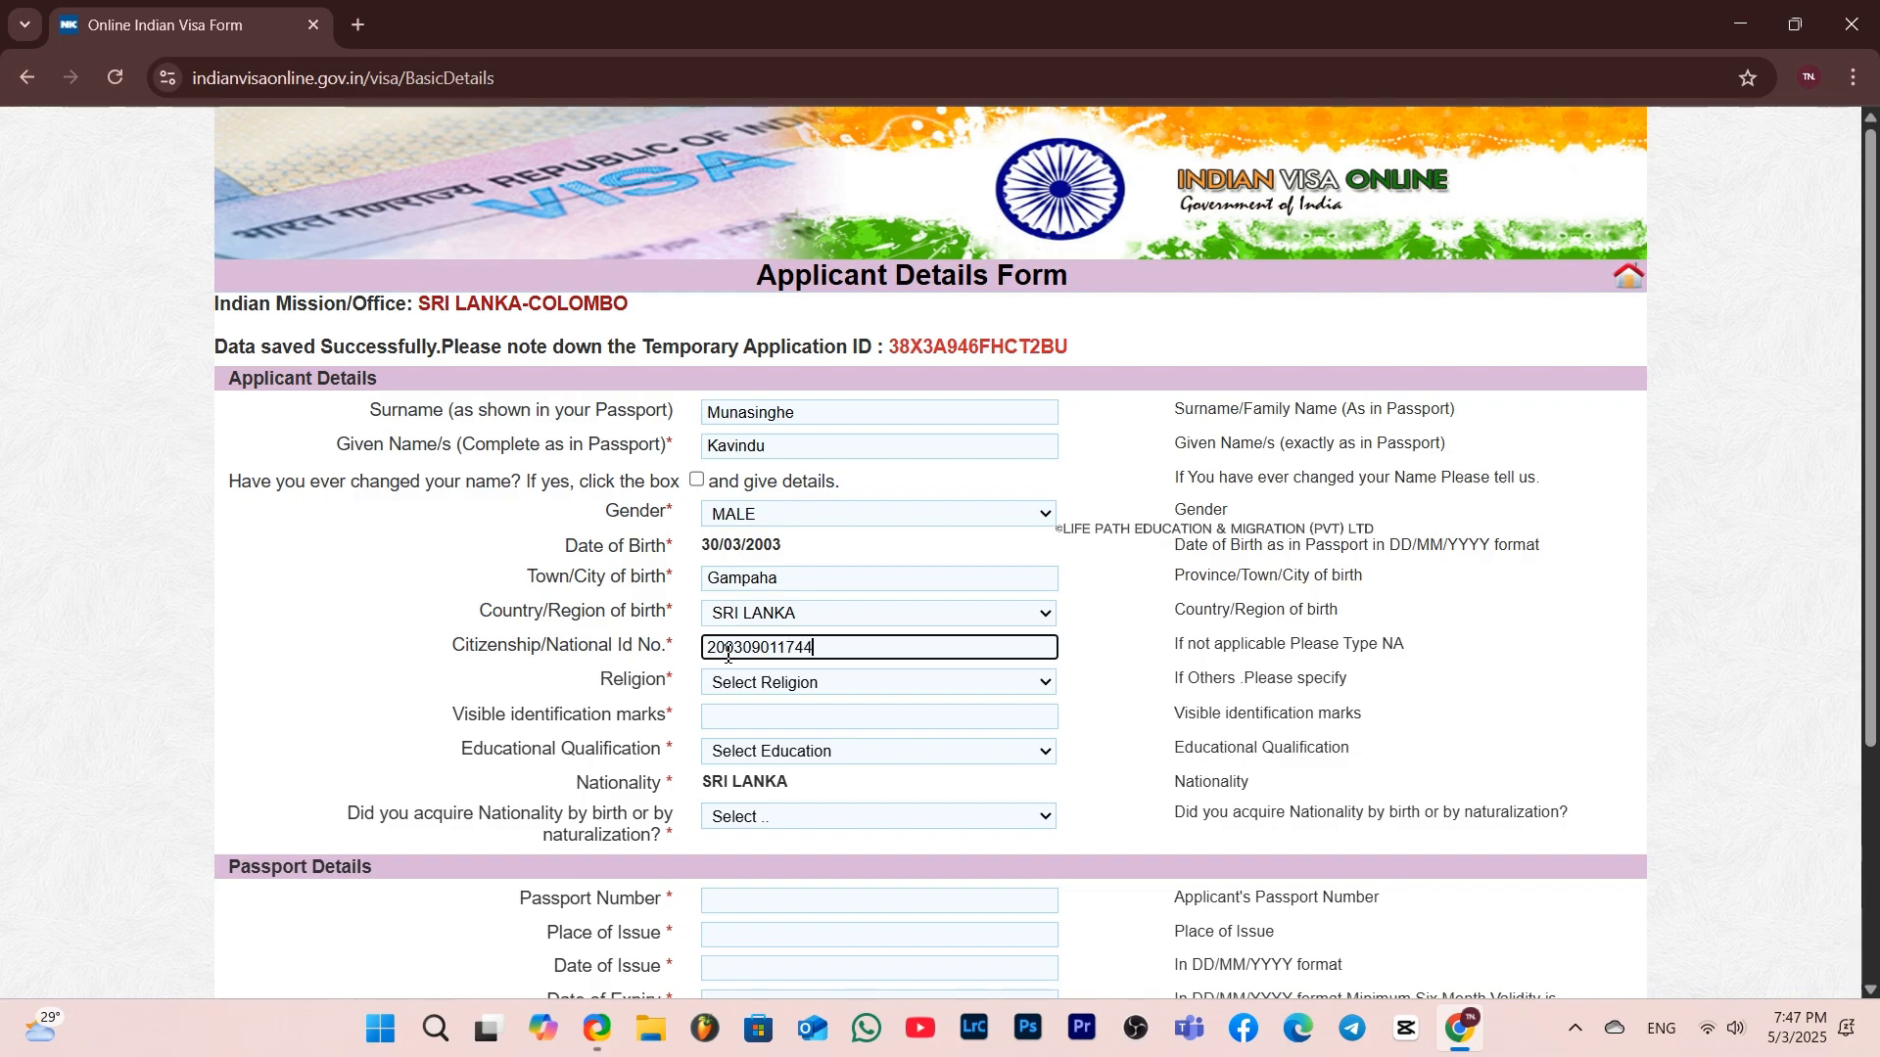
Select BUDDHISM as the religion and enter None for visible identification marks
{"action": "left_click", "coordinate": [744, 693]}
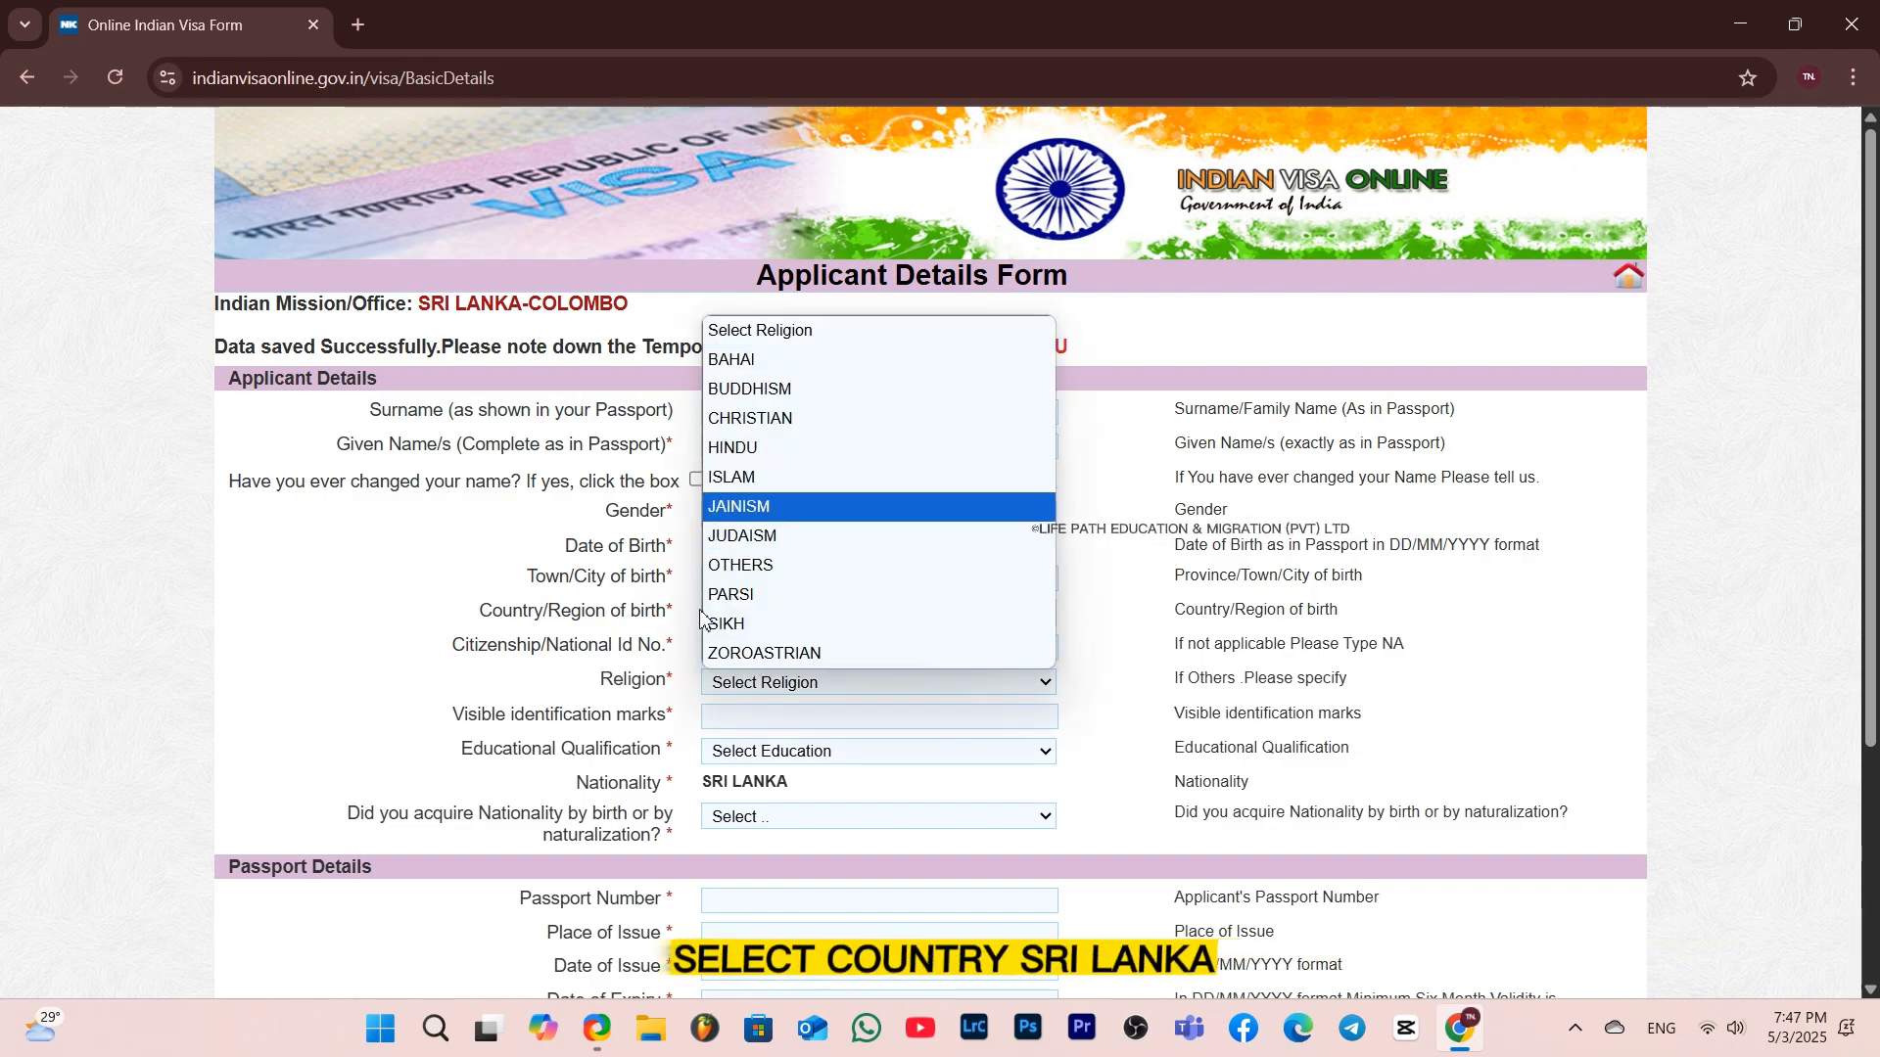
{"action": "left_click", "coordinate": [828, 391]}
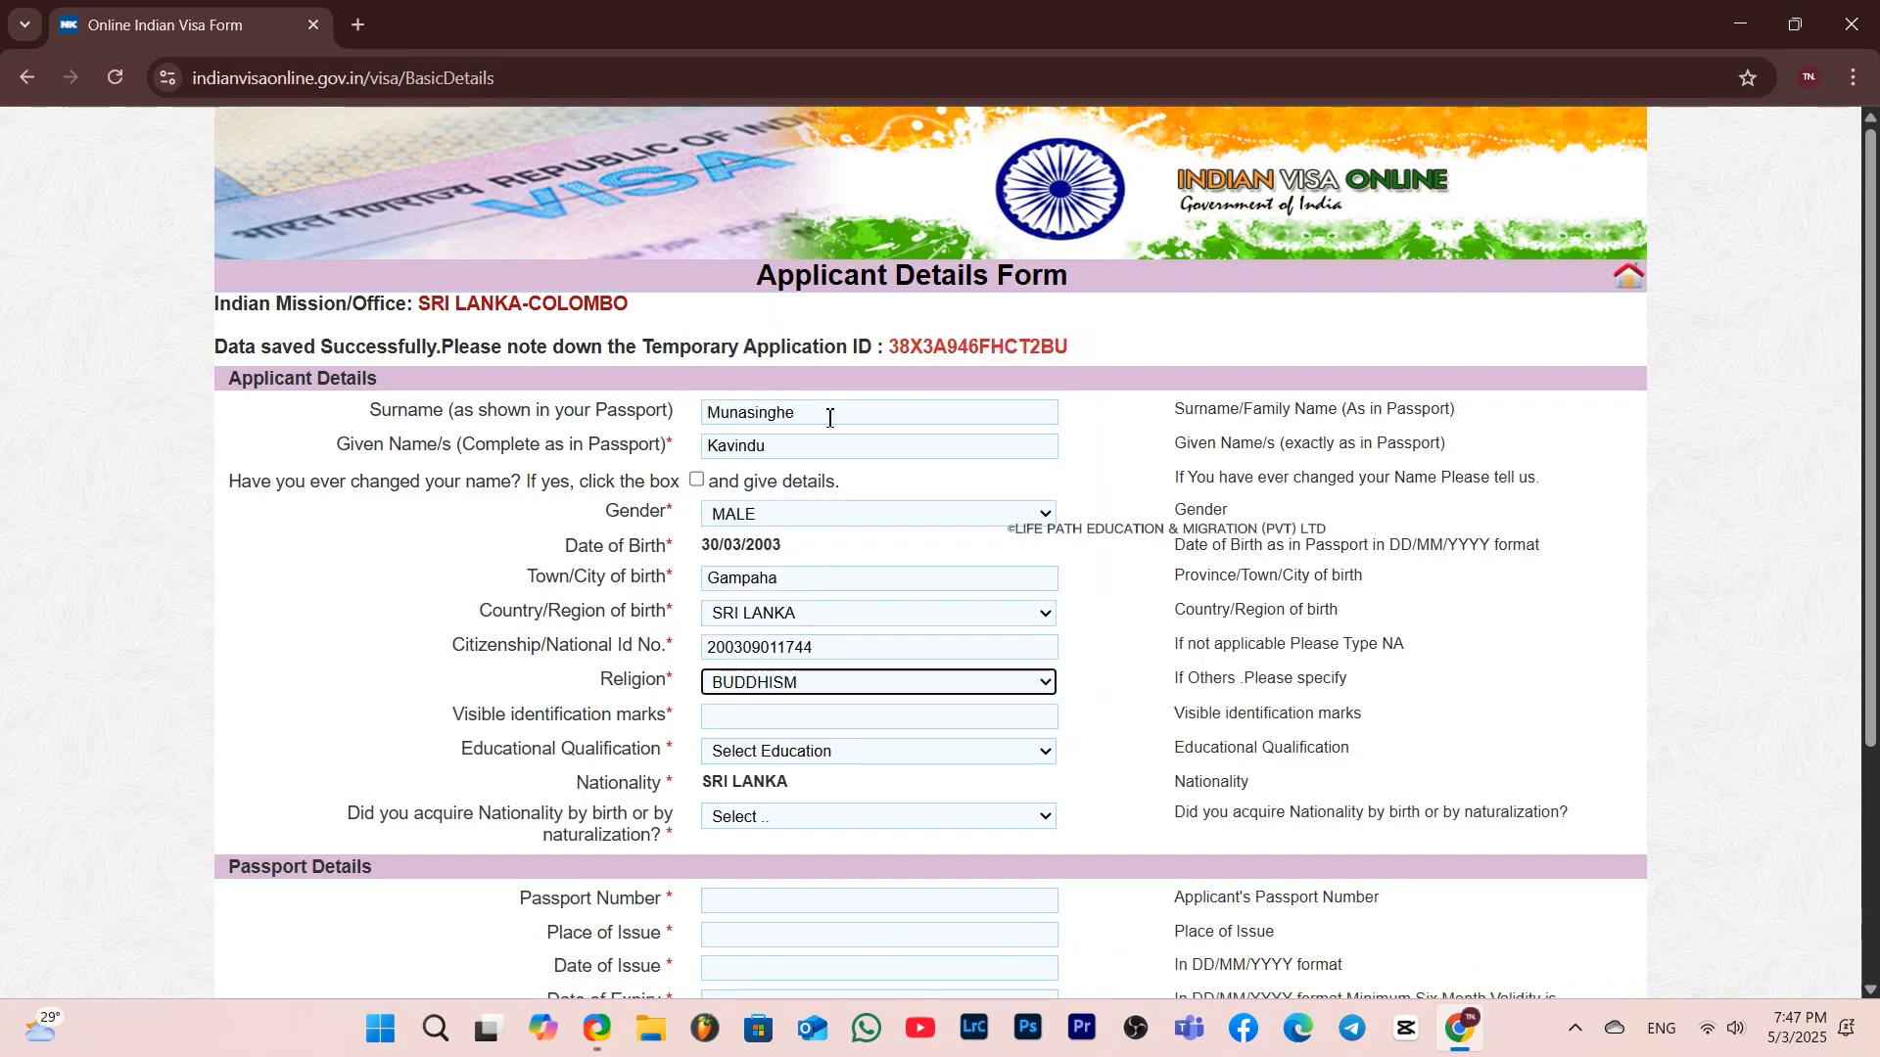
{"action": "scroll", "coordinate": [686, 675], "scroll_direction": "down", "scroll_amount": 1}
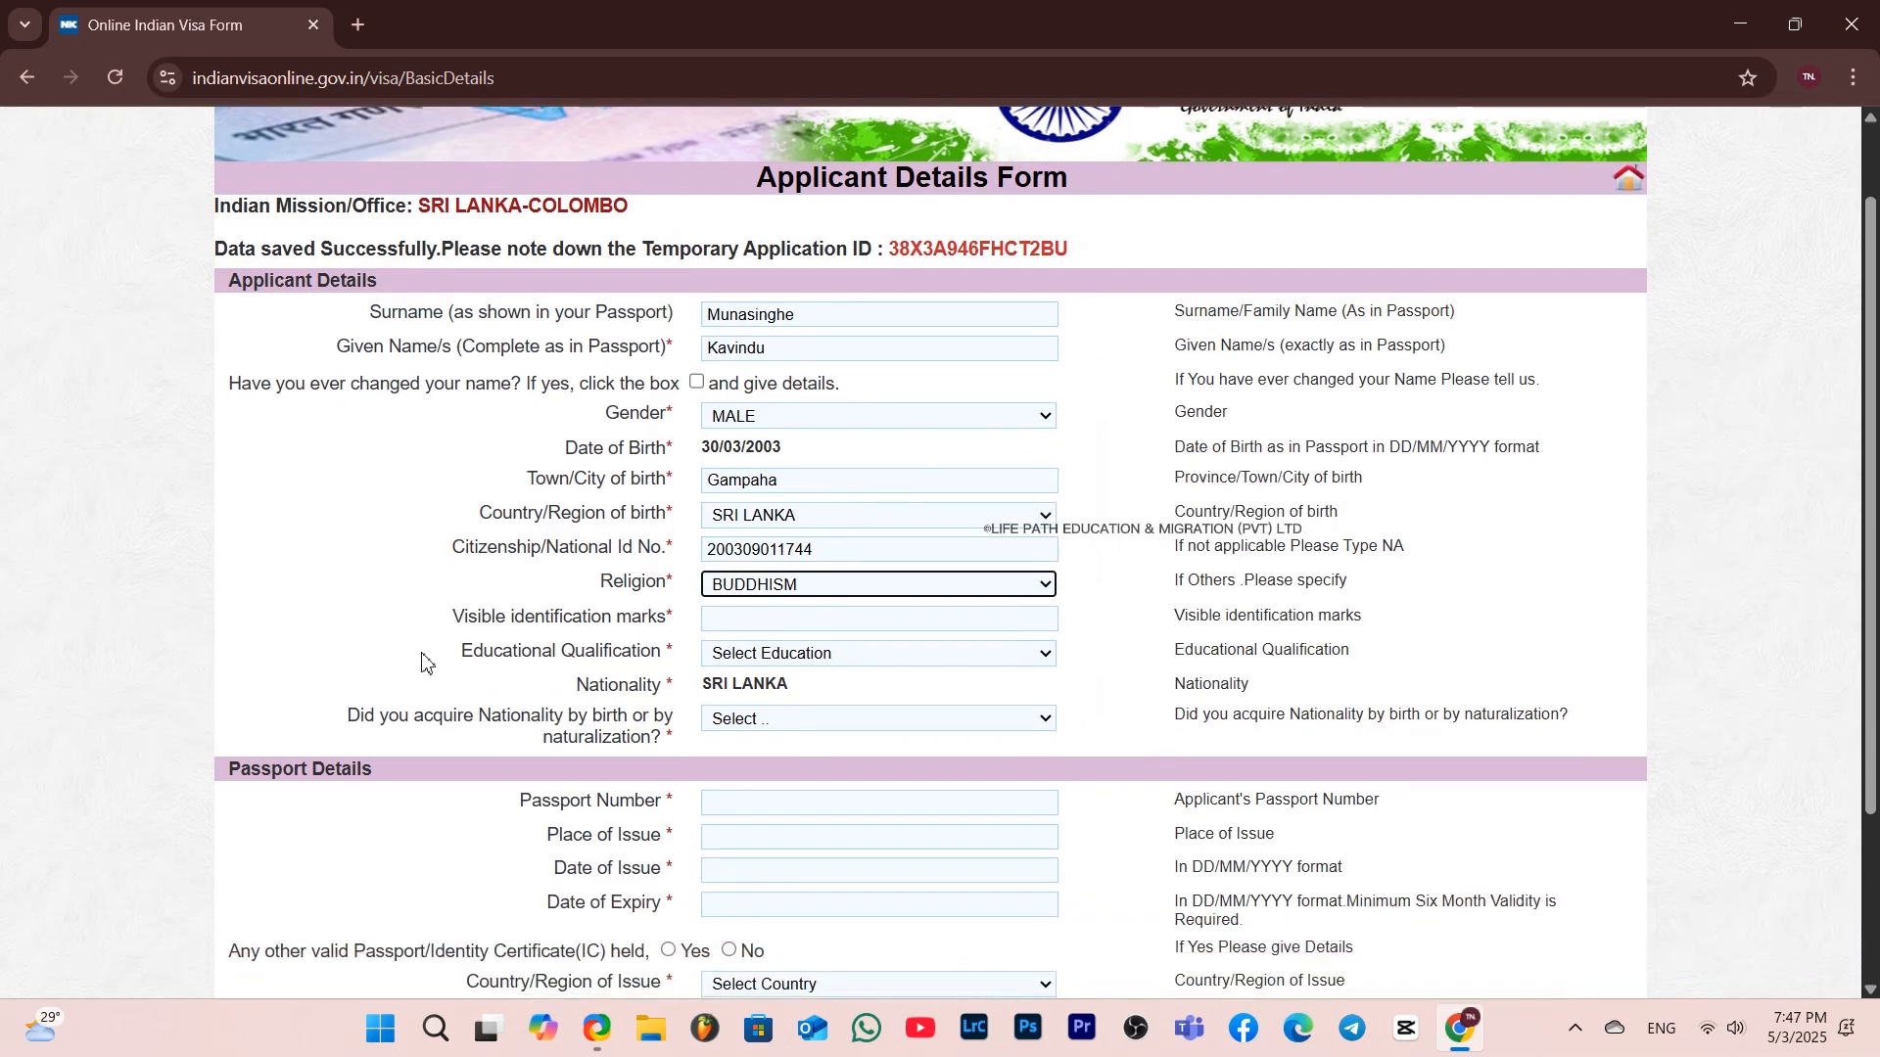
{"action": "left_click", "coordinate": [725, 624]}
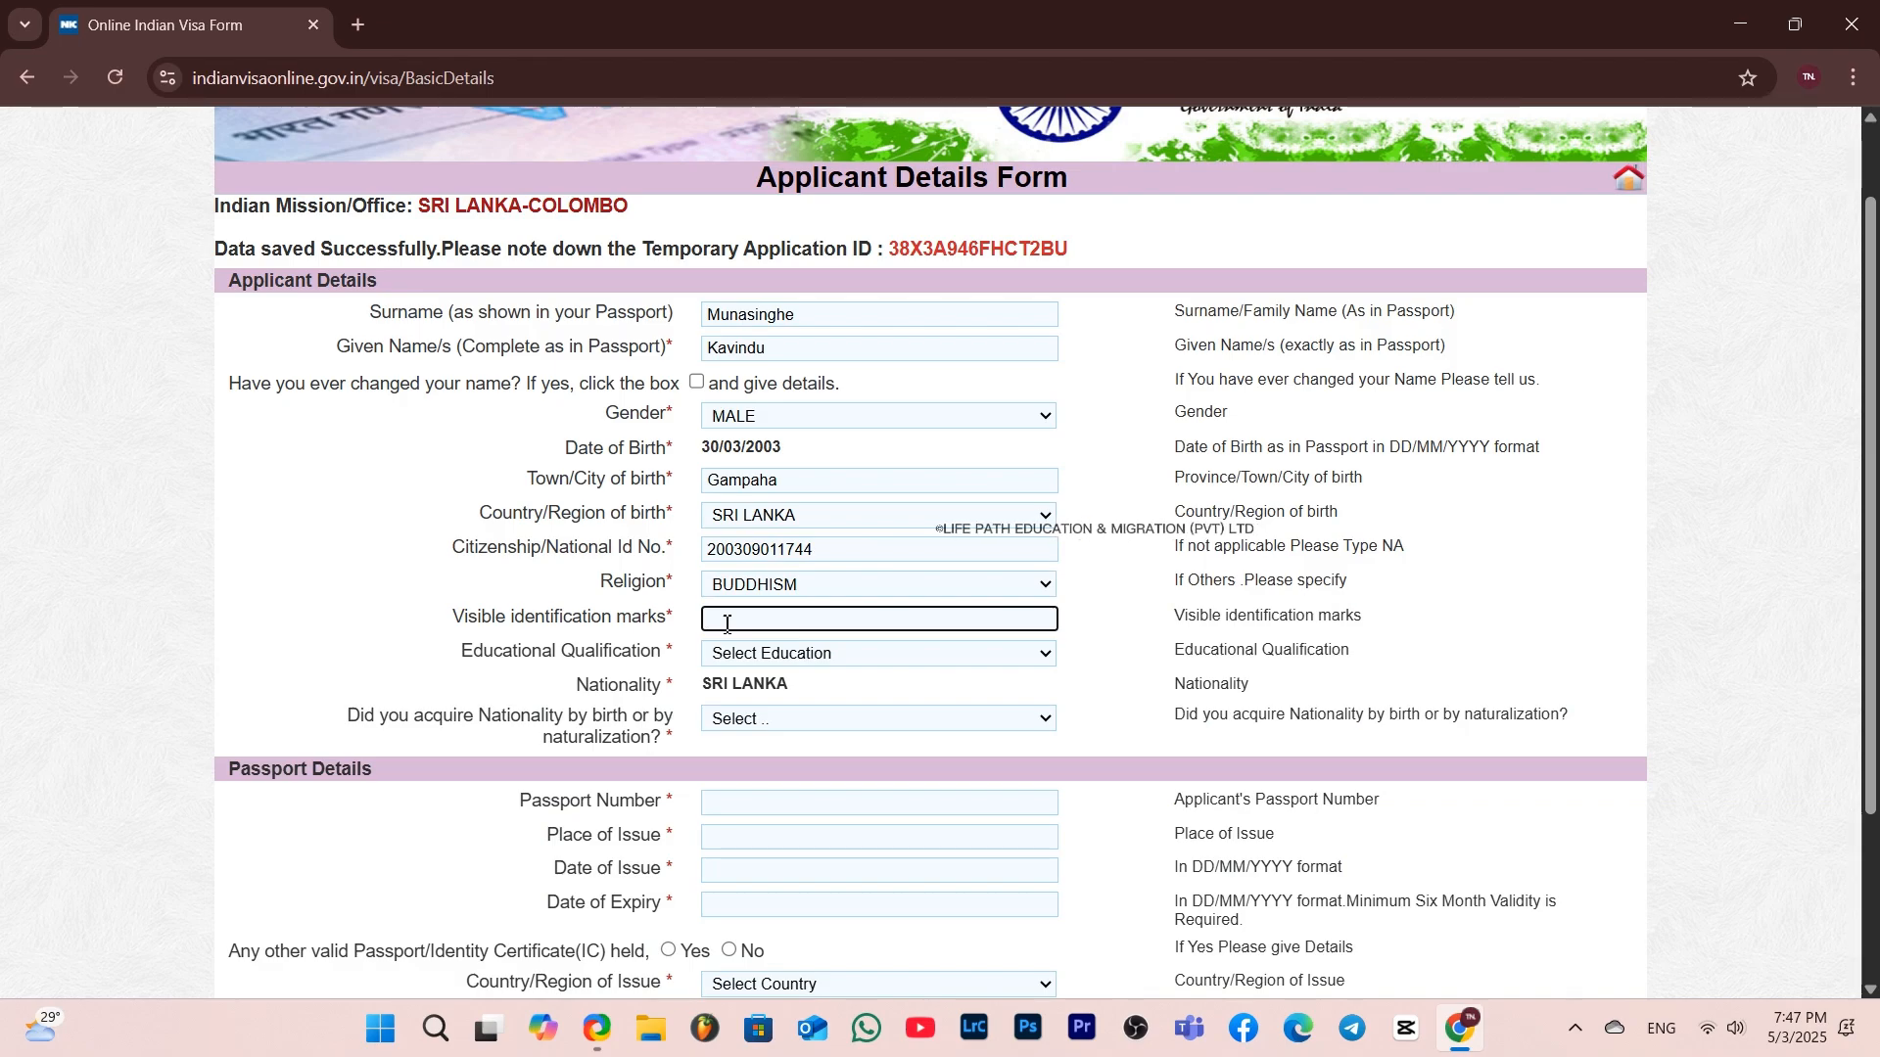
{"action": "type", "text": "None"}
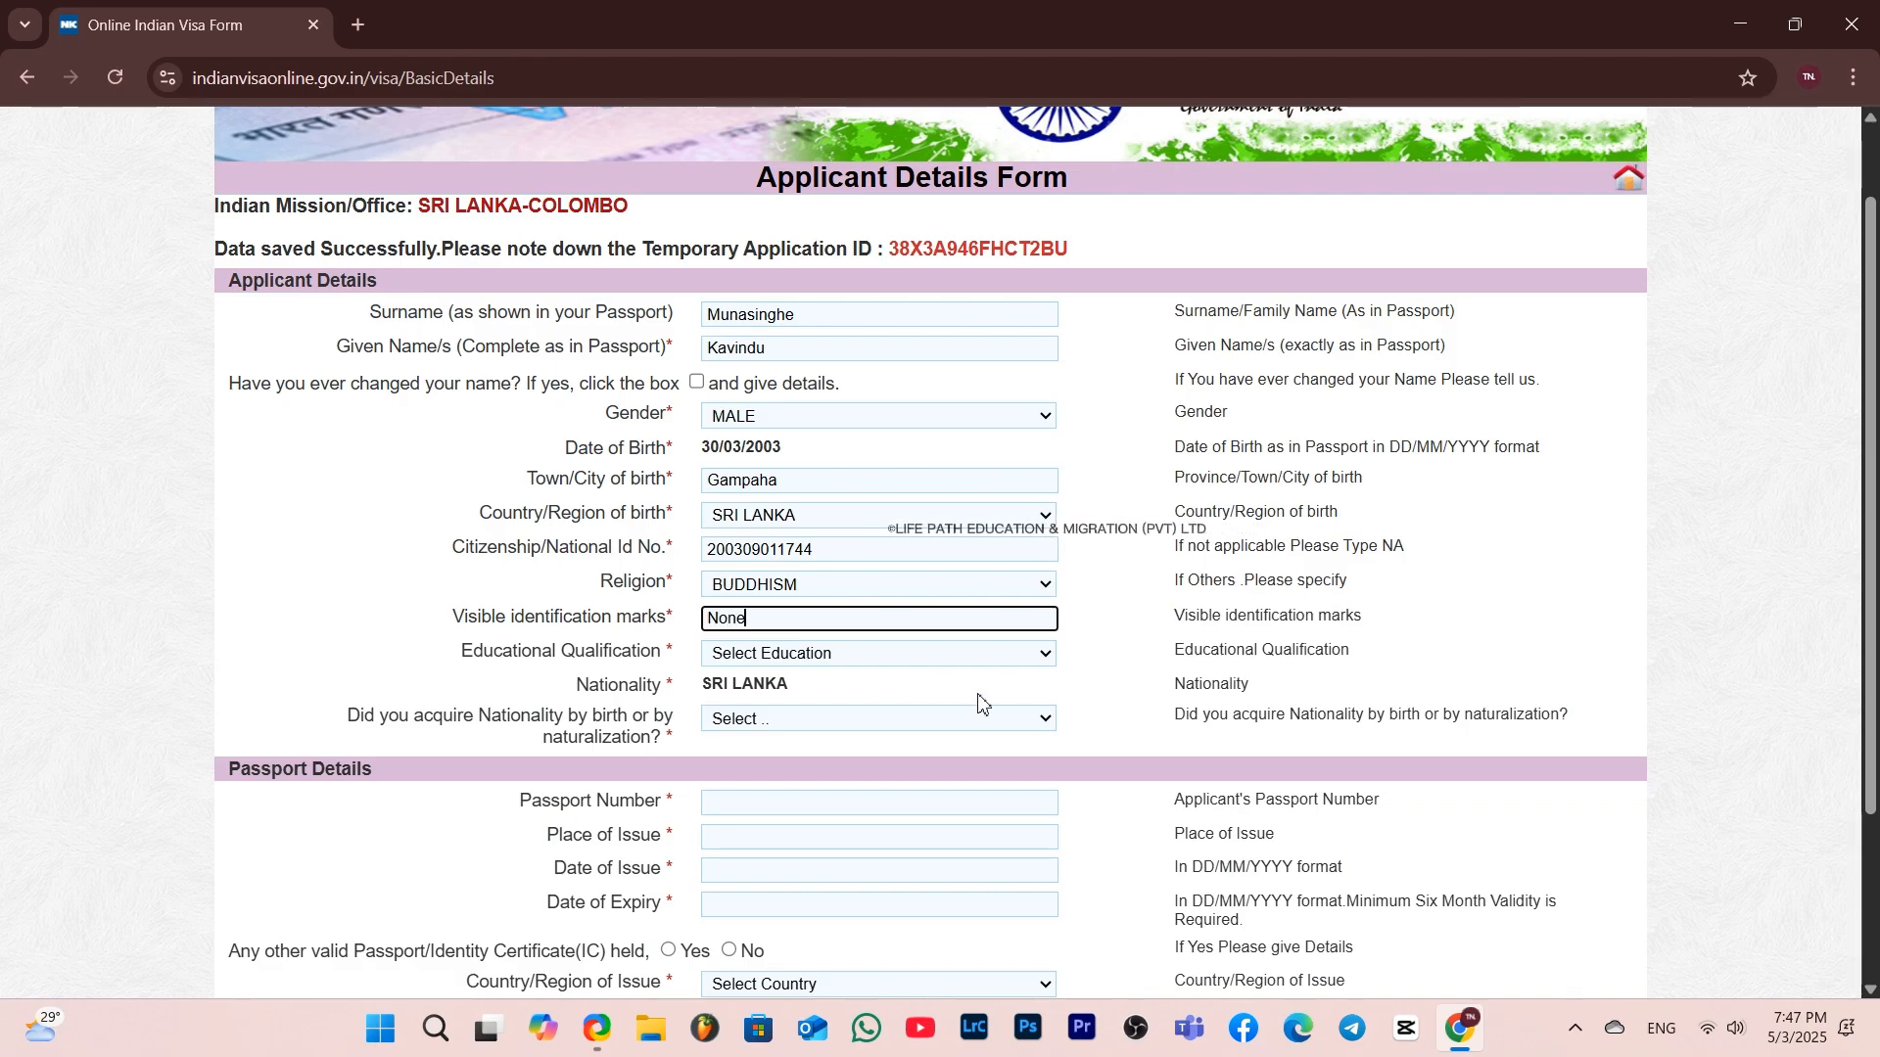
Set the educational qualification to GRADUATE
{"action": "left_click", "coordinate": [886, 656]}
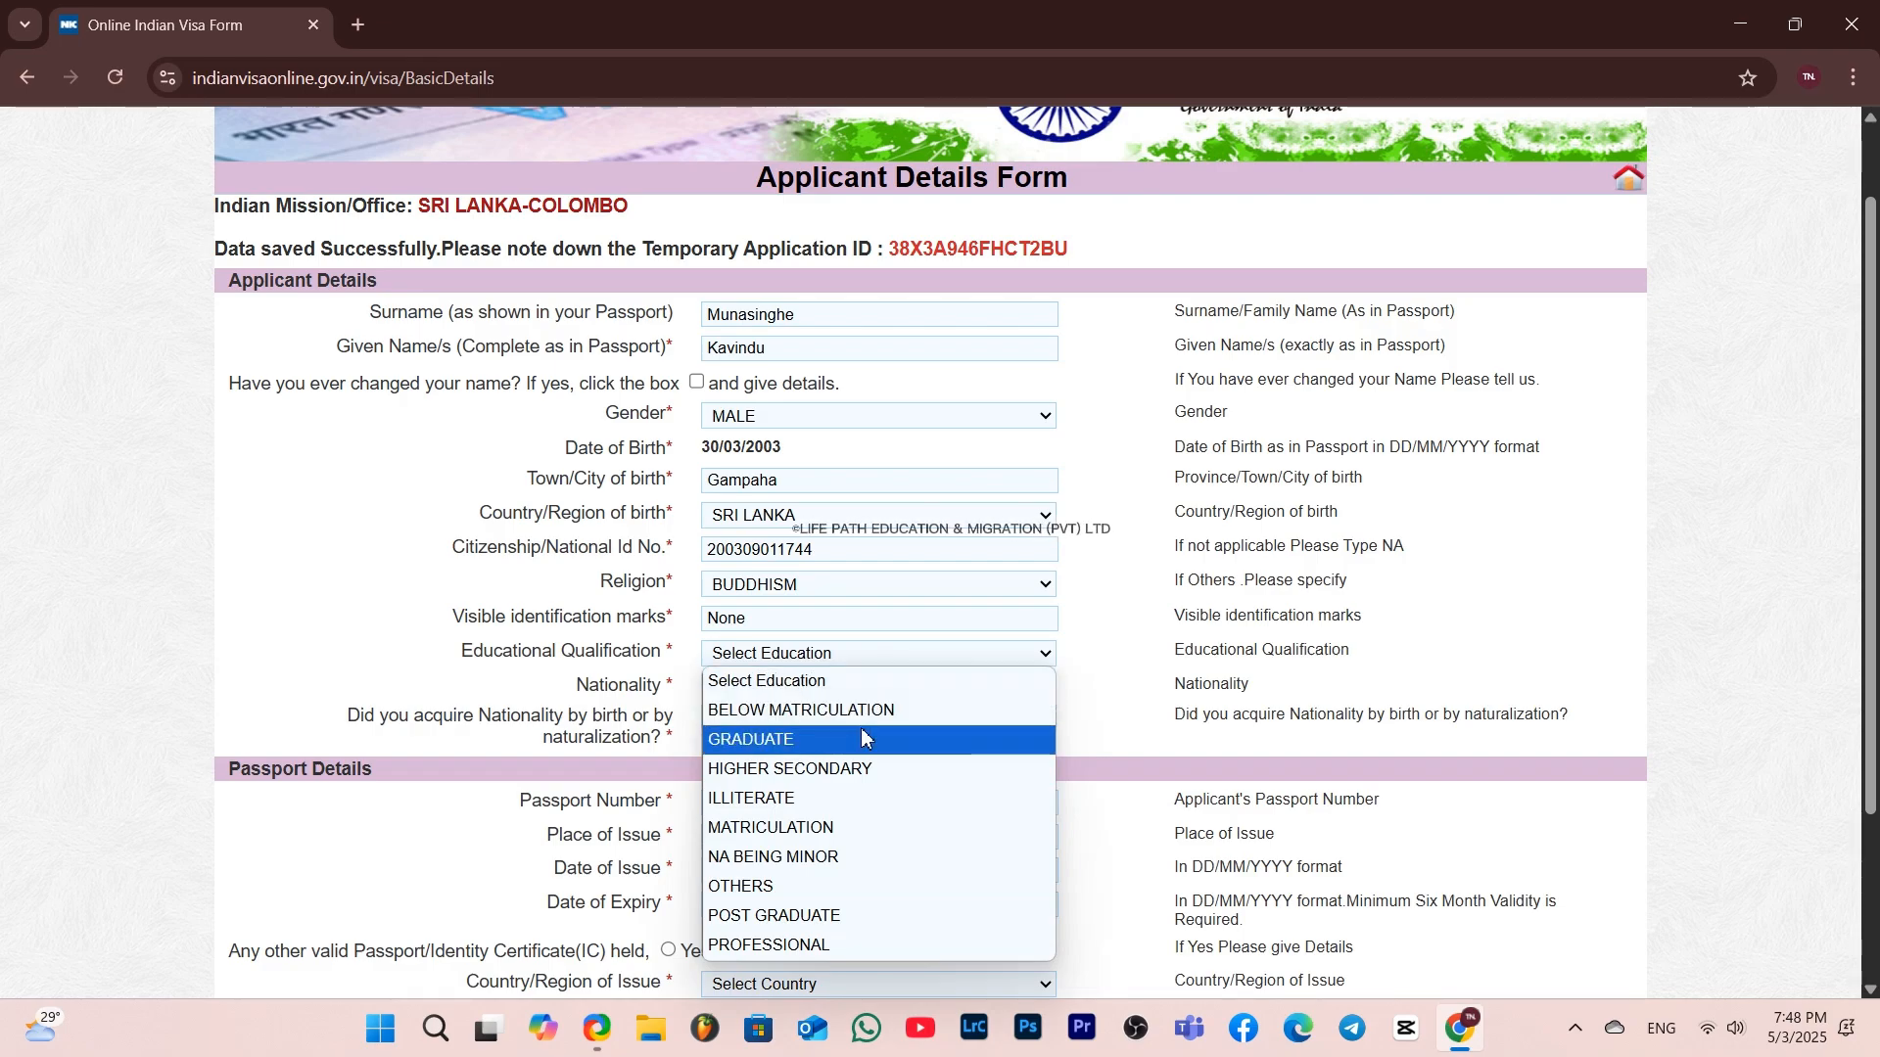
{"action": "left_click", "coordinate": [860, 739]}
{"action": "left_click", "coordinate": [858, 661]}
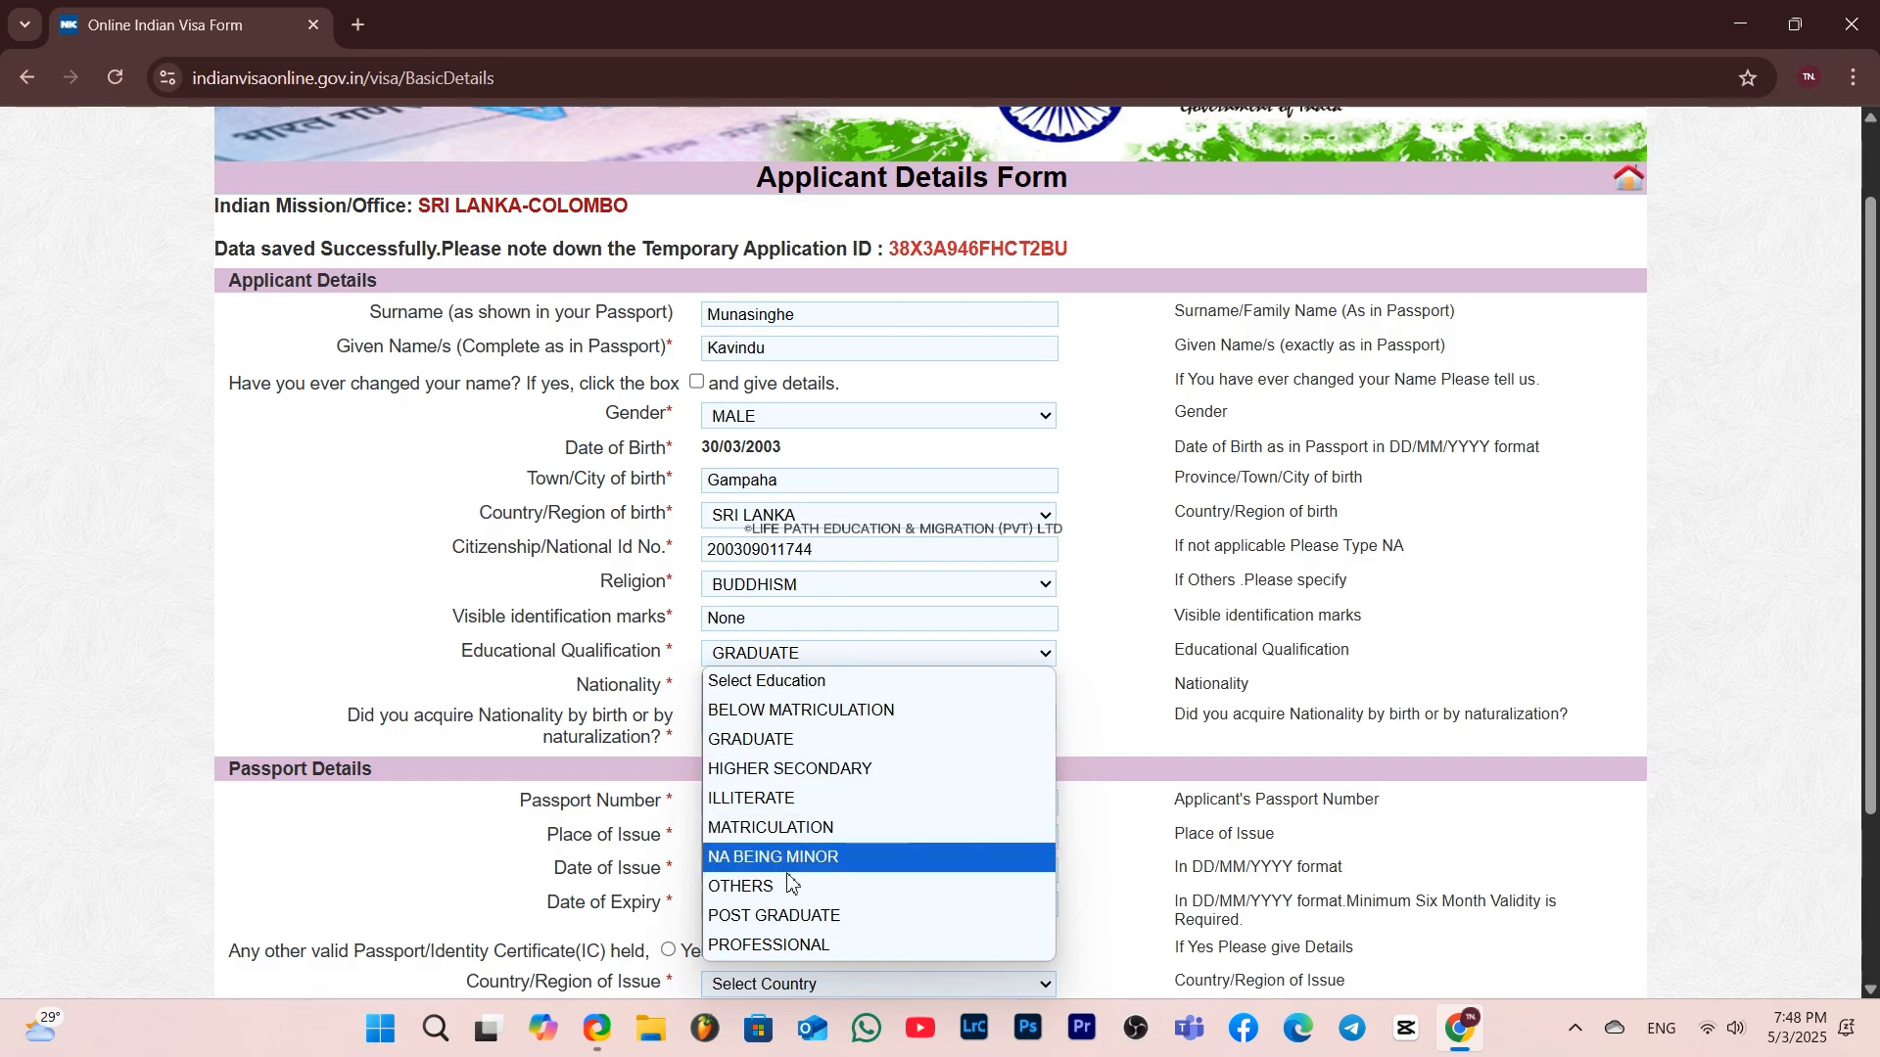
{"action": "left_click", "coordinate": [1152, 597]}
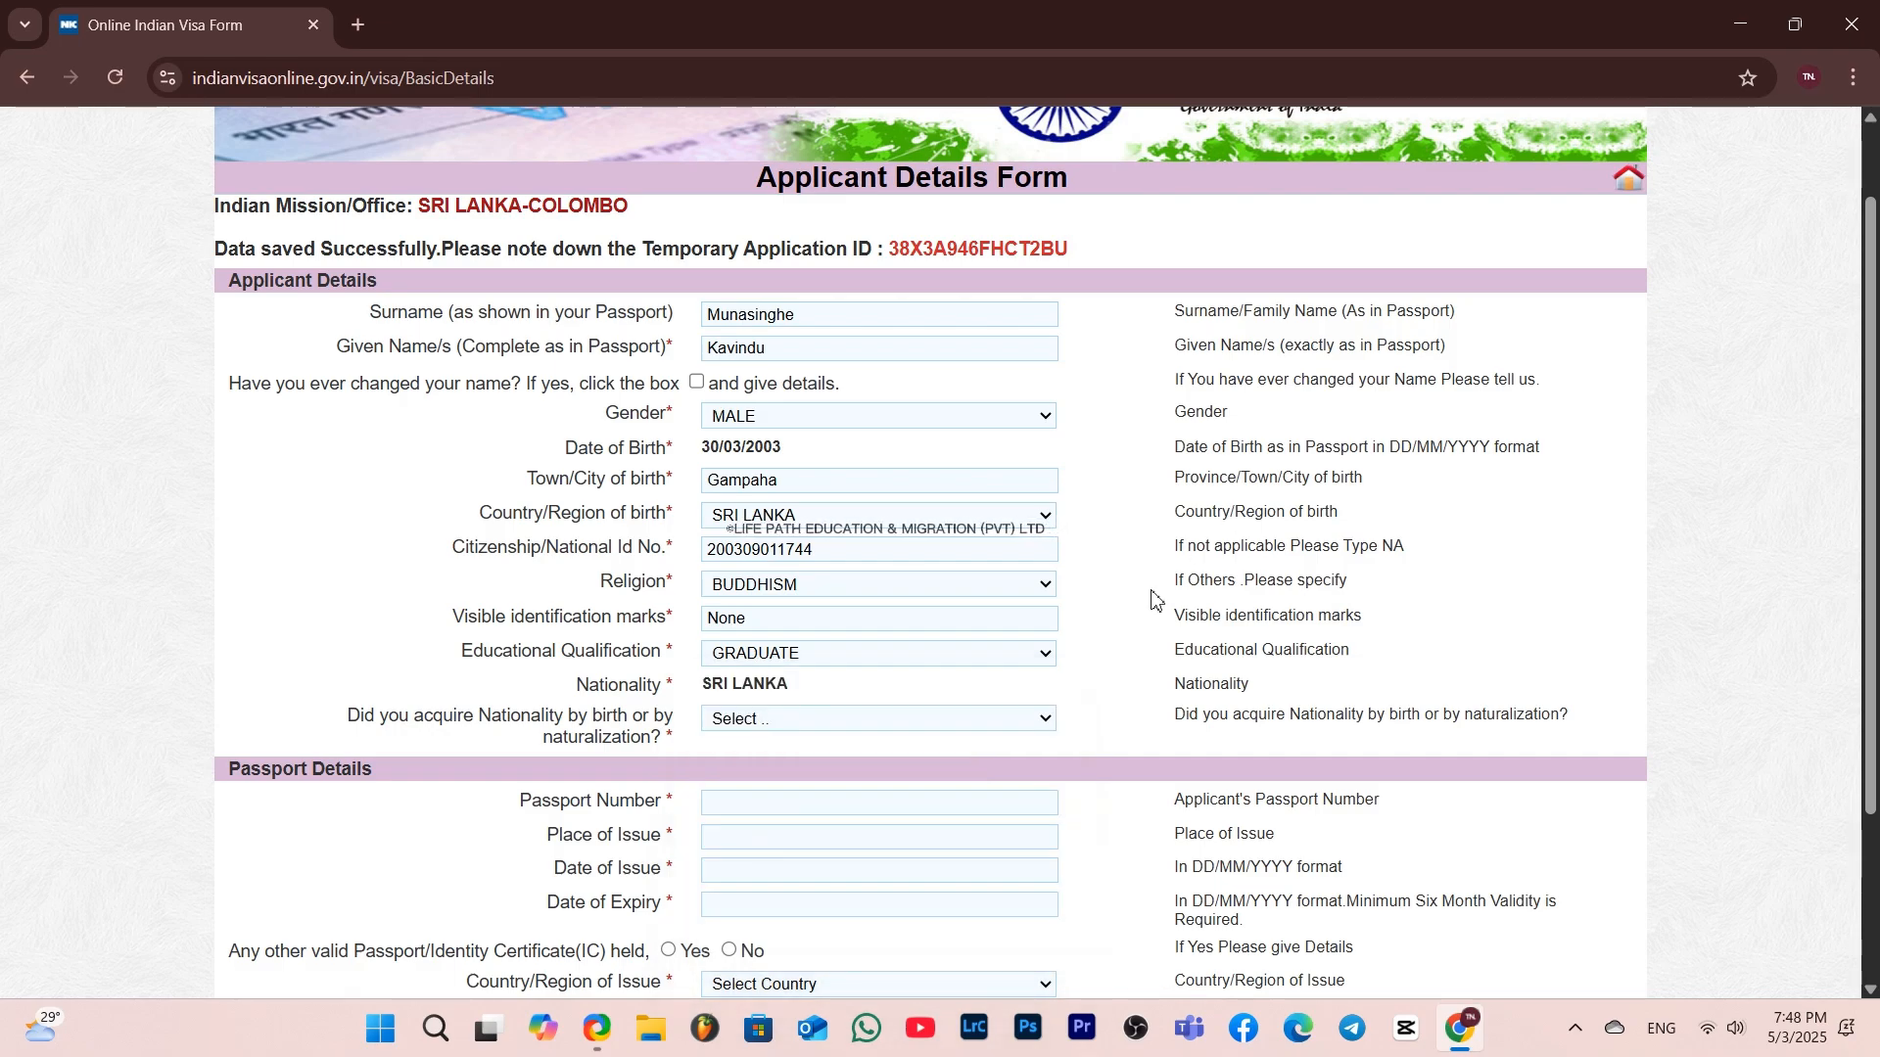
{"action": "left_click", "coordinate": [1040, 655]}
{"action": "left_click", "coordinate": [914, 726]}
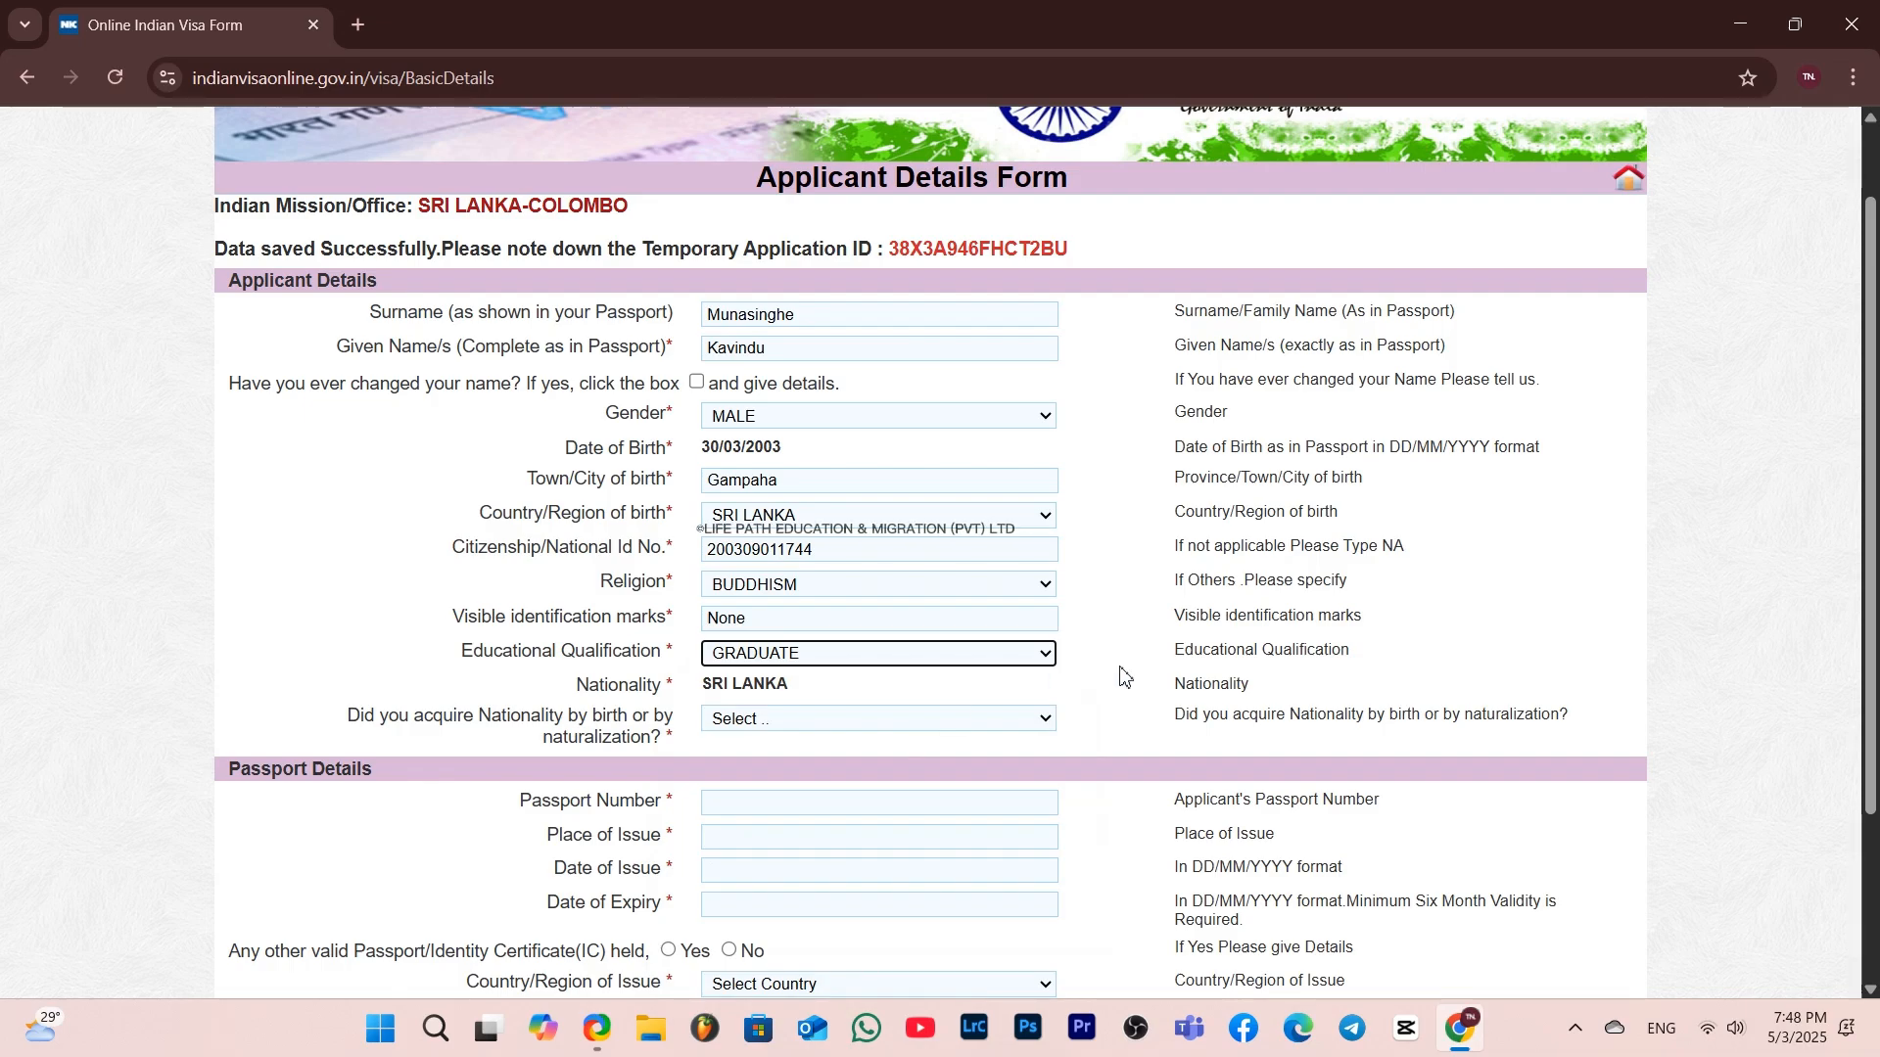
Specify that nationality was acquired By Birth
{"action": "scroll", "coordinate": [1125, 671], "scroll_direction": "down", "scroll_amount": 2}
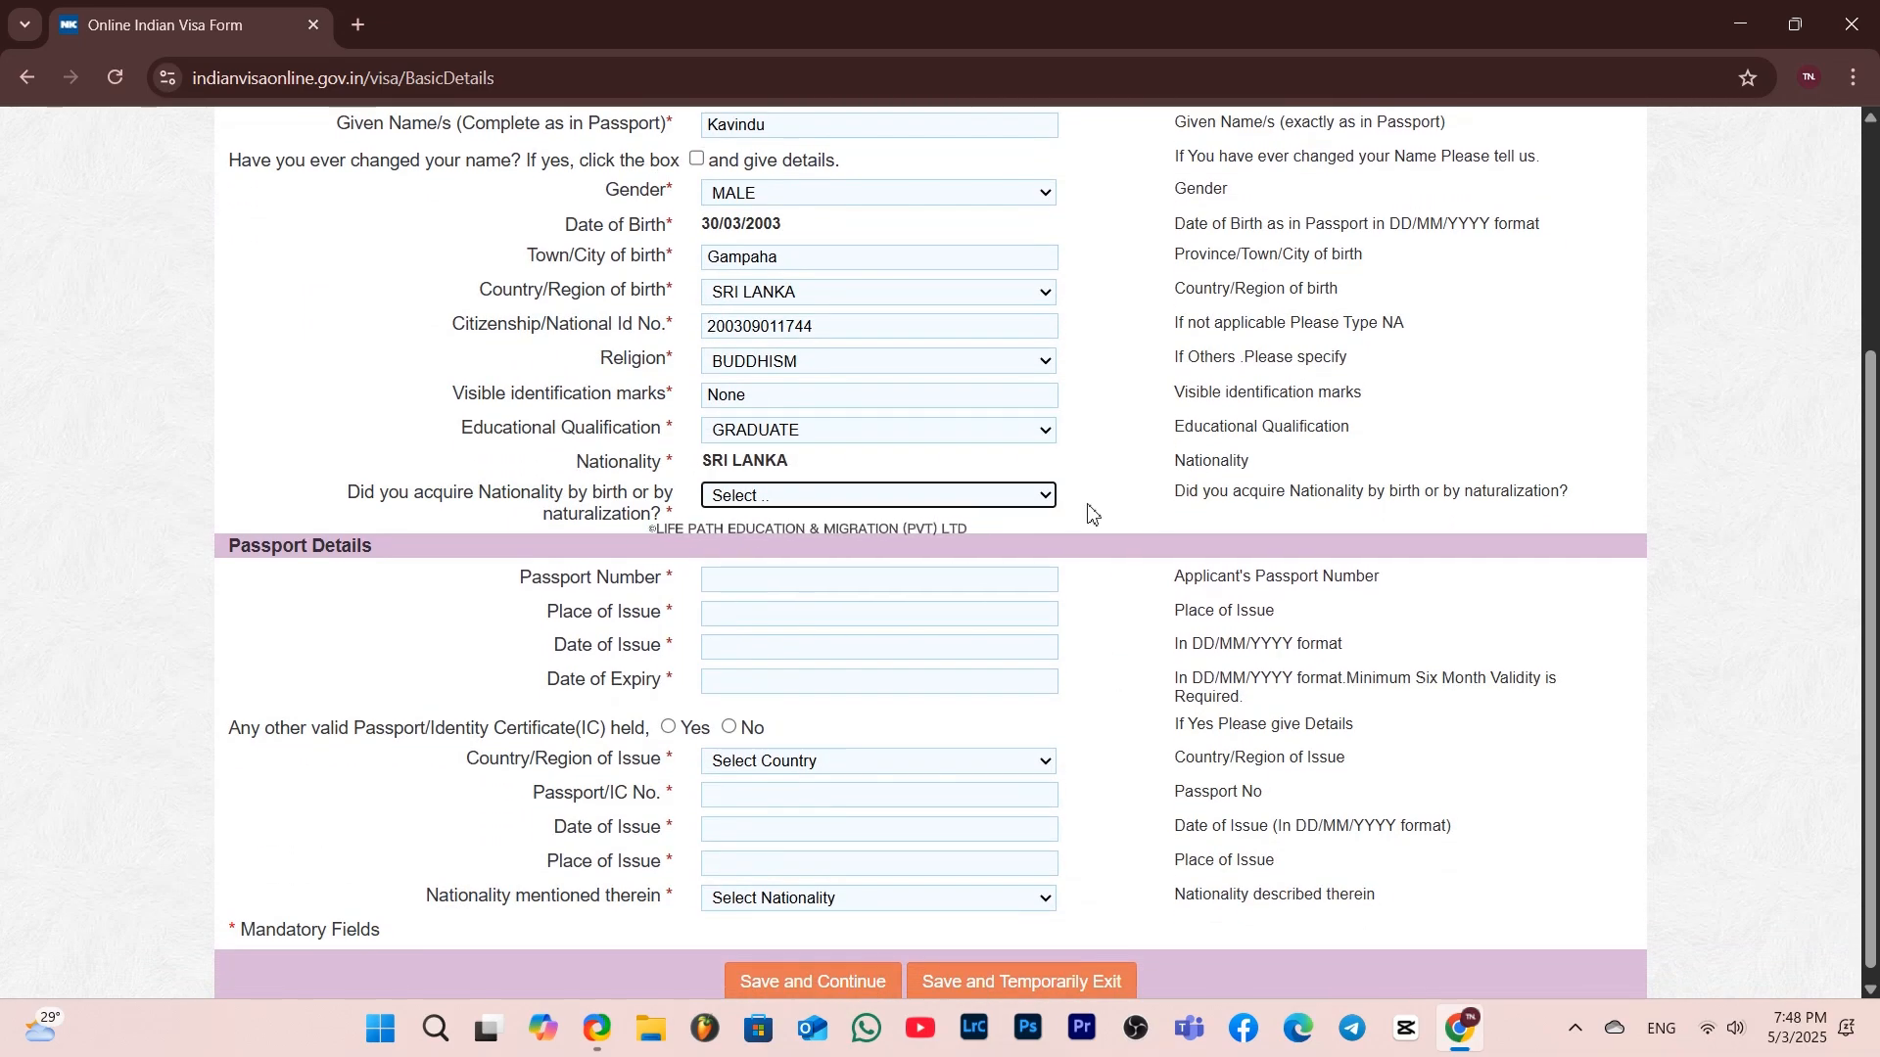
{"action": "left_click", "coordinate": [1036, 497]}
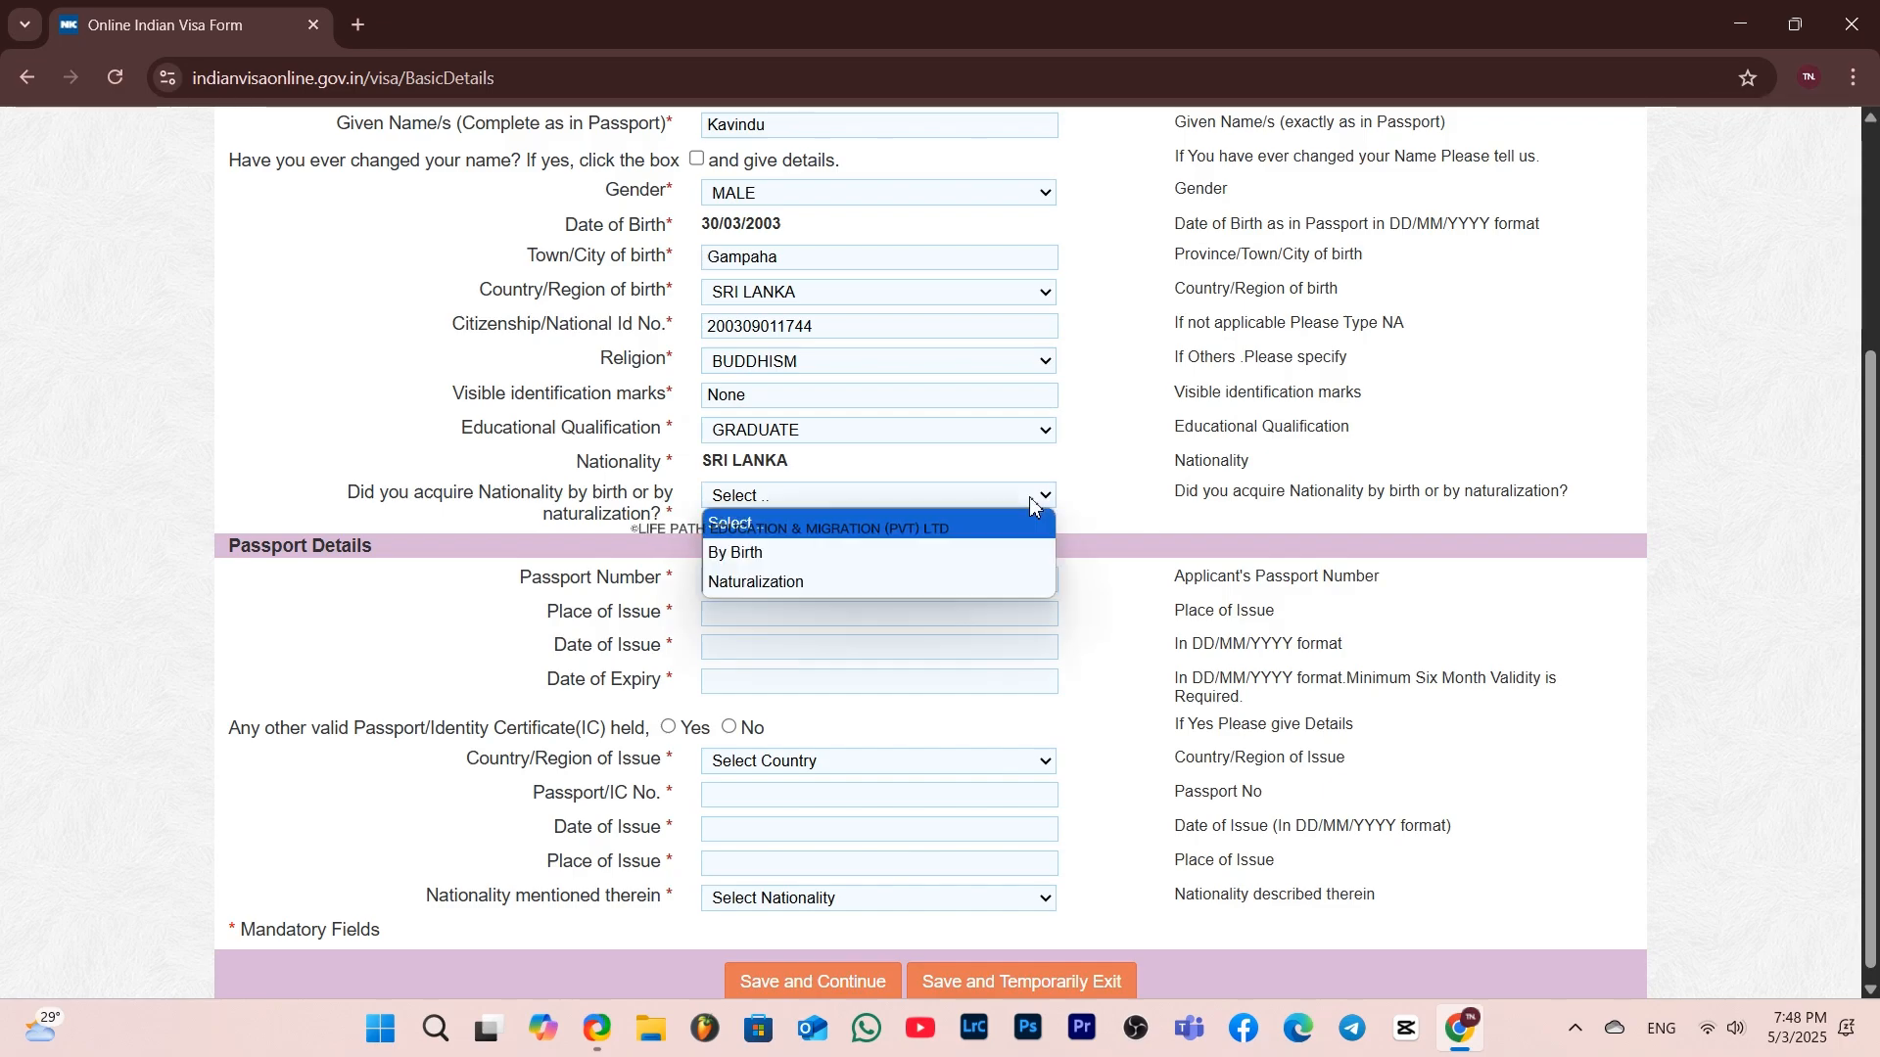
{"action": "left_click", "coordinate": [940, 551]}
{"action": "scroll", "coordinate": [1054, 674], "scroll_direction": "down", "scroll_amount": 1}
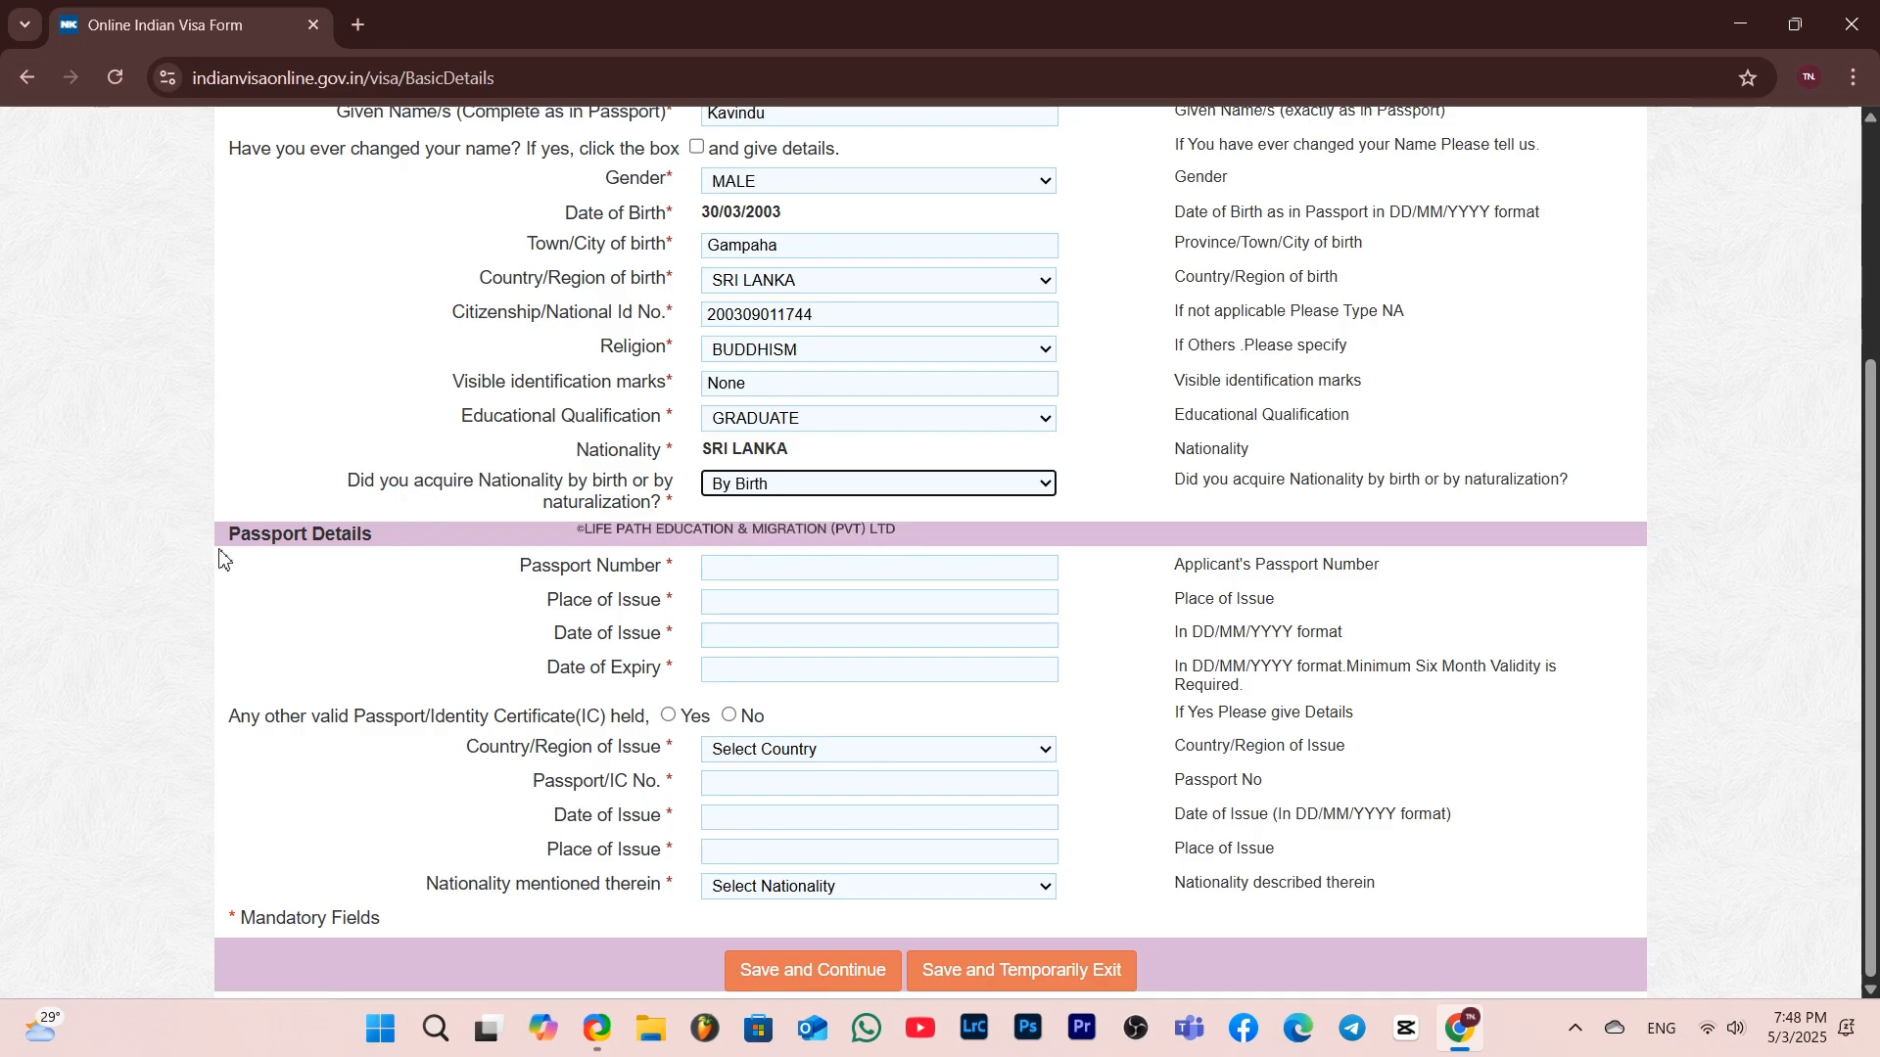
Enter the applicant's passport number and Colombo as the passport's place of issue
{"action": "left_click", "coordinate": [765, 578]}
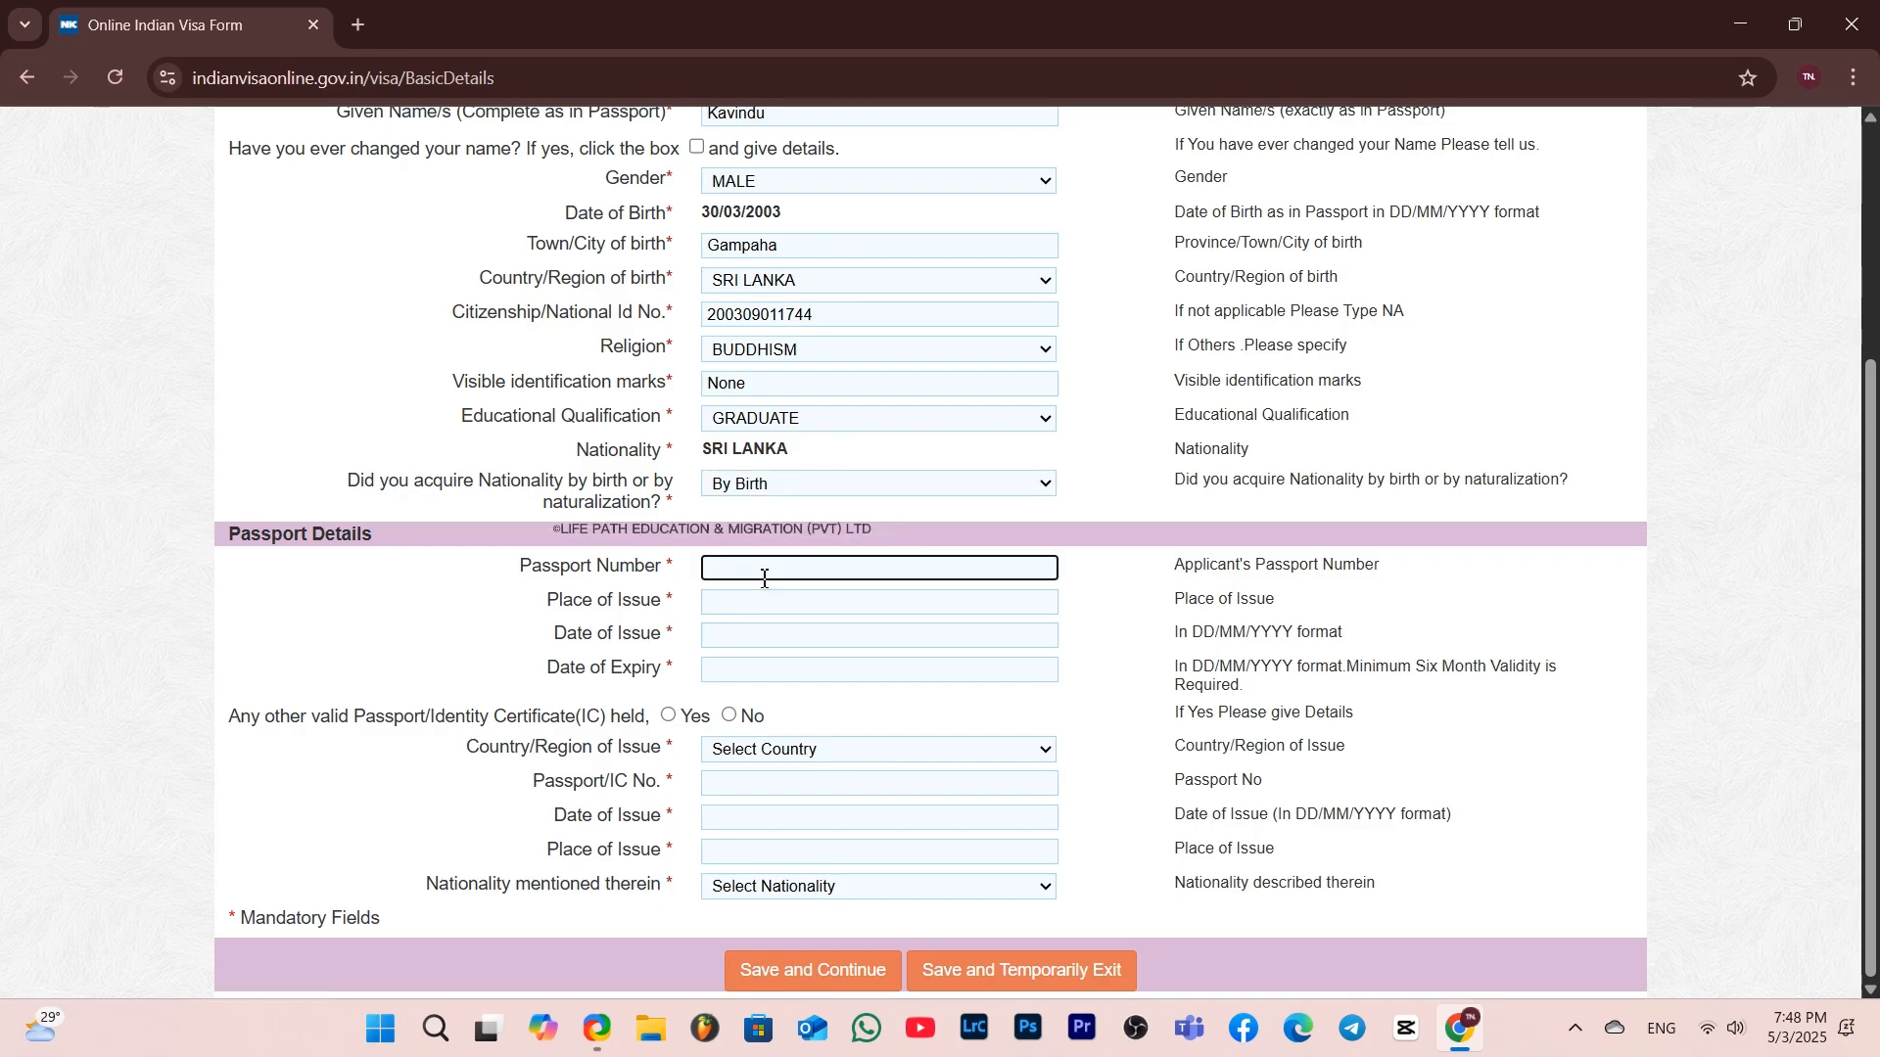
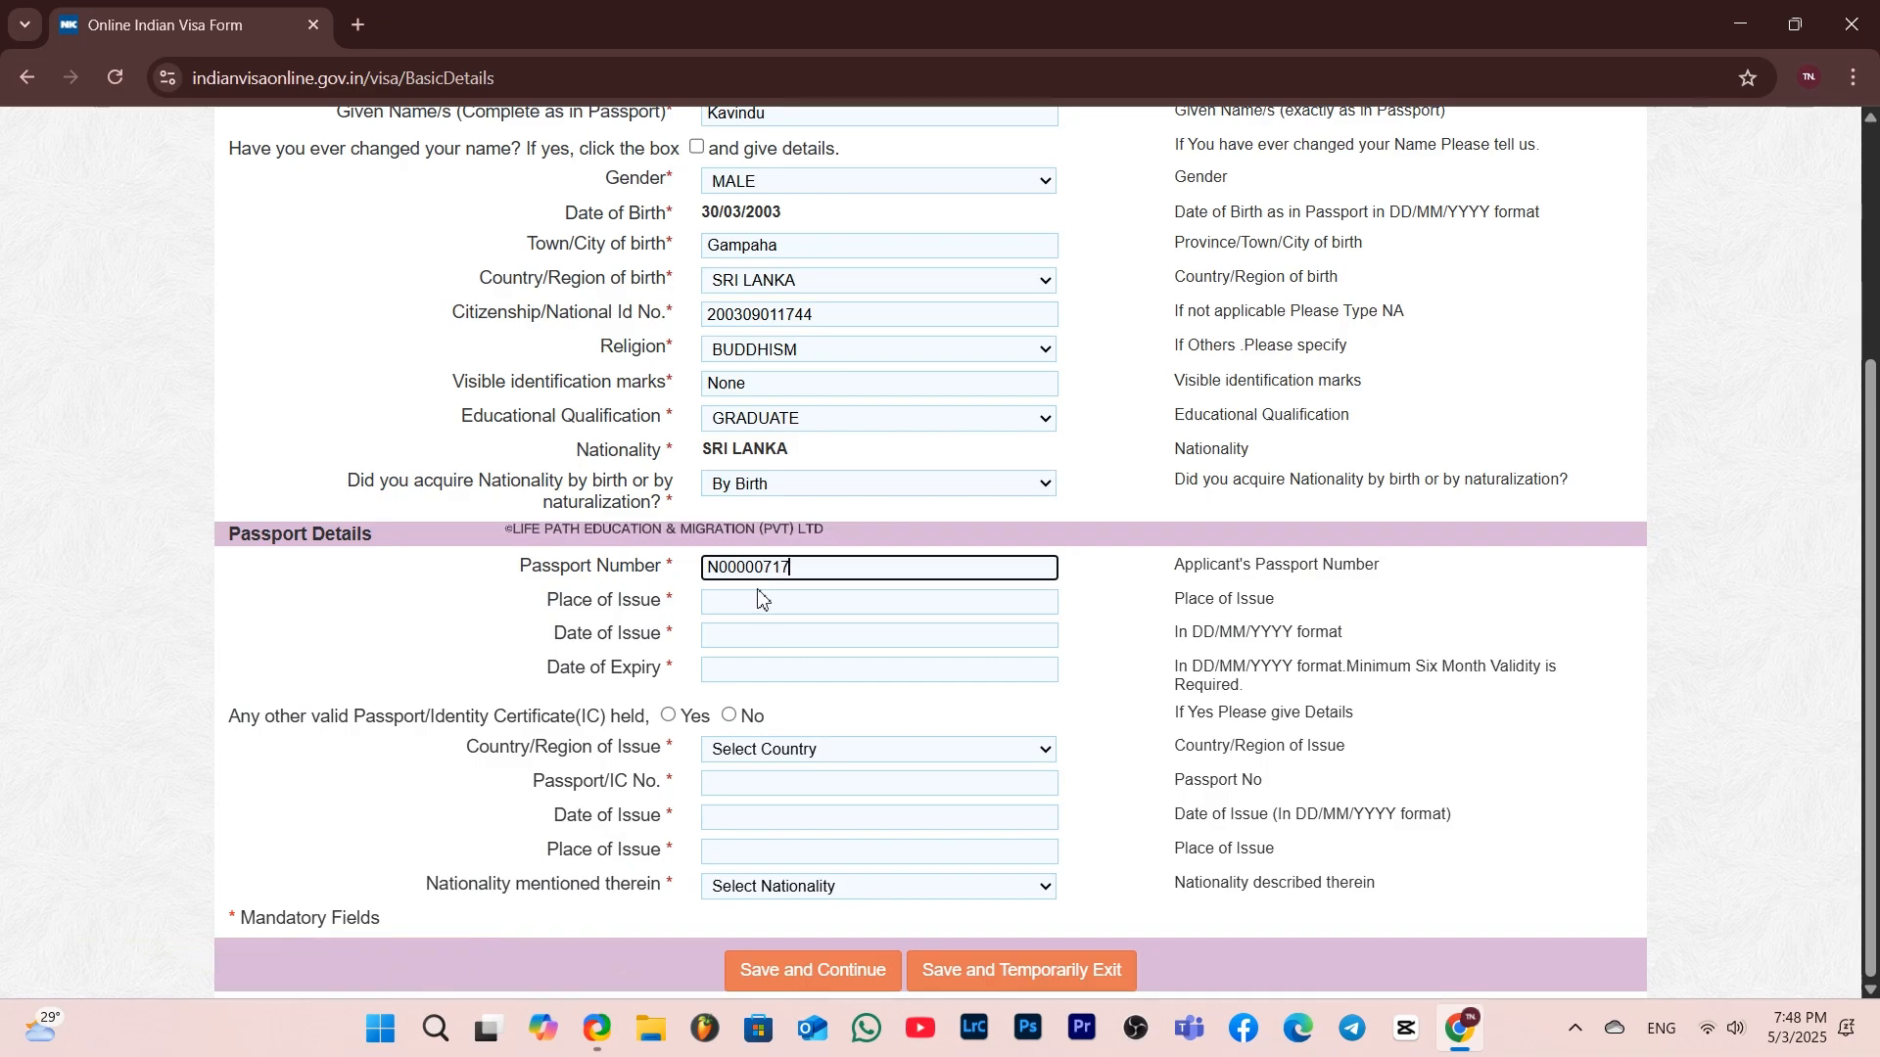
{"action": "left_click", "coordinate": [760, 600]}
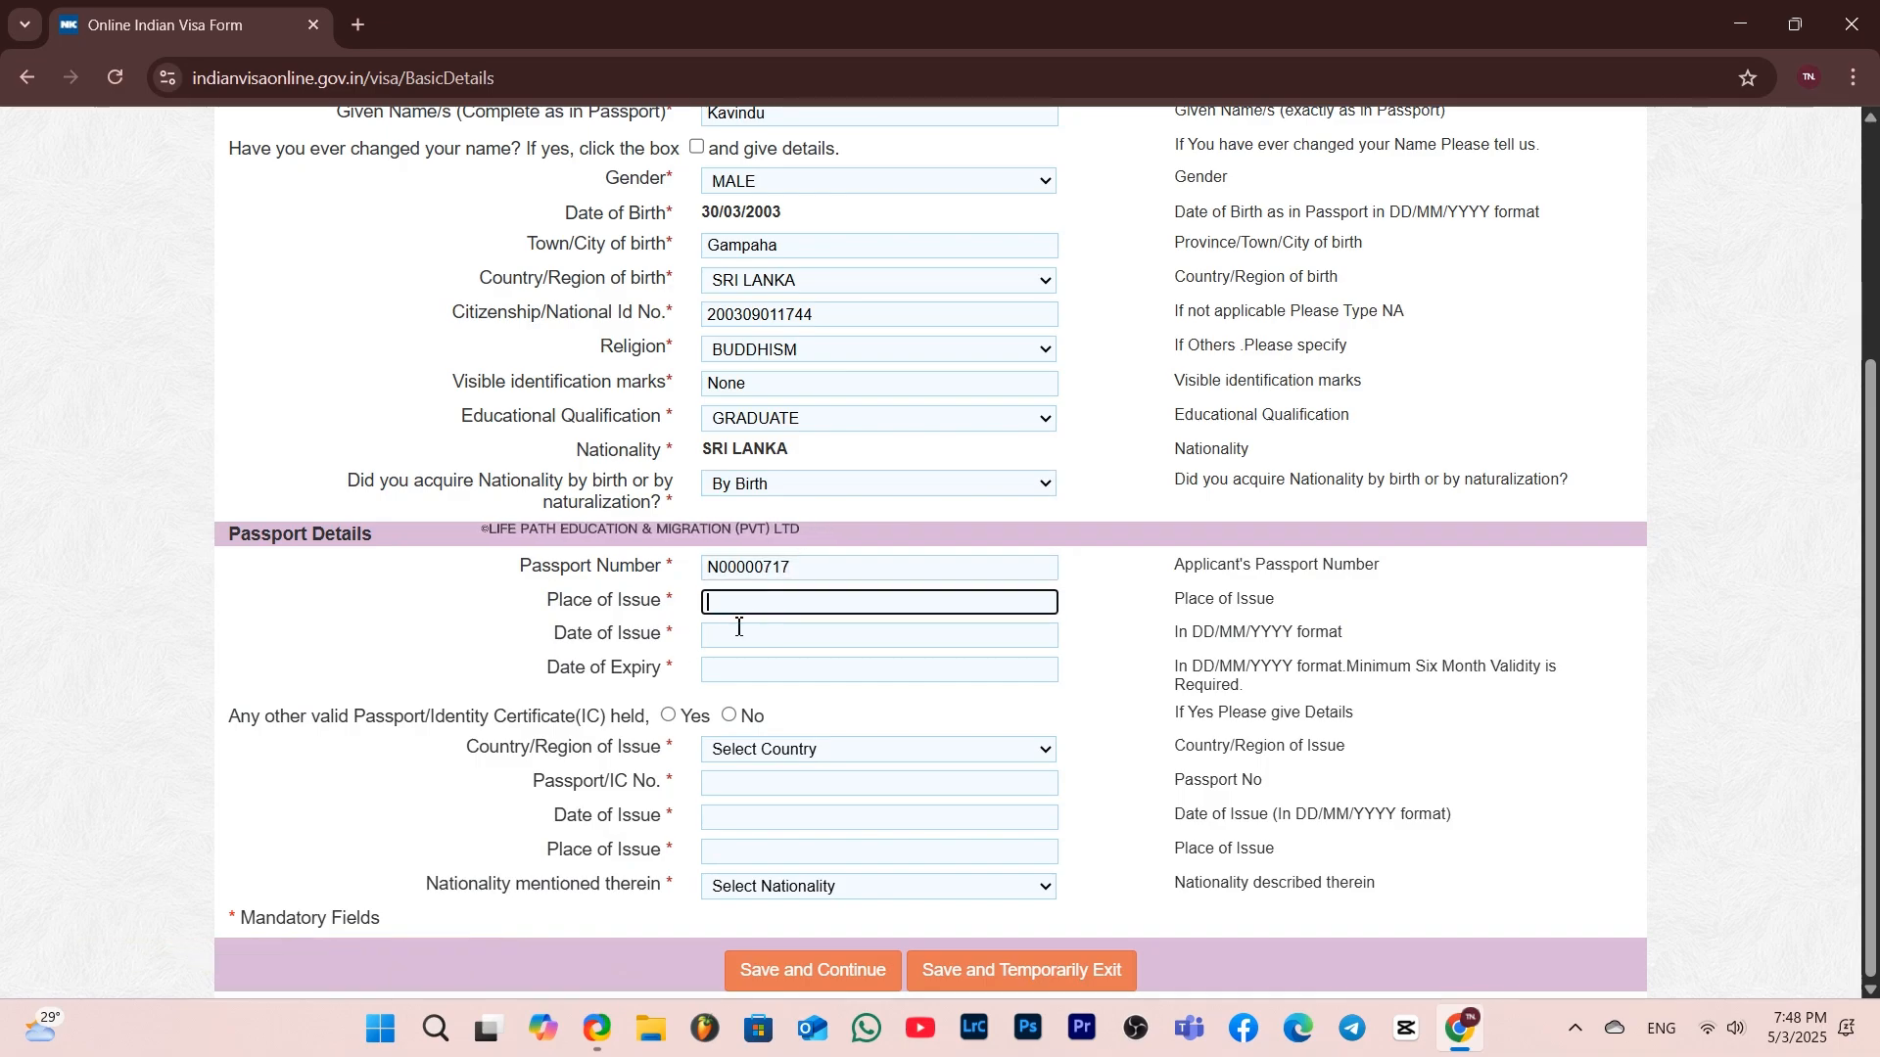
{"action": "type", "text": "Colom"}
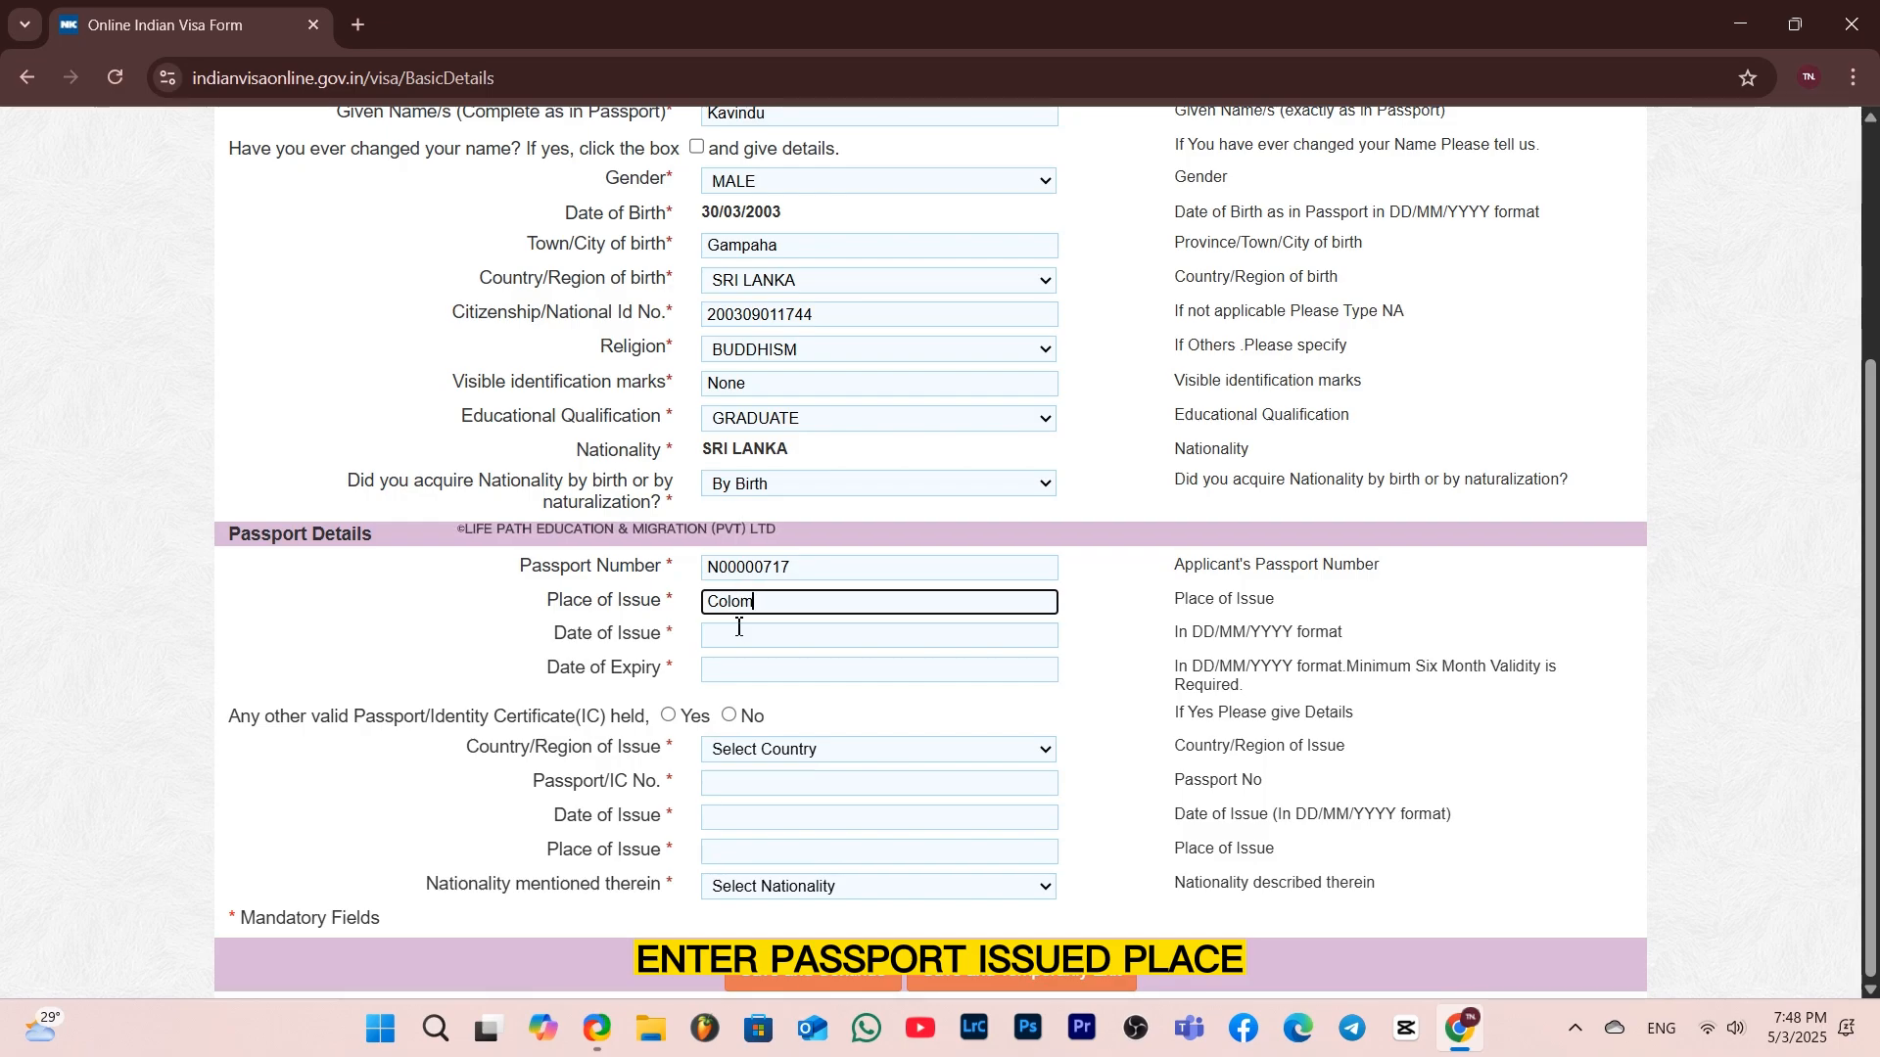
{"action": "type", "text": "bo"}
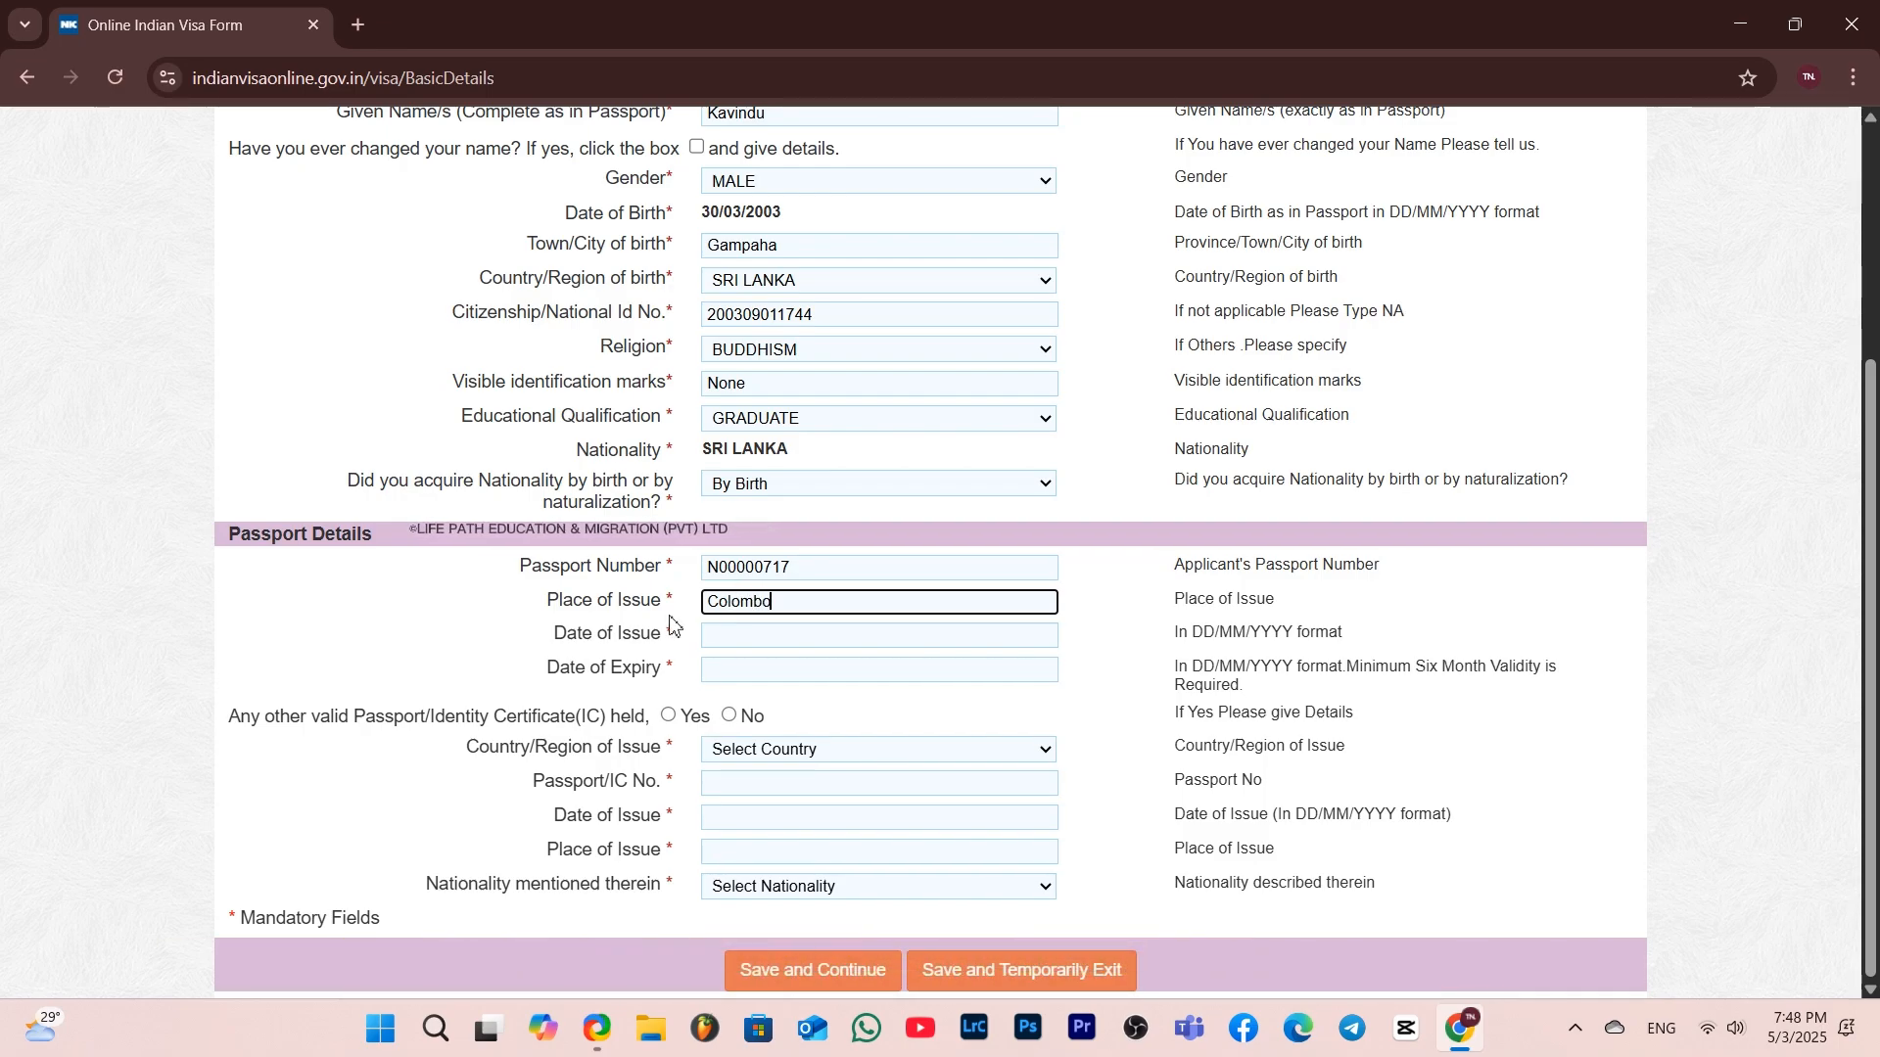
Set the passport date of issue to 16/03/2024 using the calendar
{"action": "left_click", "coordinate": [756, 636]}
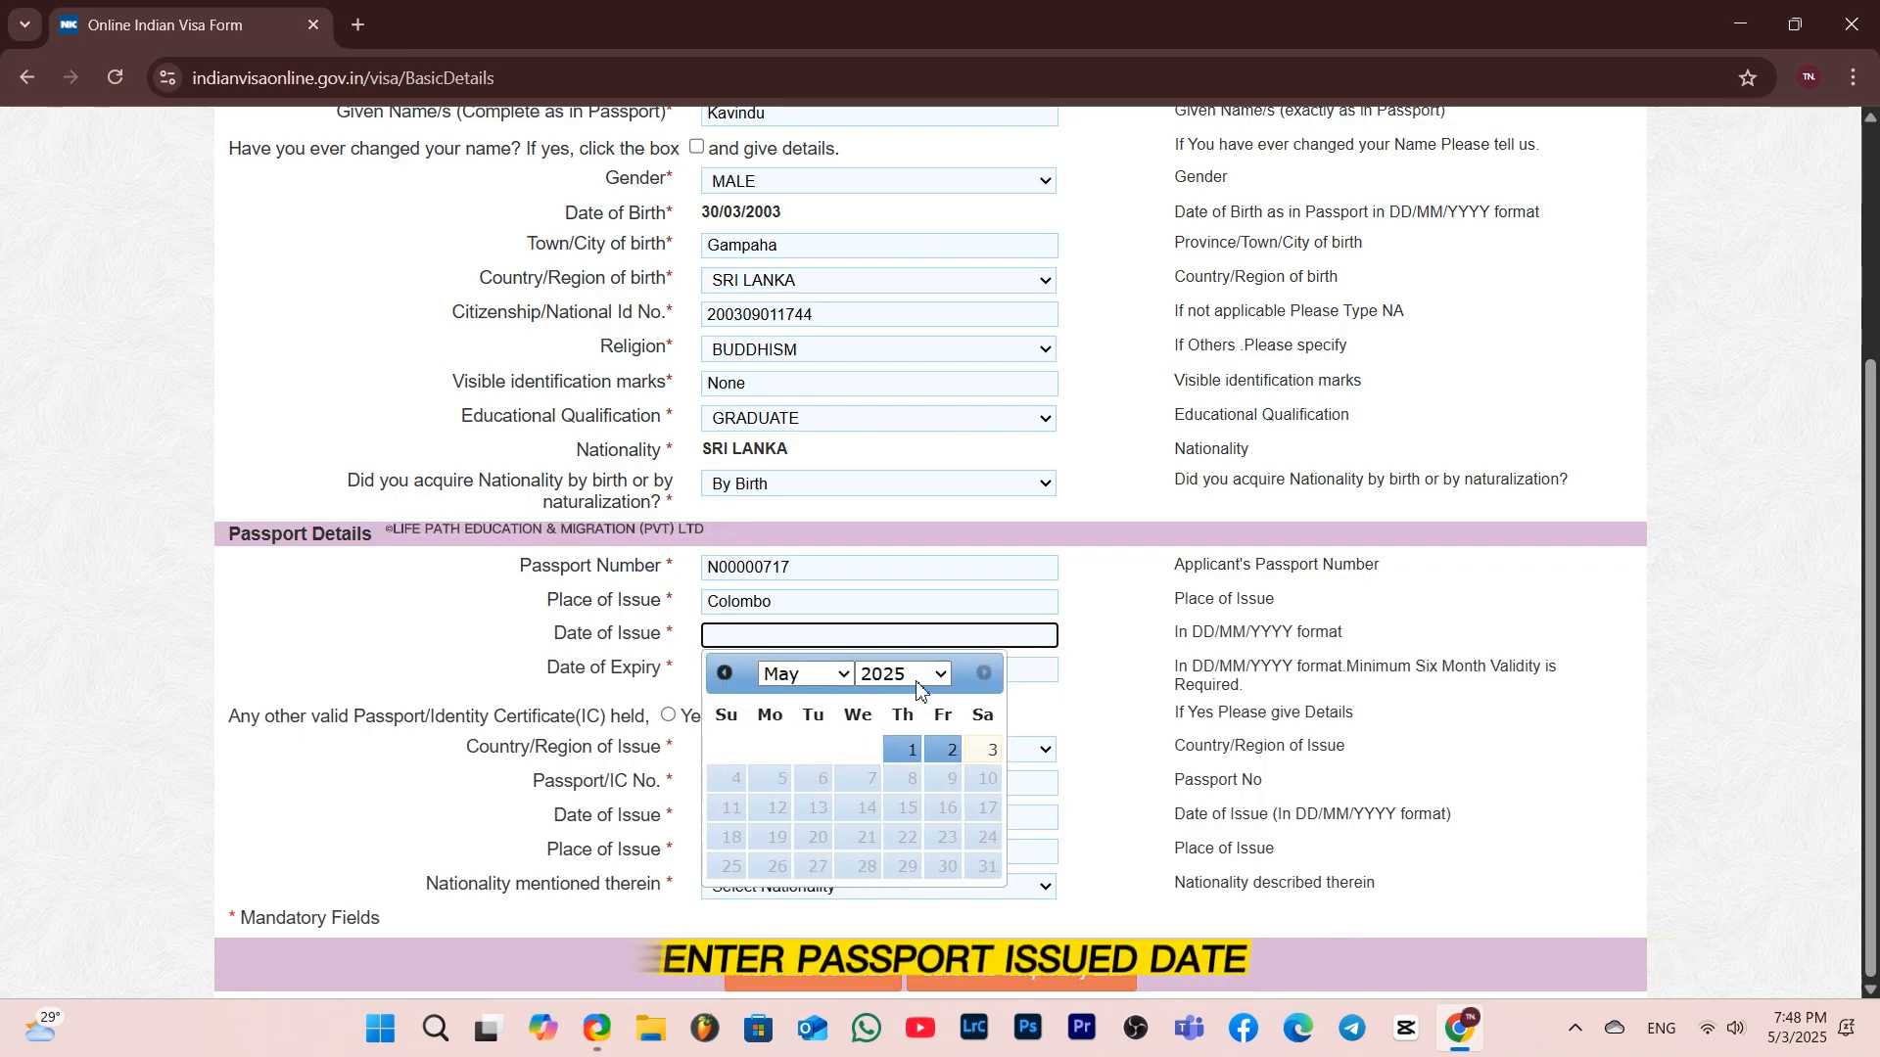
{"action": "left_click", "coordinate": [919, 678]}
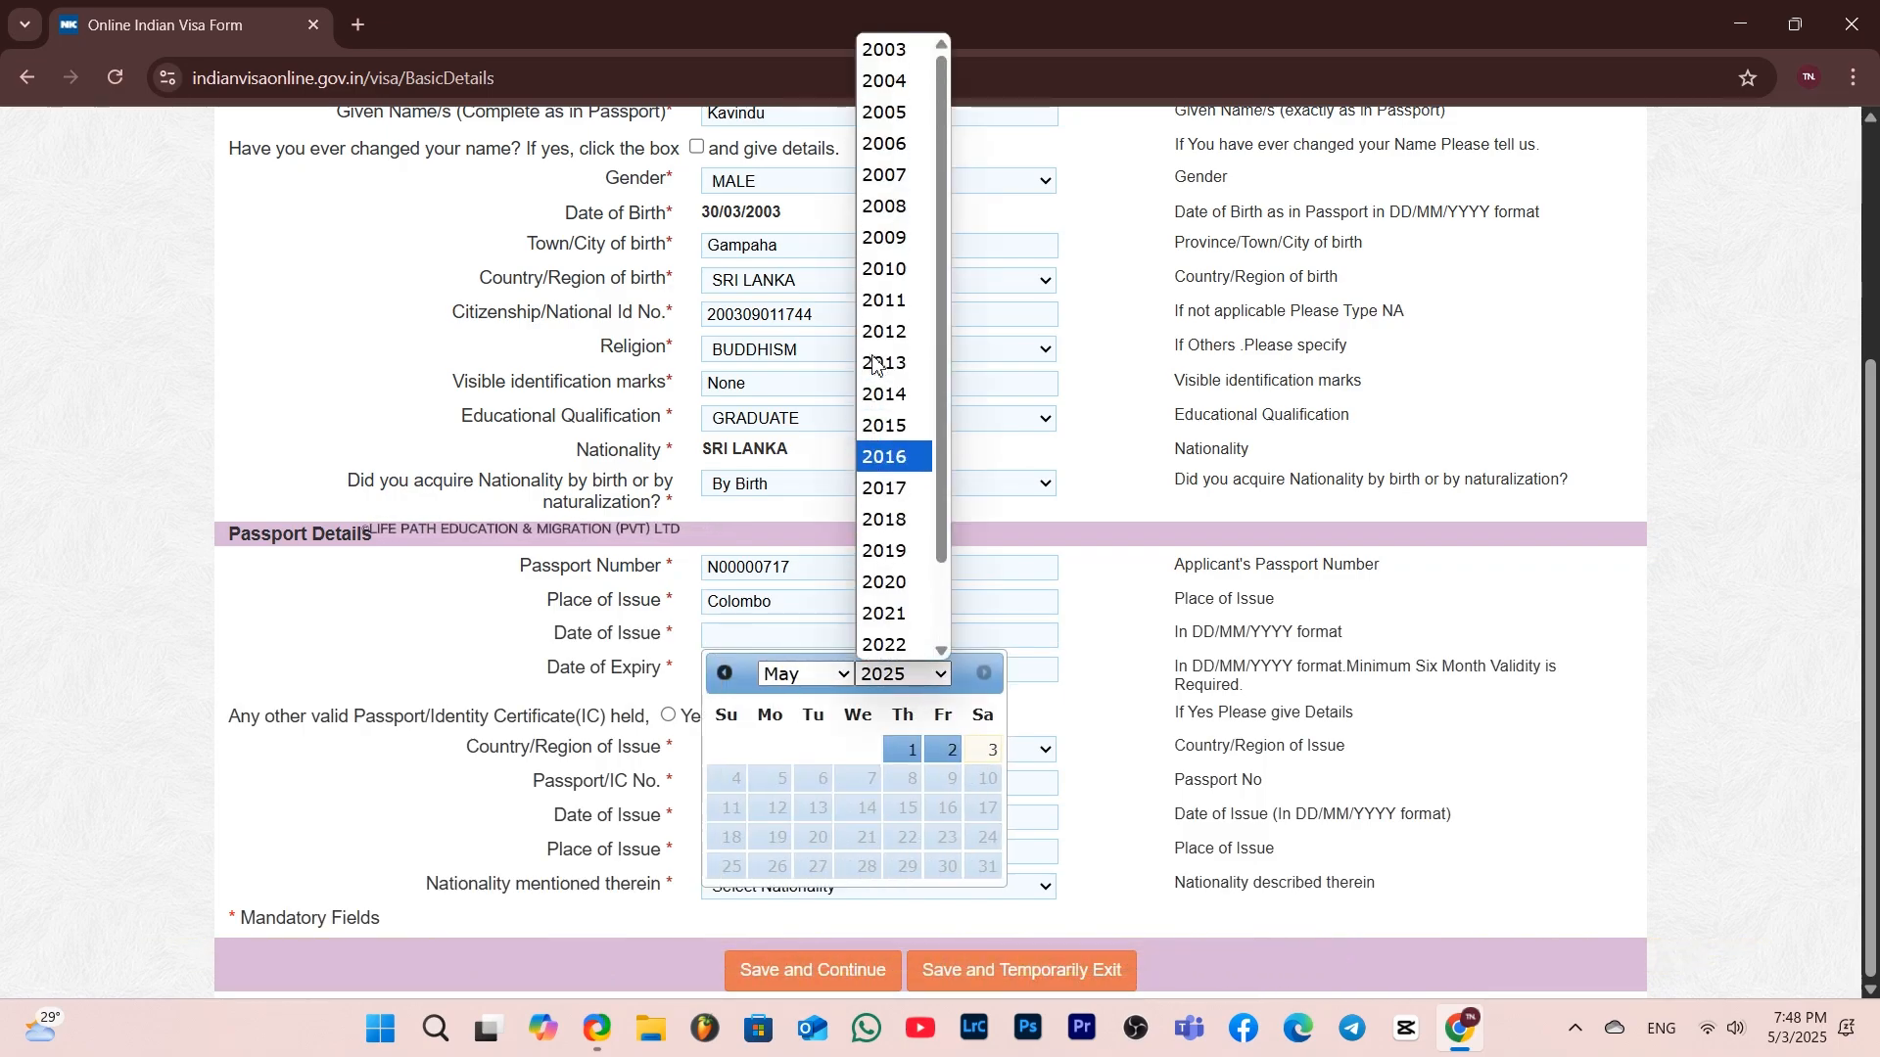
{"action": "scroll", "coordinate": [874, 364], "scroll_direction": "down", "scroll_amount": 1}
{"action": "left_click", "coordinate": [884, 614]}
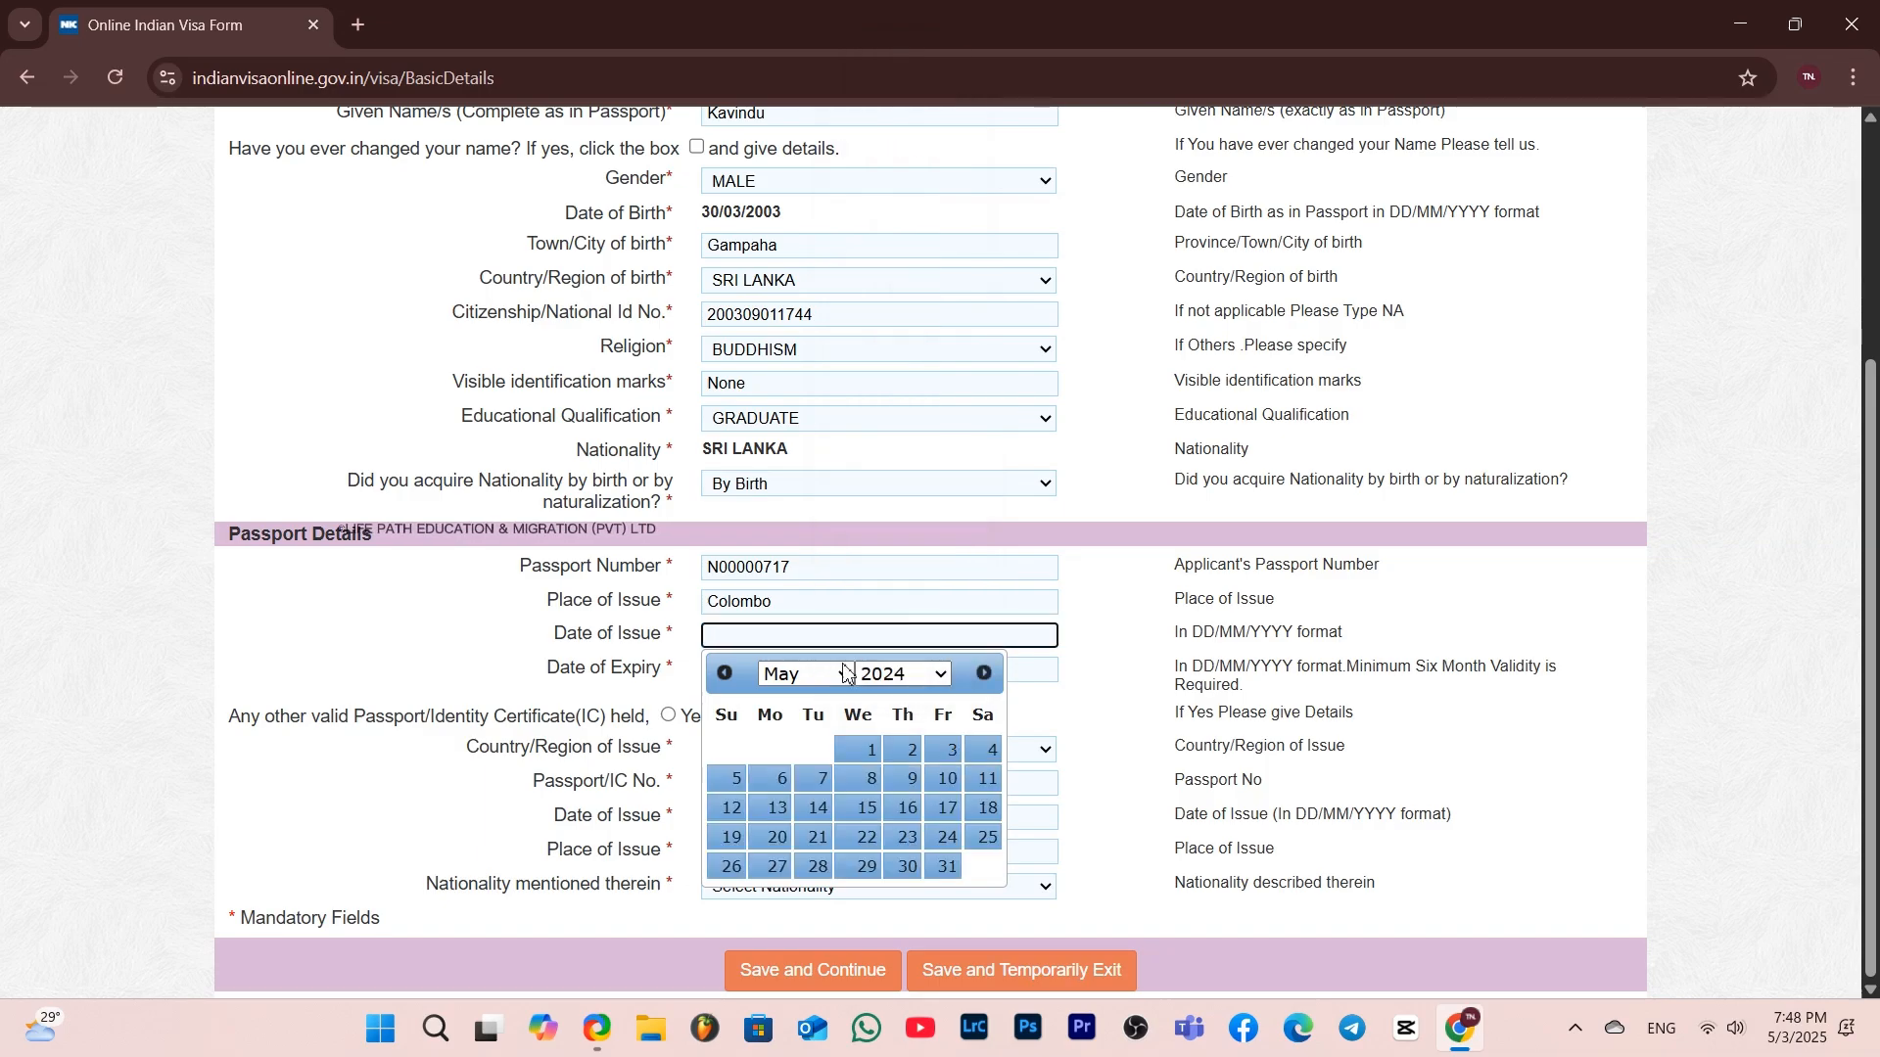
{"action": "left_click", "coordinate": [805, 674]}
{"action": "left_click", "coordinate": [797, 363]}
{"action": "left_click", "coordinate": [987, 809]}
Set the passport date of expiry to 26/05/2027 using the calendar
{"action": "left_click", "coordinate": [720, 669]}
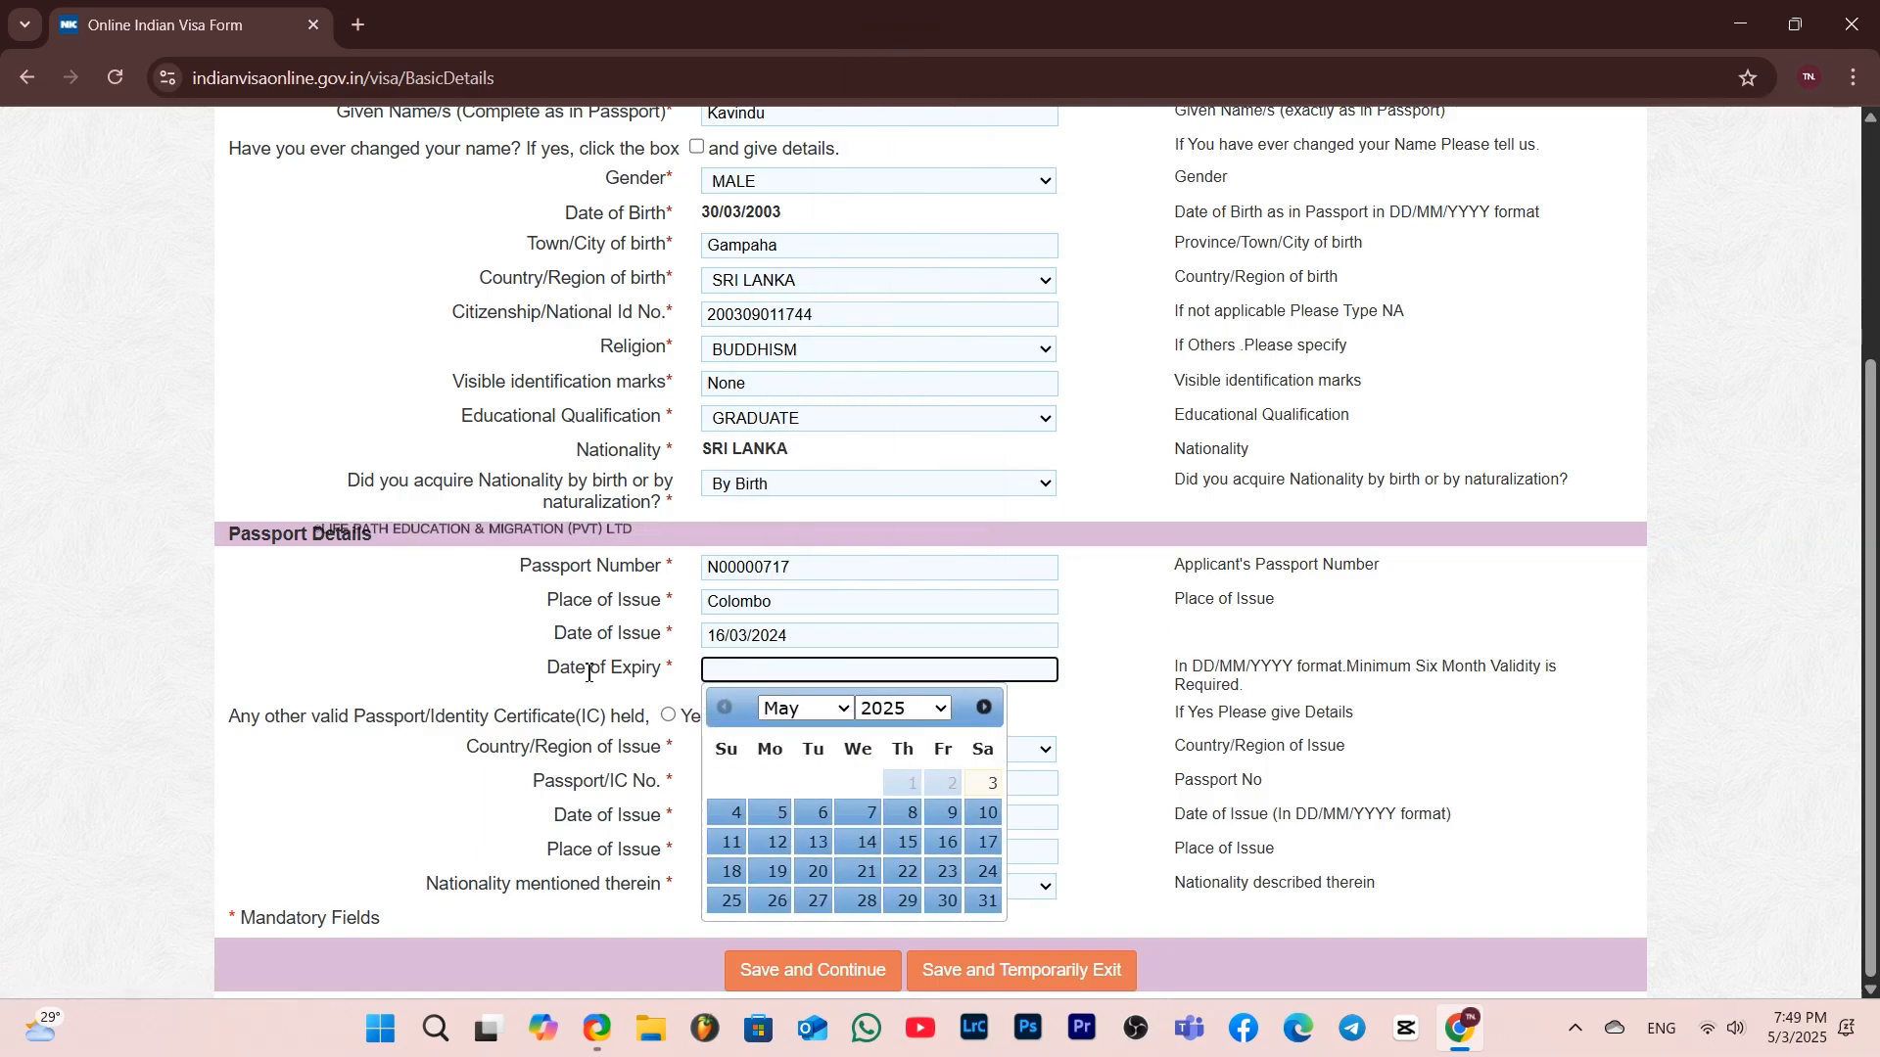
{"action": "left_click", "coordinate": [876, 702]}
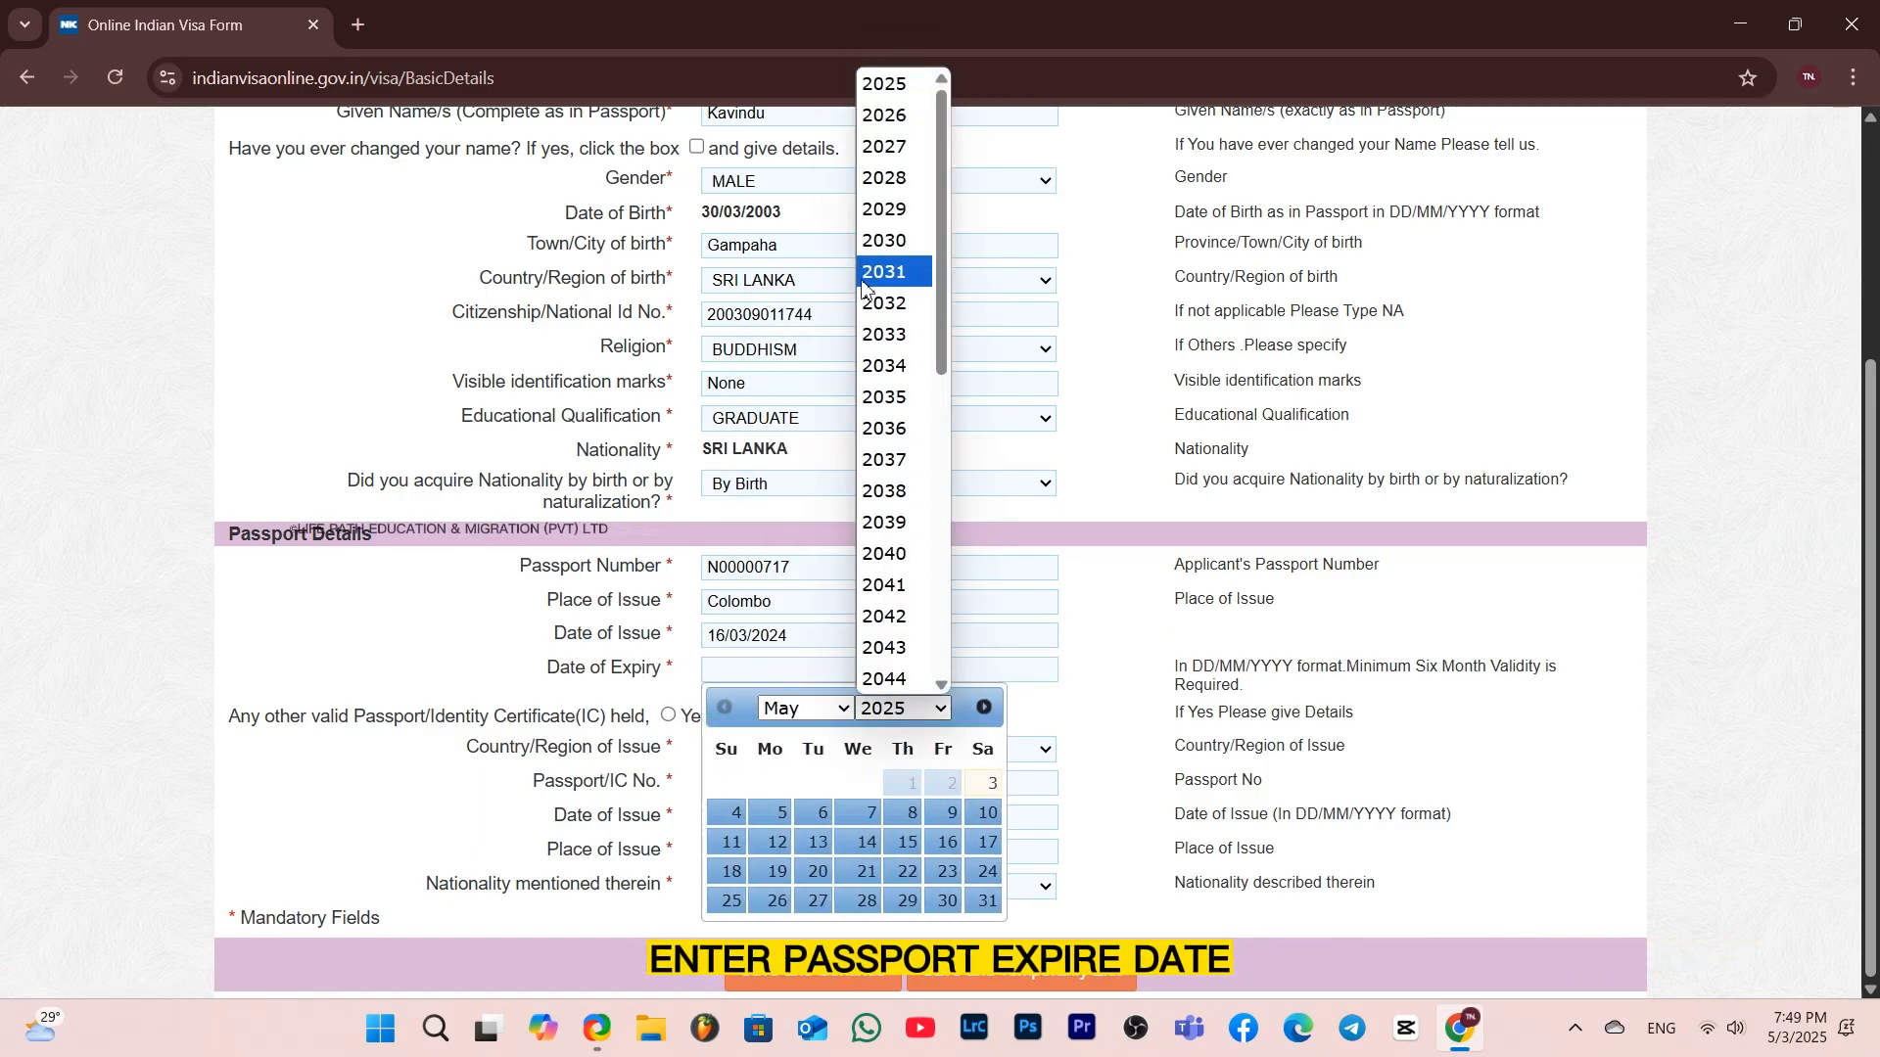
{"action": "left_click", "coordinate": [869, 149]}
{"action": "left_click", "coordinate": [857, 900]}
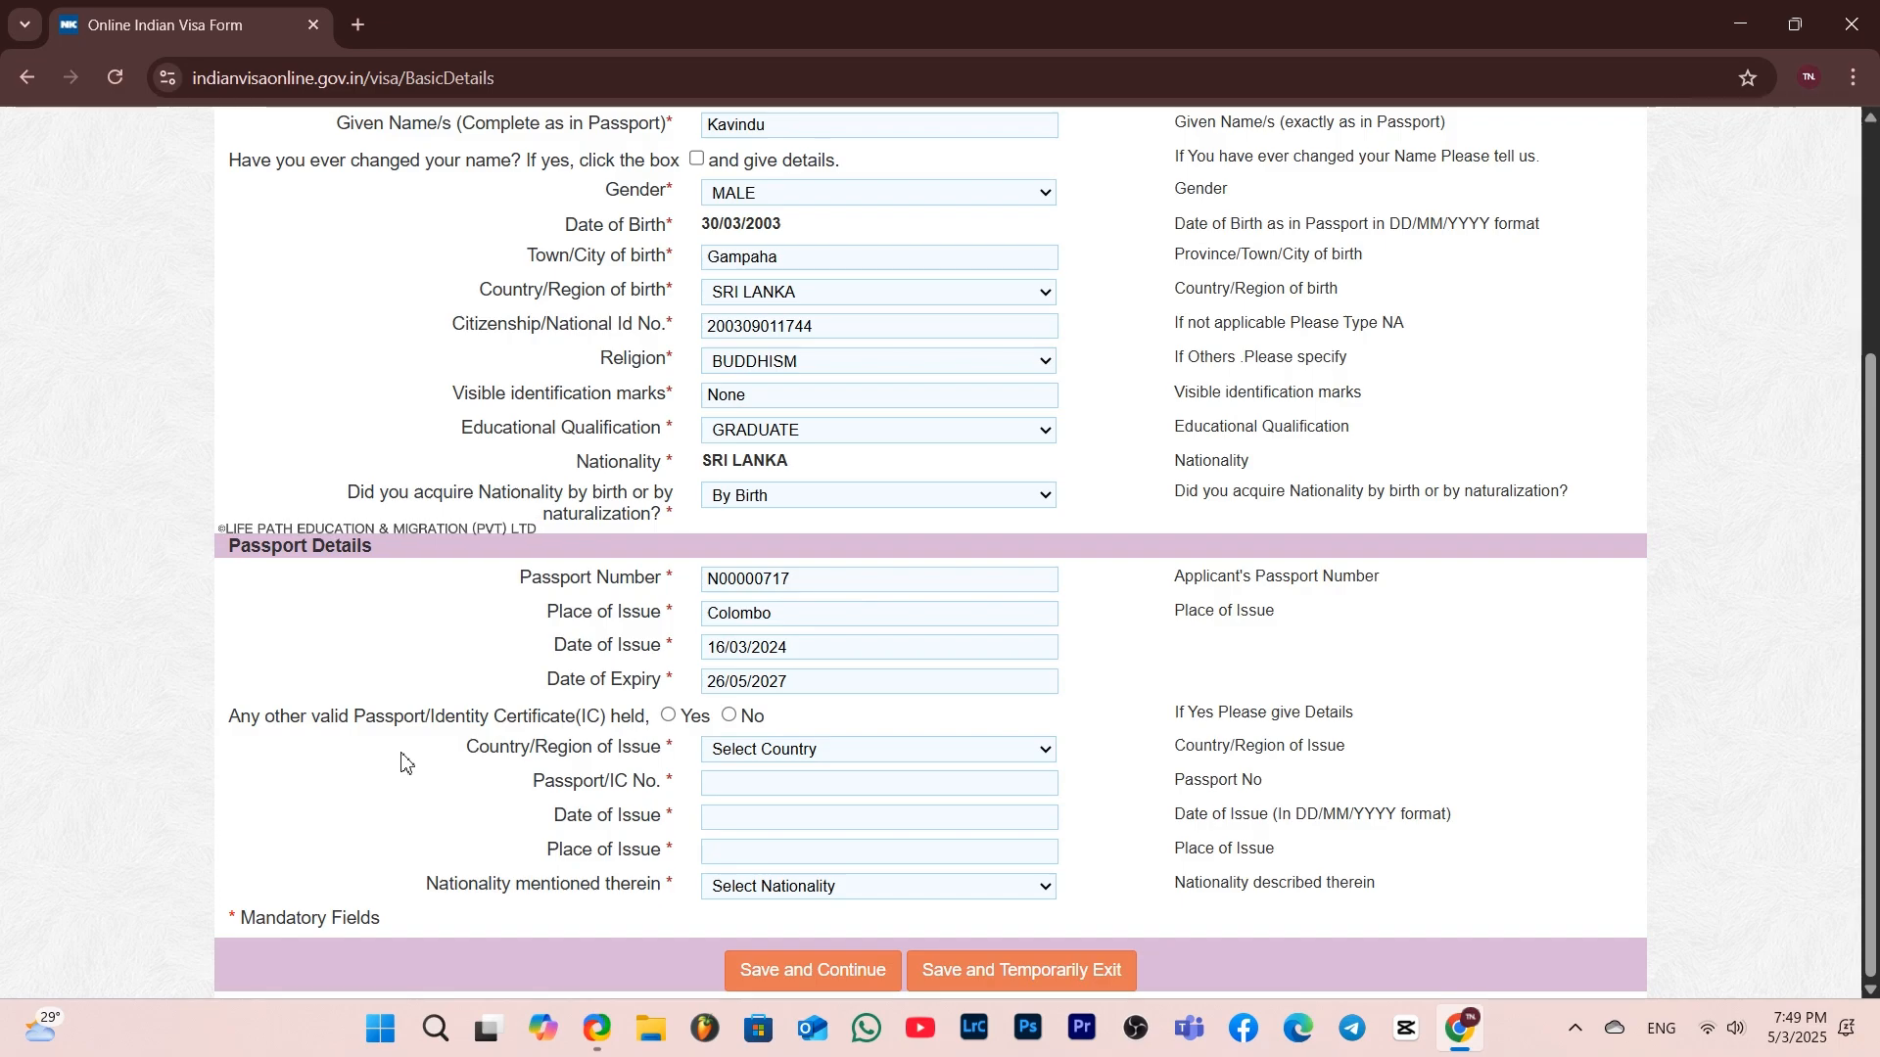
Answer No to holding any other valid passport and save the basic details to continue
{"action": "left_click", "coordinate": [730, 716]}
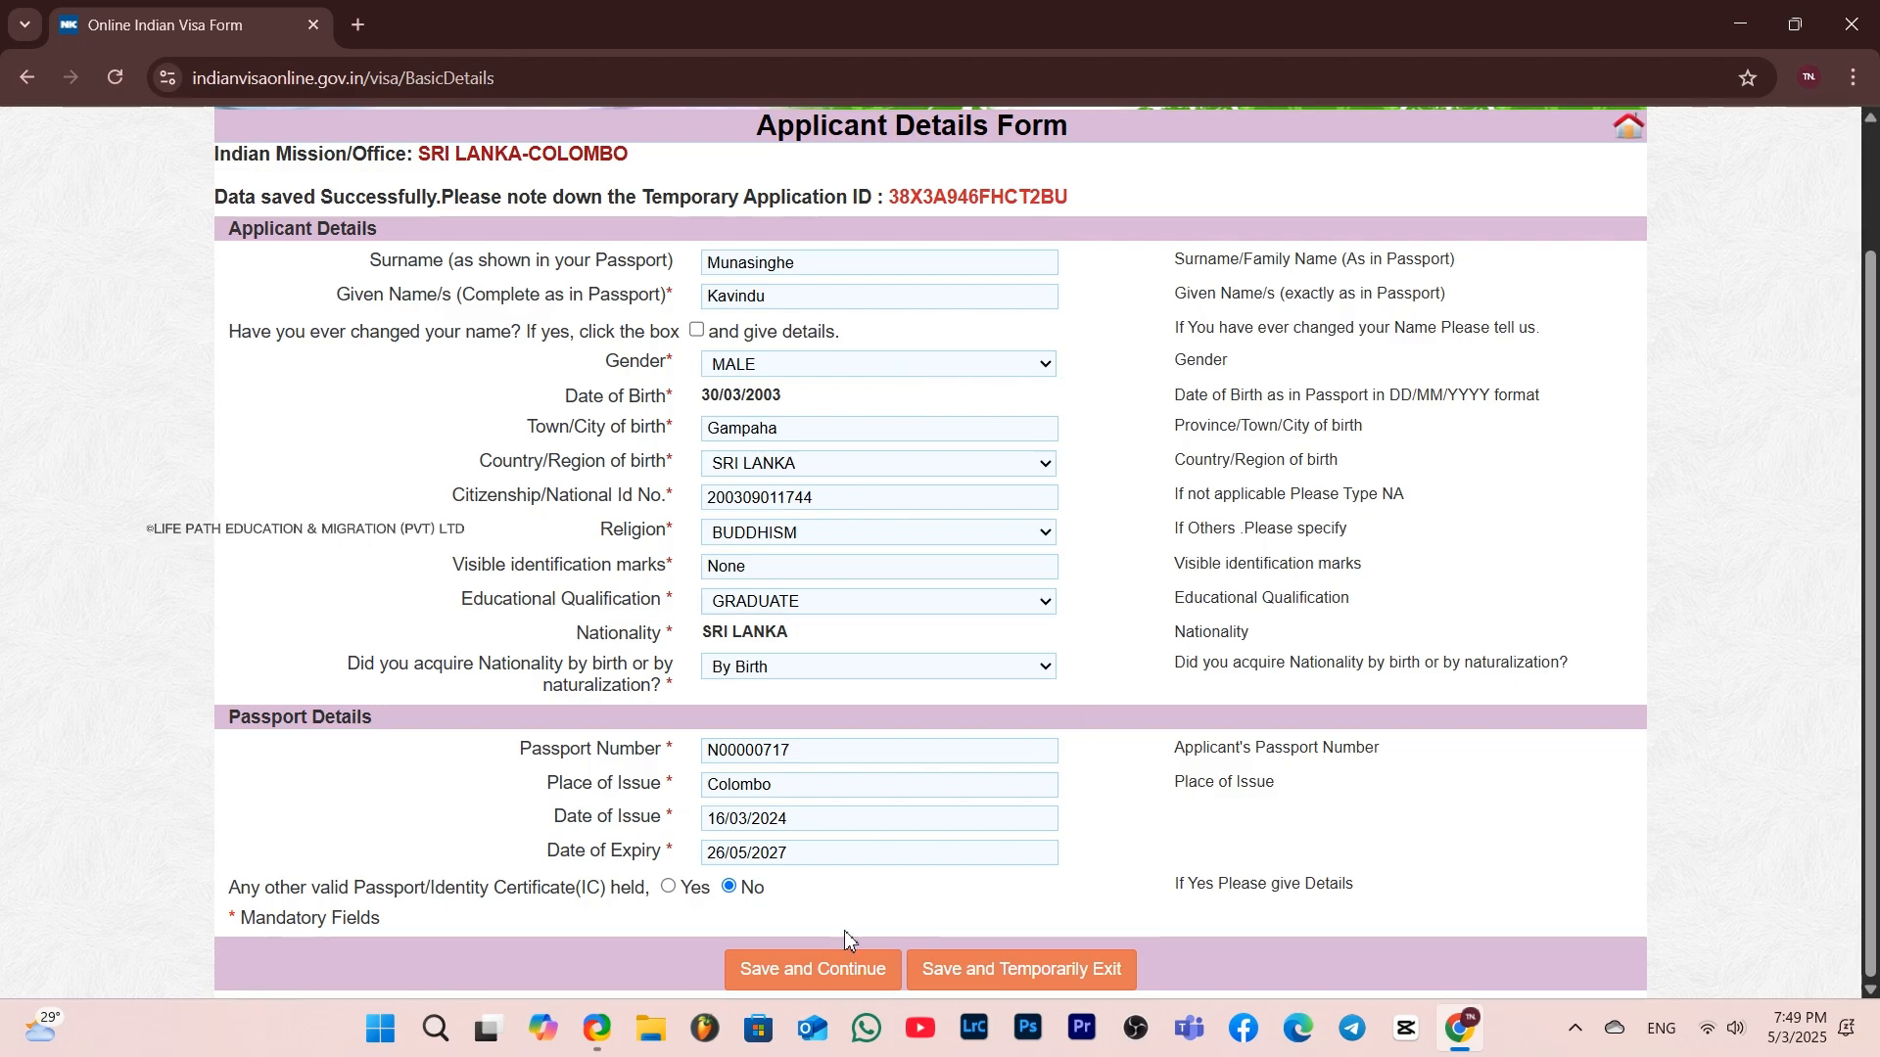
{"action": "left_click", "coordinate": [848, 971]}
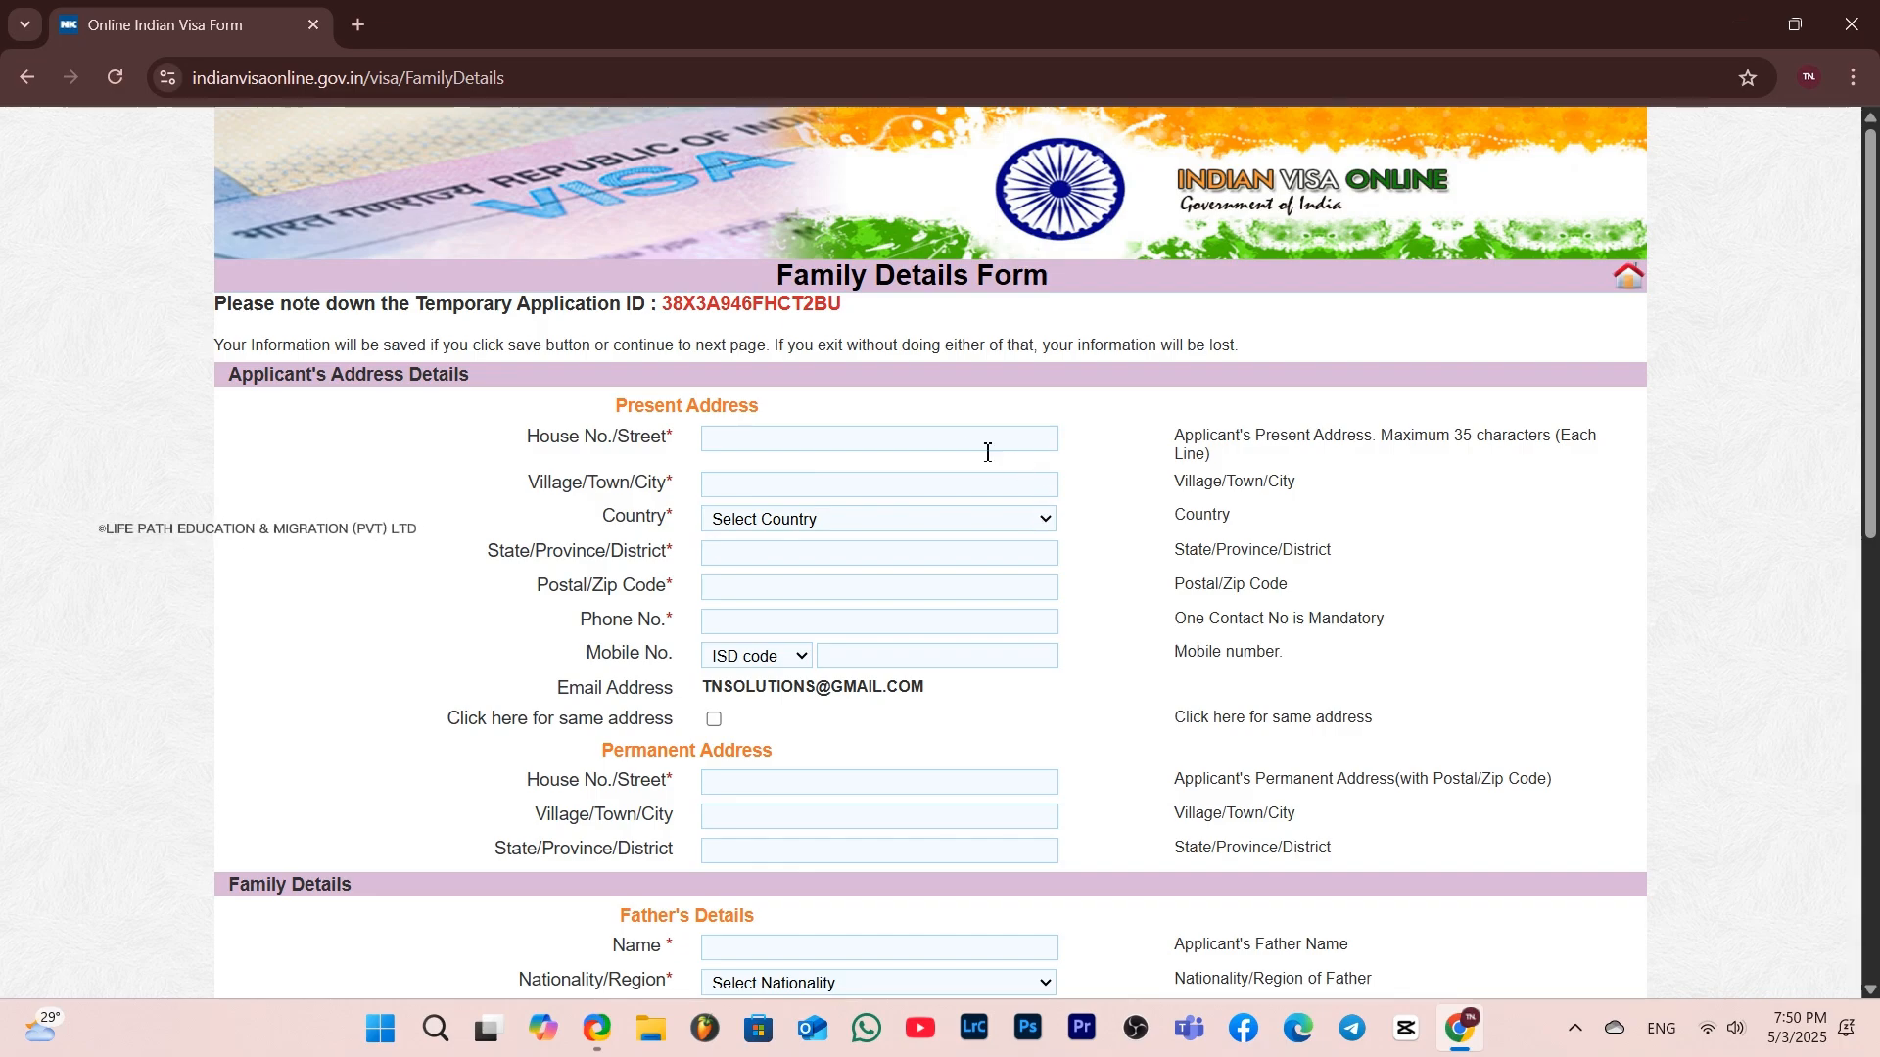
Enter the applicant's house number and street, and Gampaha as the village/town/city, in the present address
{"action": "left_click", "coordinate": [914, 444]}
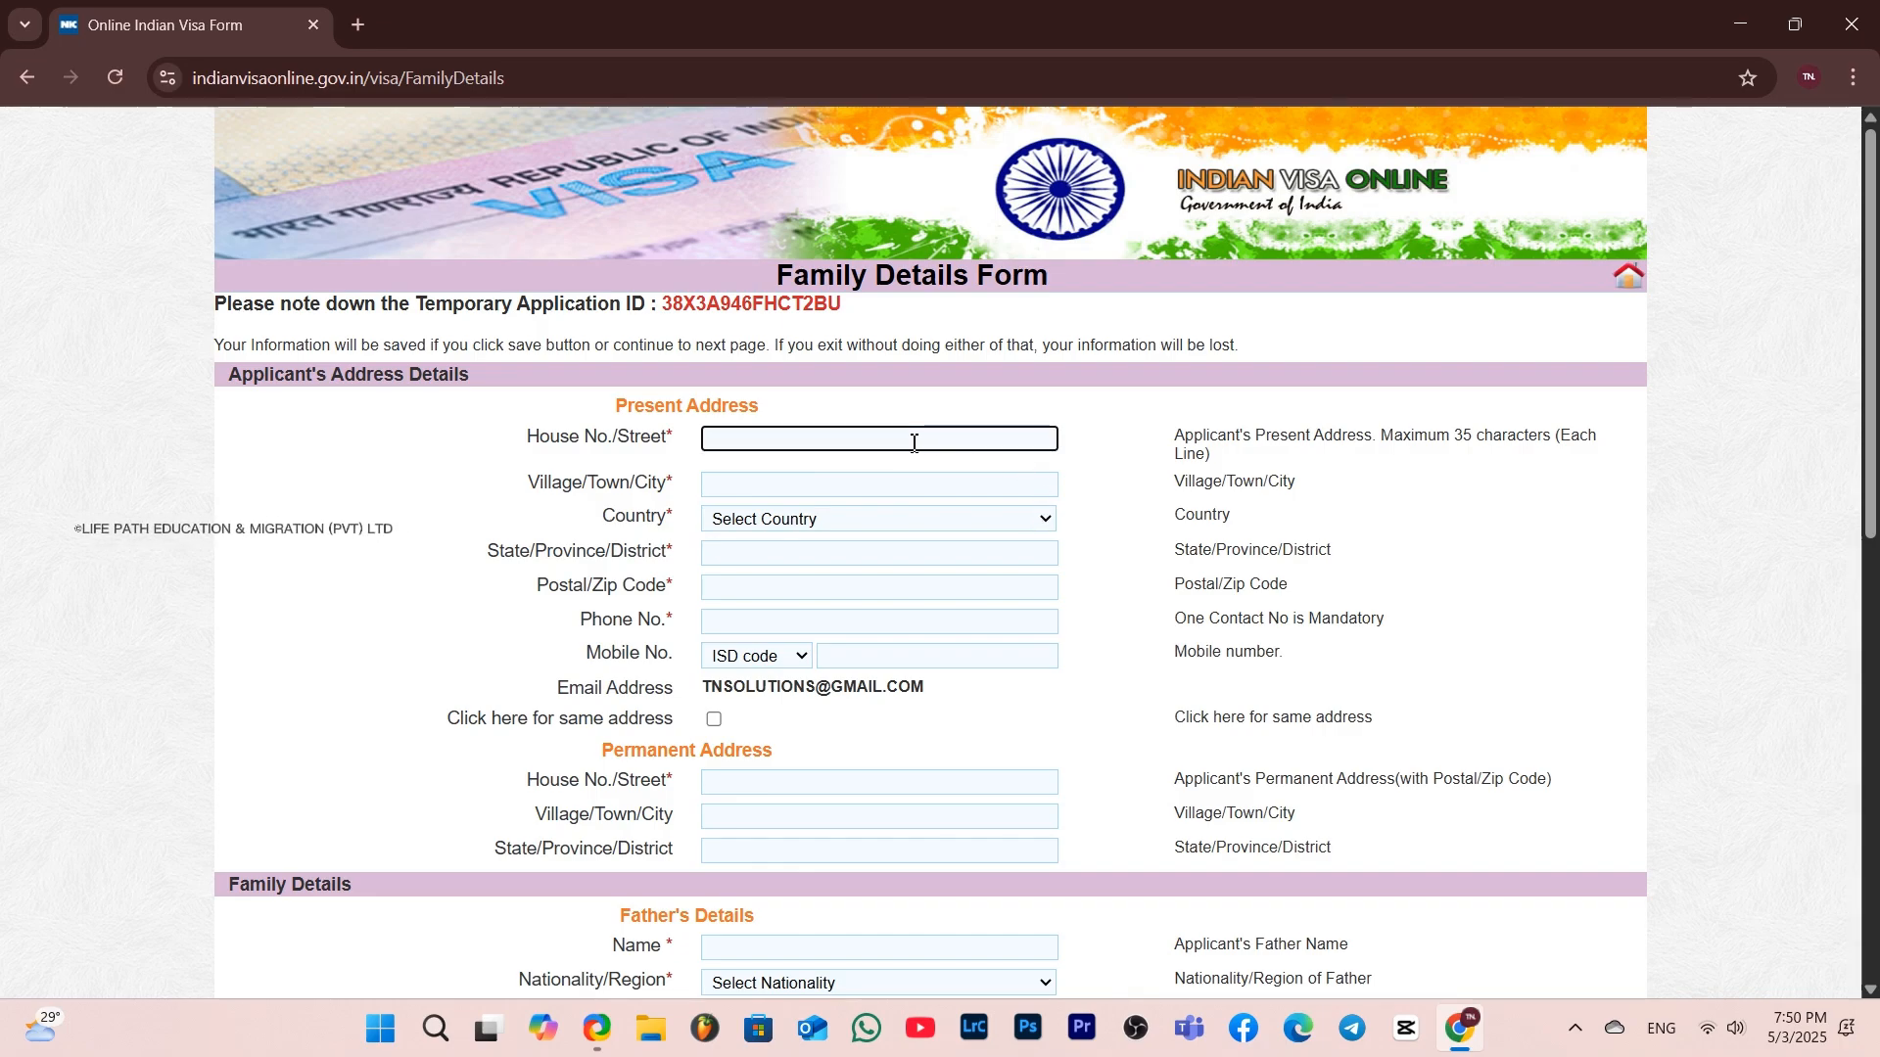
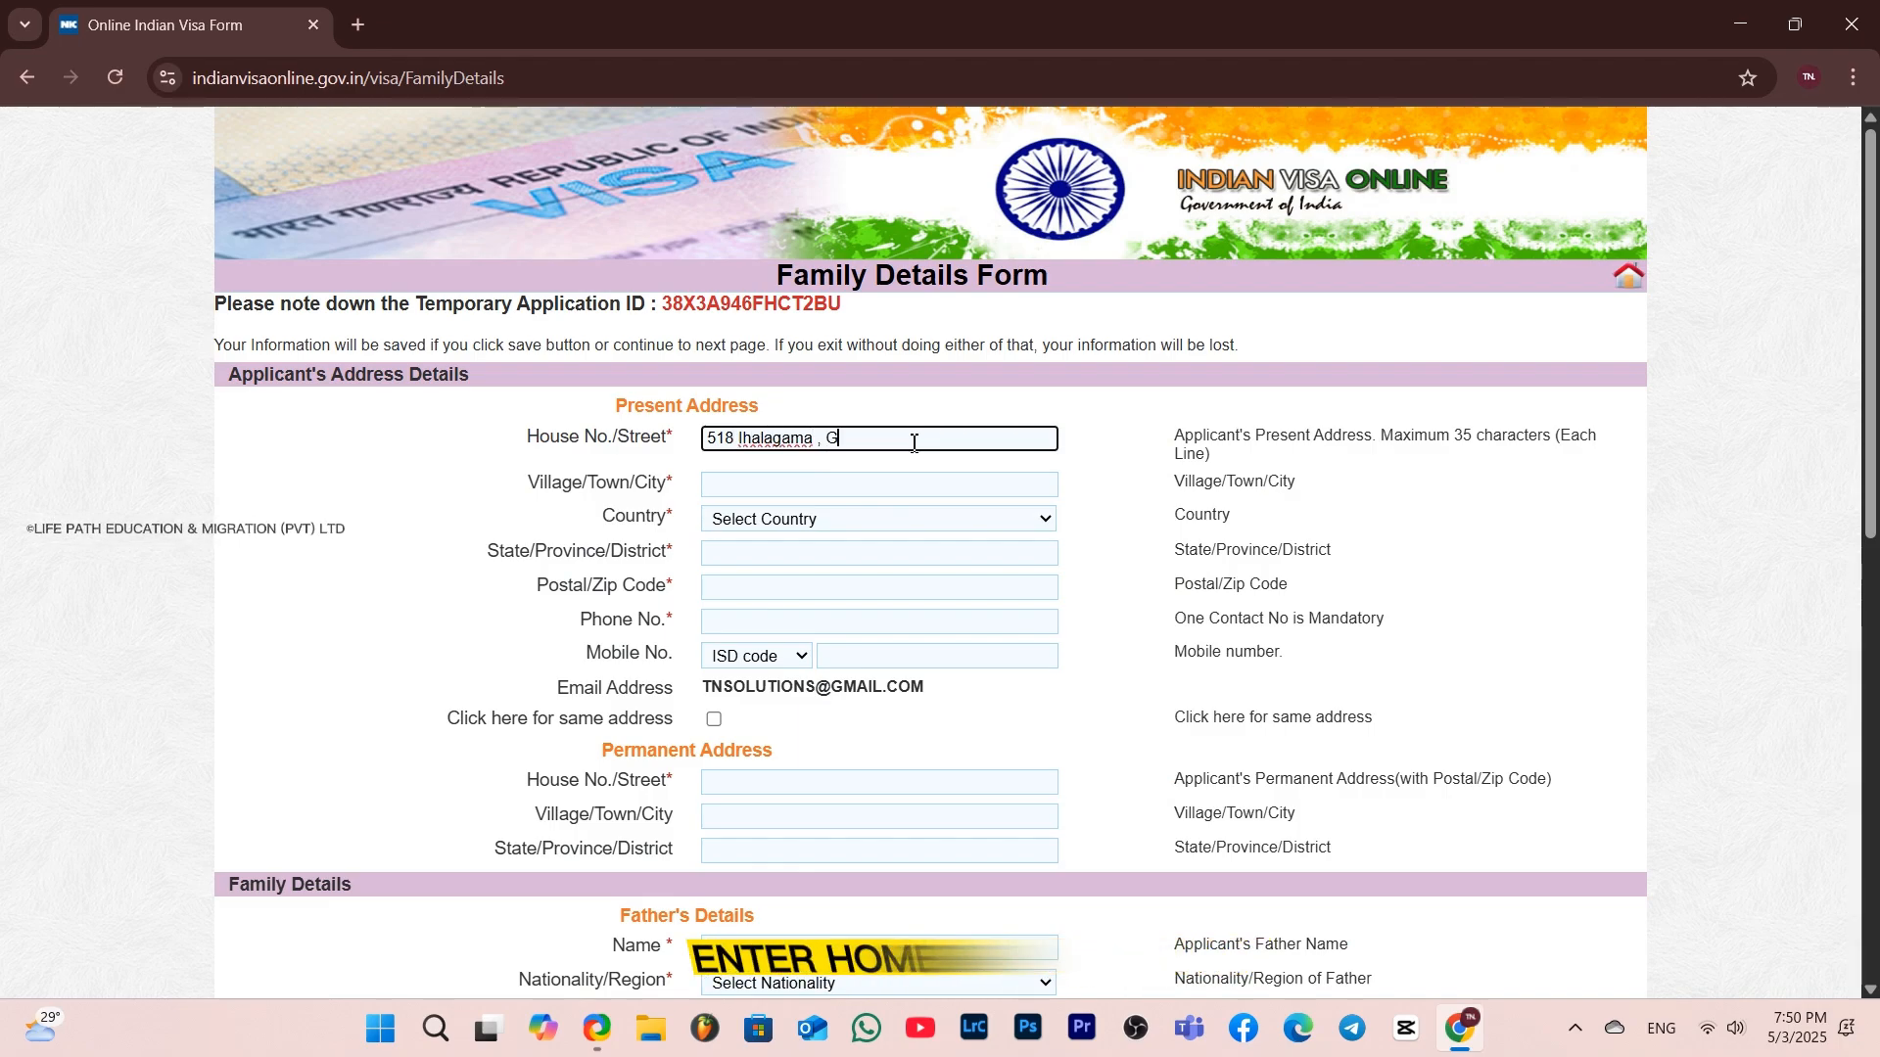
{"action": "left_click", "coordinate": [860, 485]}
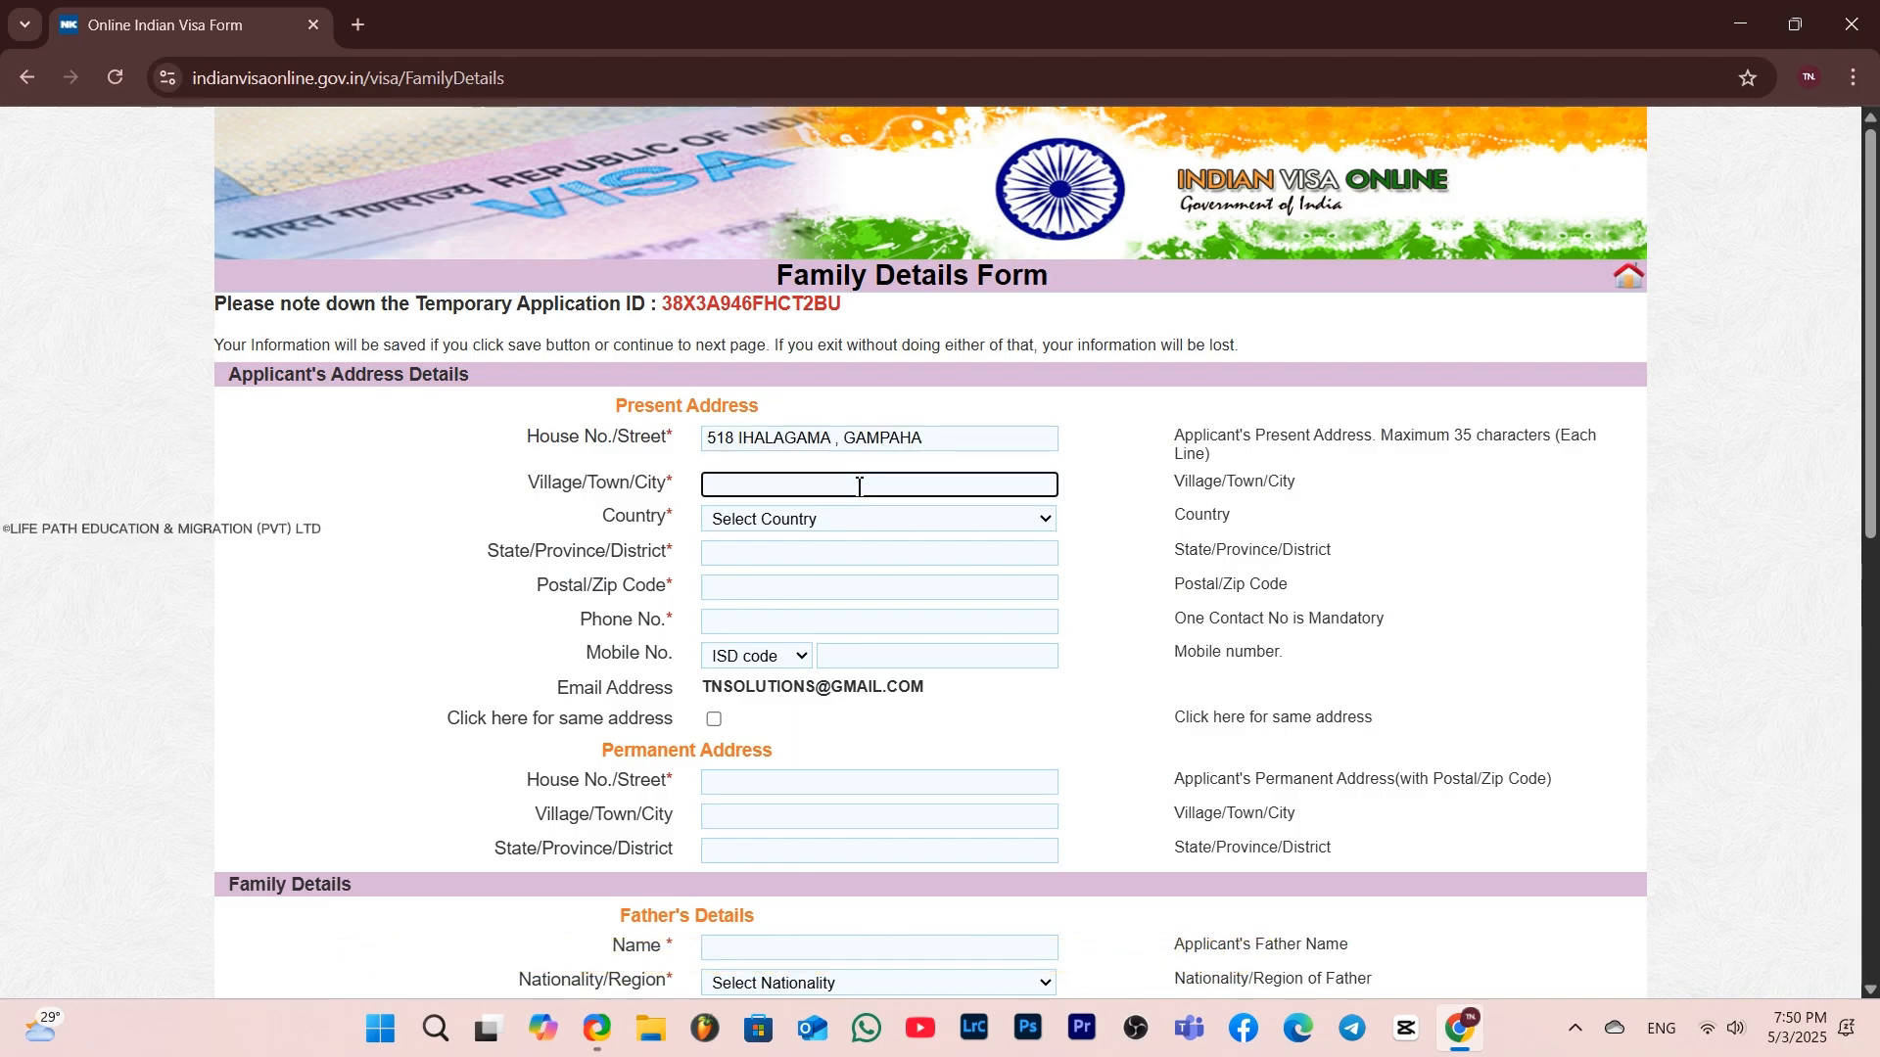
{"action": "type", "text": "Gampaha"}
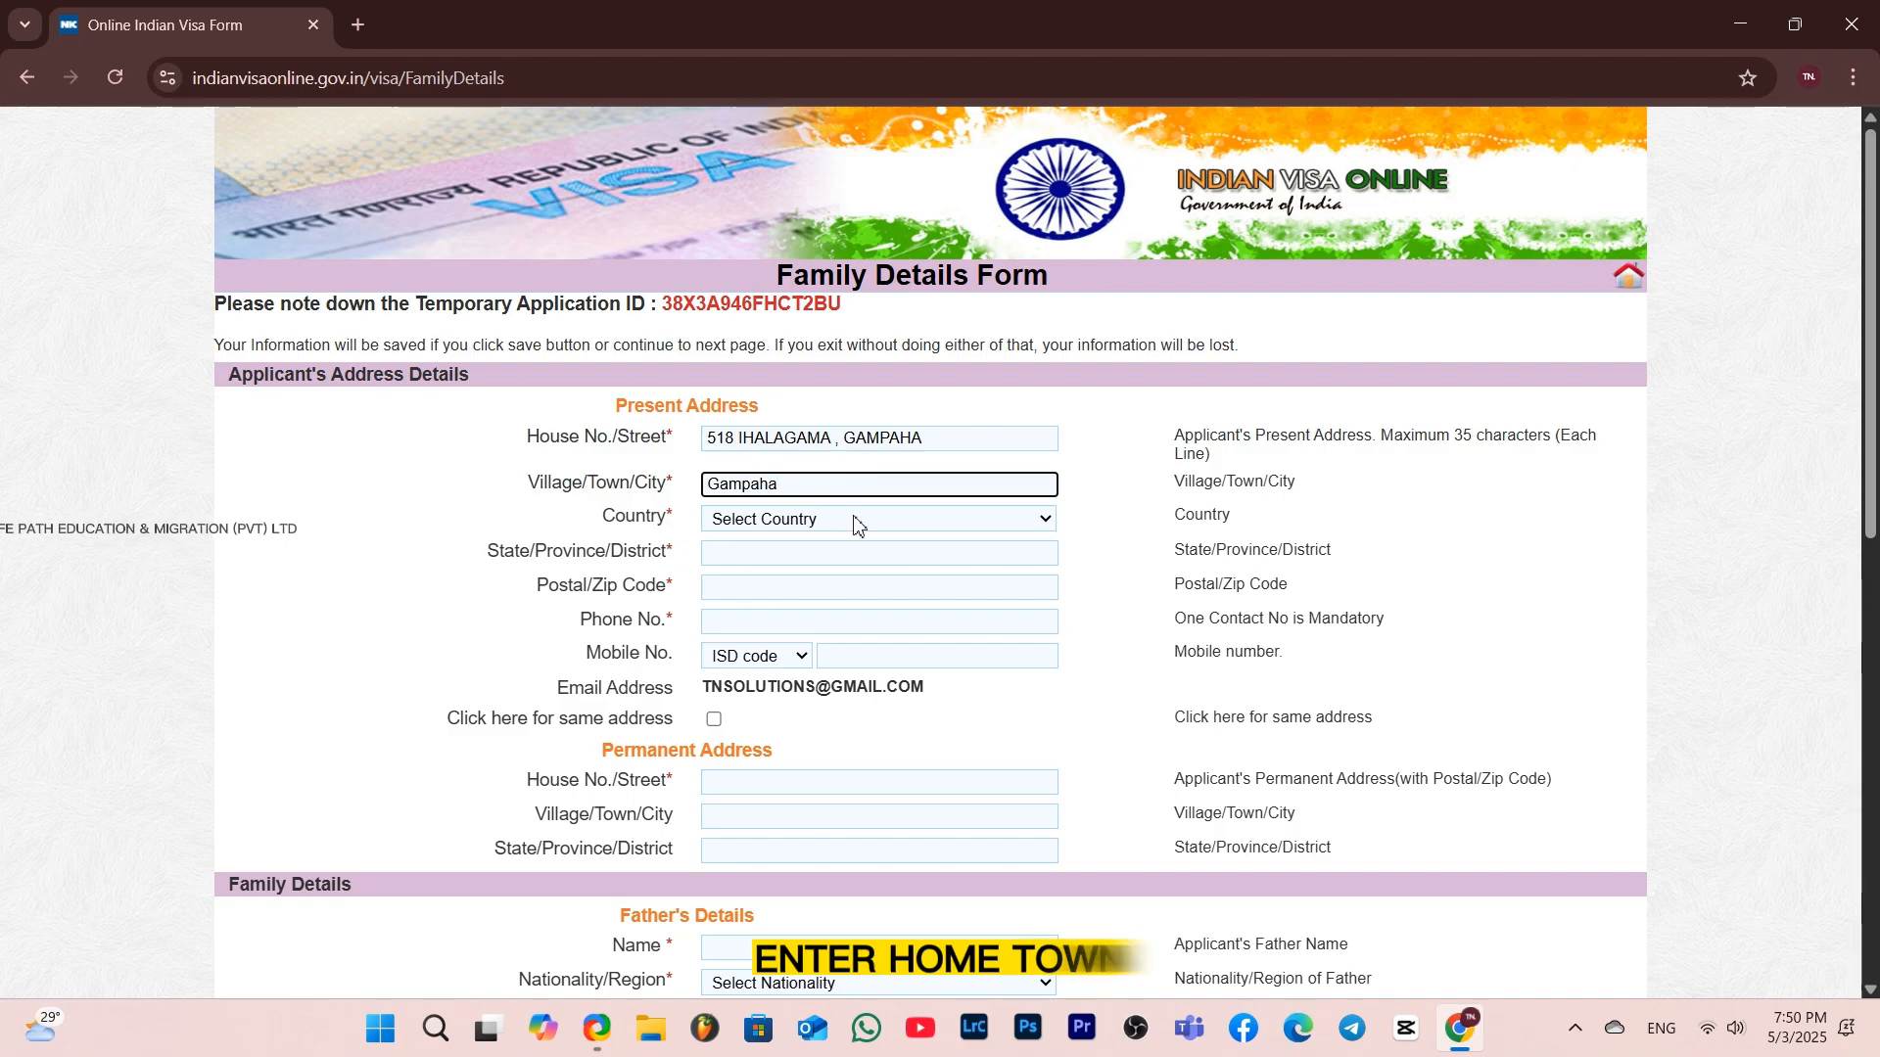
Set the present address country to SRI LANKA and the state/province/district to Western
{"action": "left_click", "coordinate": [854, 521]}
{"action": "type", "text": "sri"}
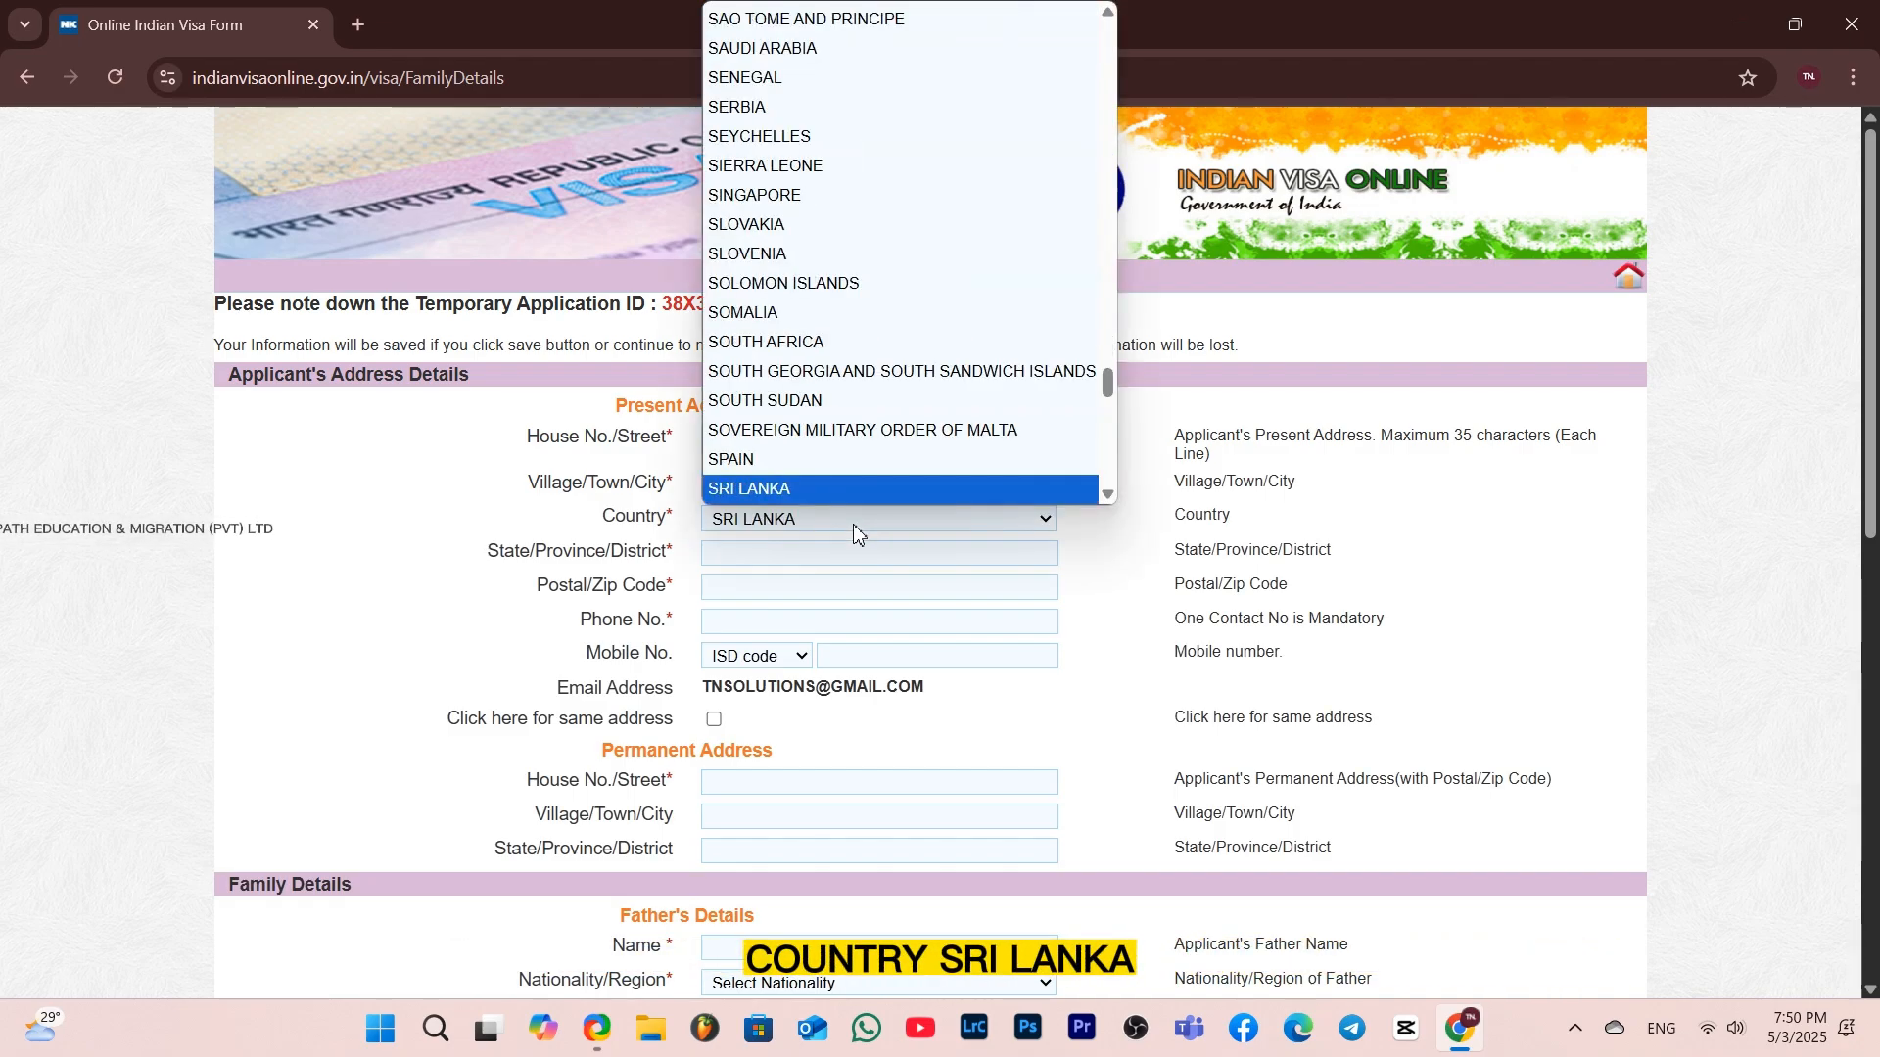
{"action": "key", "text": "Return"}
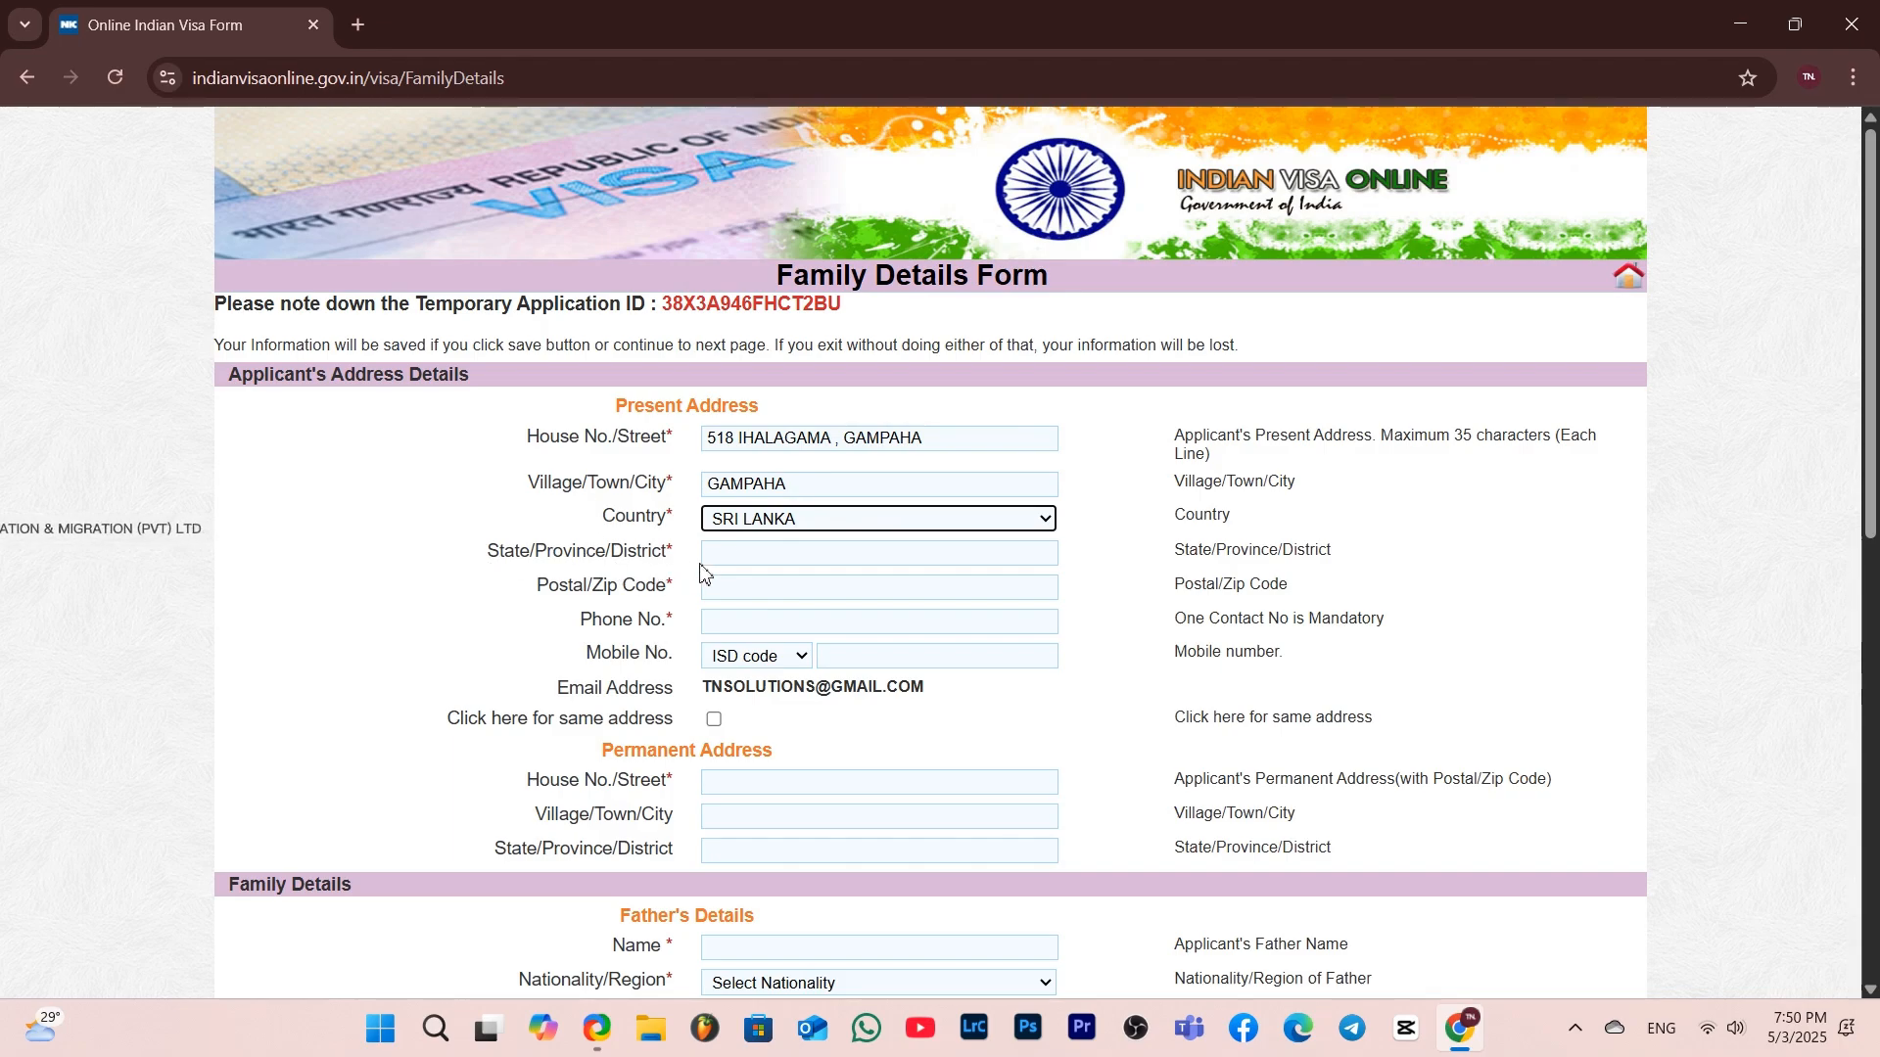
{"action": "left_click", "coordinate": [745, 554]}
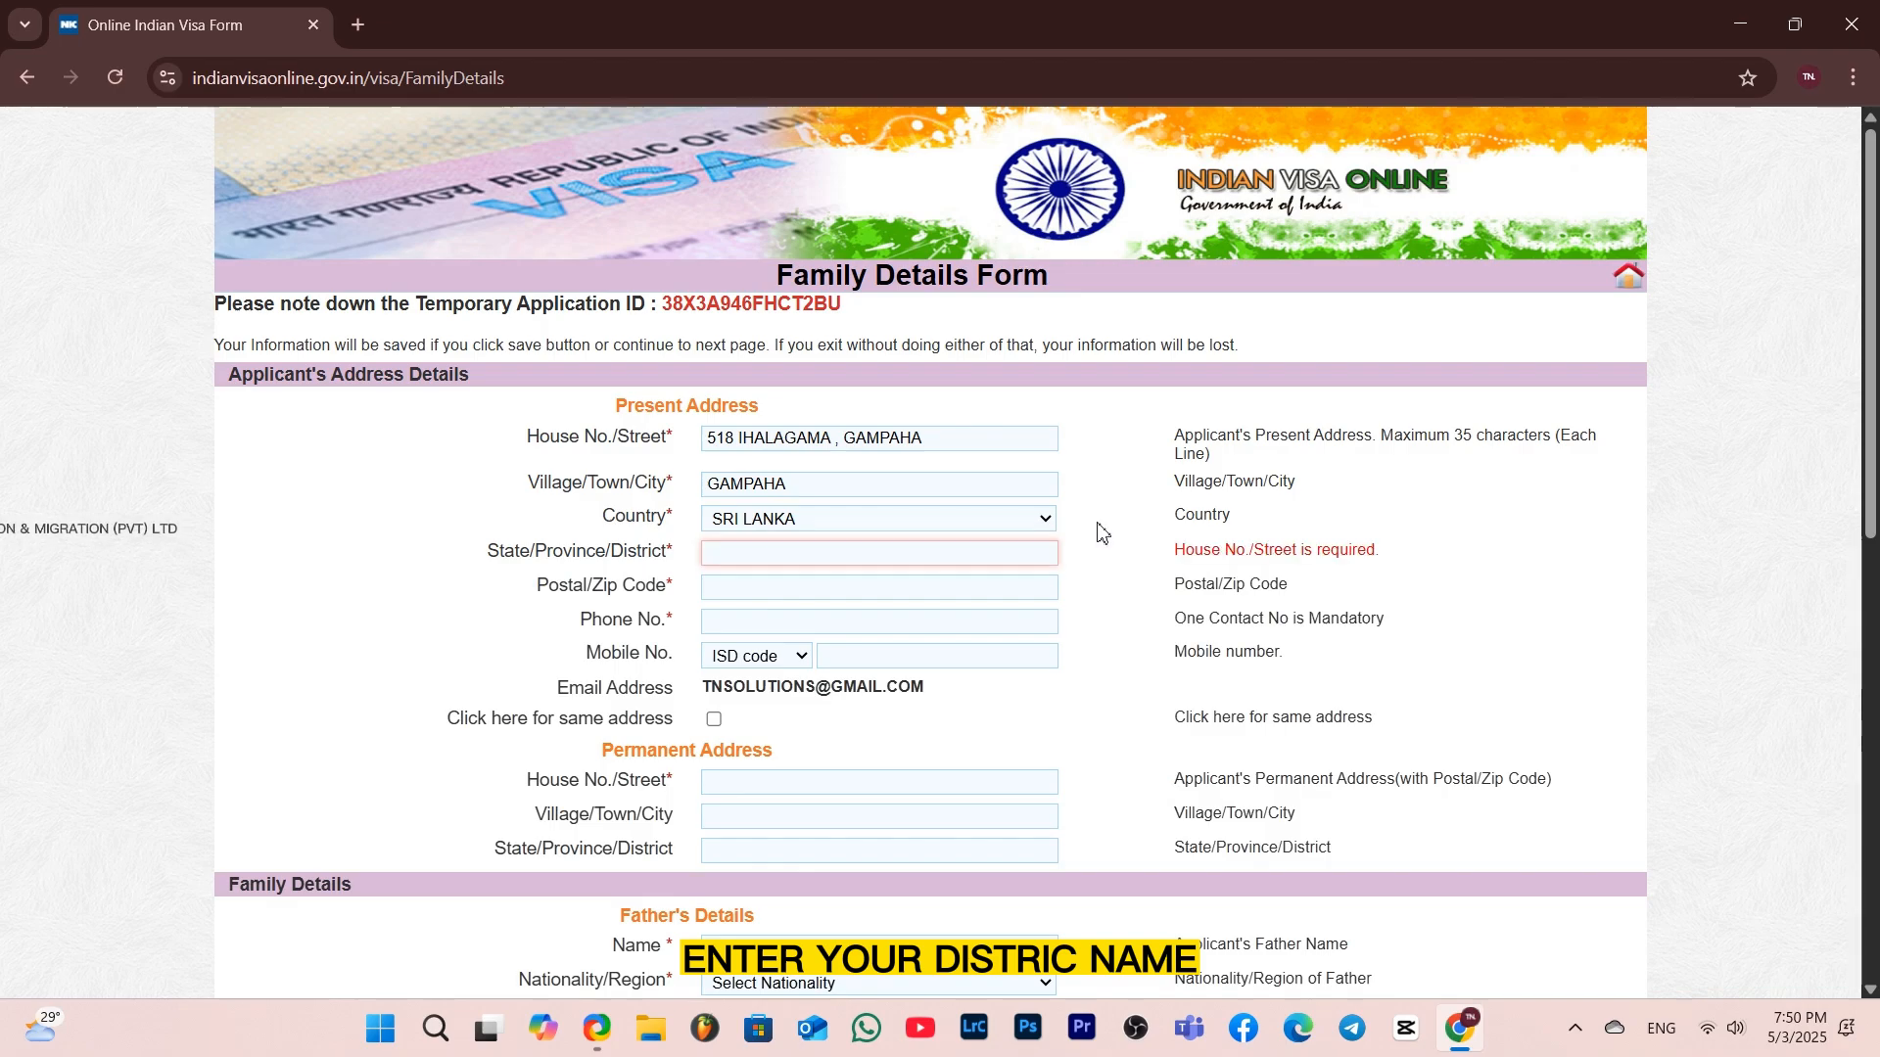
{"action": "type", "text": "Western"}
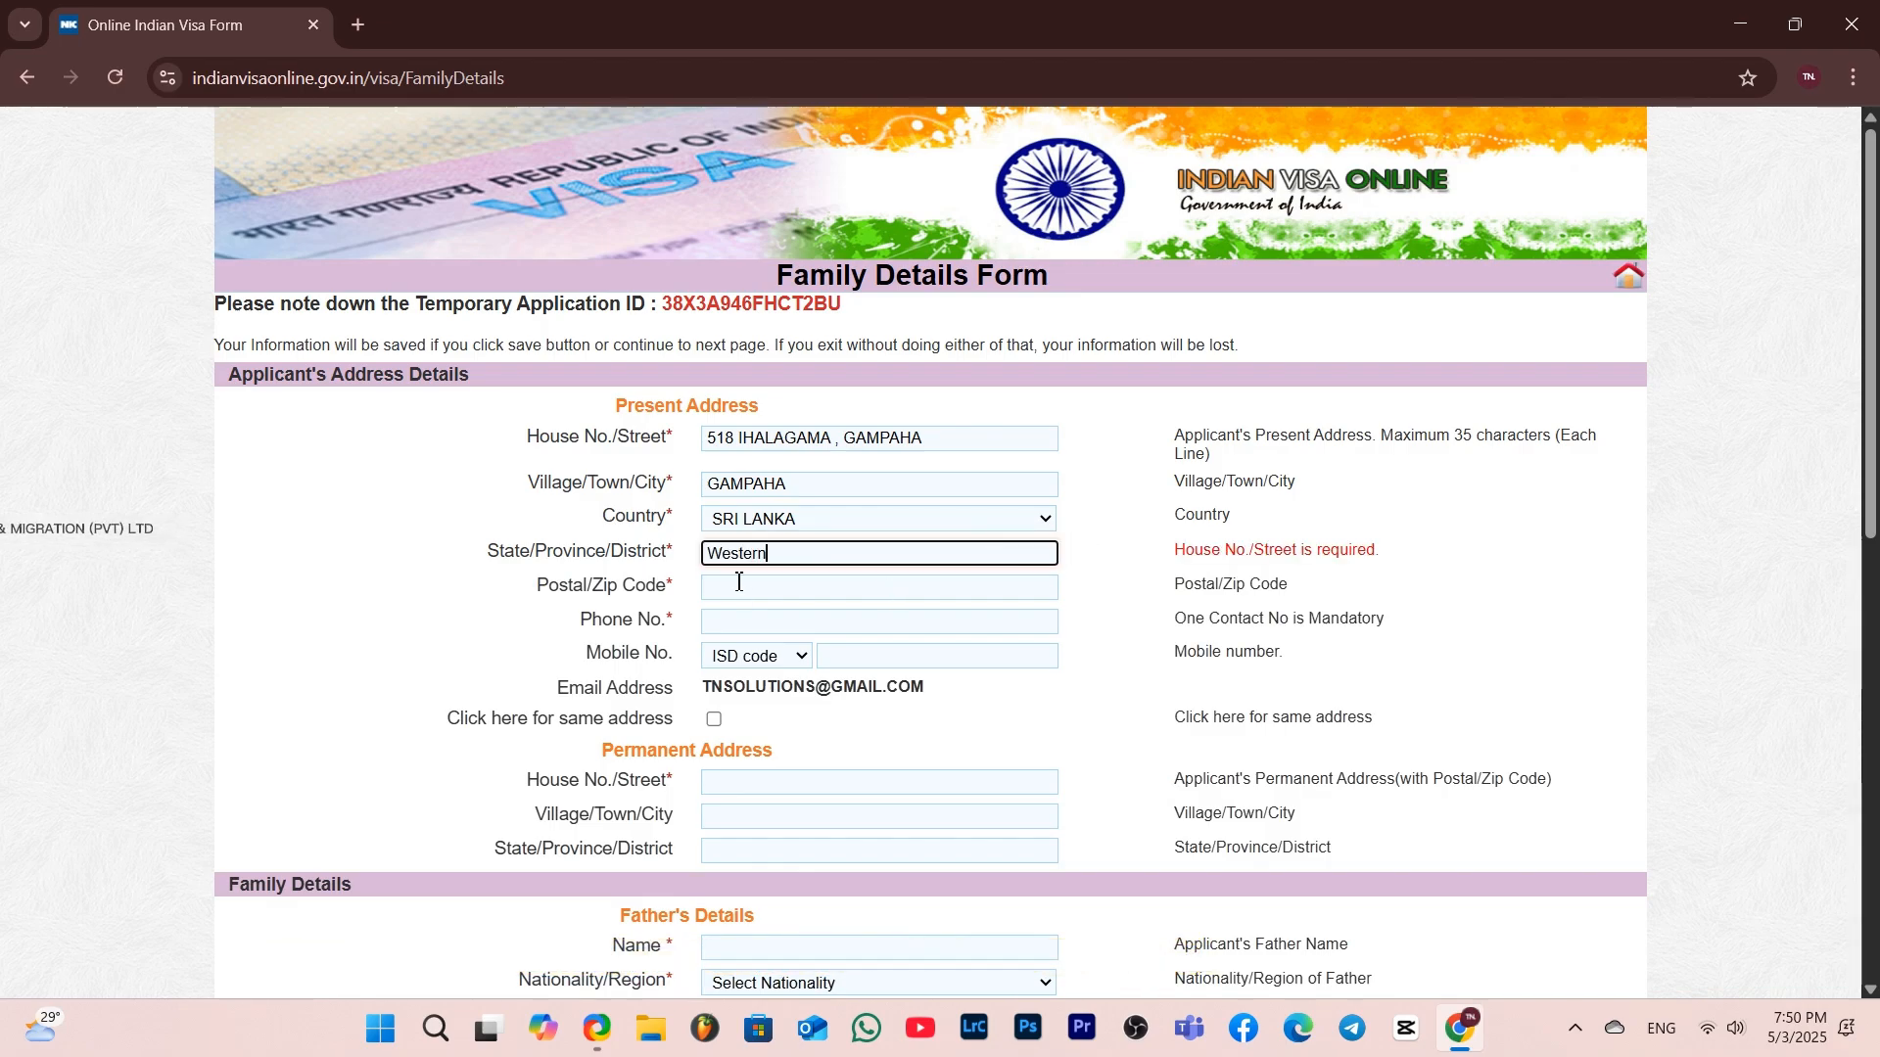
Open a new tab, search Google for gampaha postal code, and copy the postal code shown
{"action": "left_click", "coordinate": [361, 27]}
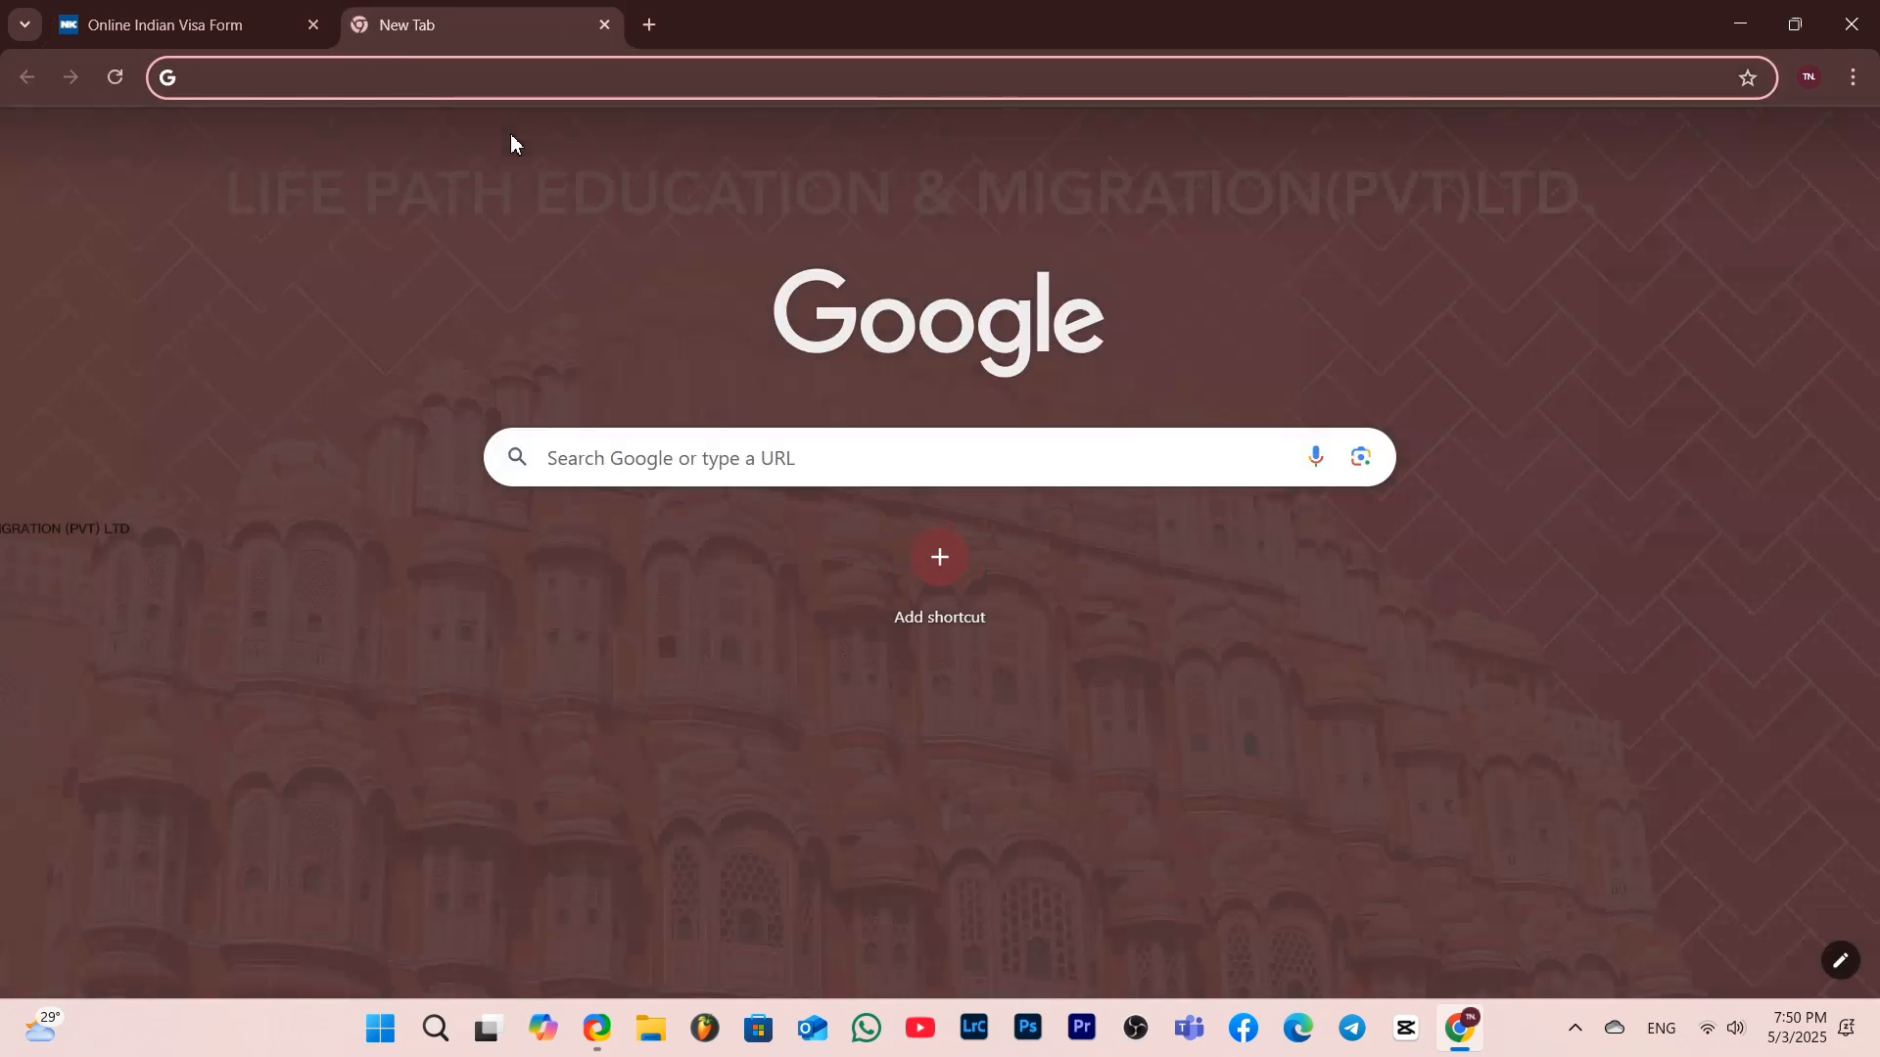
{"action": "type", "text": "gampah"}
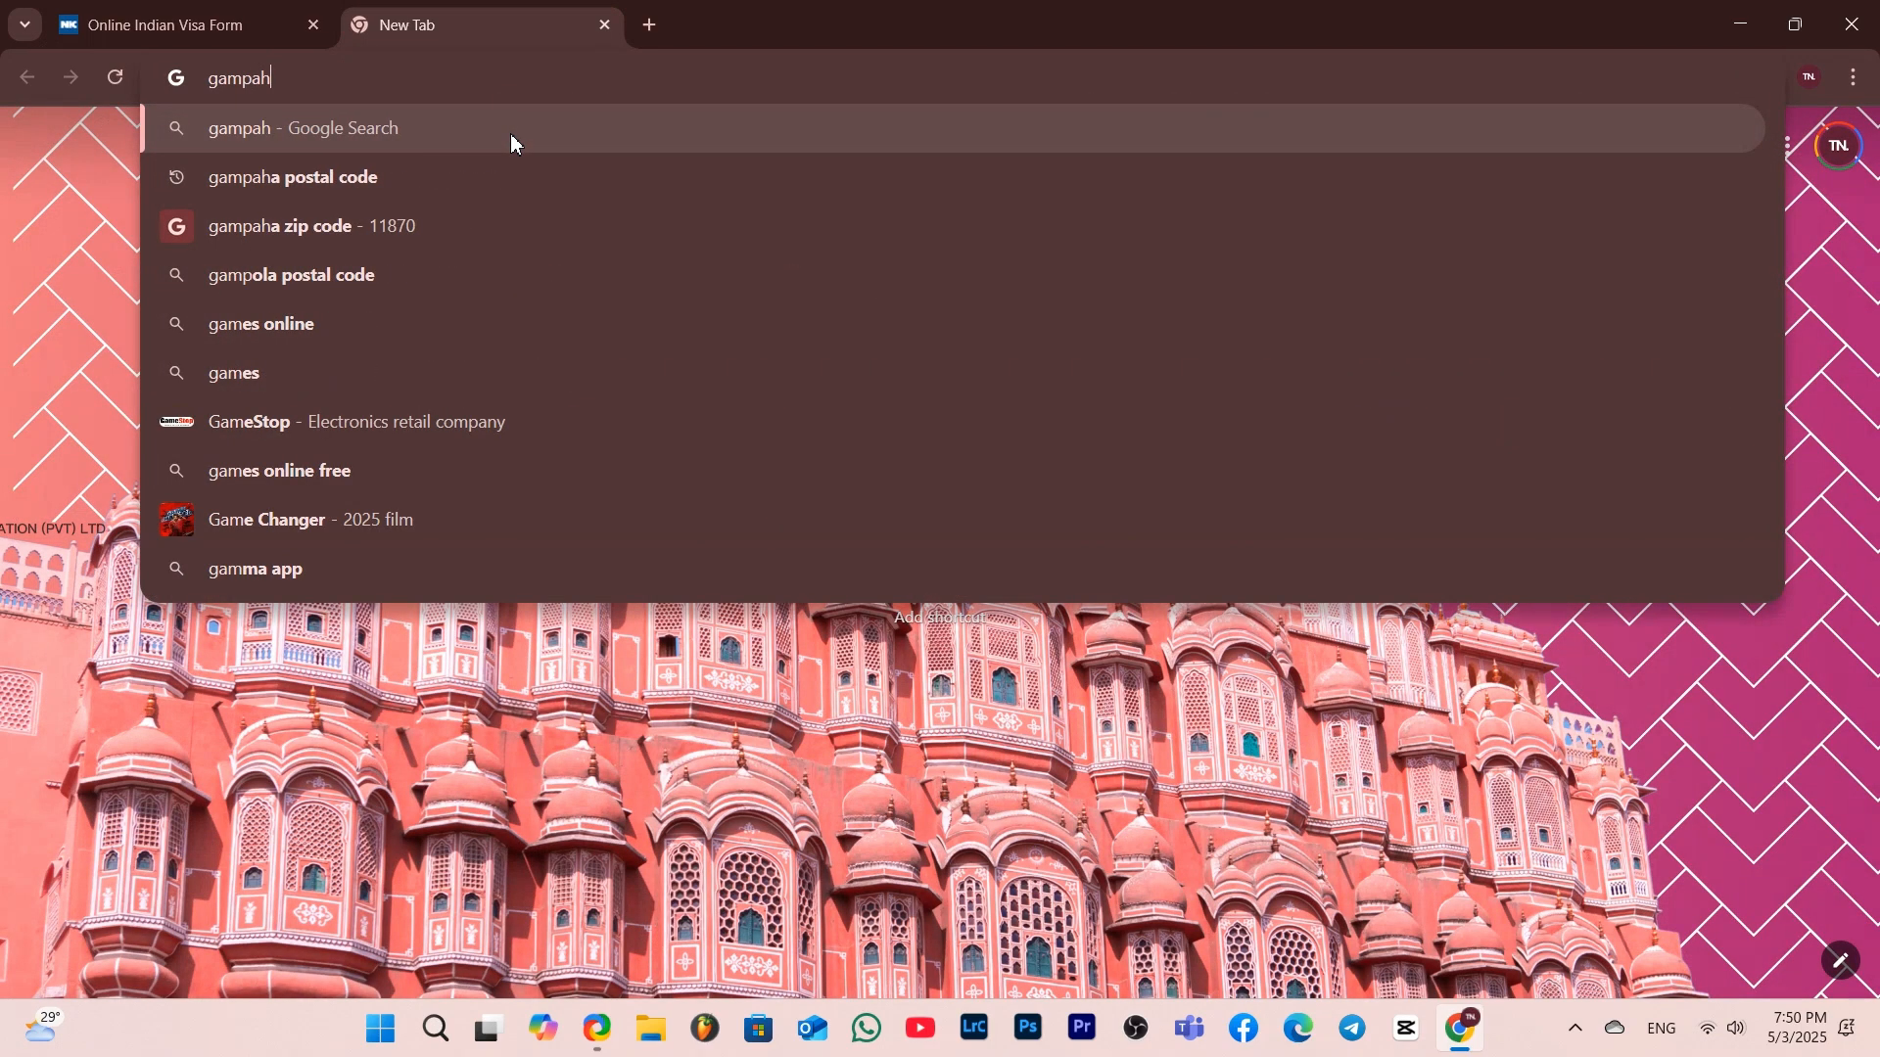
{"action": "type", "text": "a posta"}
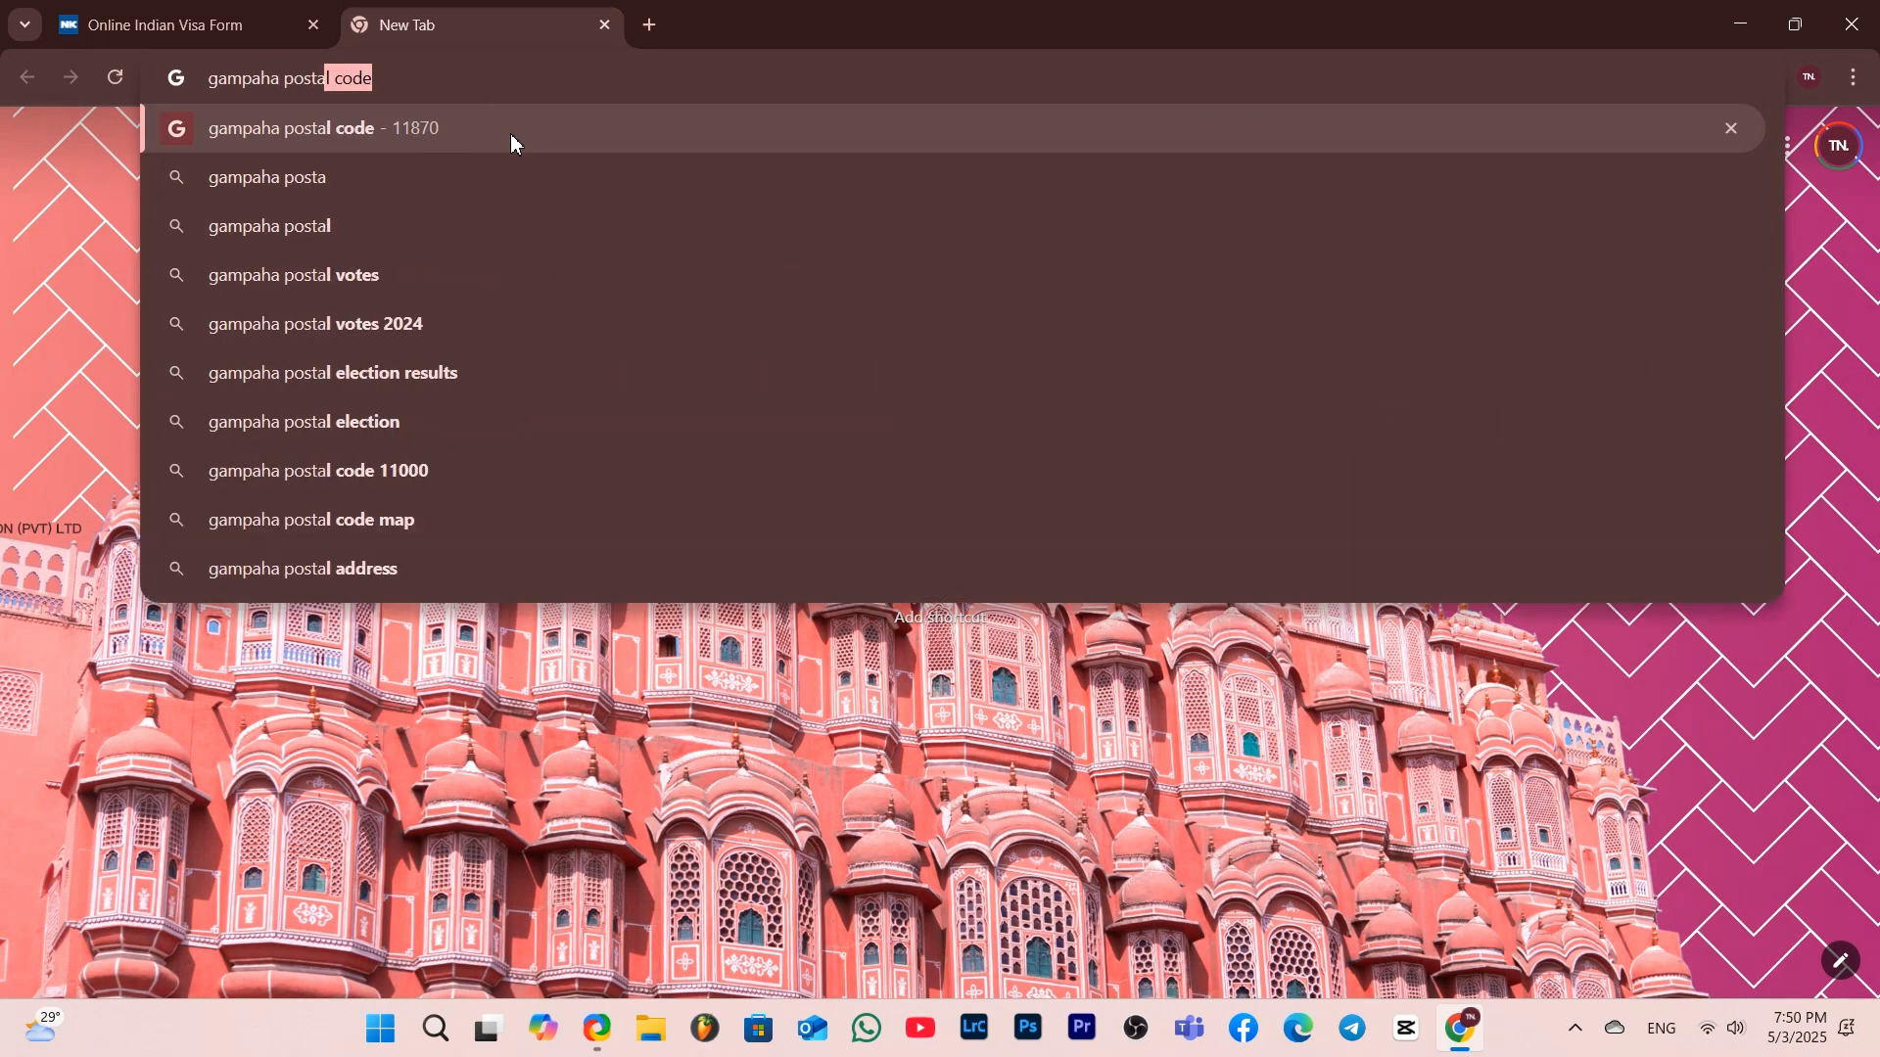
{"action": "type", "text": "l code"}
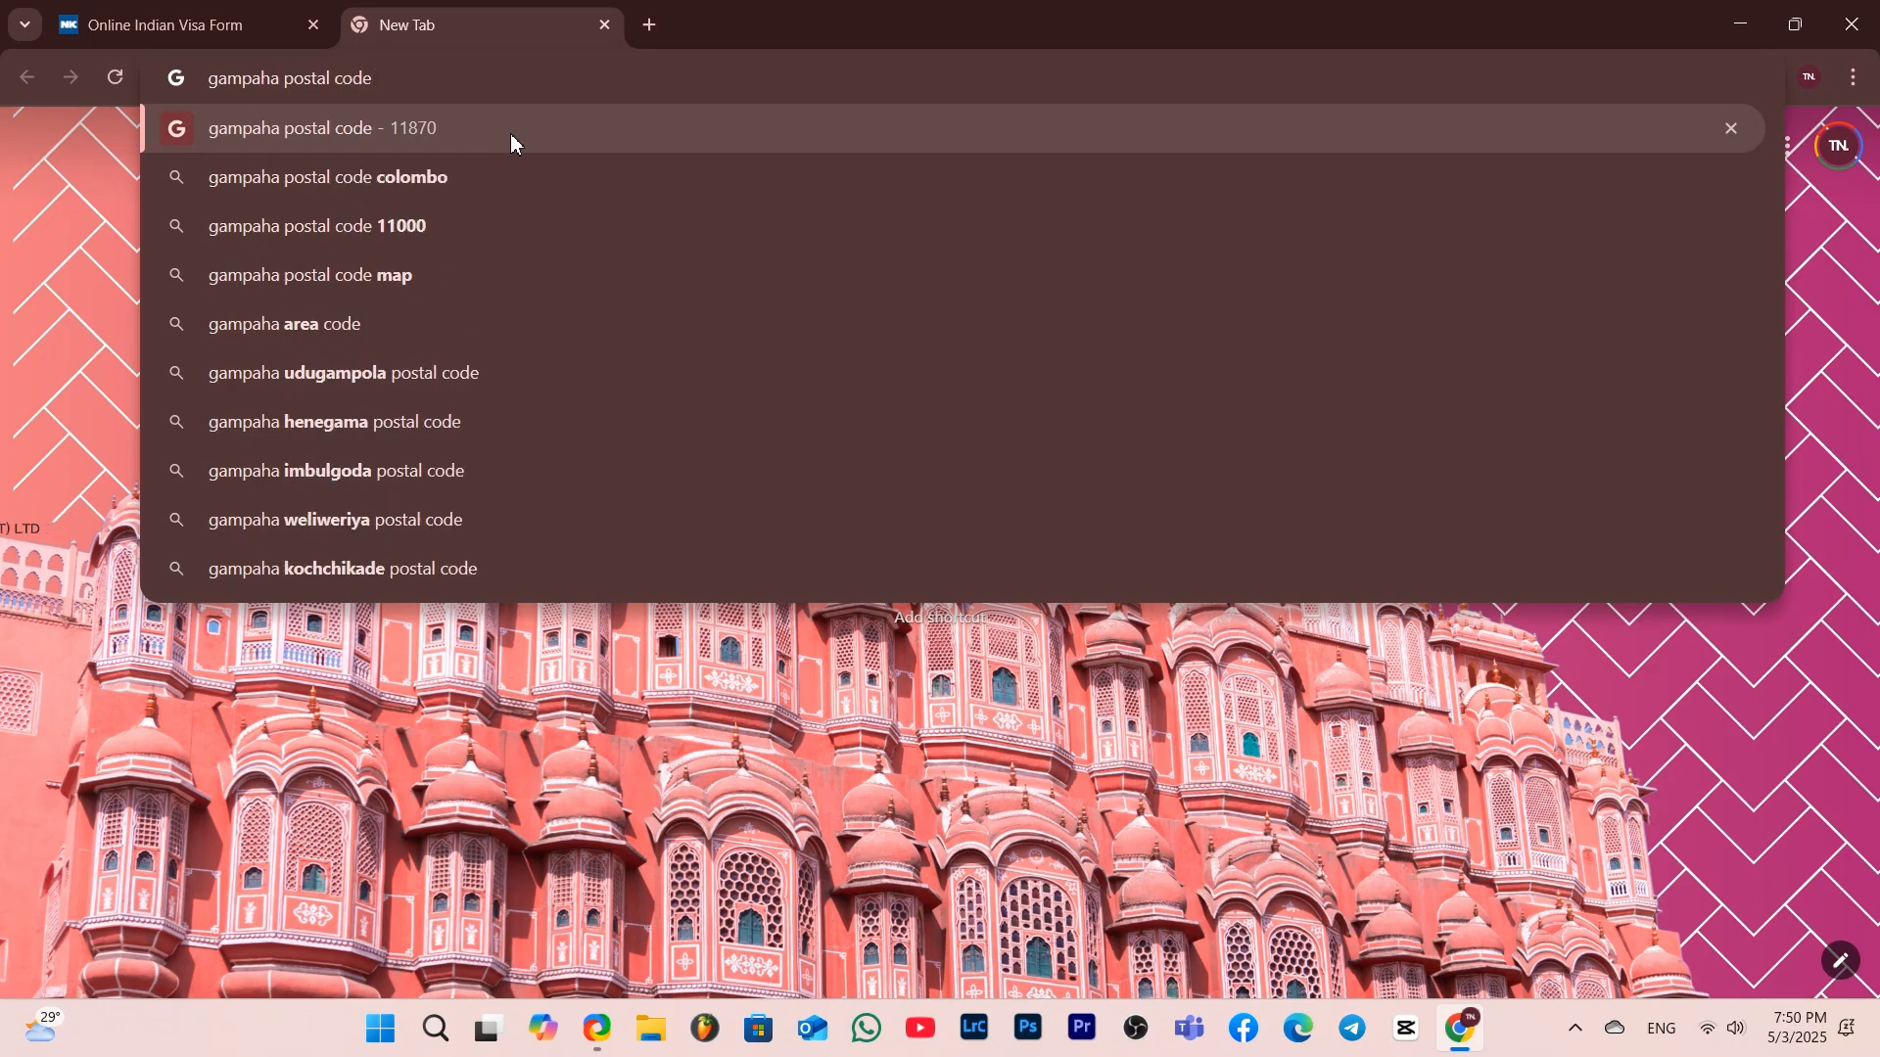
{"action": "key", "text": "Return"}
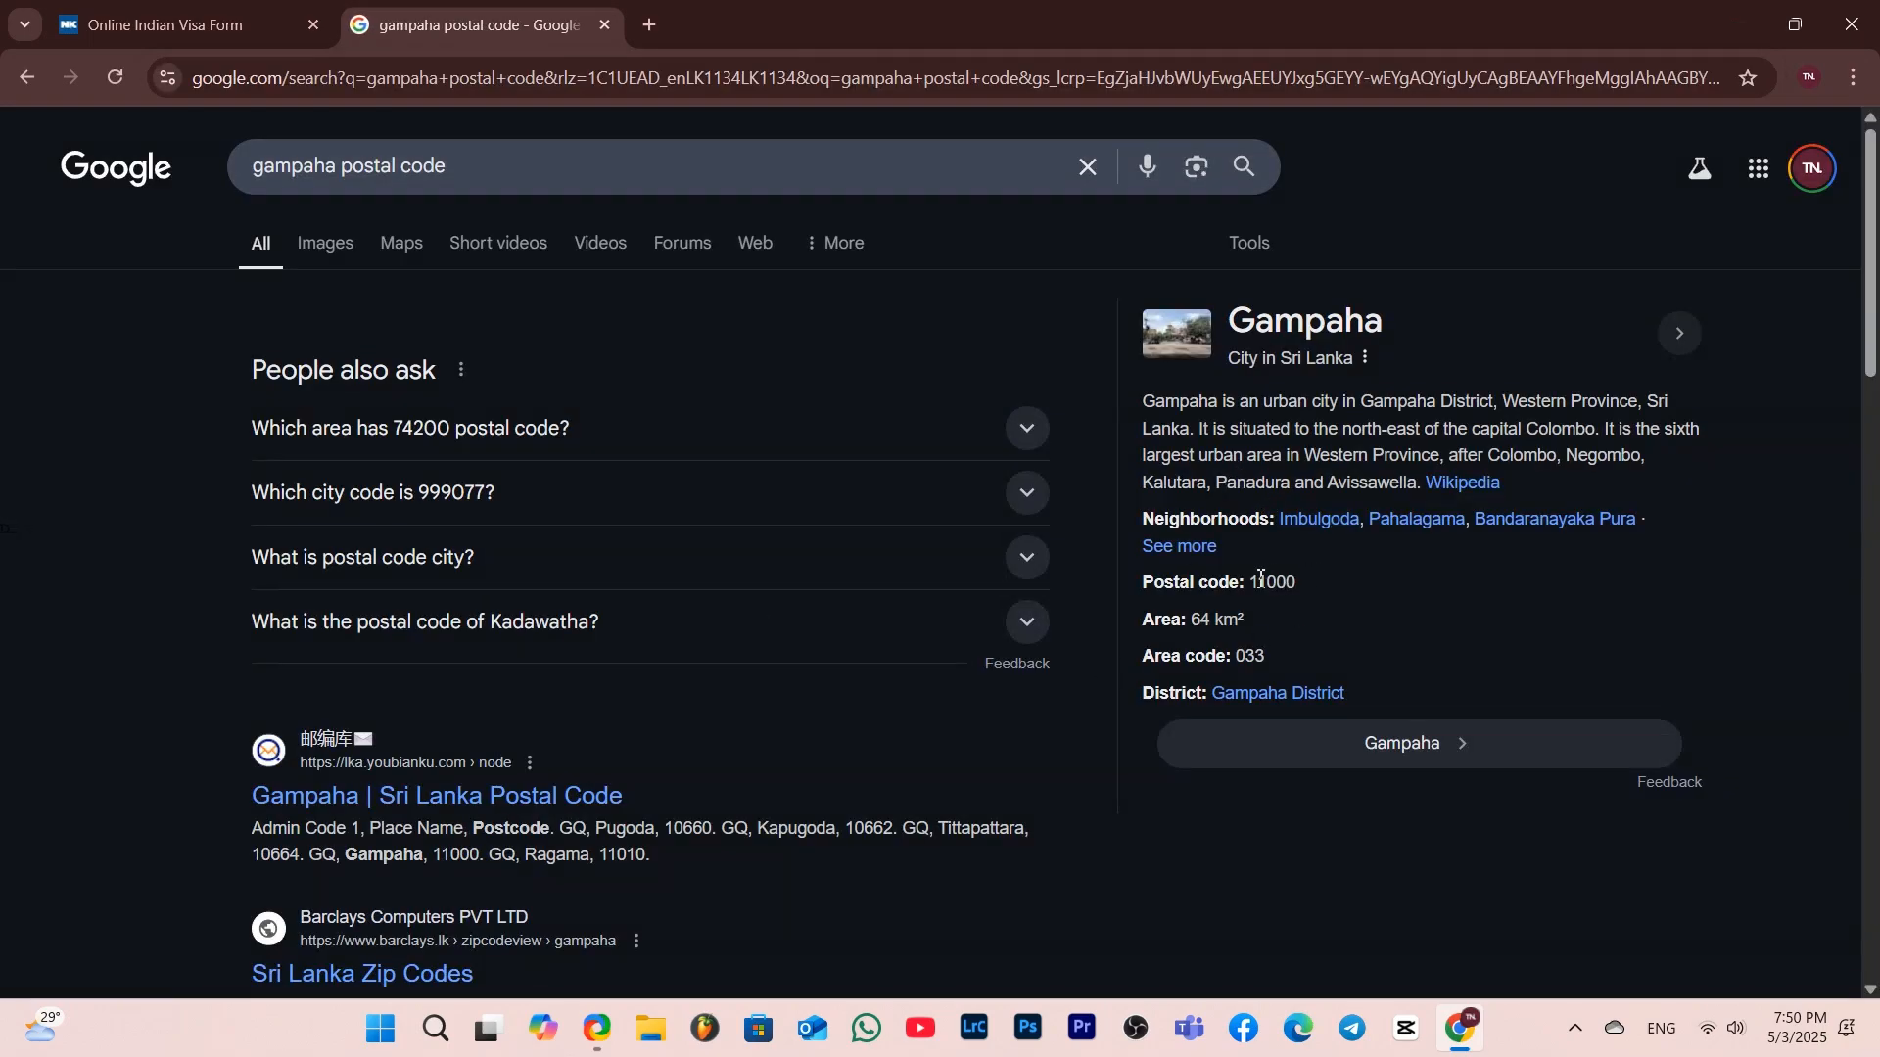
{"action": "left_click_drag", "start_coordinate": [1253, 585], "coordinate": [1305, 595]}
{"action": "key", "text": "ctrl+c"}
Paste 11000 into the postal/zip code field of the visa form
{"action": "left_click", "coordinate": [132, 7]}
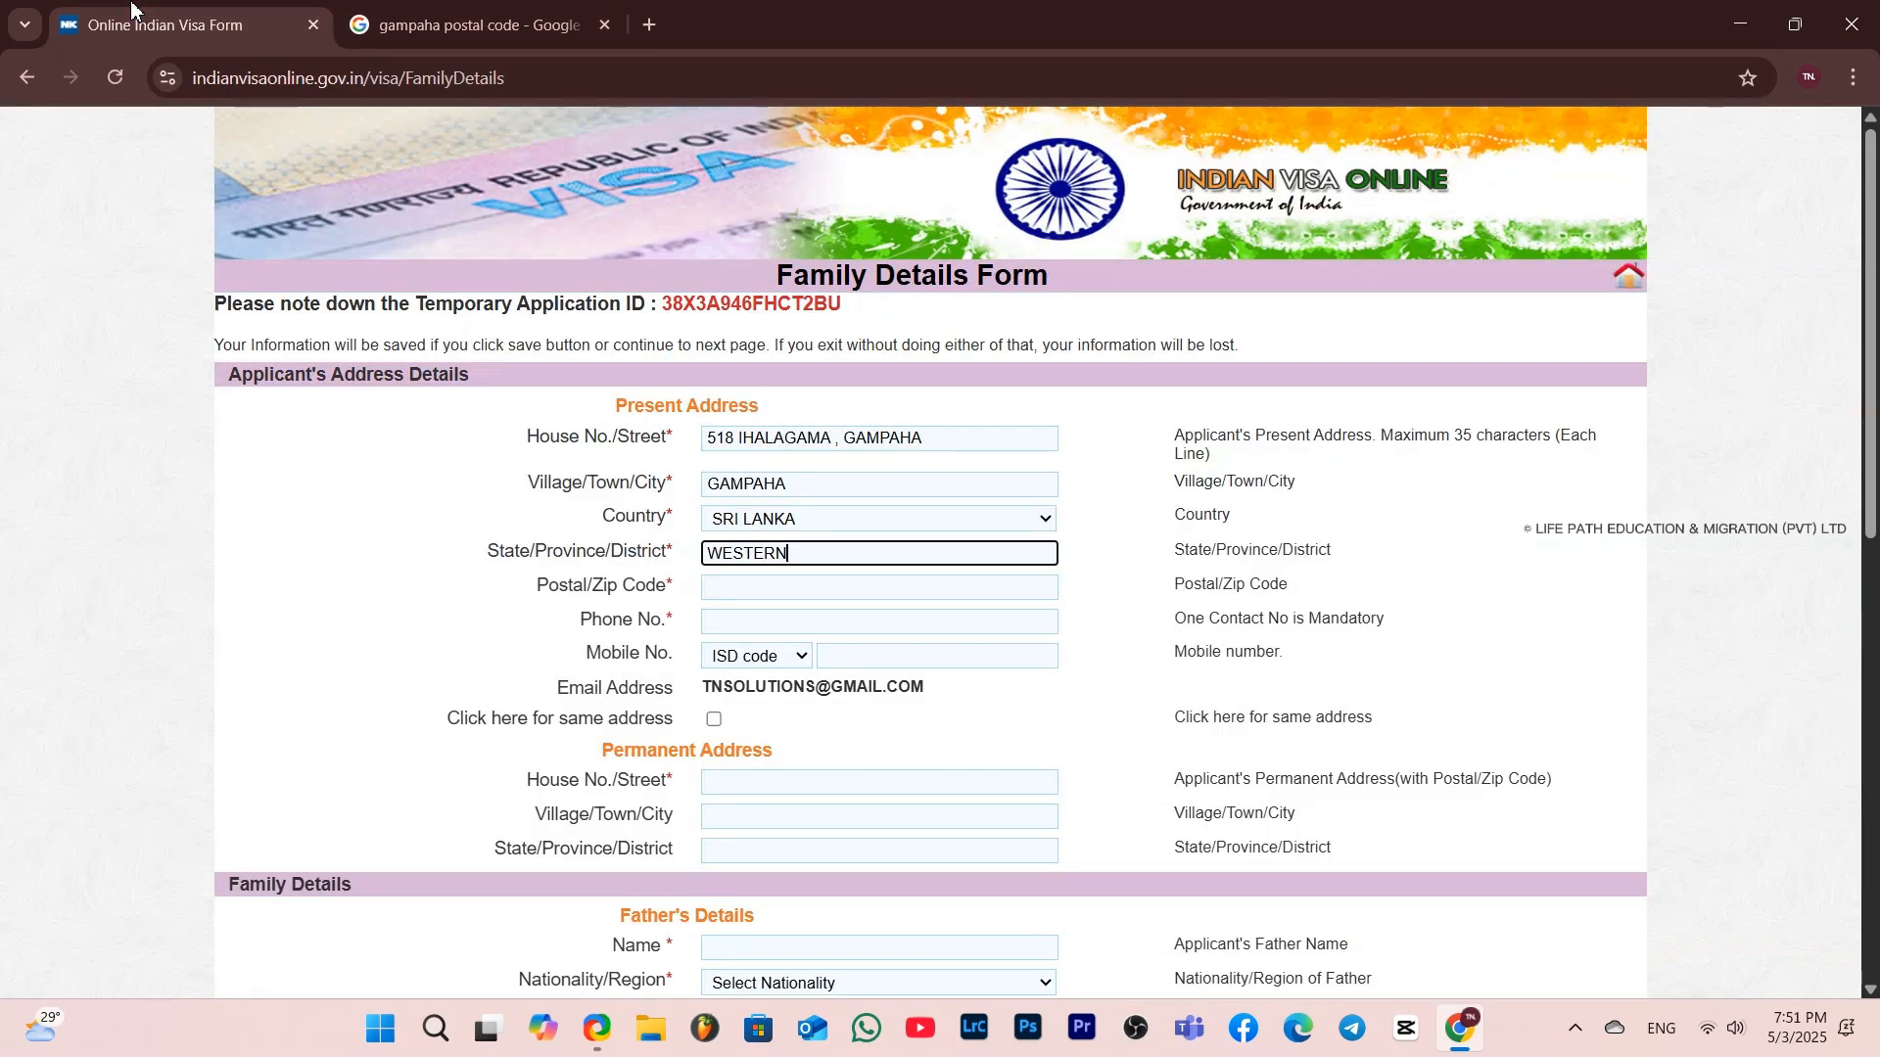
{"action": "left_click", "coordinate": [733, 593]}
{"action": "key", "text": "ctrl+v"}
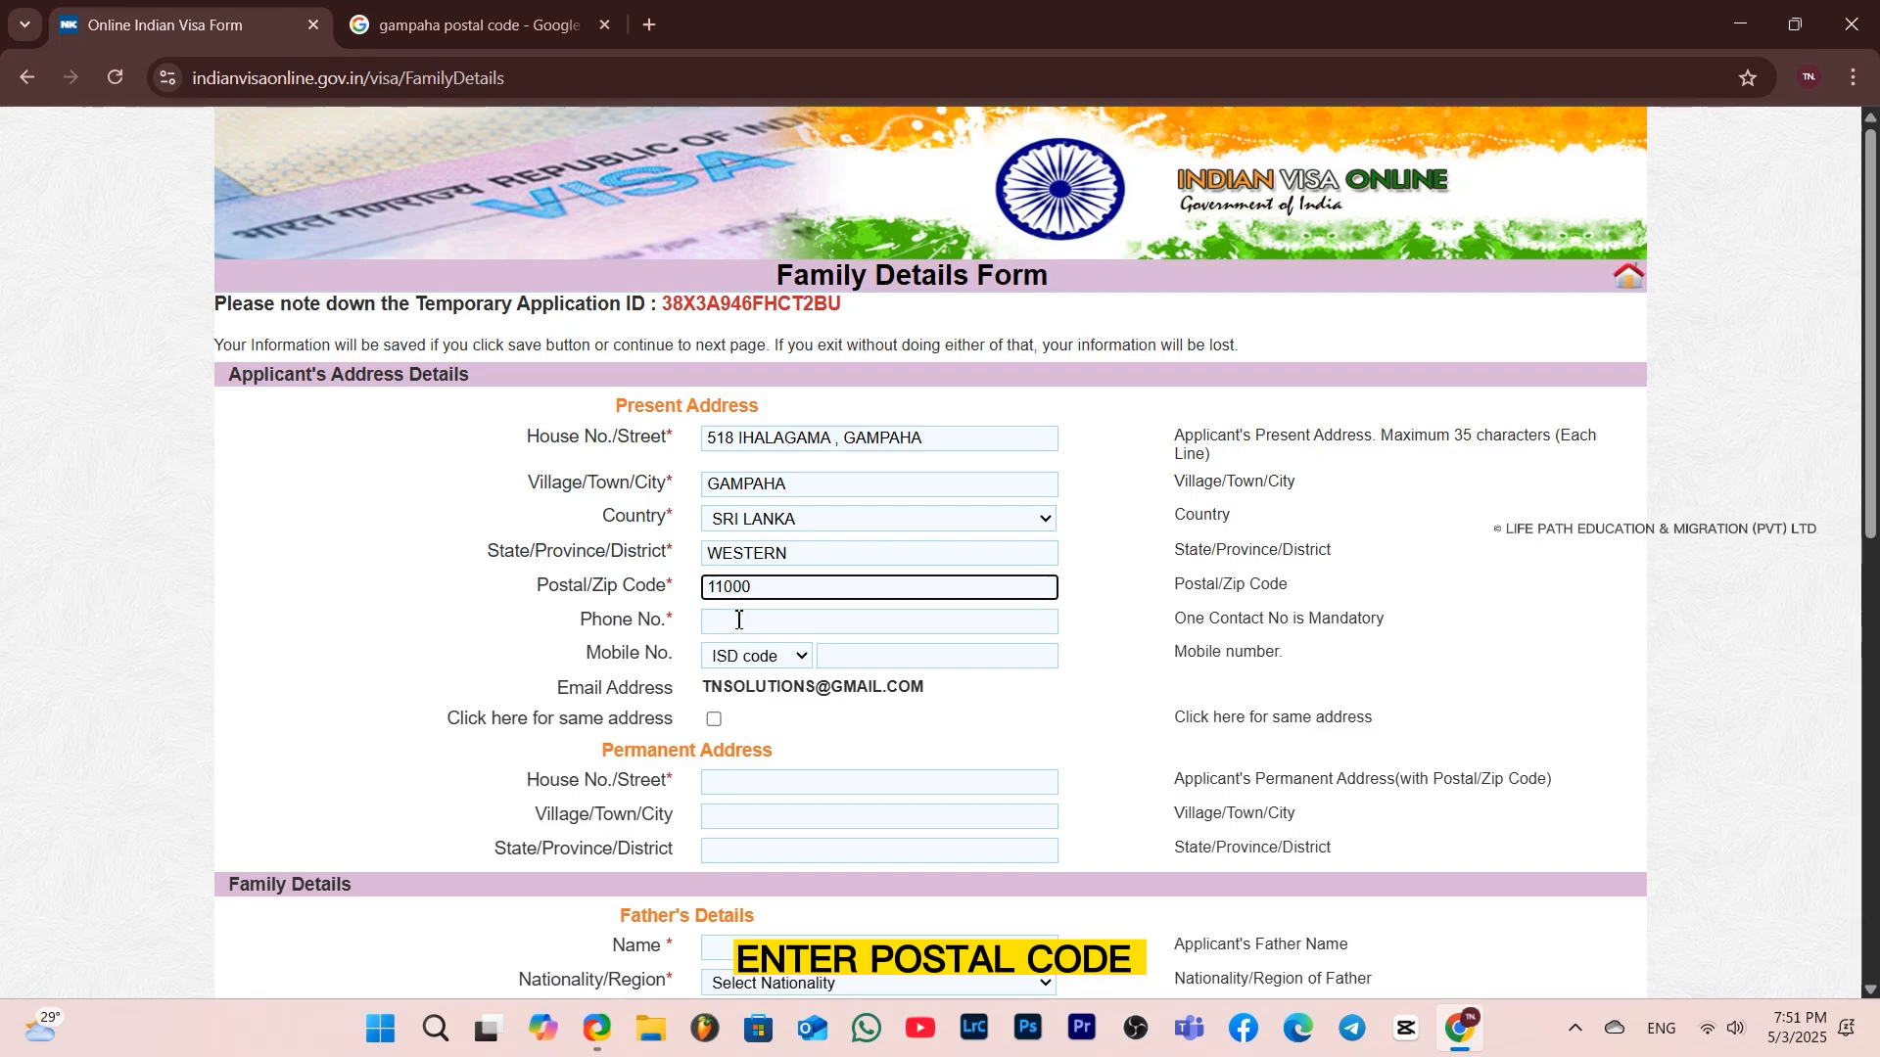
Enter the applicant's phone number, and the mobile number with the 94 - SRI LANKA ISD code
{"action": "left_click", "coordinate": [739, 620]}
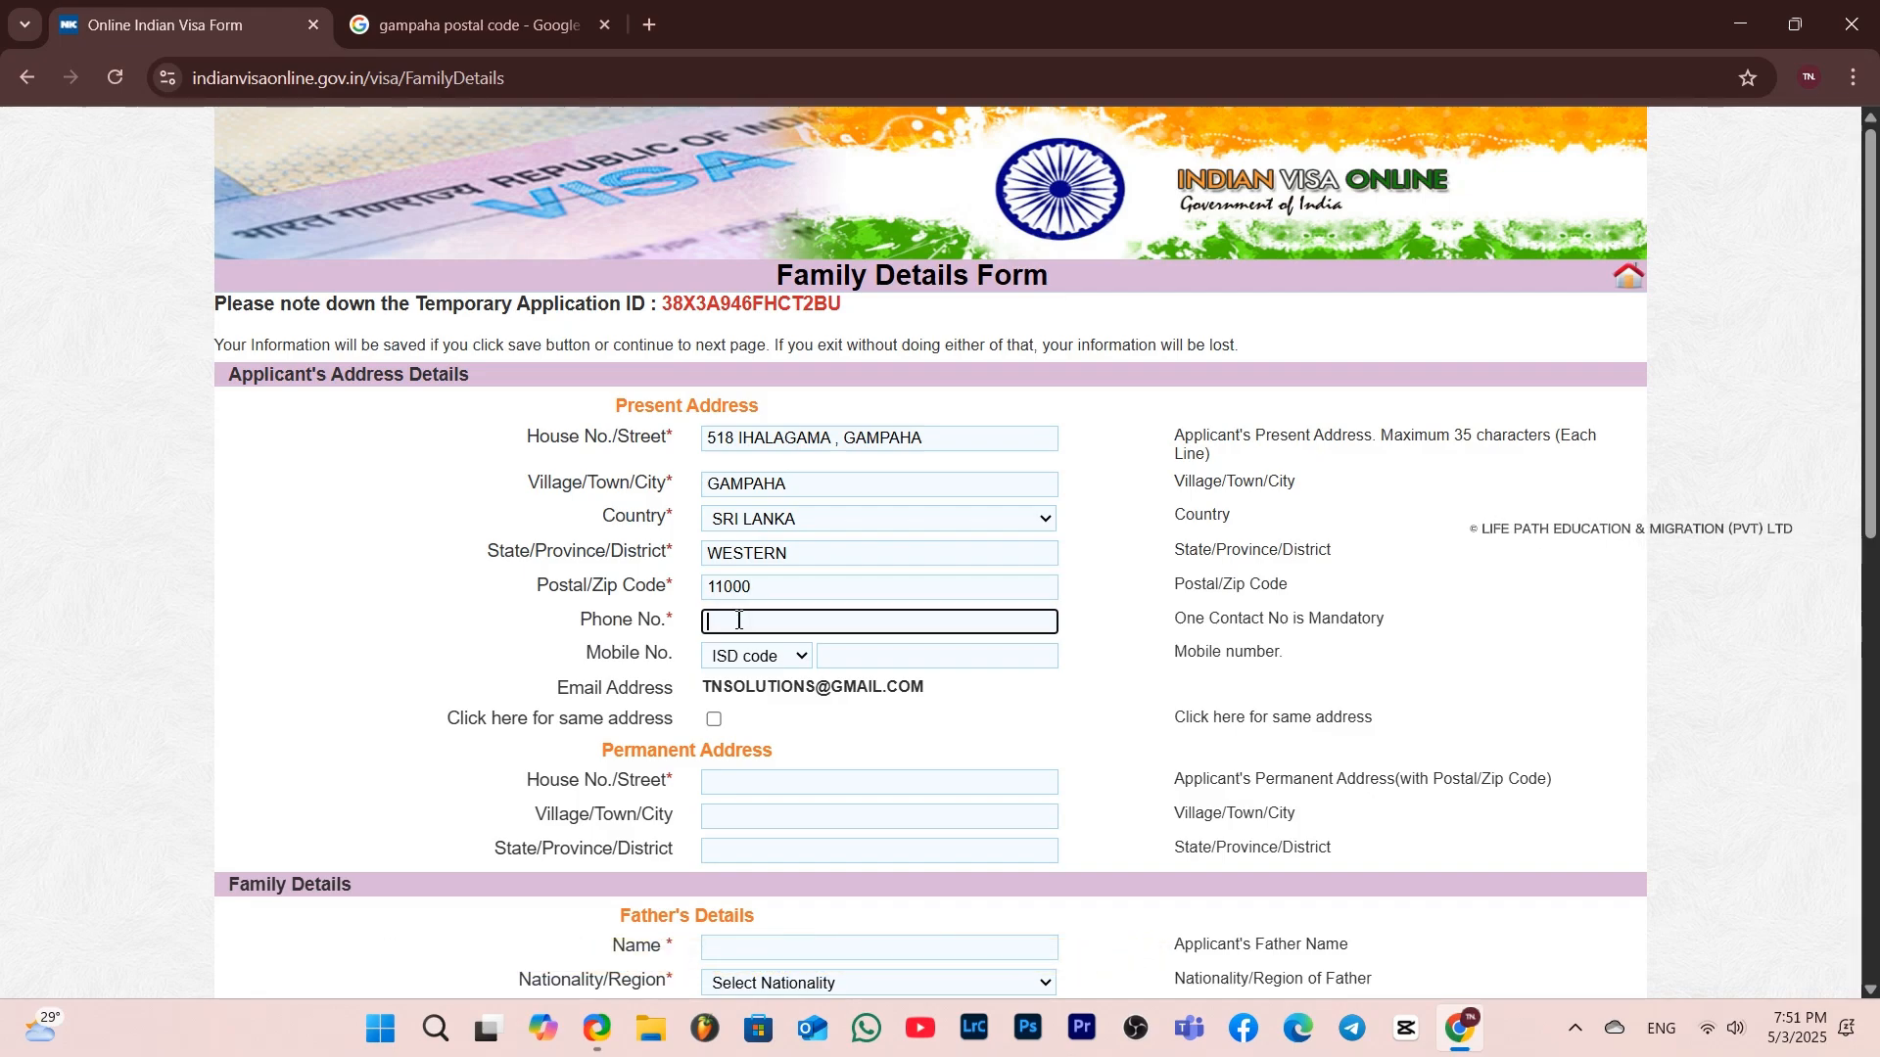
{"action": "left_click", "coordinate": [744, 662]}
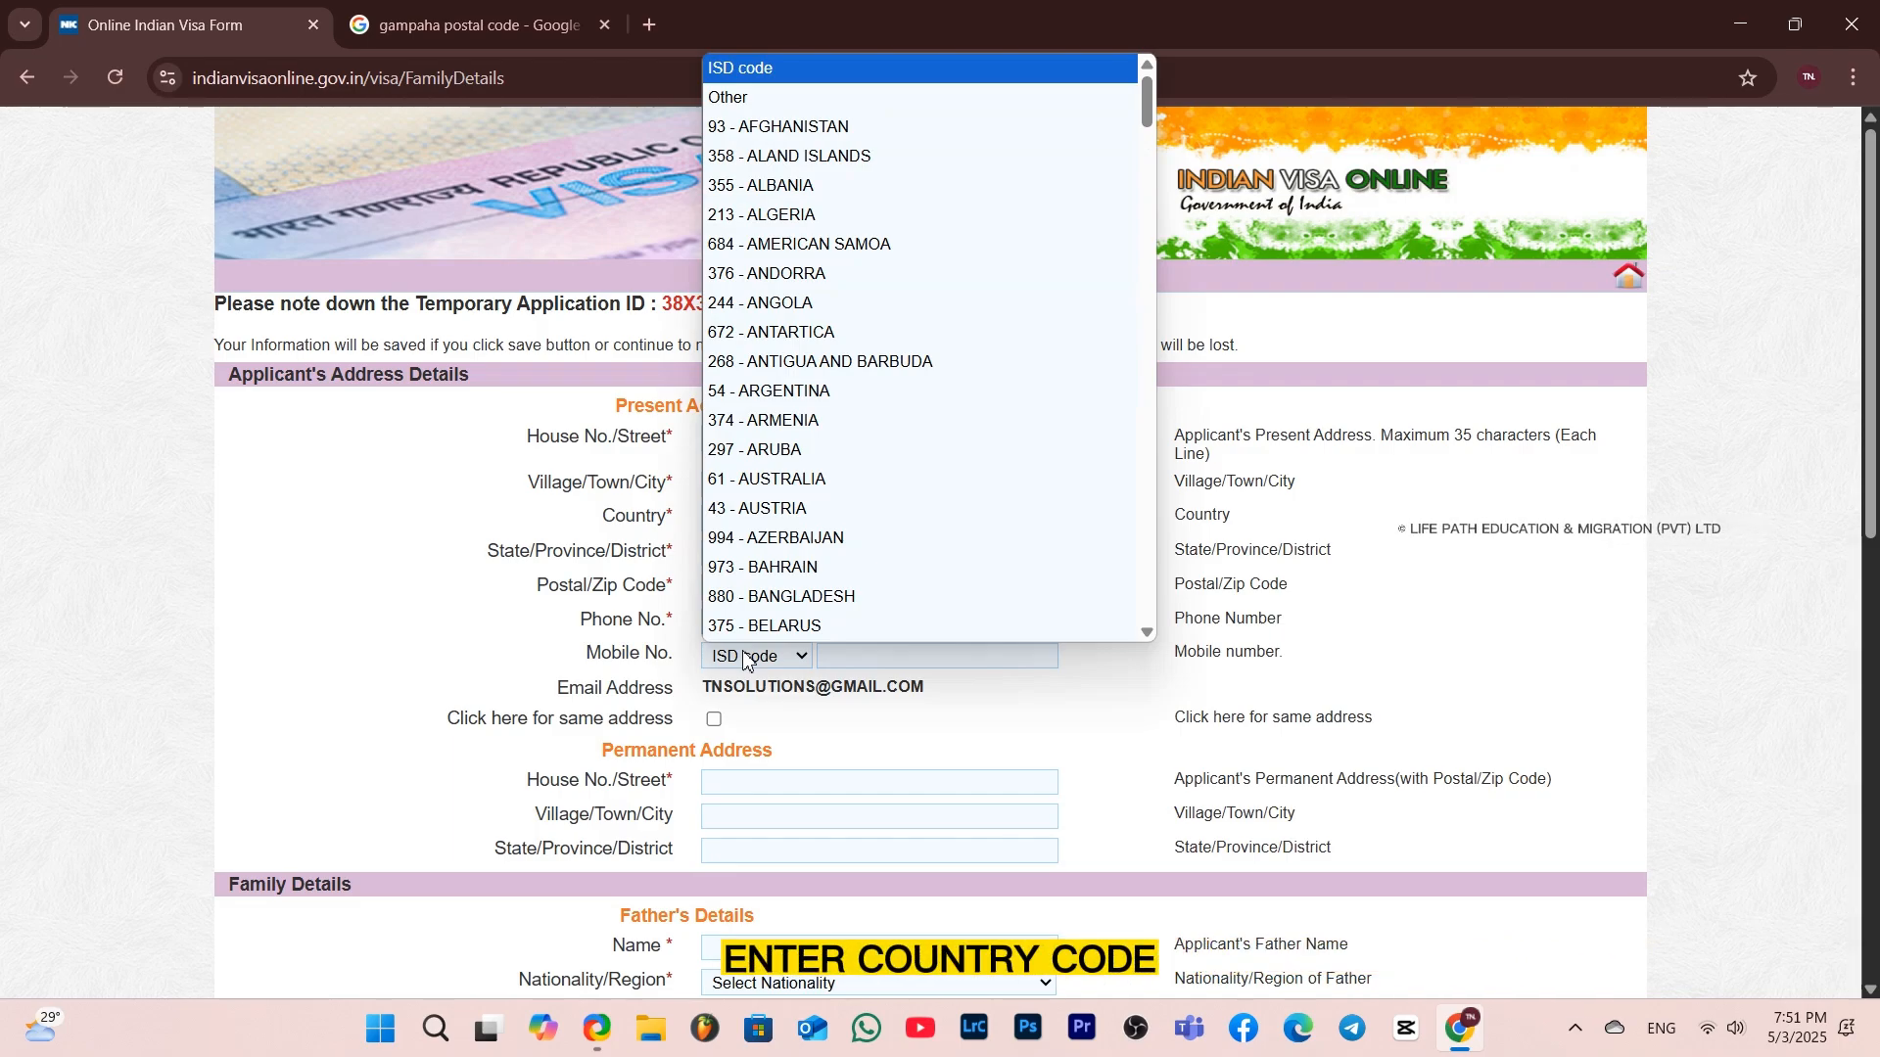
{"action": "type", "text": "94 - SRI LA"}
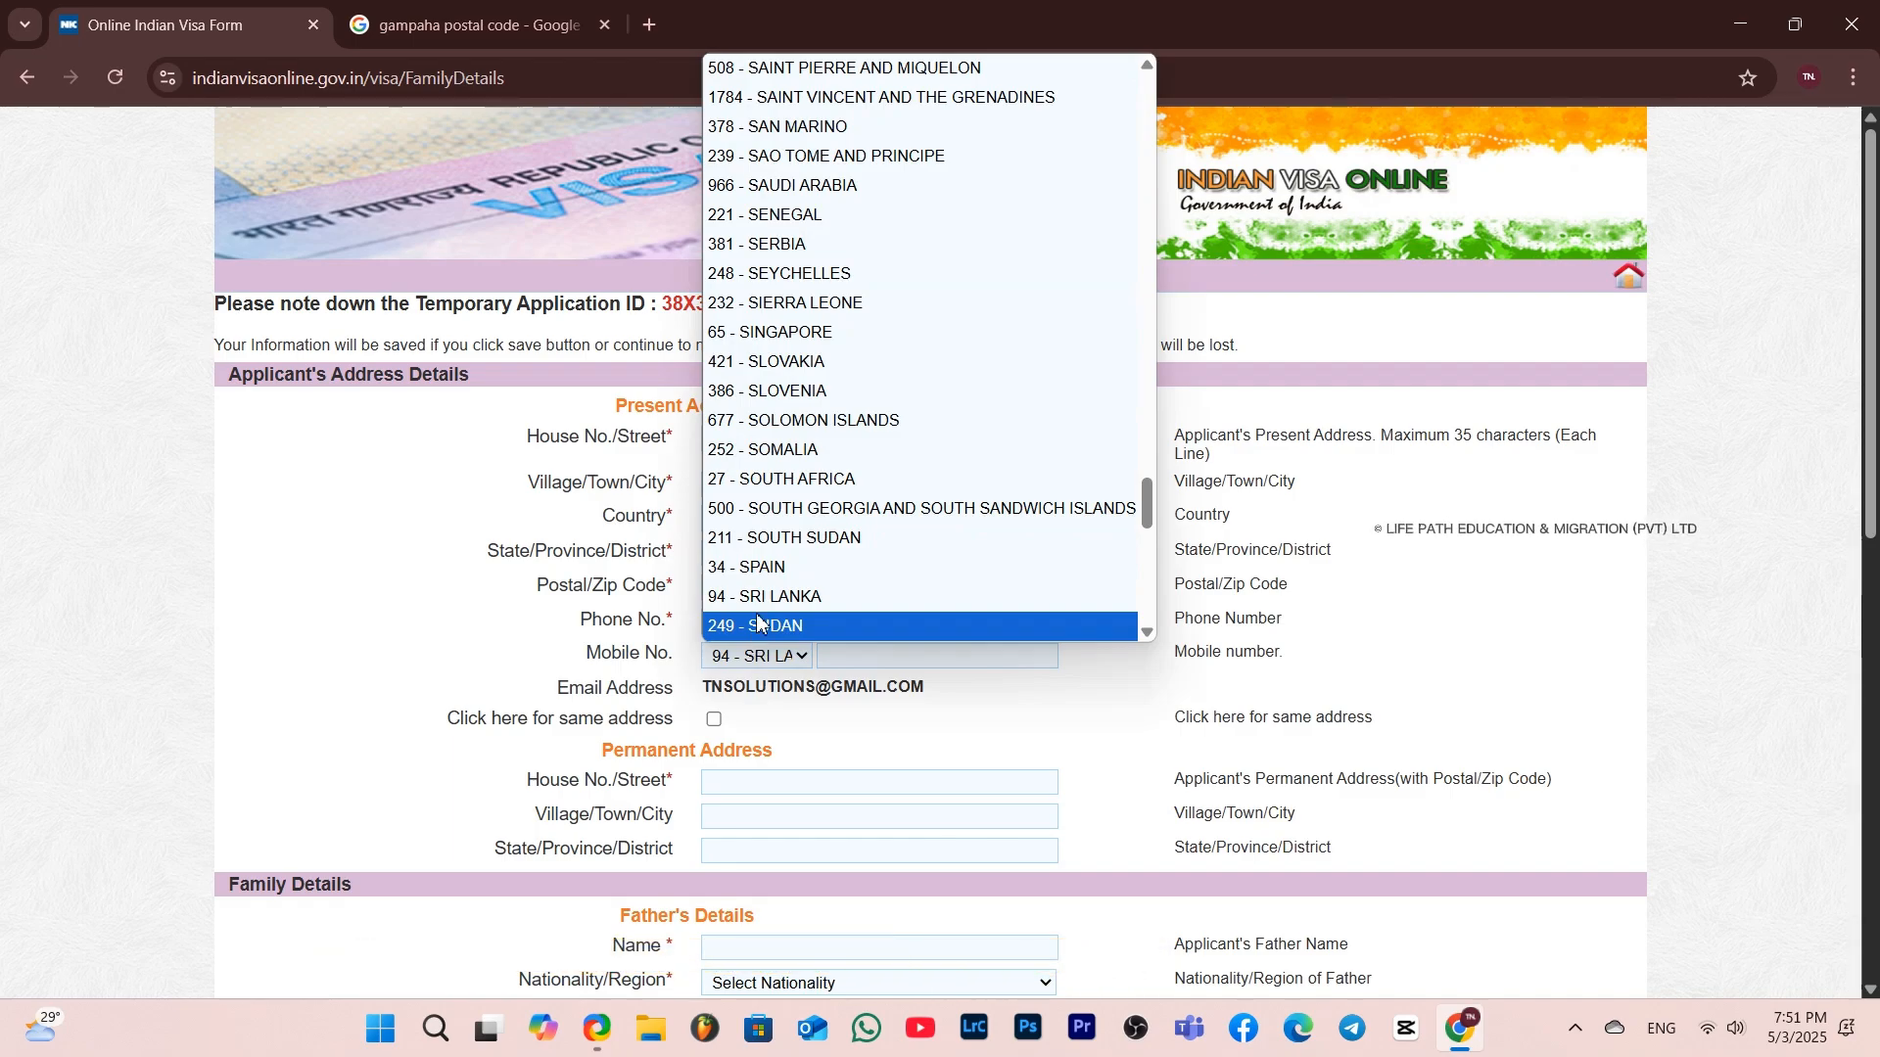
{"action": "left_click", "coordinate": [783, 596]}
{"action": "left_click", "coordinate": [863, 655]}
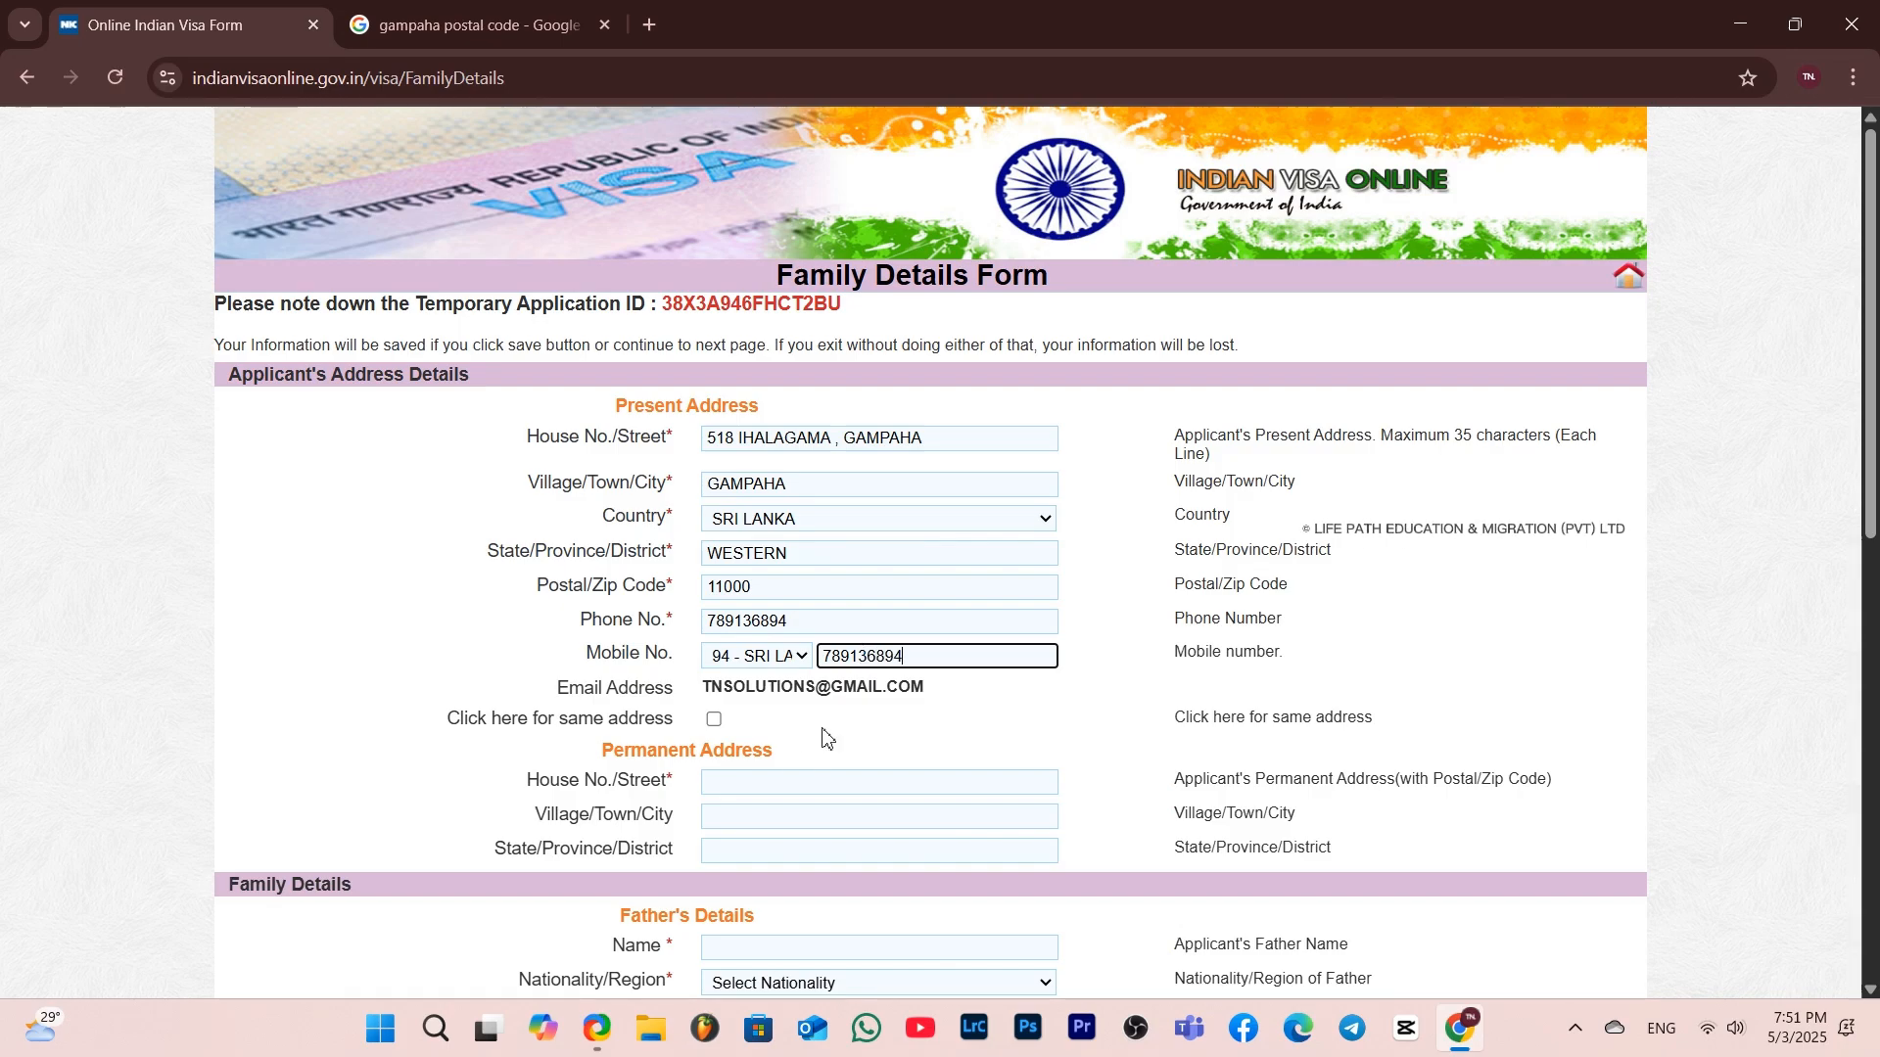
Copy the present address into the permanent address using the same-address option
{"action": "left_click", "coordinate": [714, 721]}
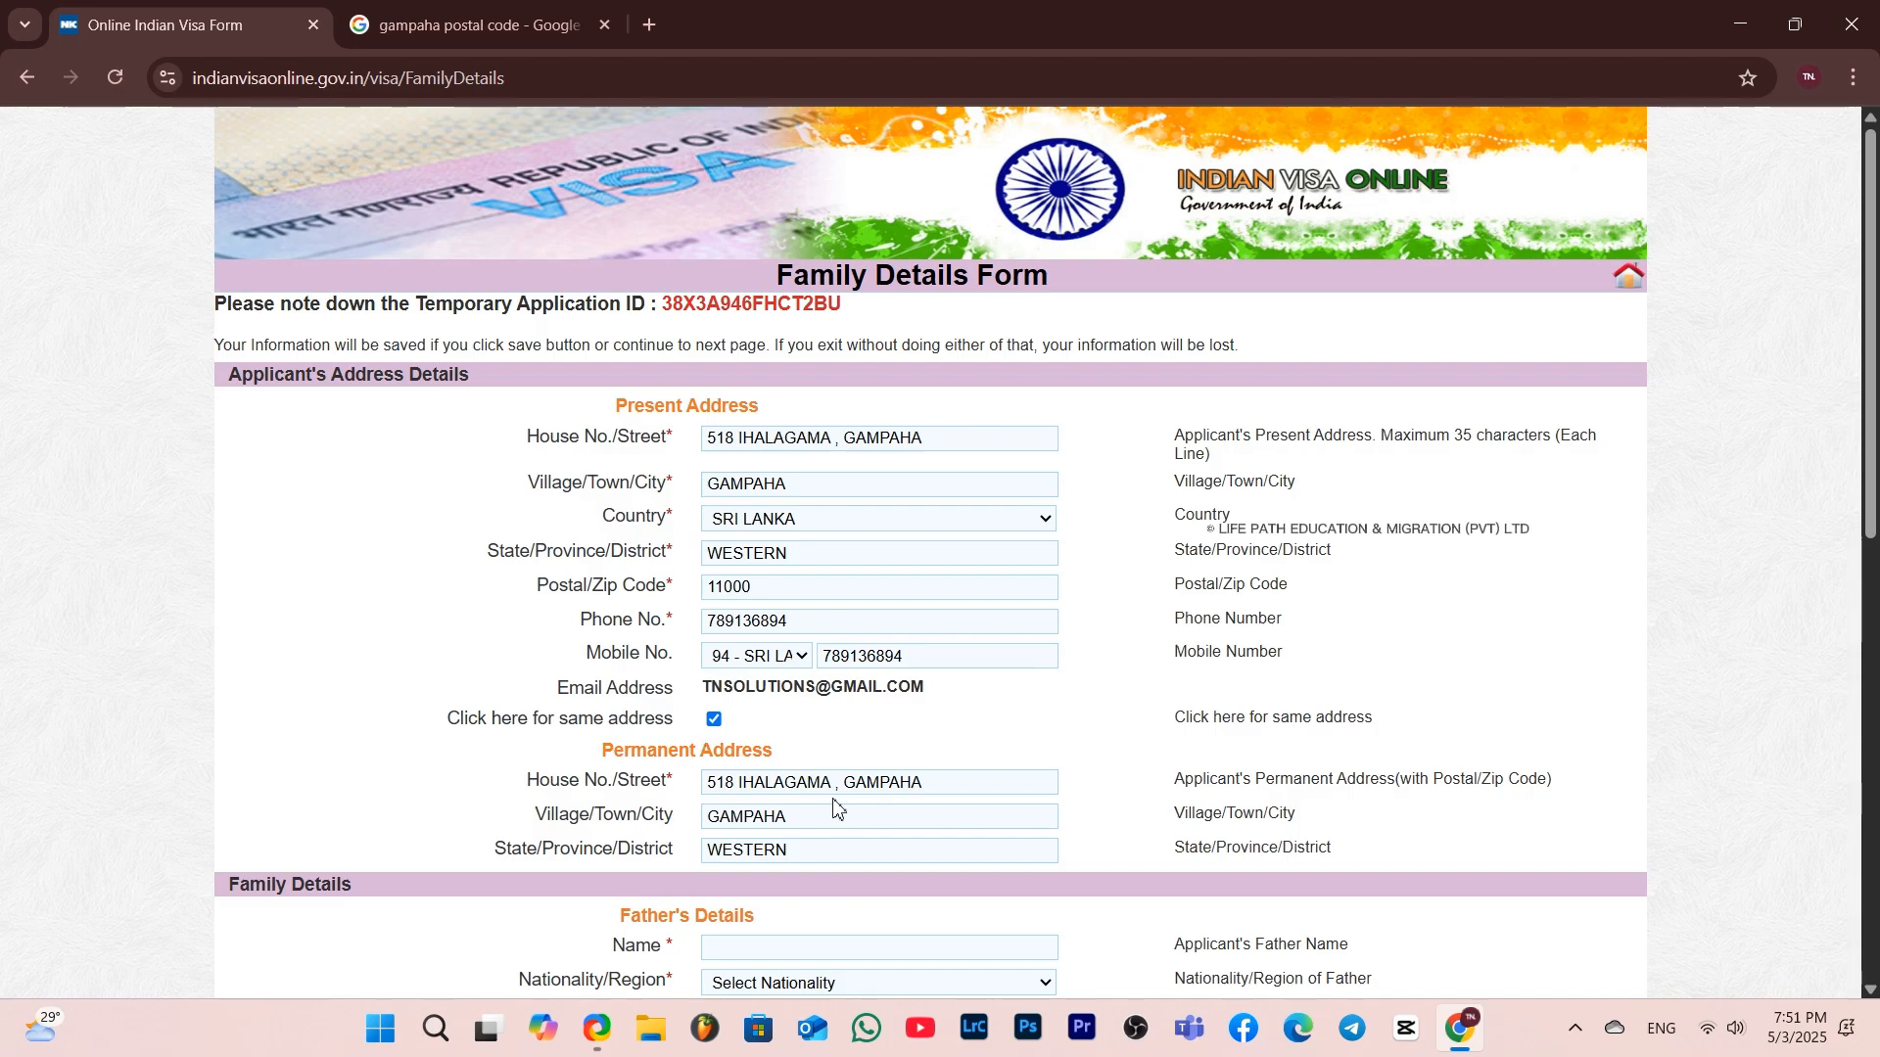
{"action": "scroll", "coordinate": [834, 808], "scroll_direction": "down", "scroll_amount": 5}
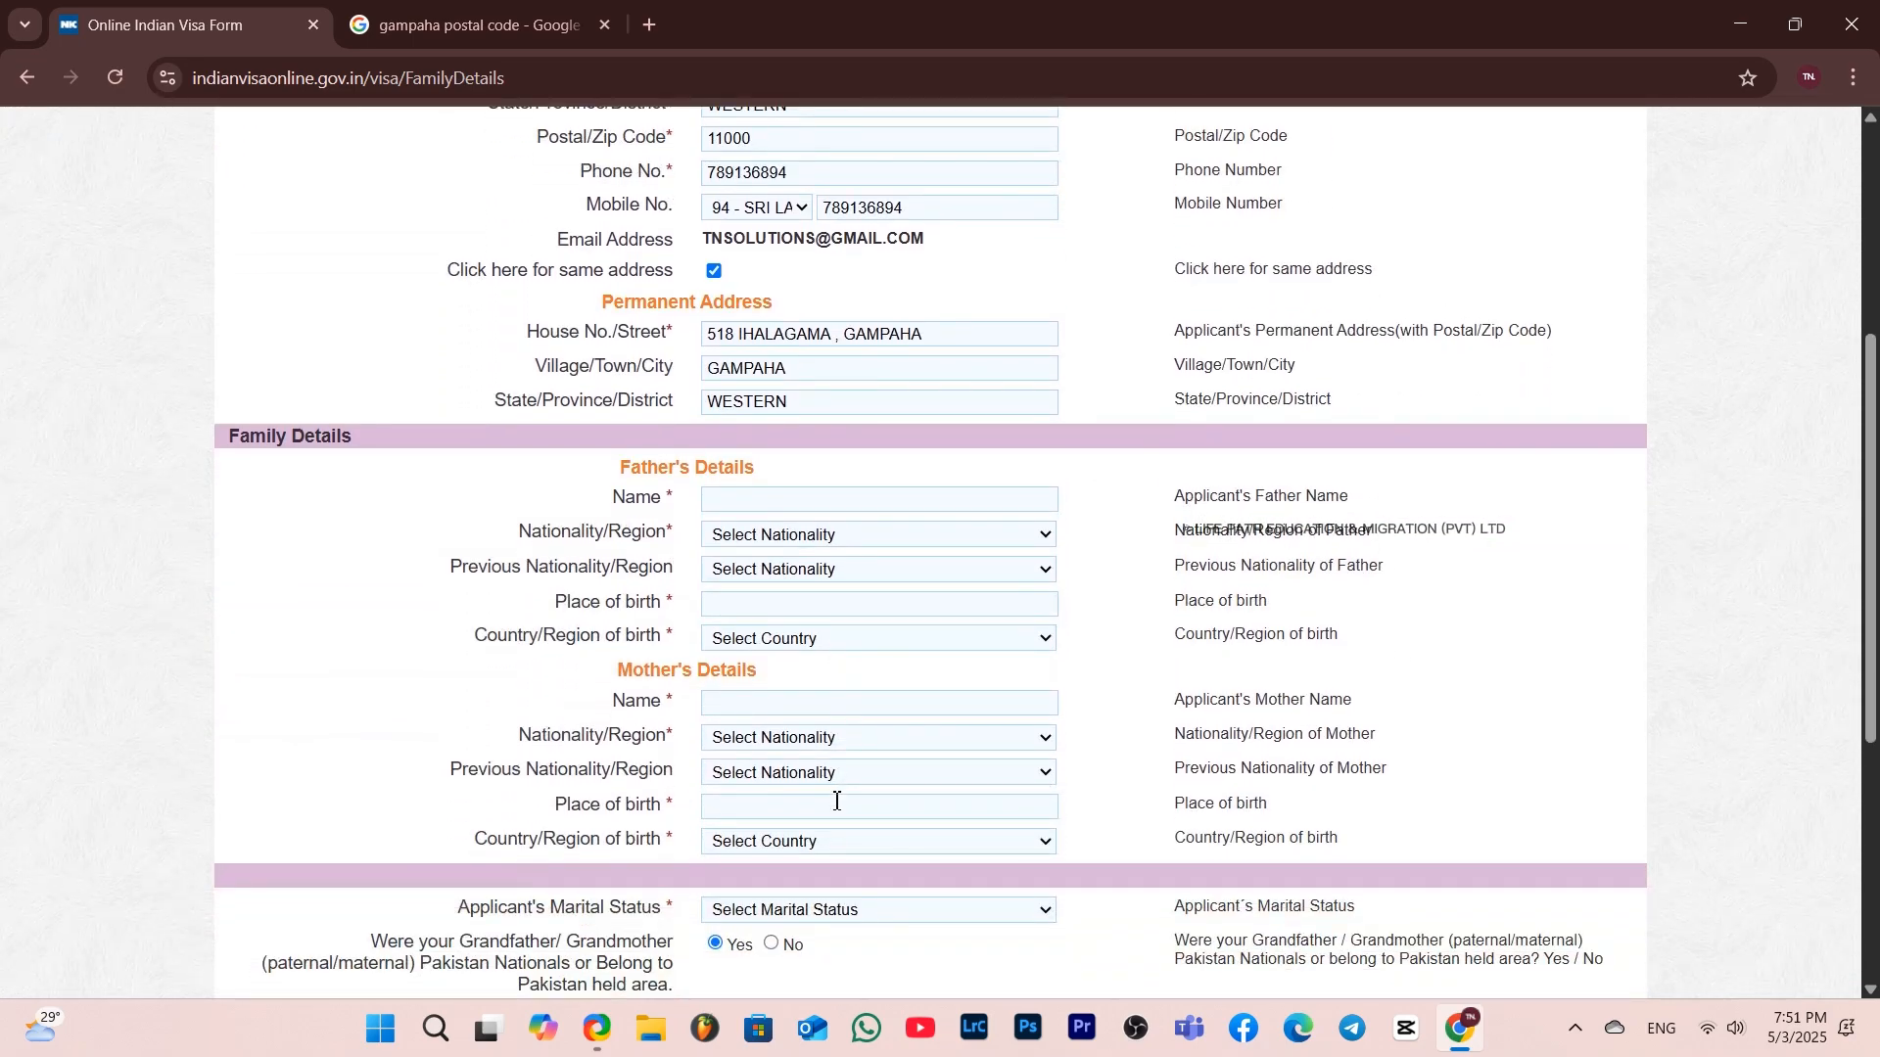
{"action": "scroll", "coordinate": [837, 801], "scroll_direction": "down", "scroll_amount": 1}
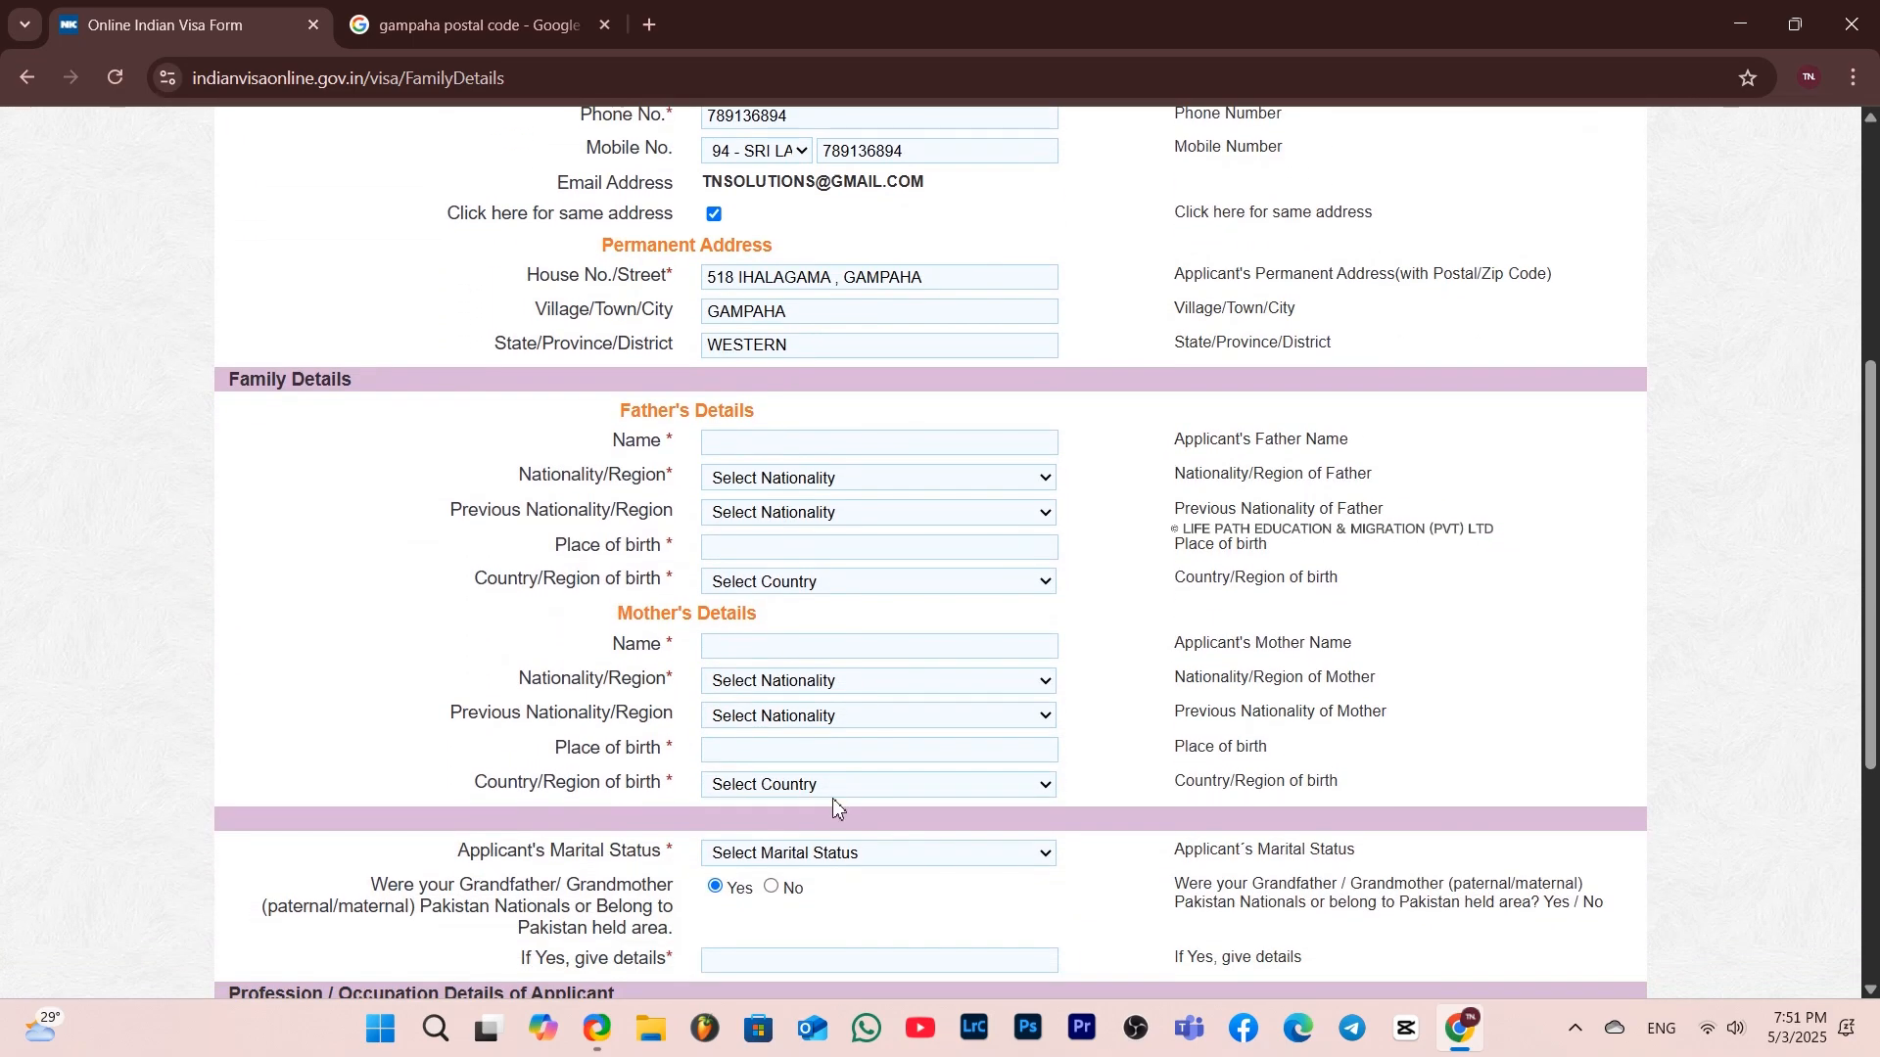
Enter the father's name and set both his nationality and previous nationality to SRI LANKA
{"action": "left_click", "coordinate": [808, 444]}
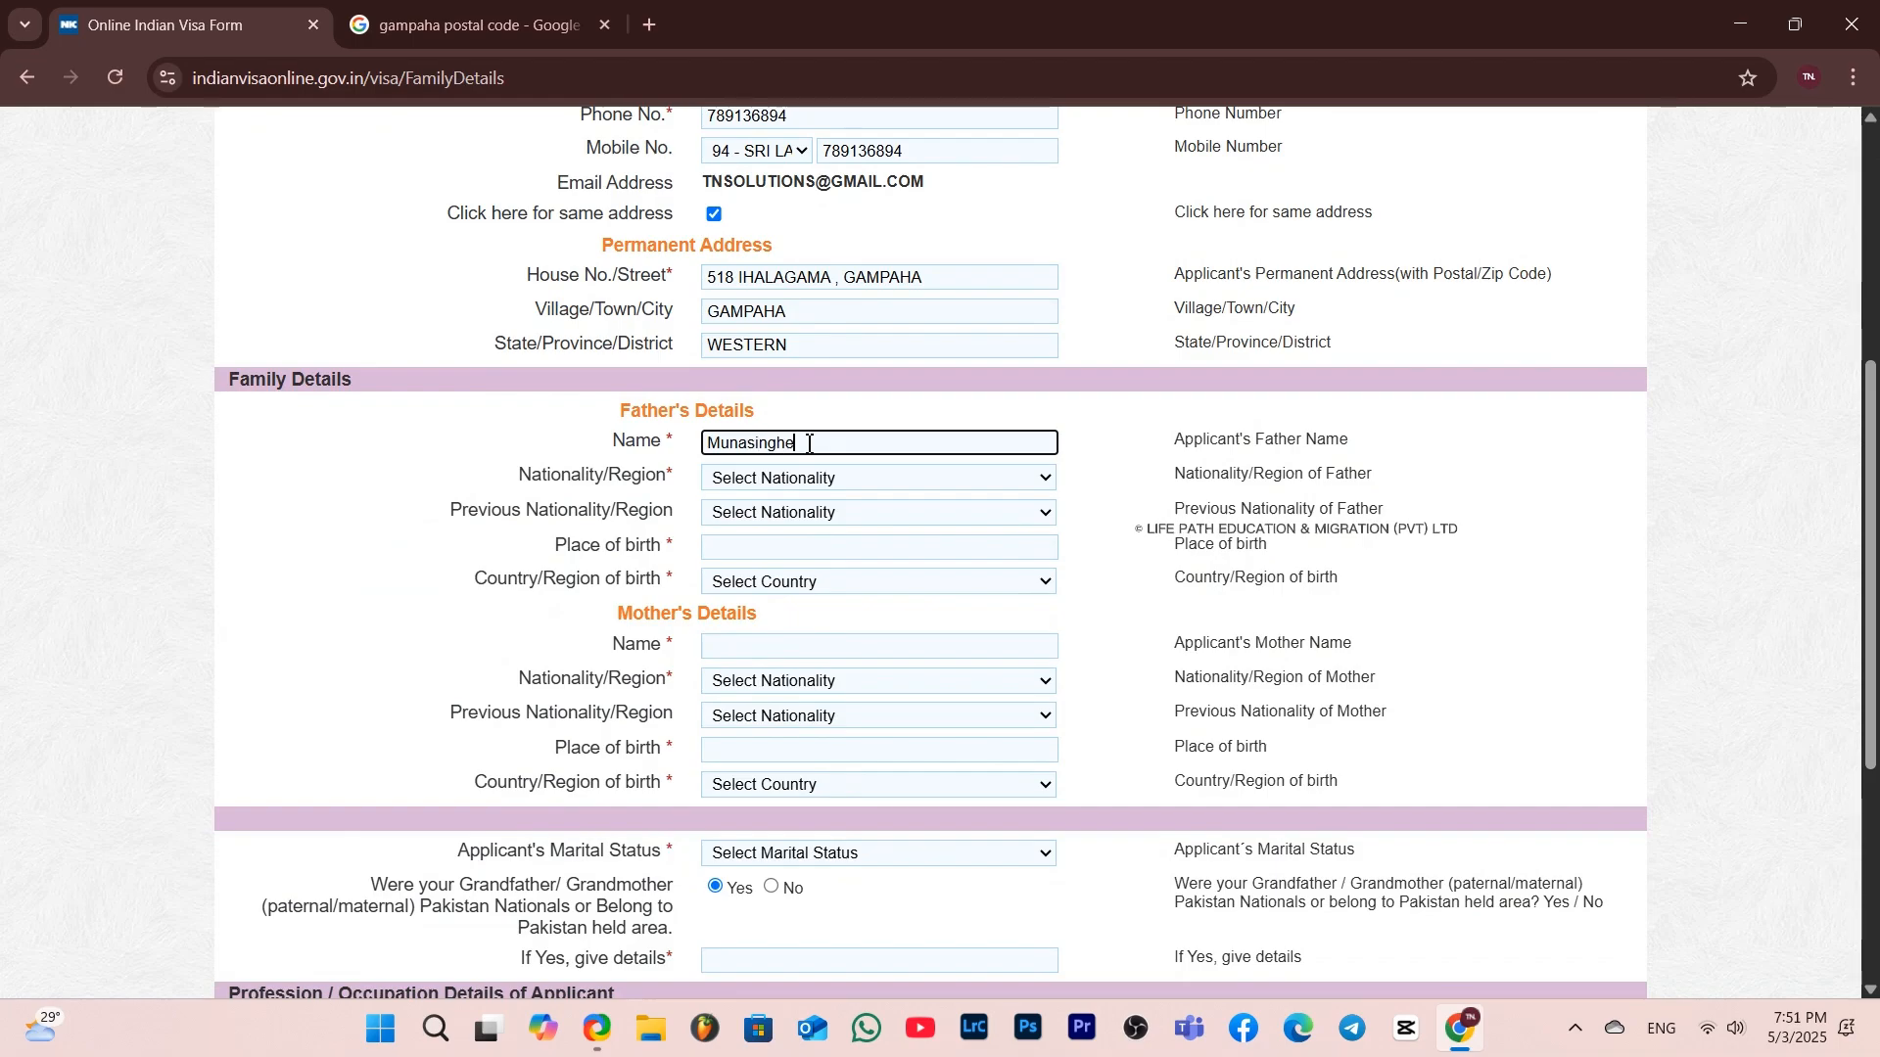
{"action": "left_click", "coordinate": [779, 480]}
{"action": "type", "text": "sri"}
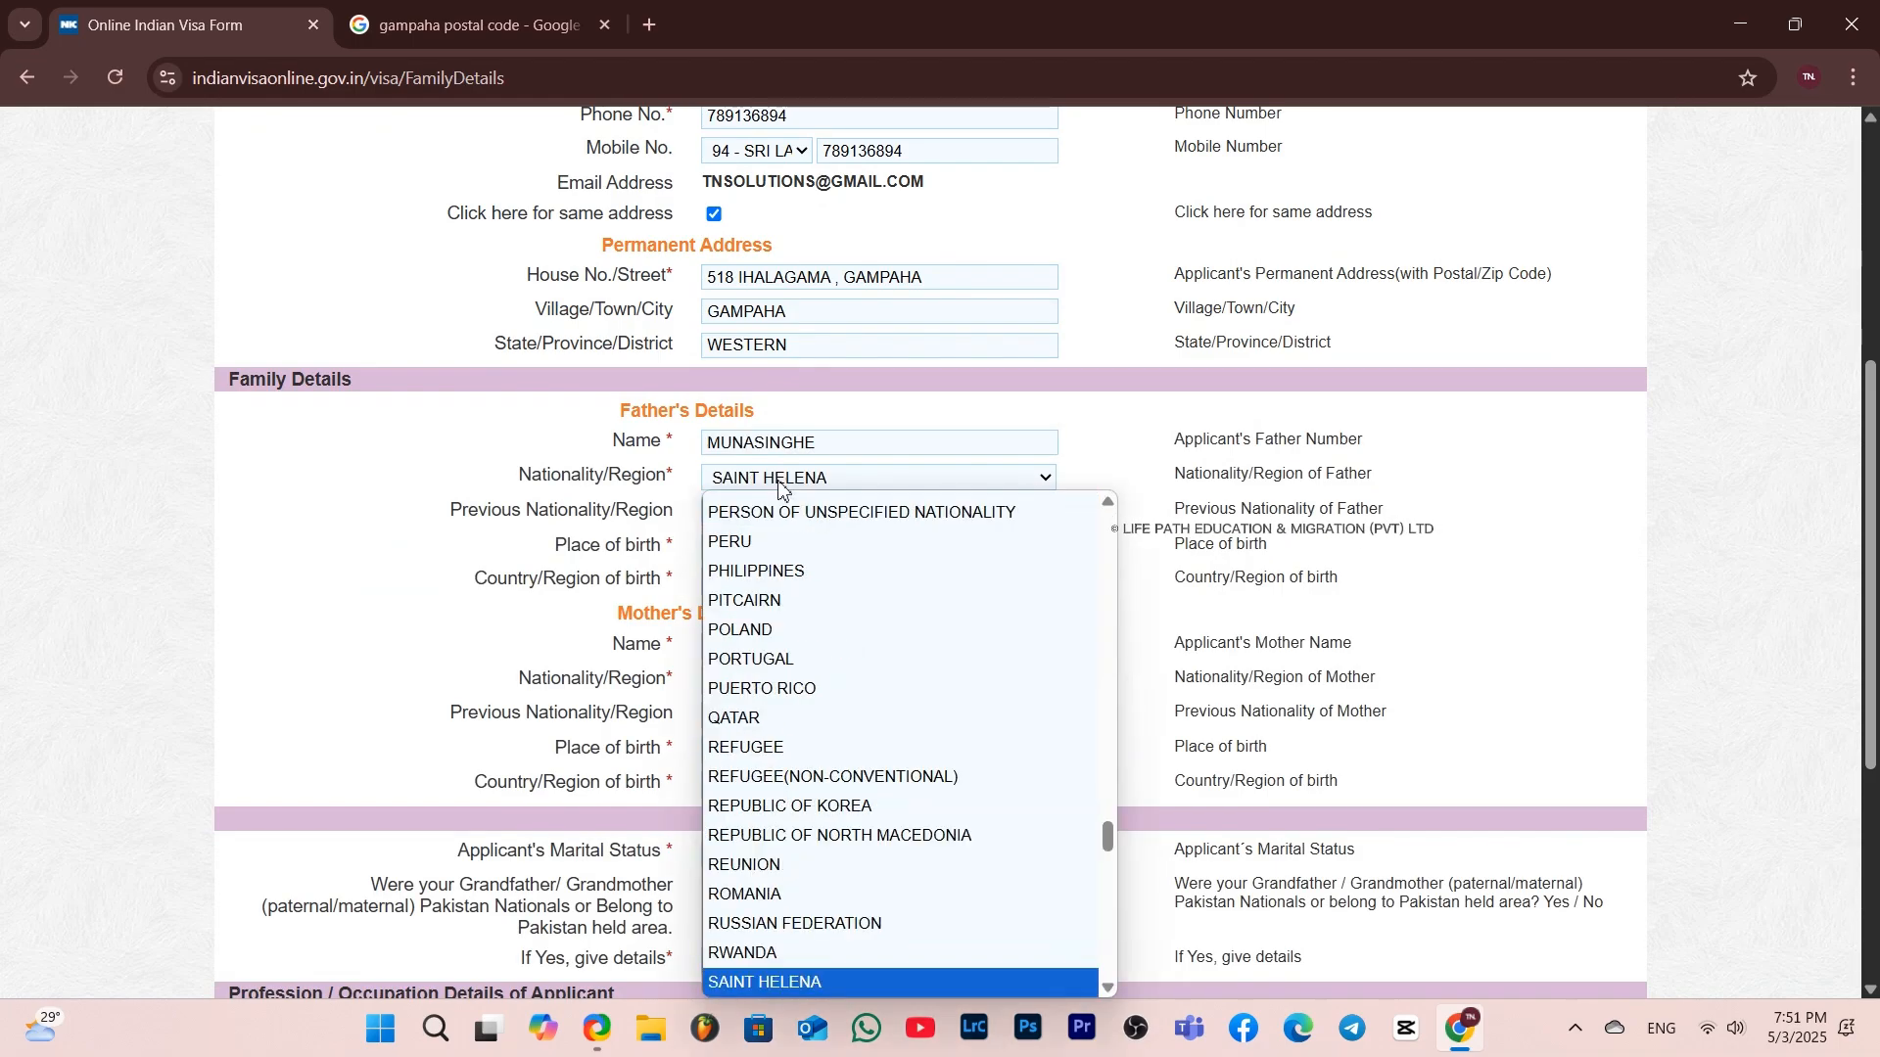
{"action": "key", "text": "Return"}
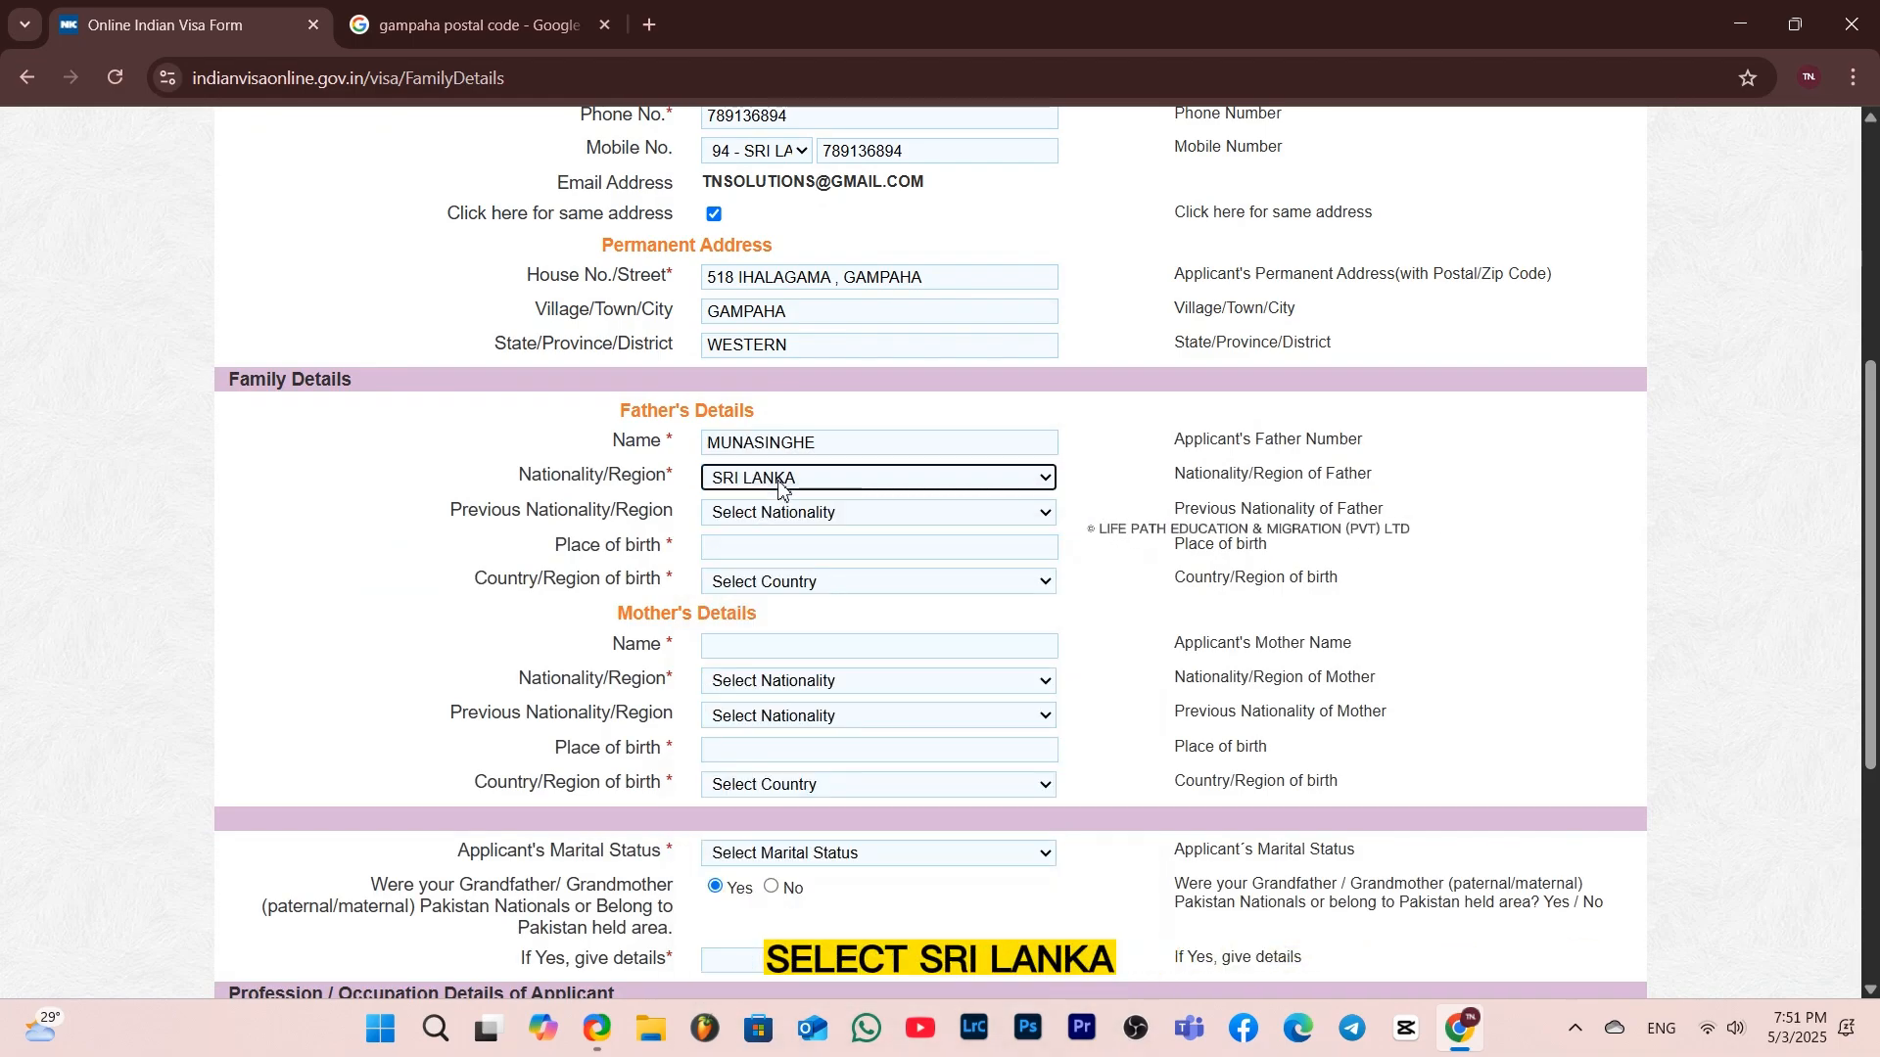
{"action": "left_click", "coordinate": [779, 515]}
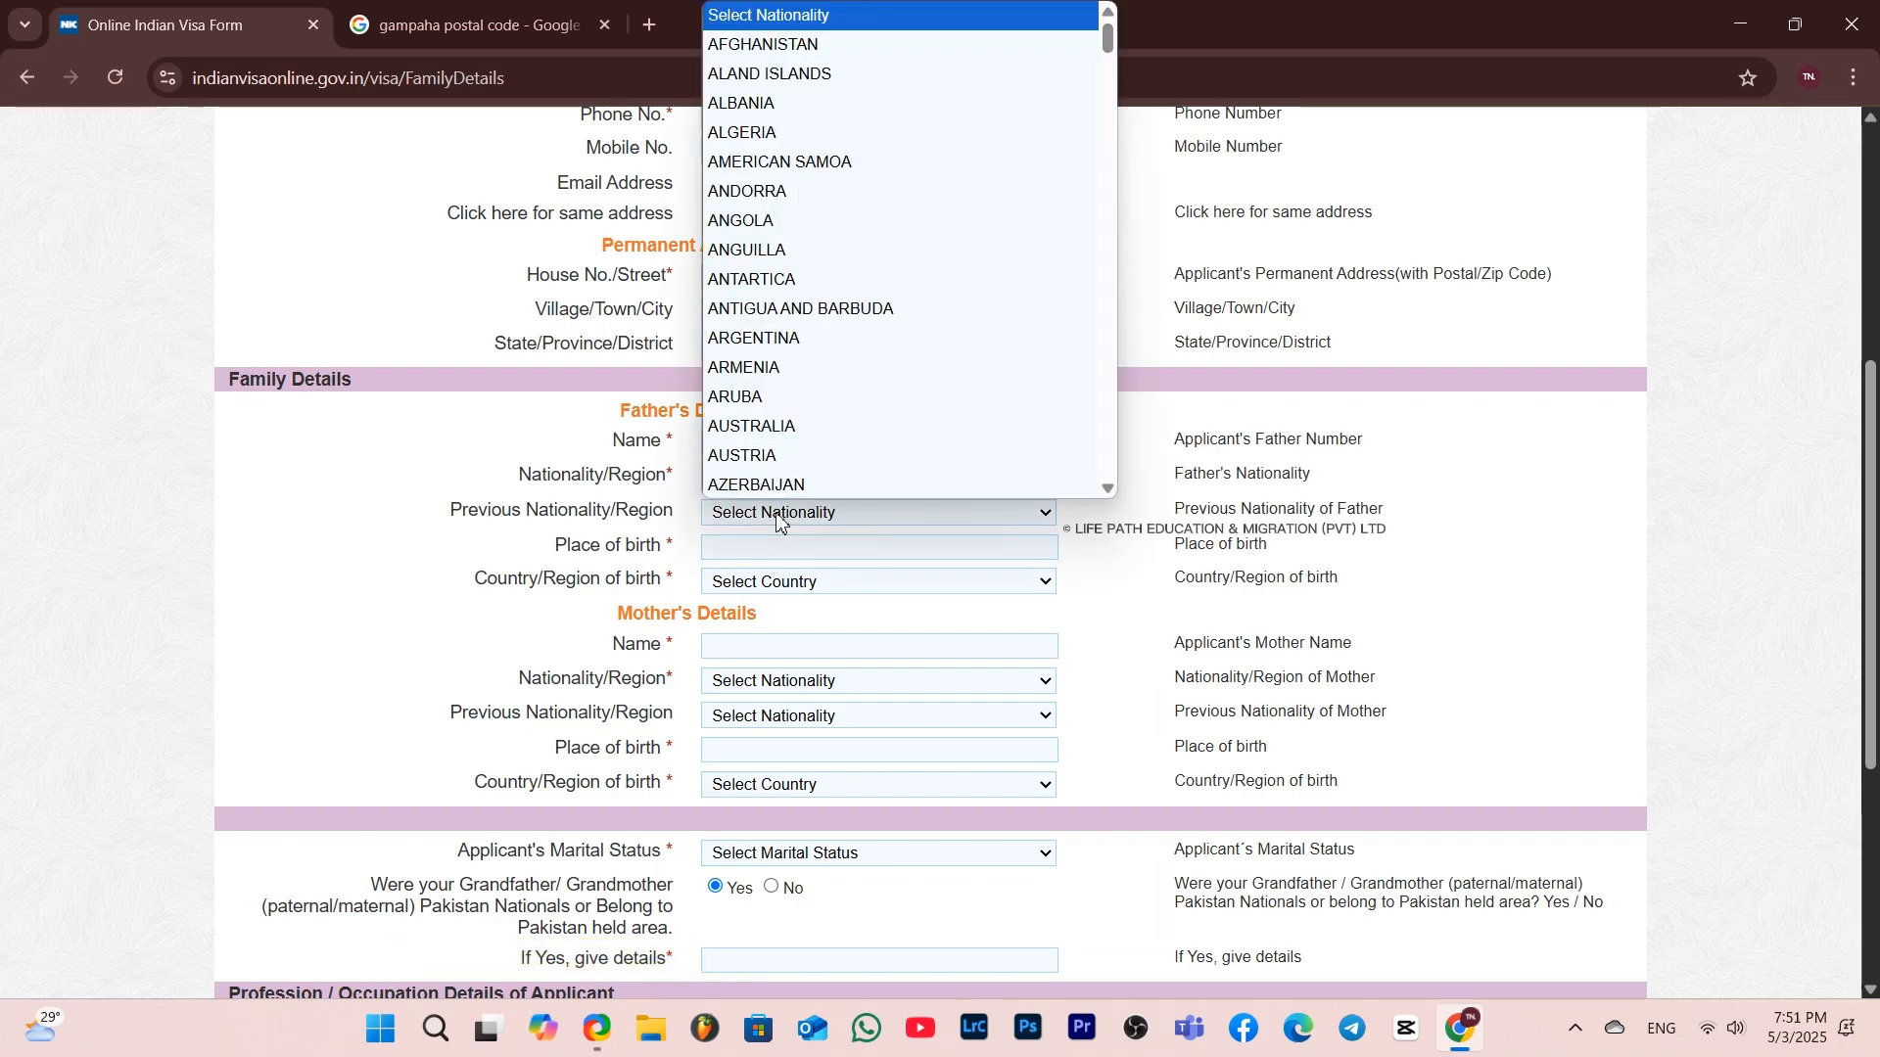
{"action": "type", "text": "sri"}
{"action": "key", "text": "Return"}
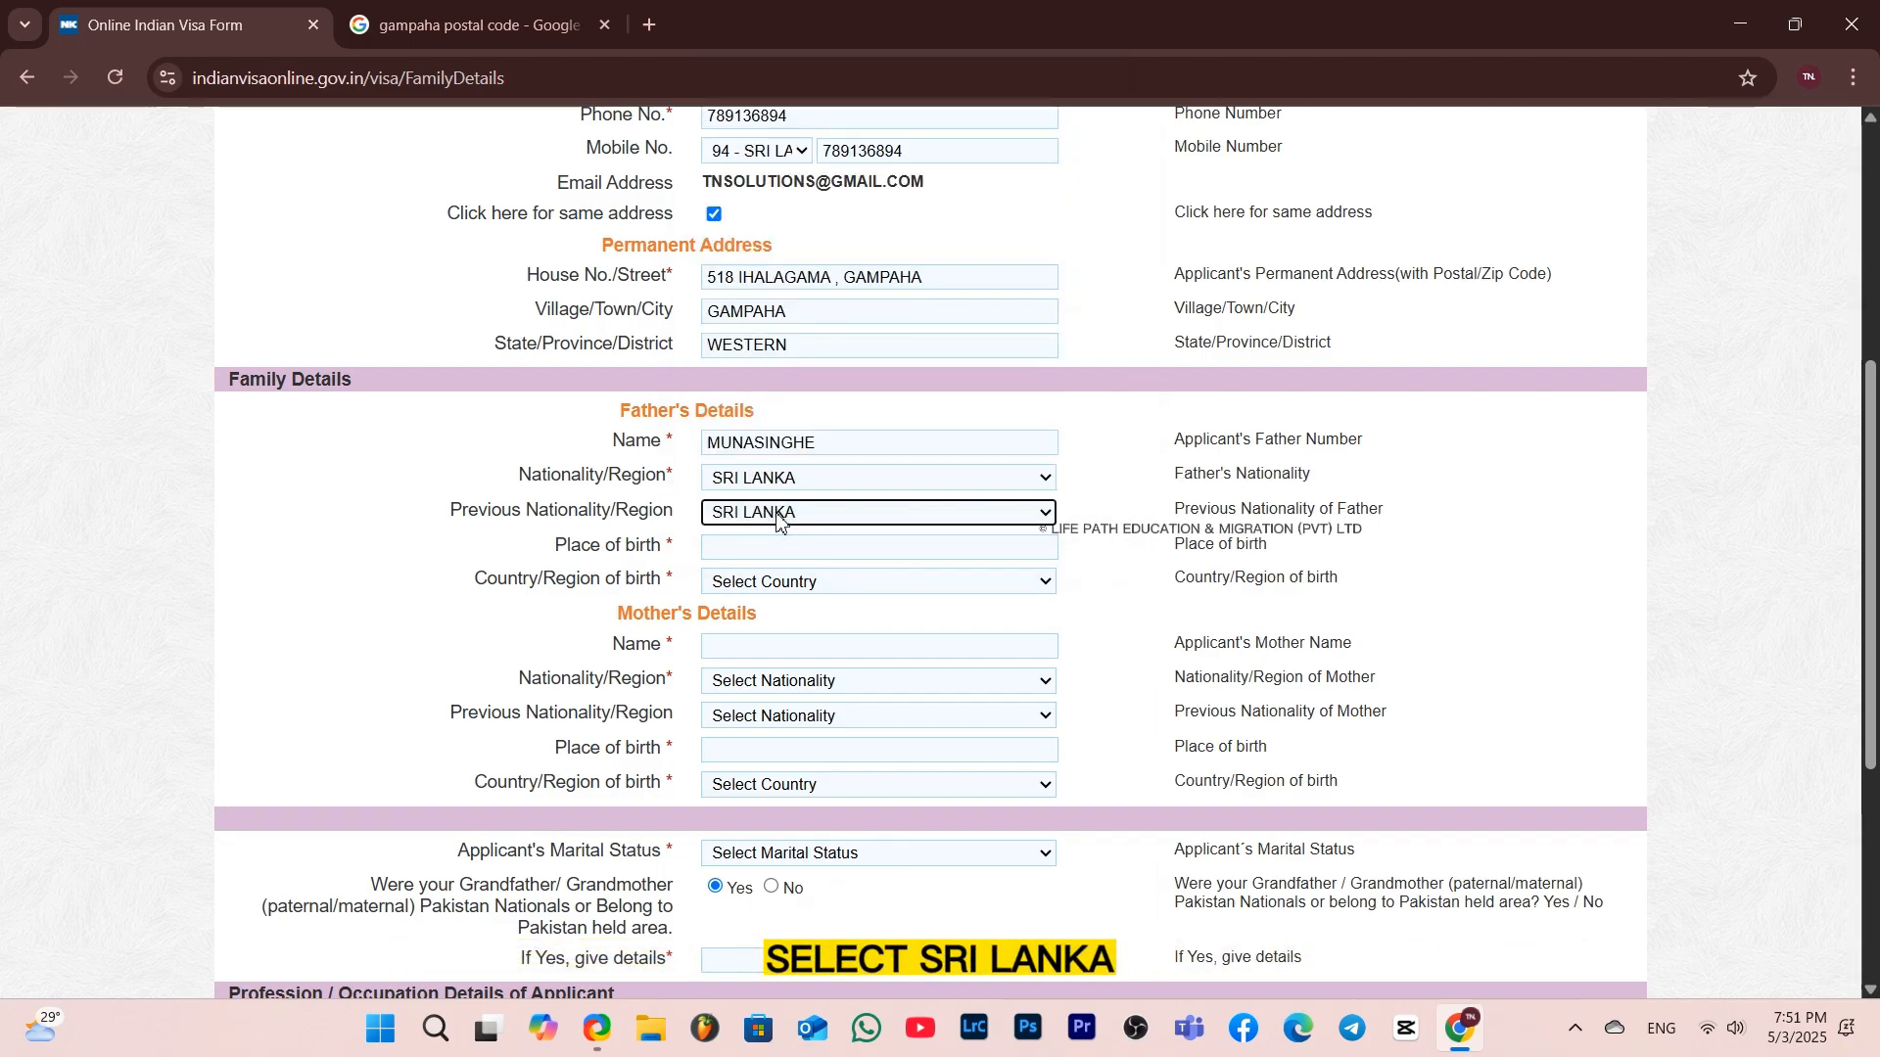
Enter Nugegoda as the father's place of birth and SRI LANKA as his country of birth
{"action": "left_click", "coordinate": [773, 548]}
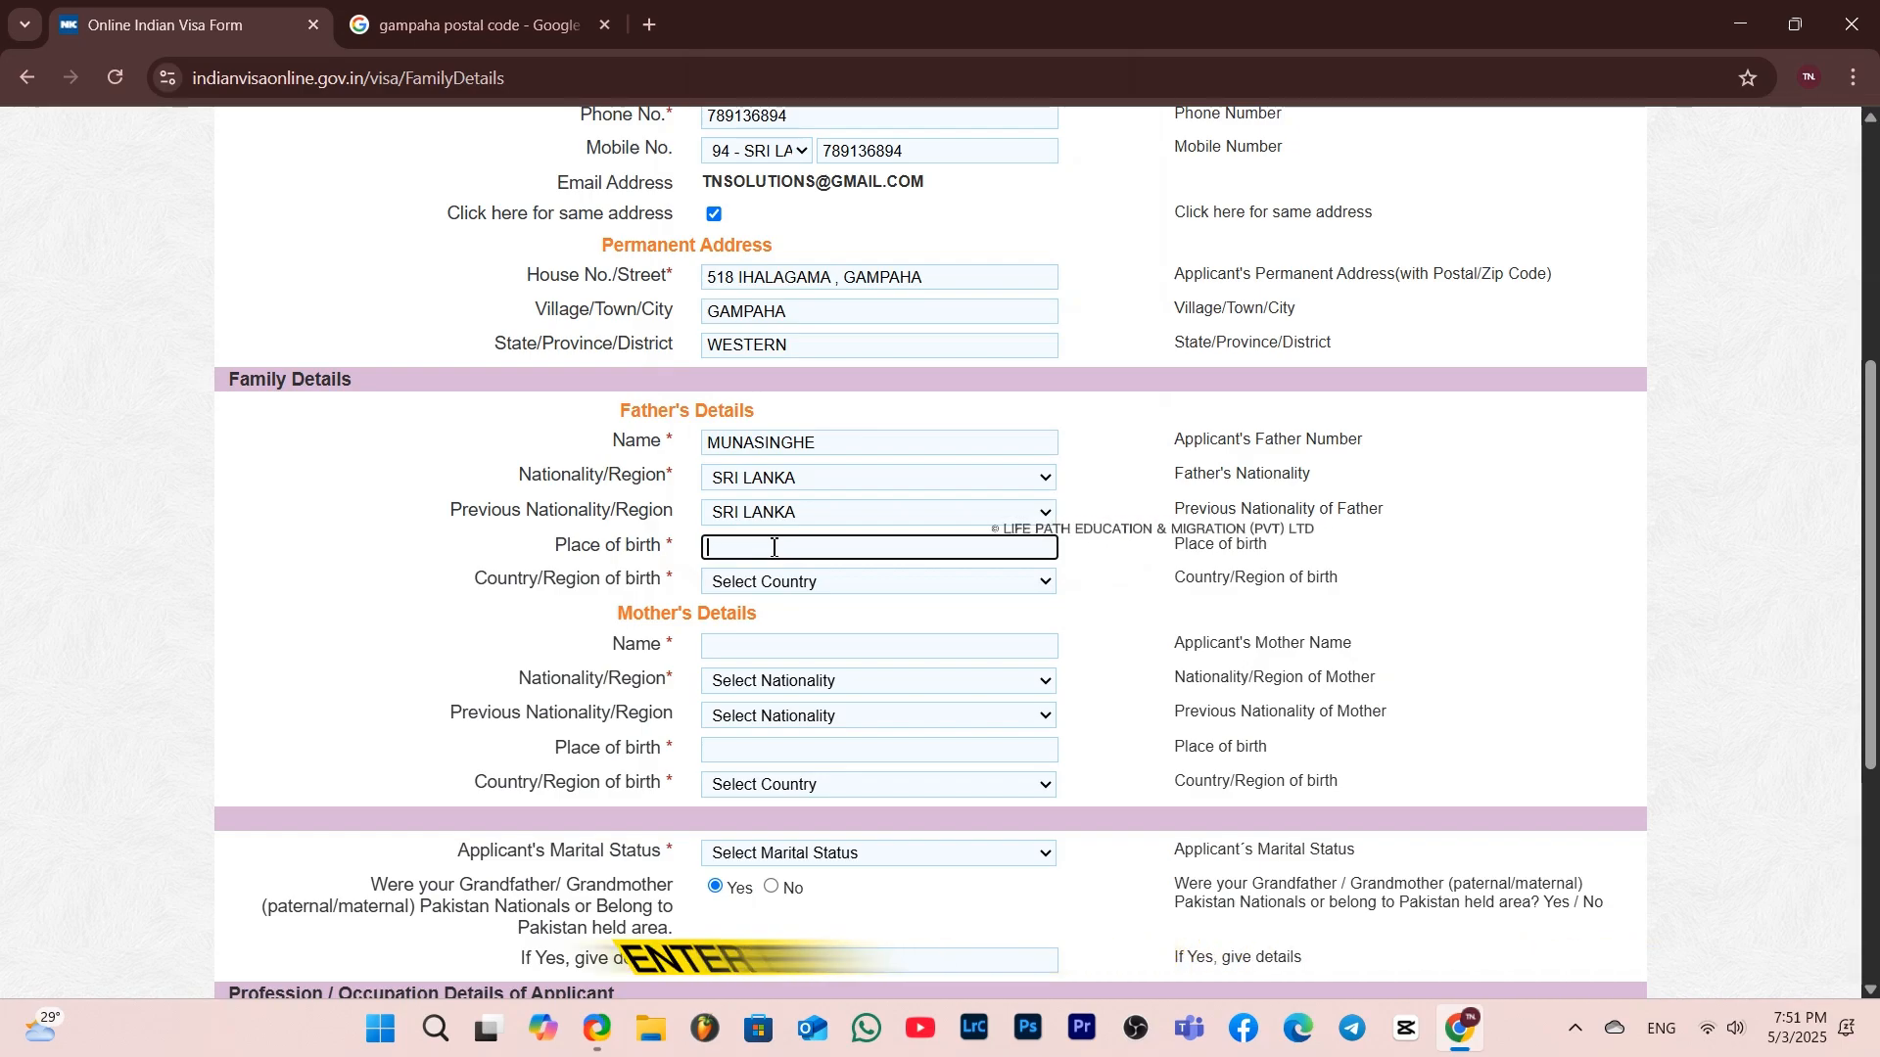
{"action": "type", "text": "Nugegoda"}
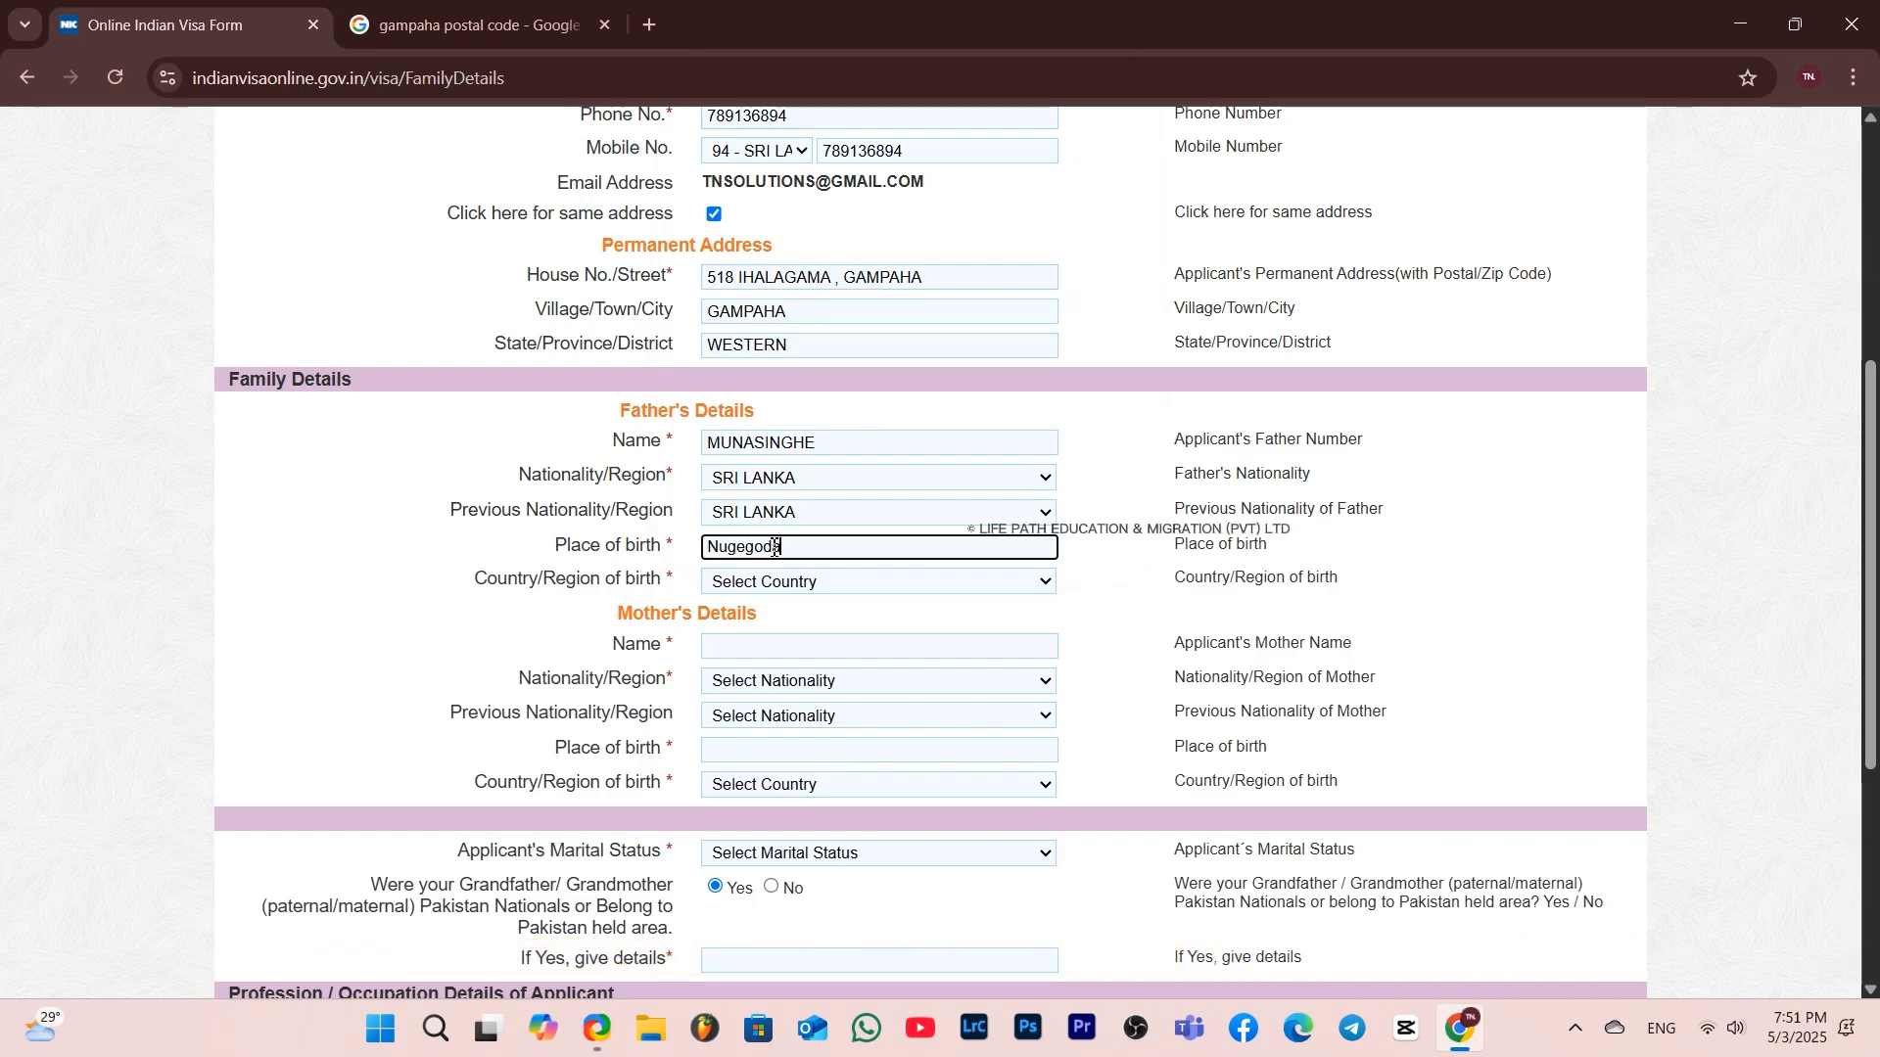
{"action": "left_click", "coordinate": [760, 582]}
{"action": "type", "text": "sri"}
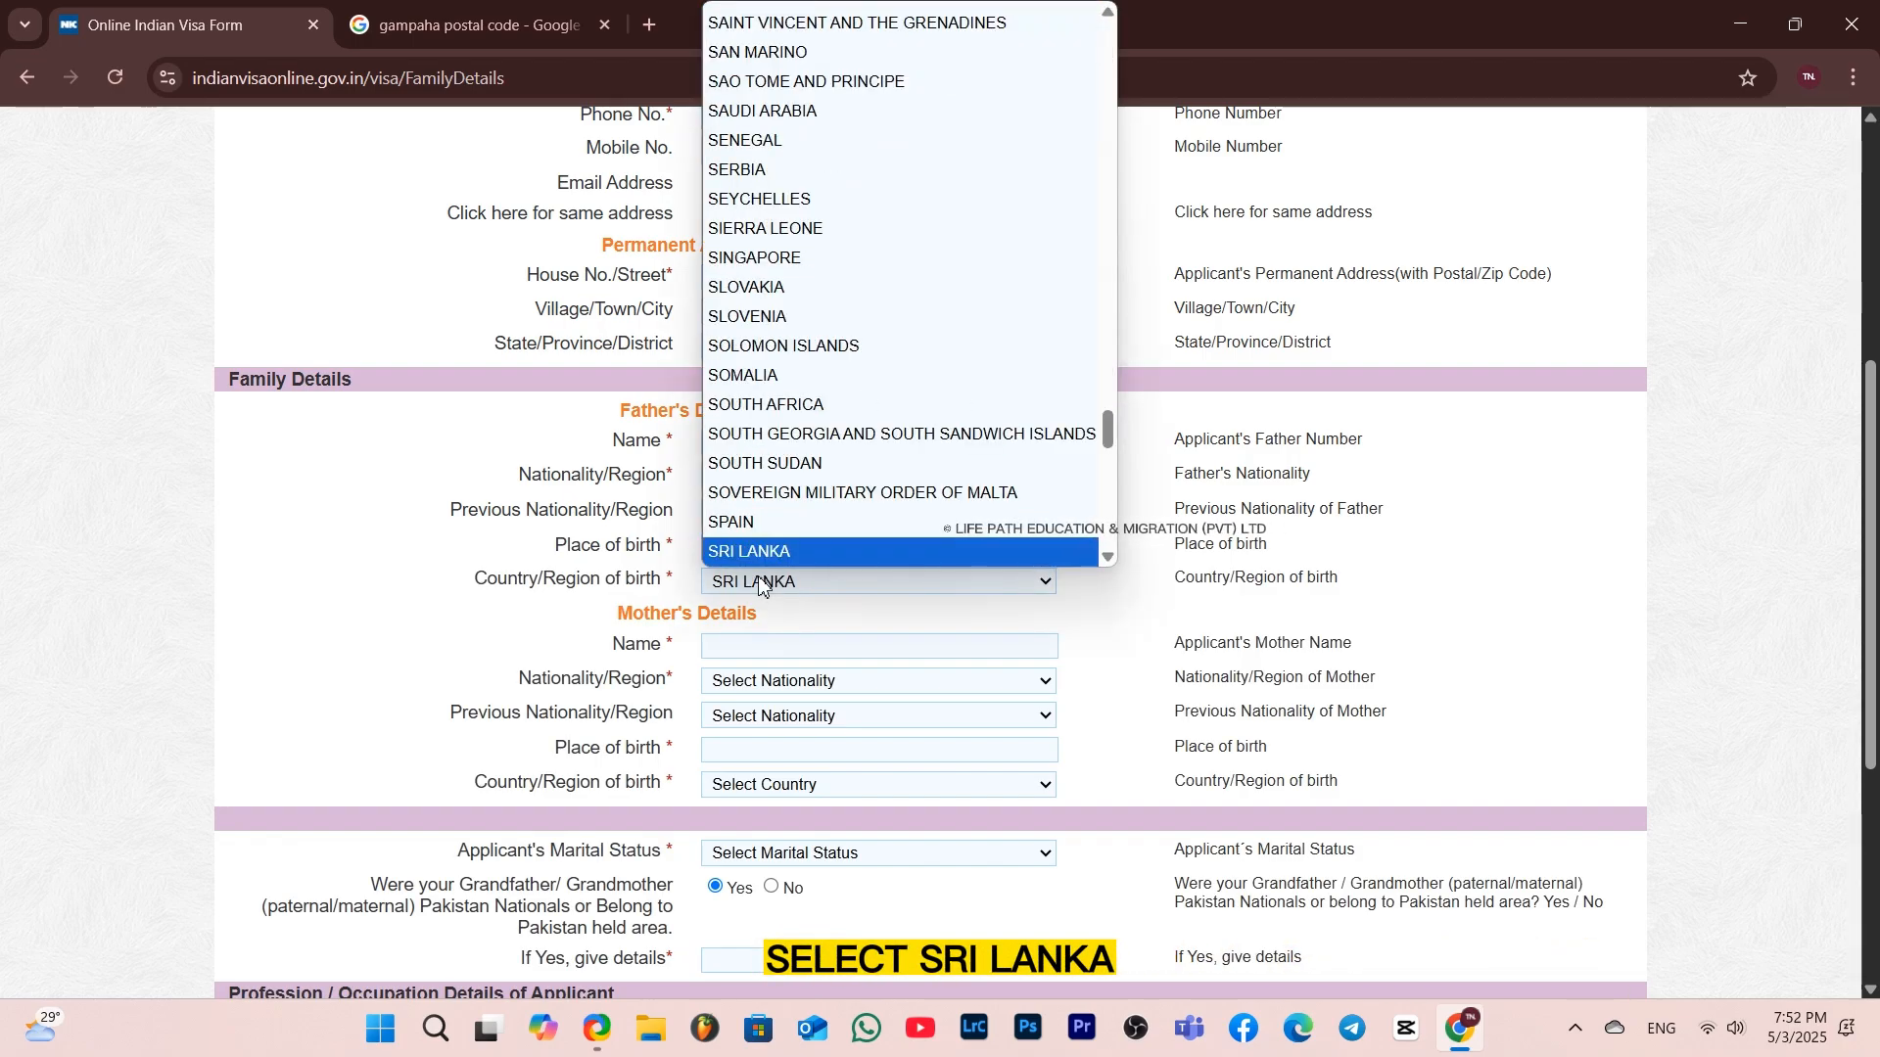
{"action": "left_click", "coordinate": [767, 554]}
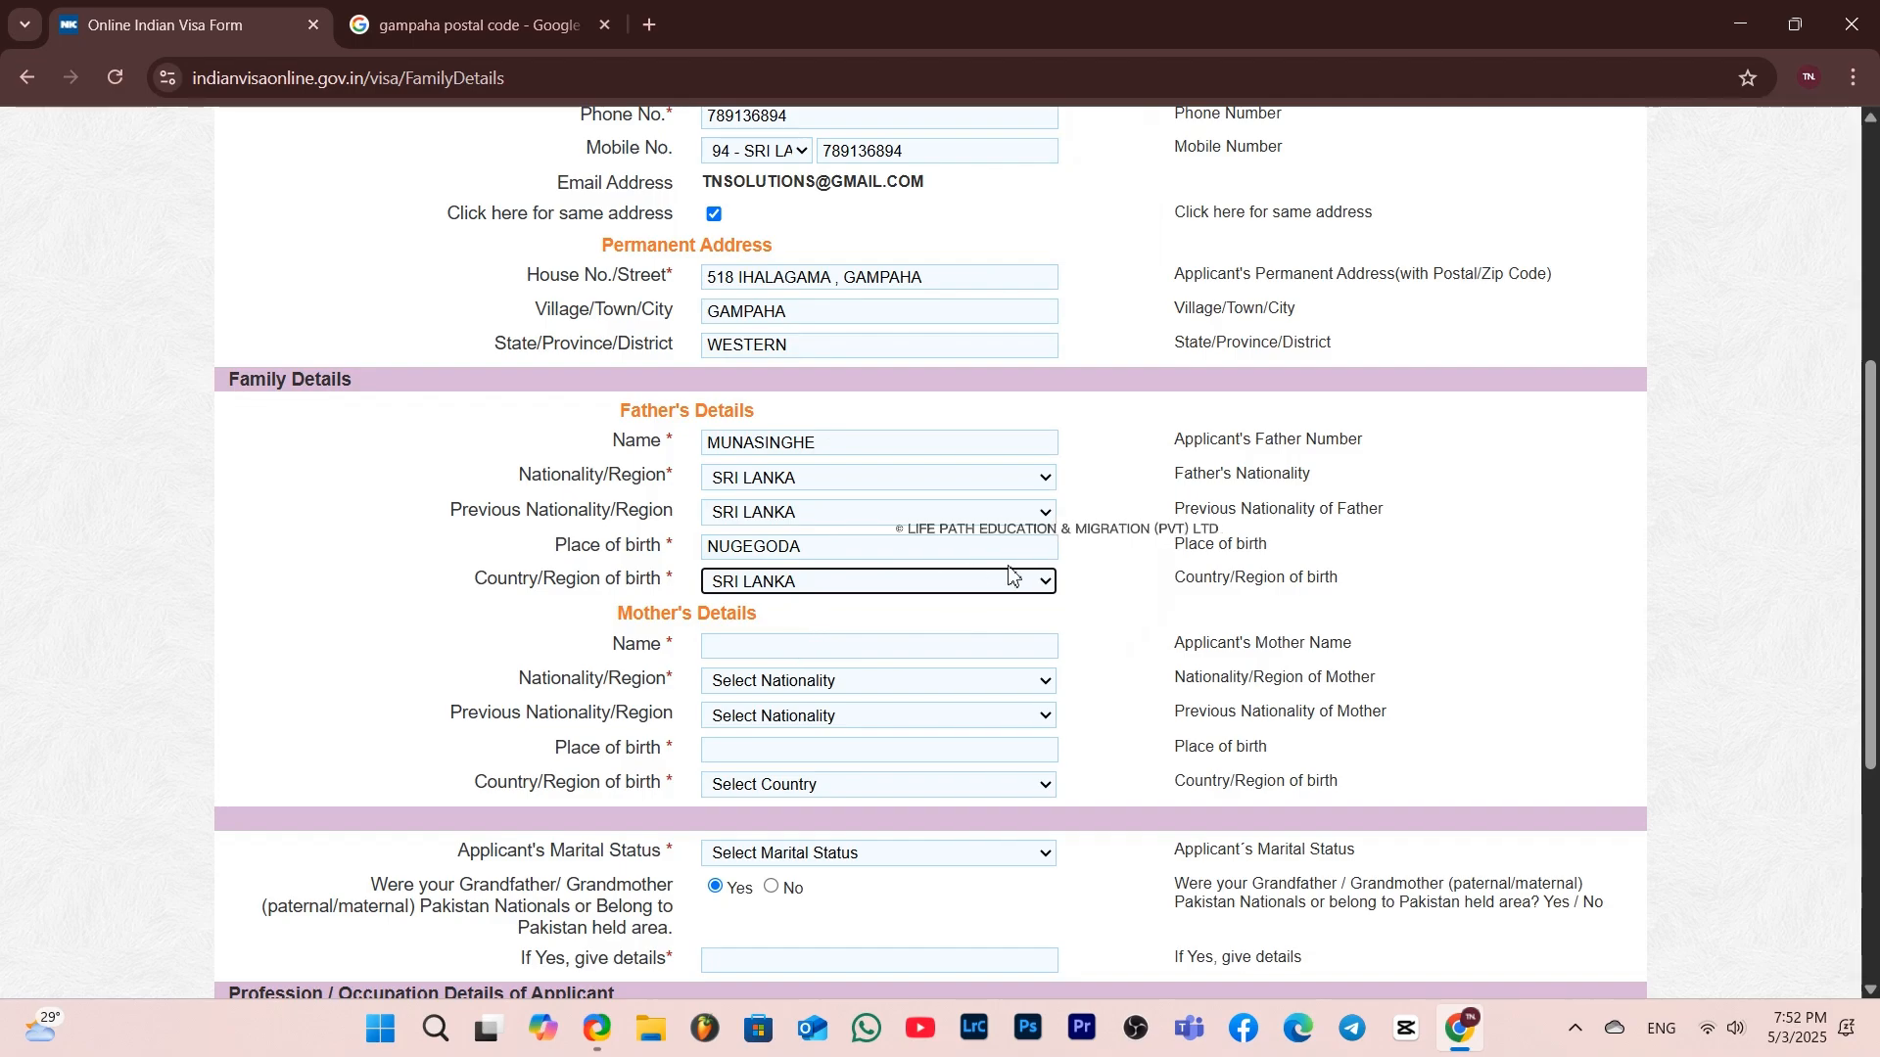
Enter the mother's name and set both her nationality and previous nationality to SRI LANKA
{"action": "left_click", "coordinate": [820, 643]}
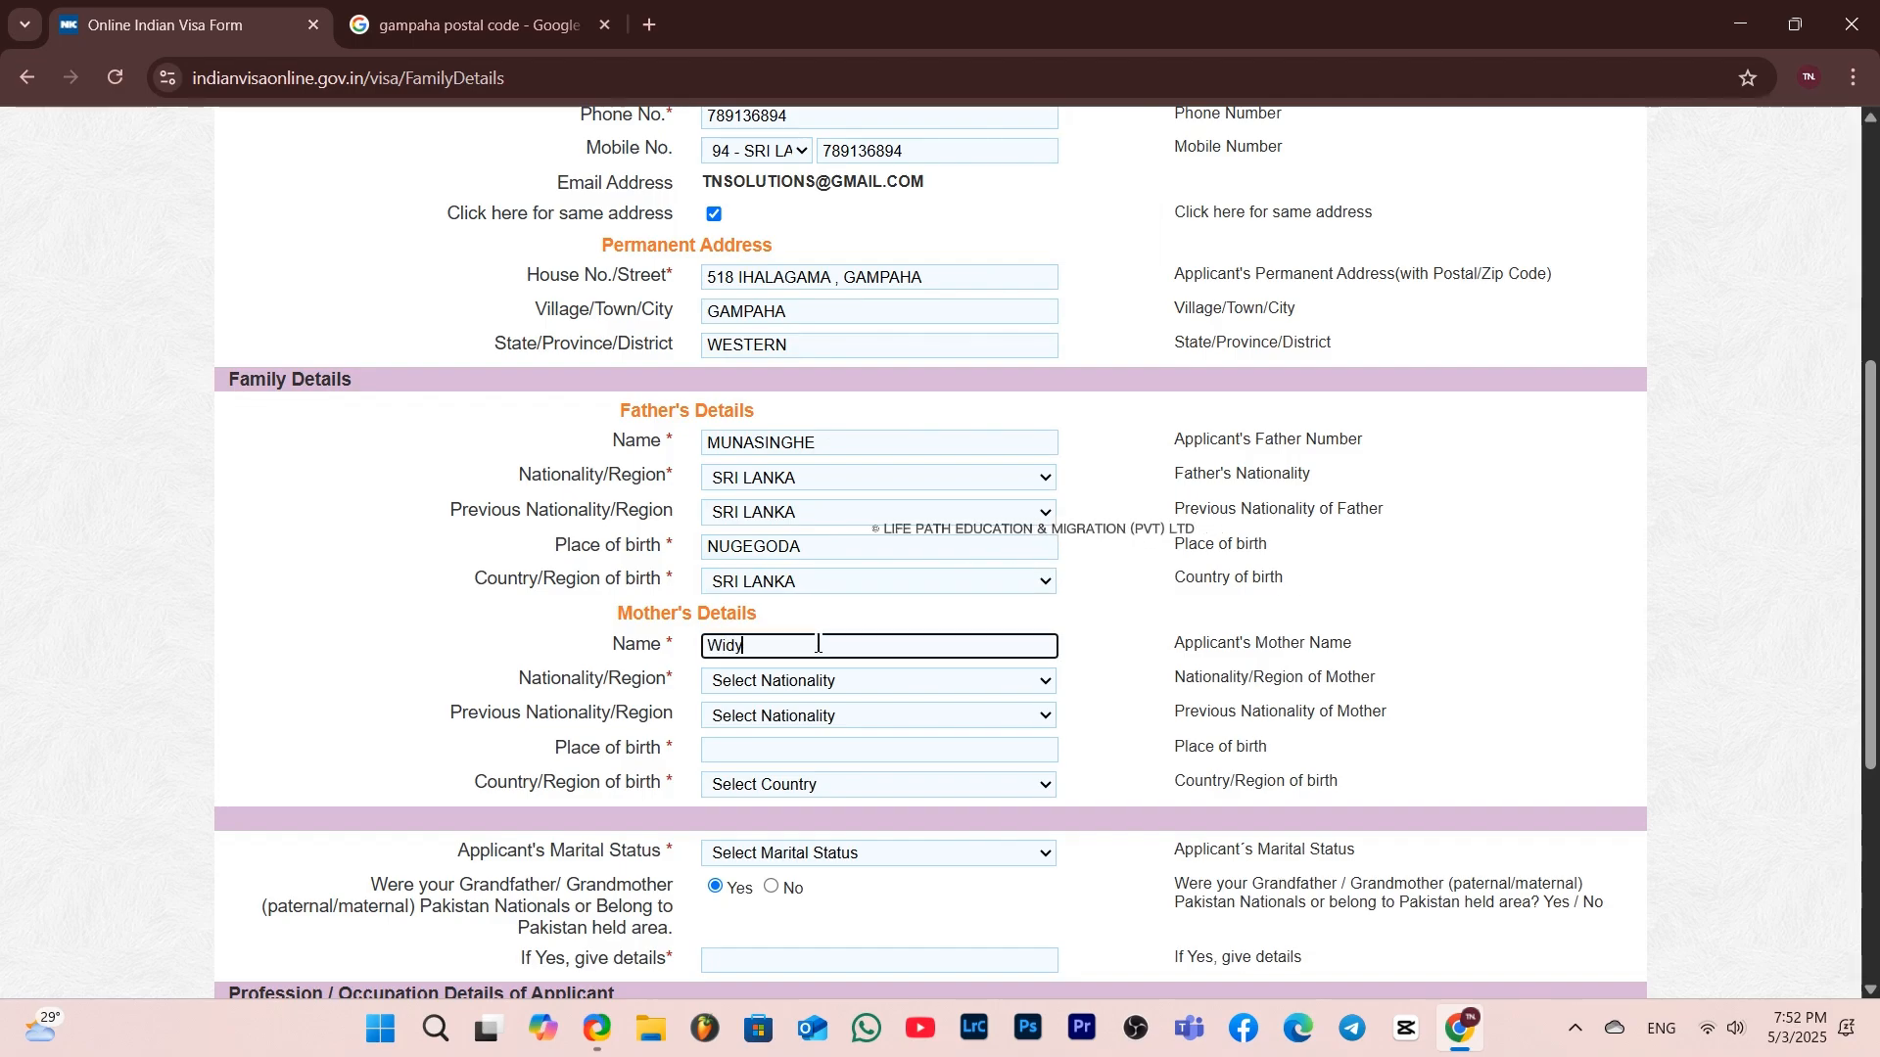
{"action": "left_click", "coordinate": [820, 683]}
{"action": "key", "text": "s"}
{"action": "key", "text": "s"}
{"action": "type", "text": "i"}
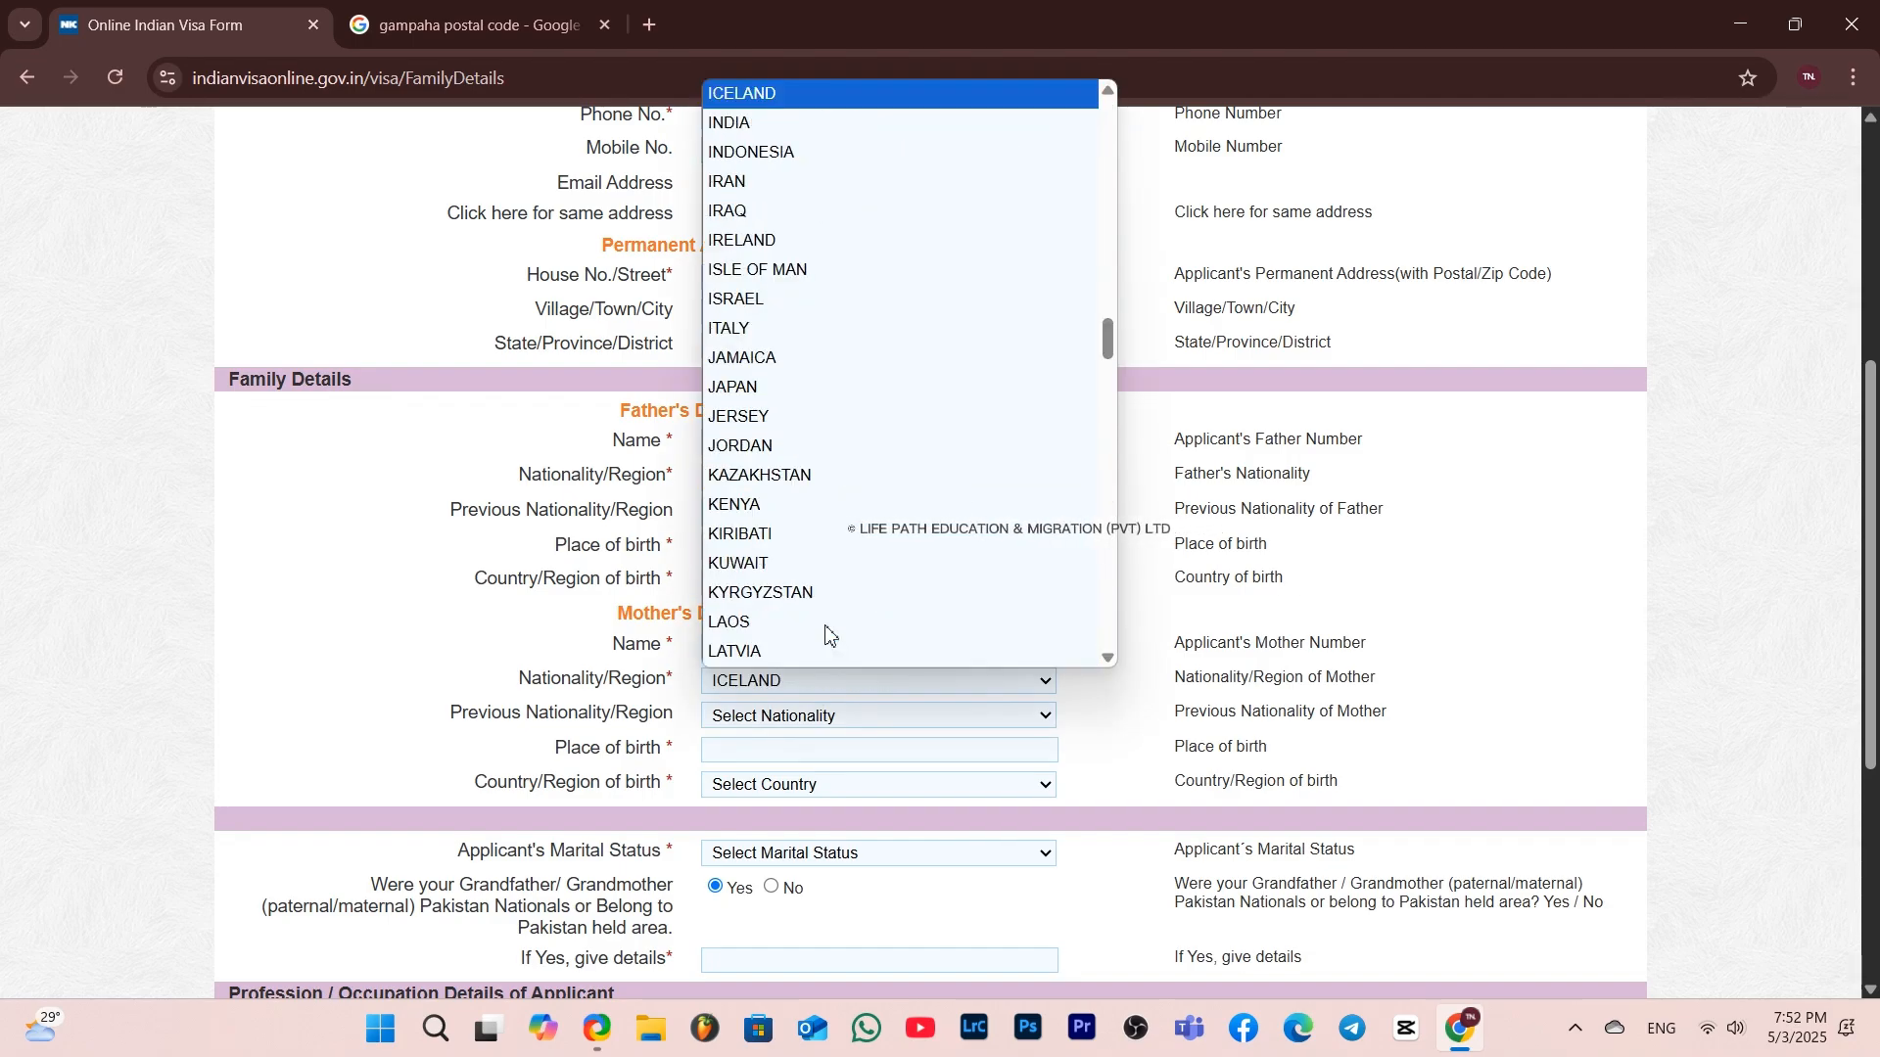
{"action": "type", "text": "sri"}
{"action": "key", "text": "Return"}
{"action": "left_click", "coordinate": [767, 716]}
{"action": "type", "text": "sri"}
{"action": "key", "text": "Return"}
Enter GAMPAHA as the mother's place of birth and SRI LANKA as her country of birth
{"action": "left_click", "coordinate": [772, 755]}
{"action": "type", "text": "Ga"}
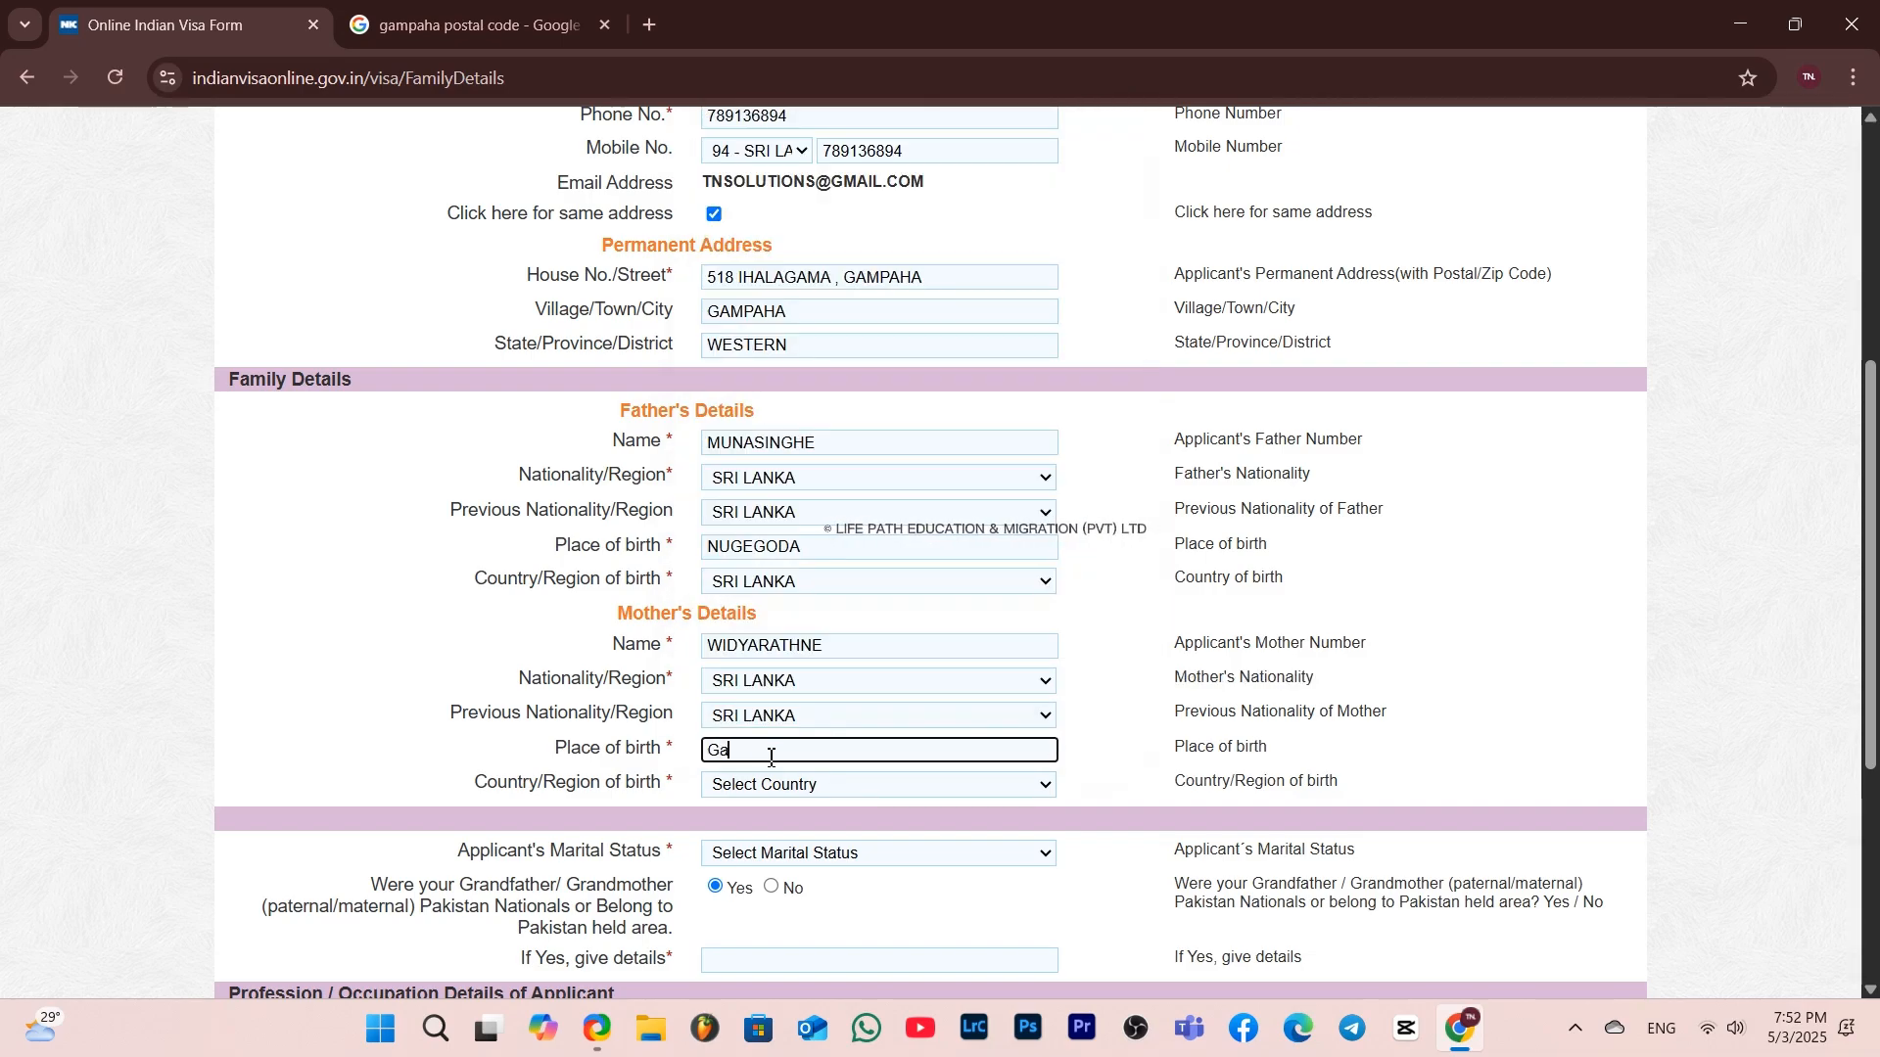
{"action": "type", "text": "mpaha"}
{"action": "left_click", "coordinate": [767, 787]}
{"action": "type", "text": "sri"}
{"action": "key", "text": "Return"}
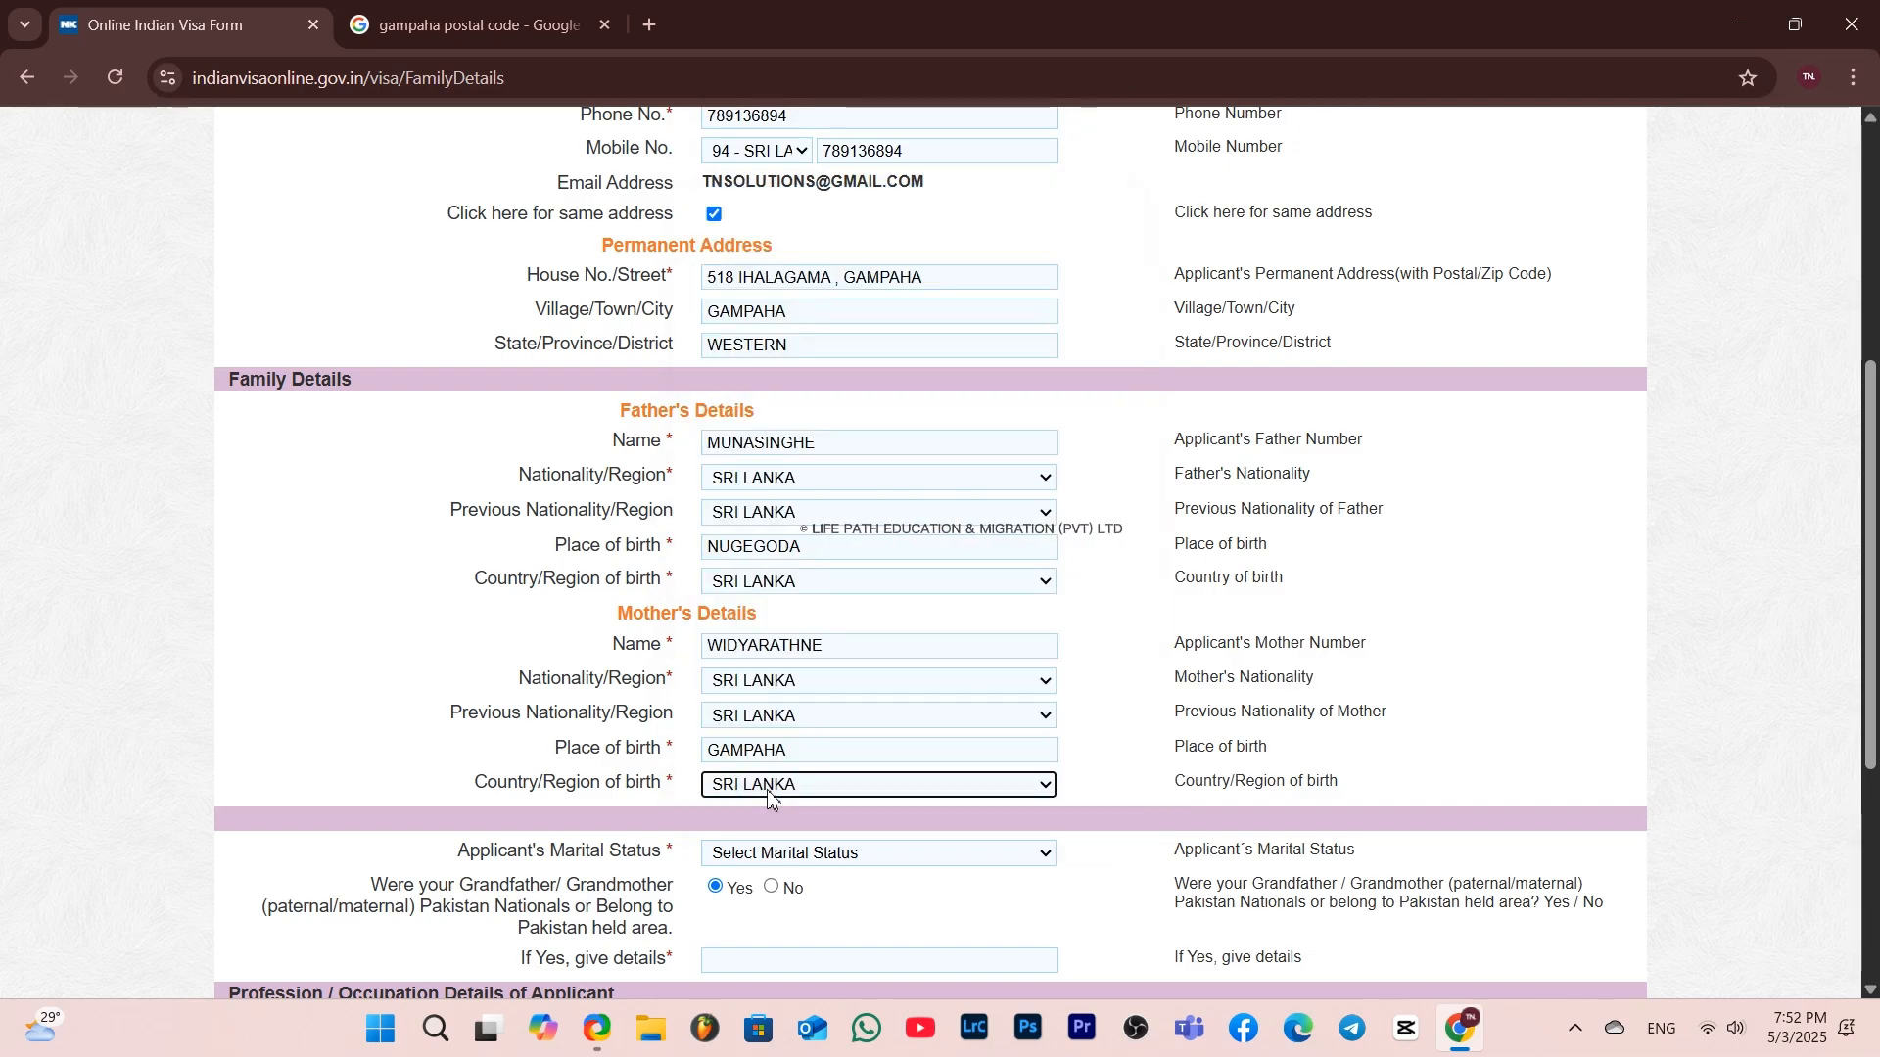
Set the applicant's marital status to SINGLE and answer No to the grandparents being Pakistan nationals question
{"action": "left_click_drag", "start_coordinate": [458, 851], "coordinate": [654, 848]}
{"action": "left_click", "coordinate": [780, 858]}
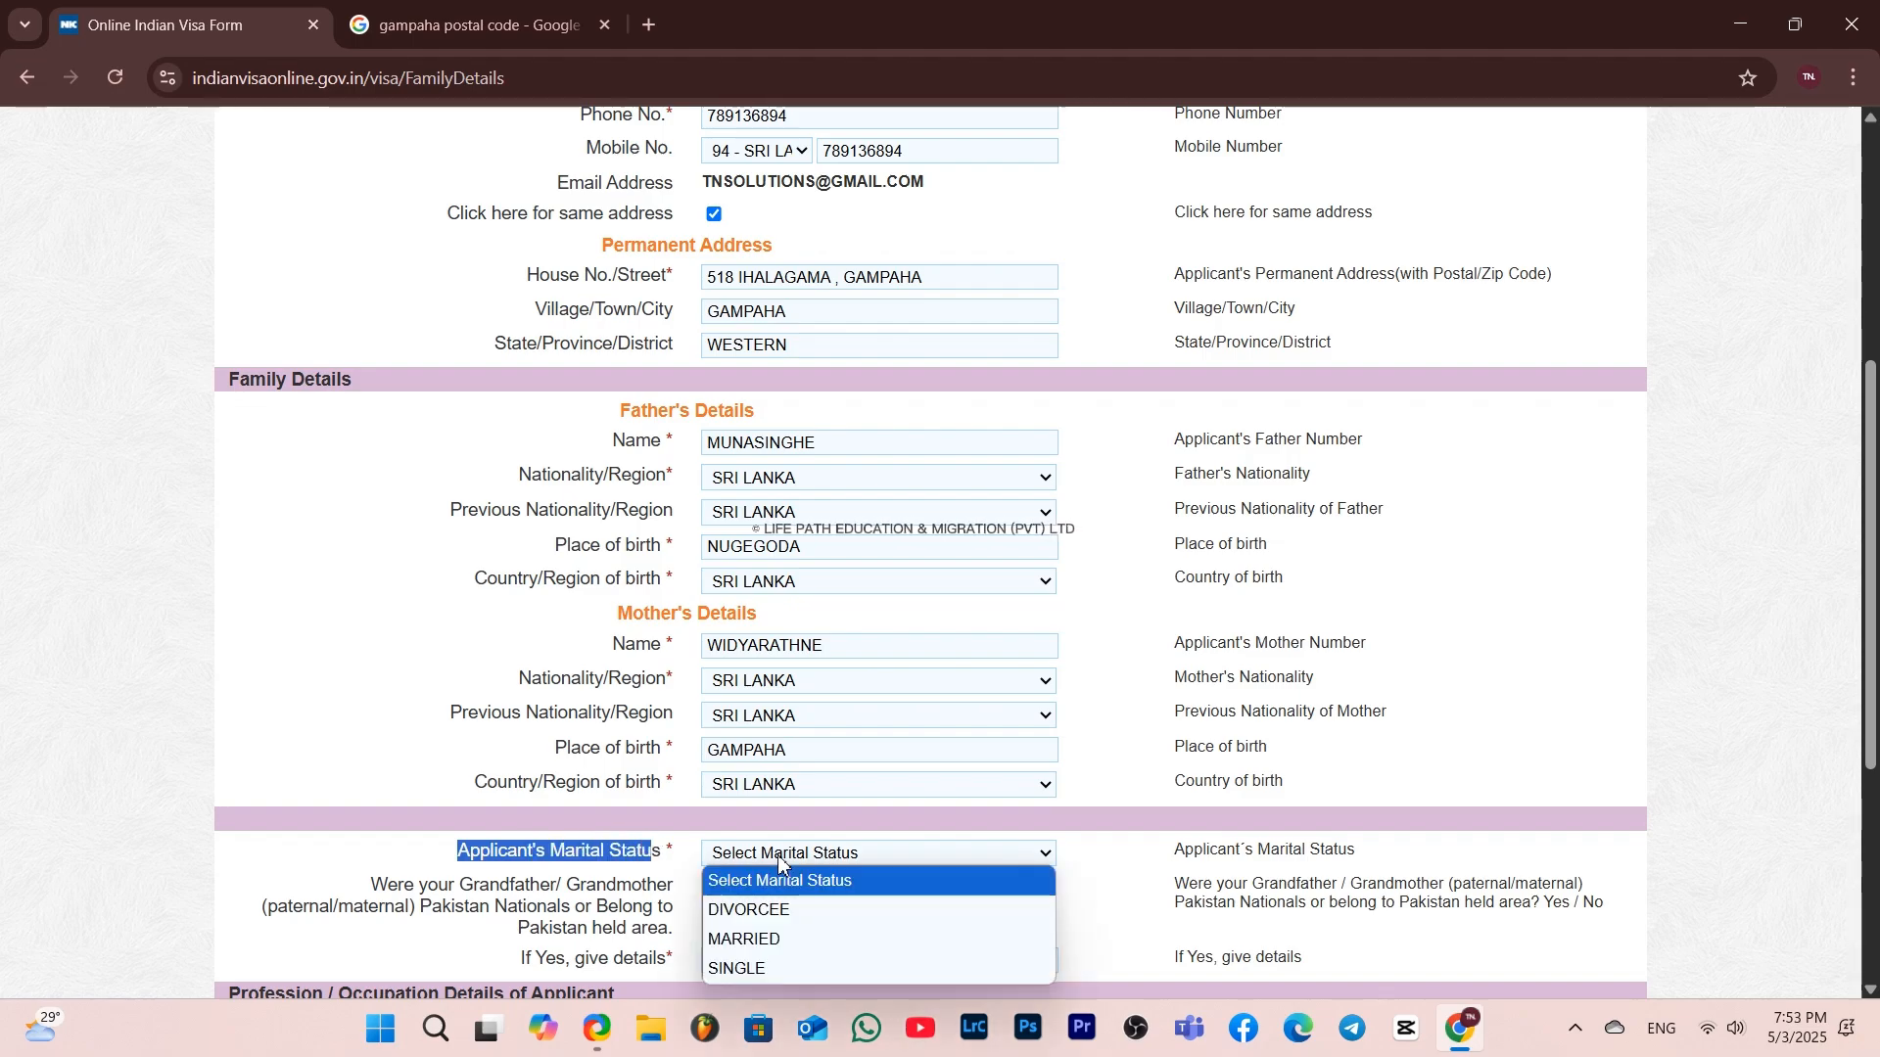
{"action": "scroll", "coordinate": [780, 857], "scroll_direction": "down", "scroll_amount": 1}
{"action": "left_click", "coordinate": [791, 740]}
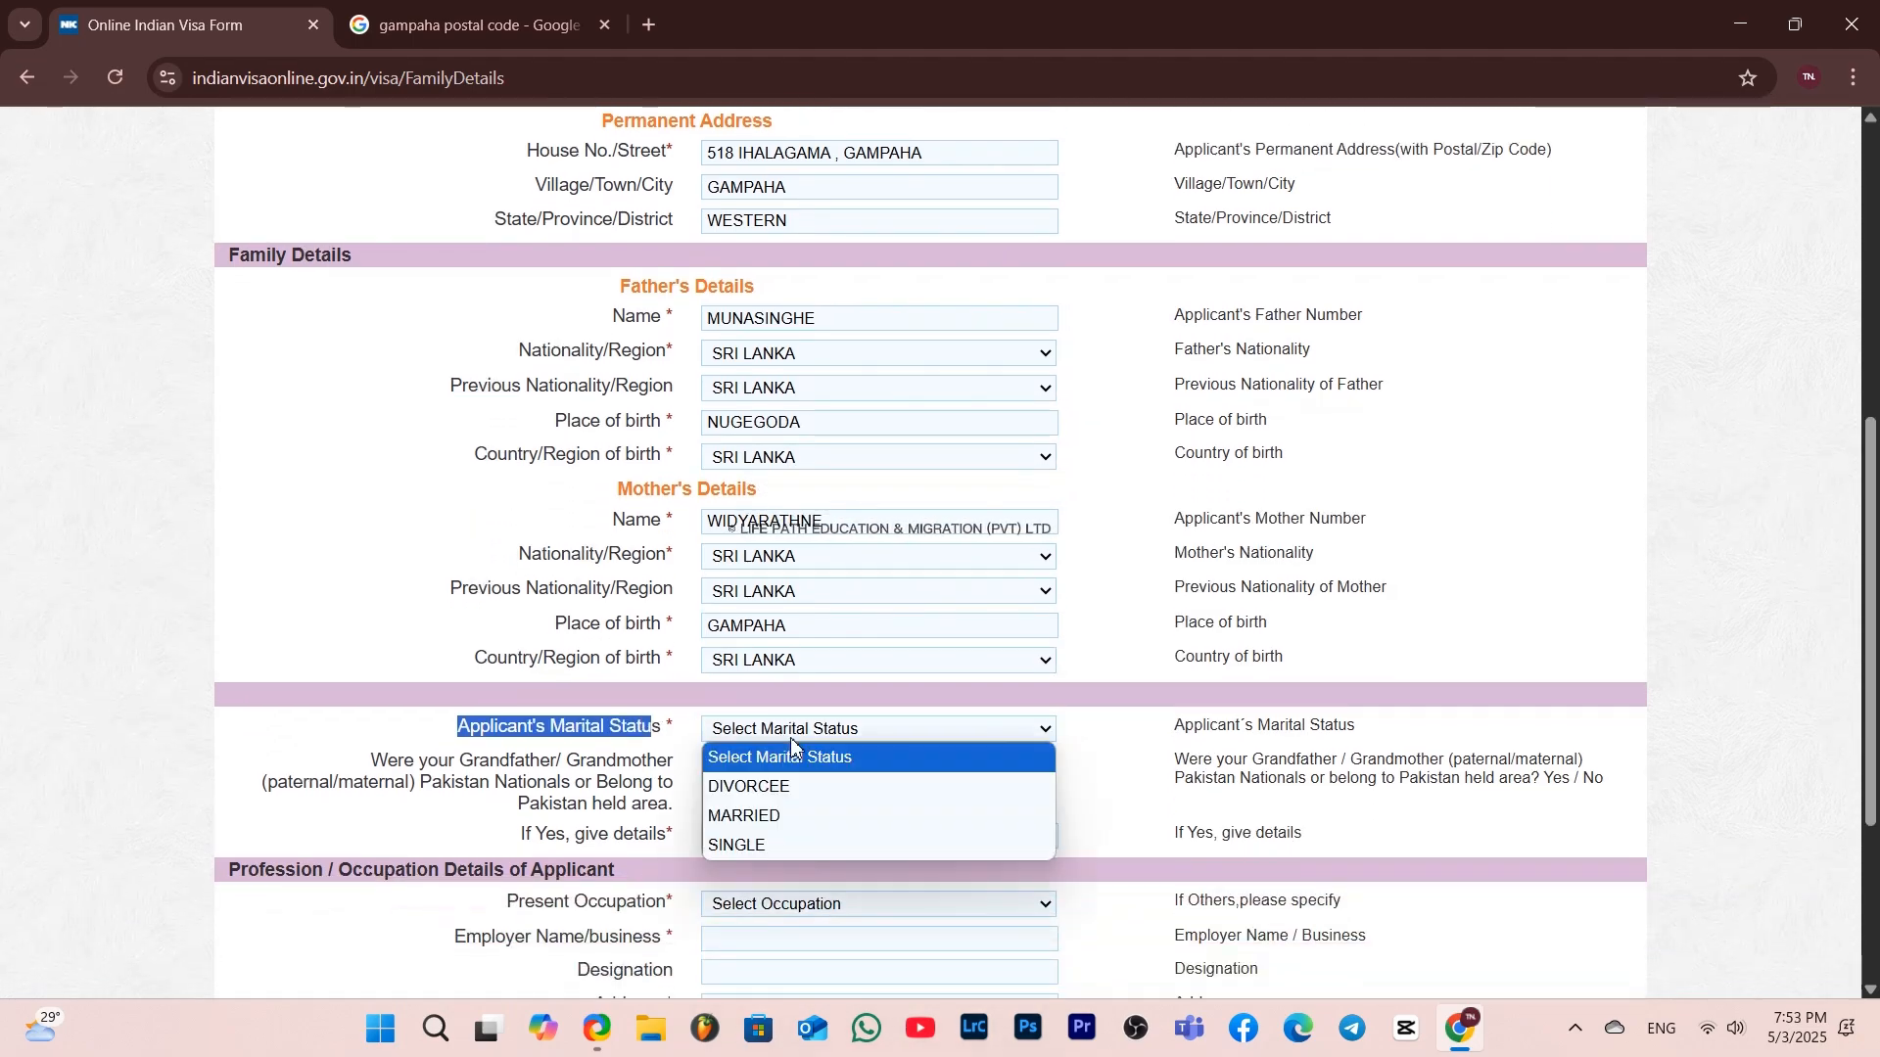
{"action": "left_click", "coordinate": [782, 843]}
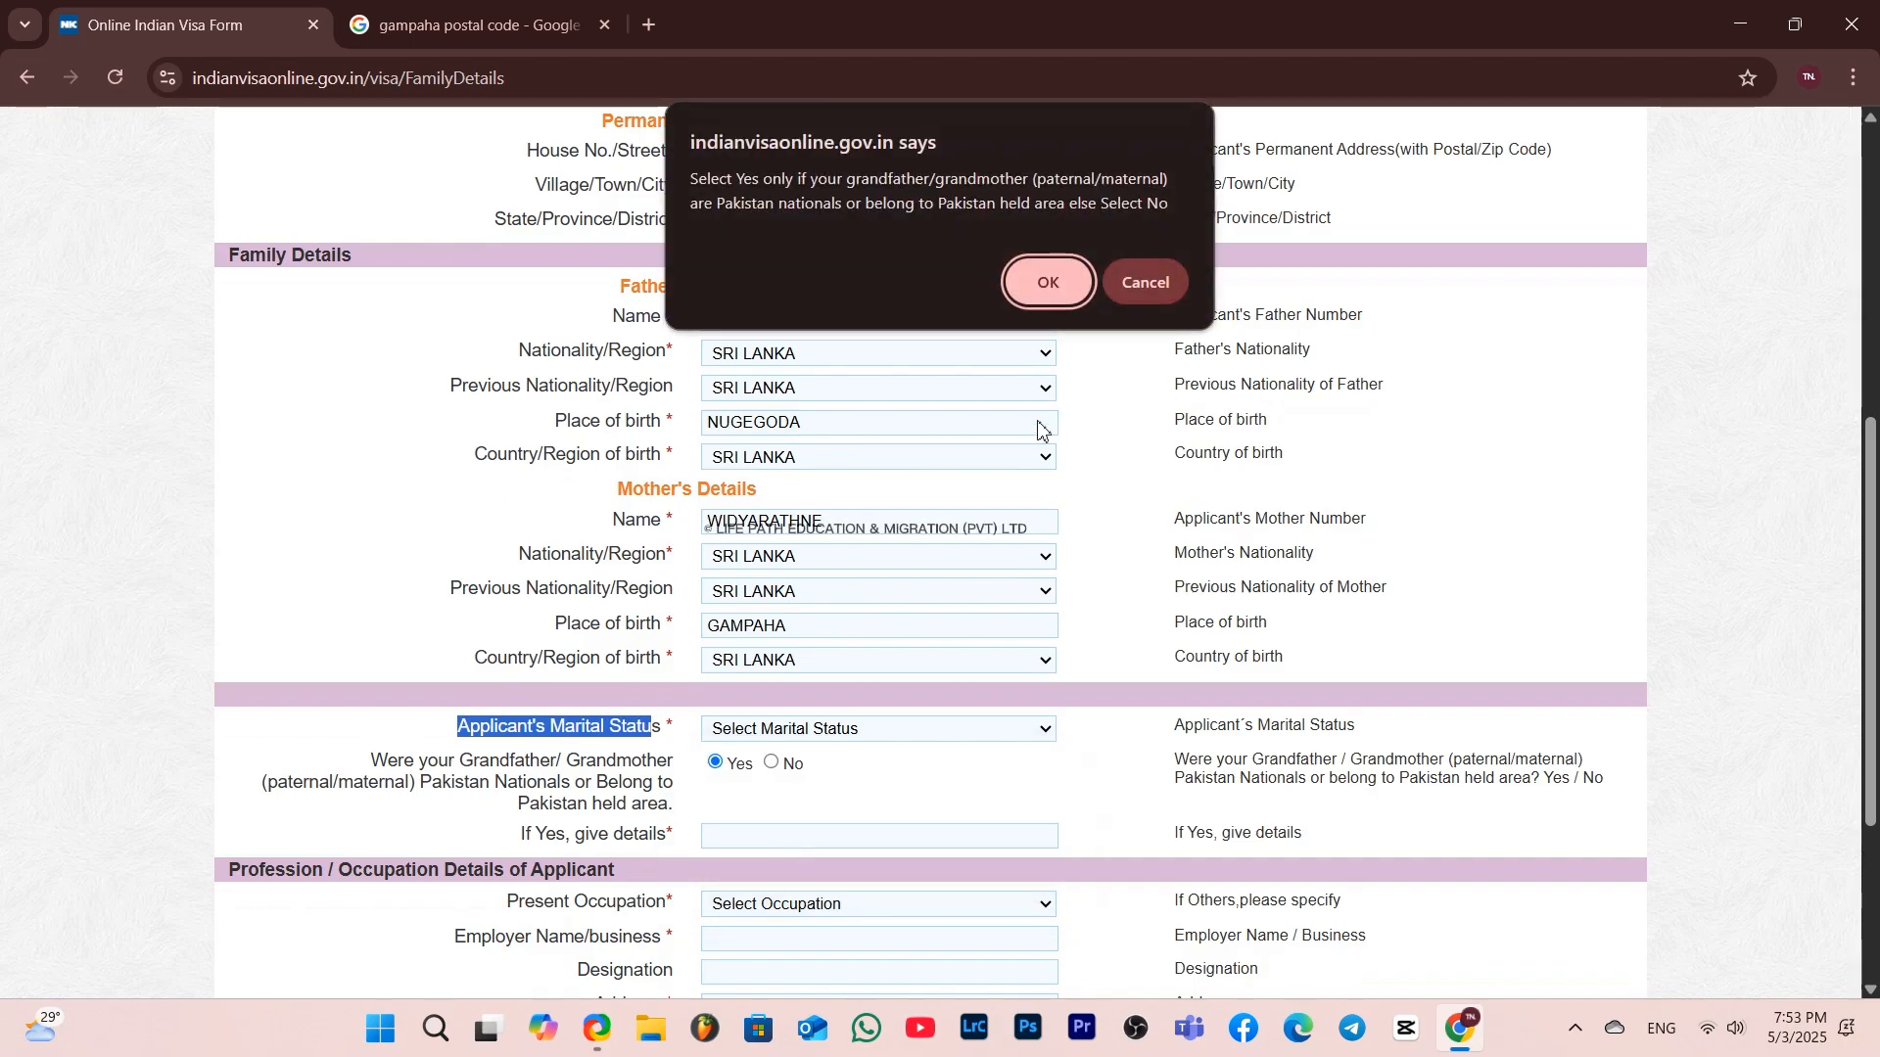
{"action": "left_click", "coordinate": [1059, 283]}
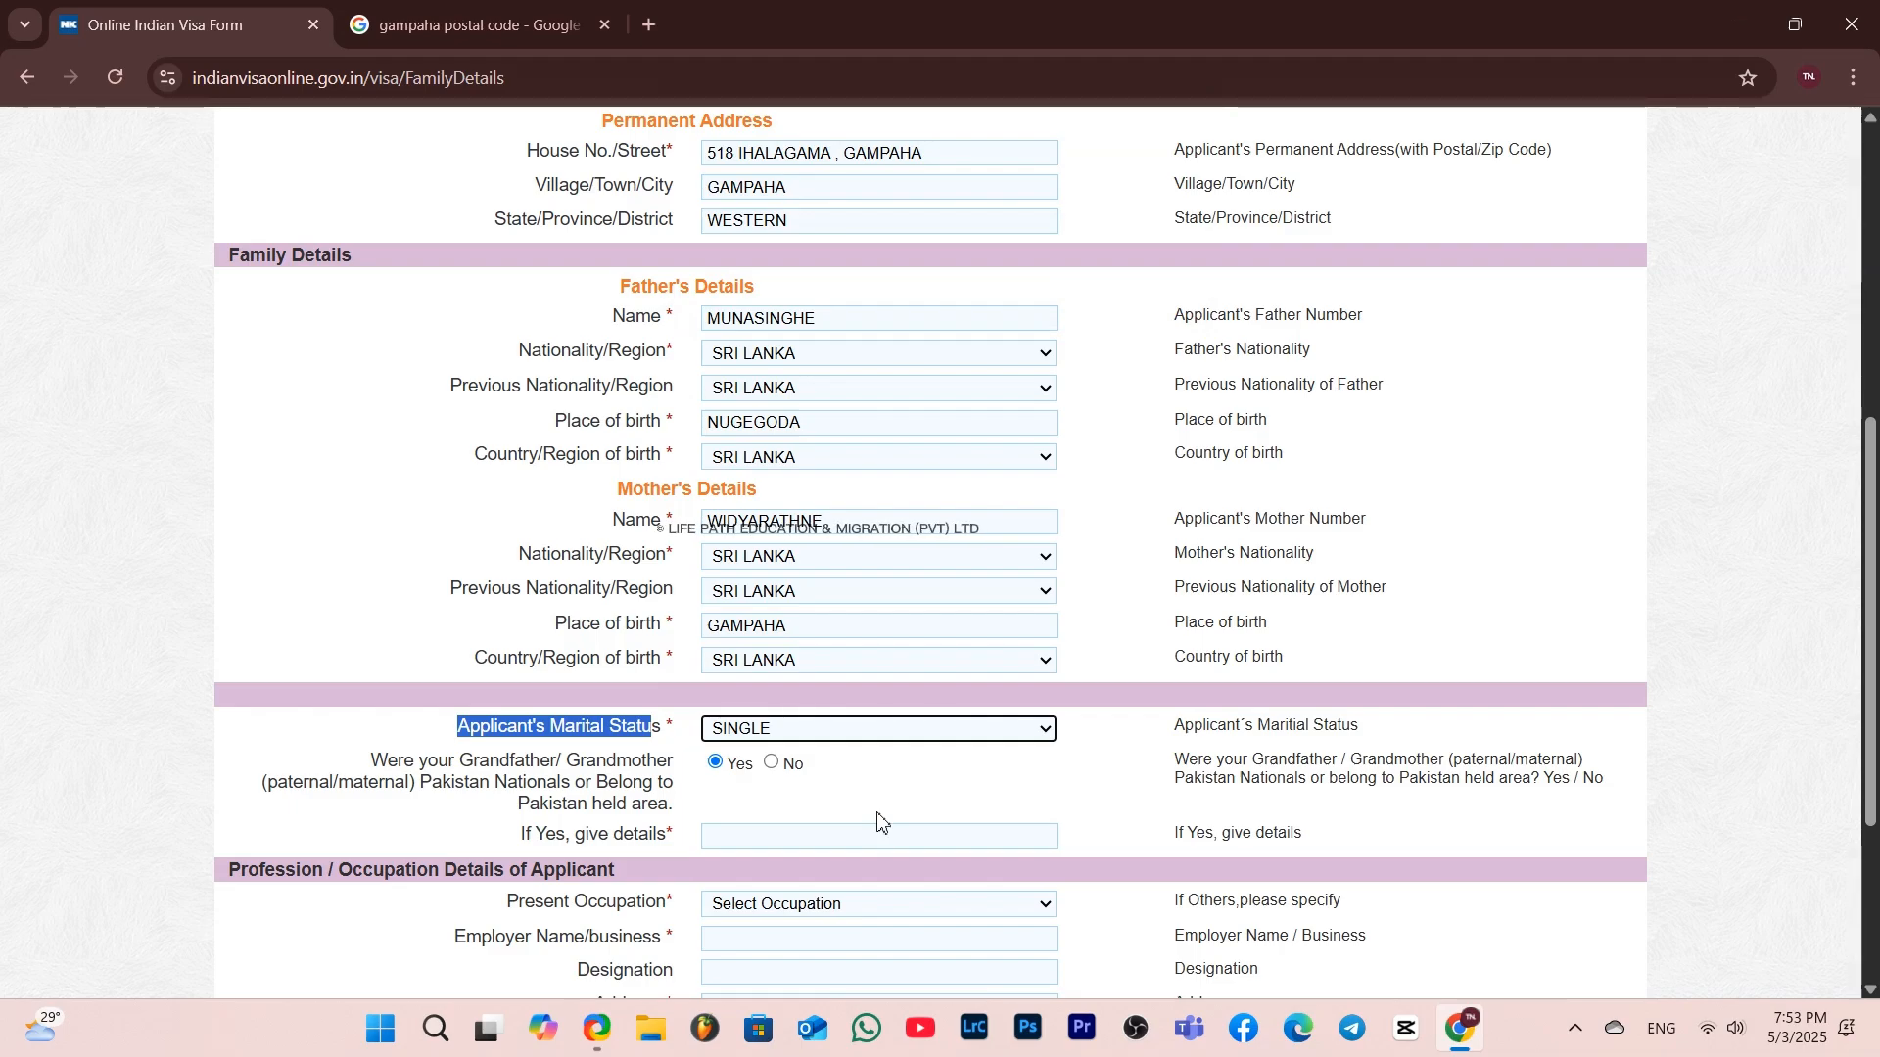
{"action": "scroll", "coordinate": [878, 822], "scroll_direction": "down", "scroll_amount": 1}
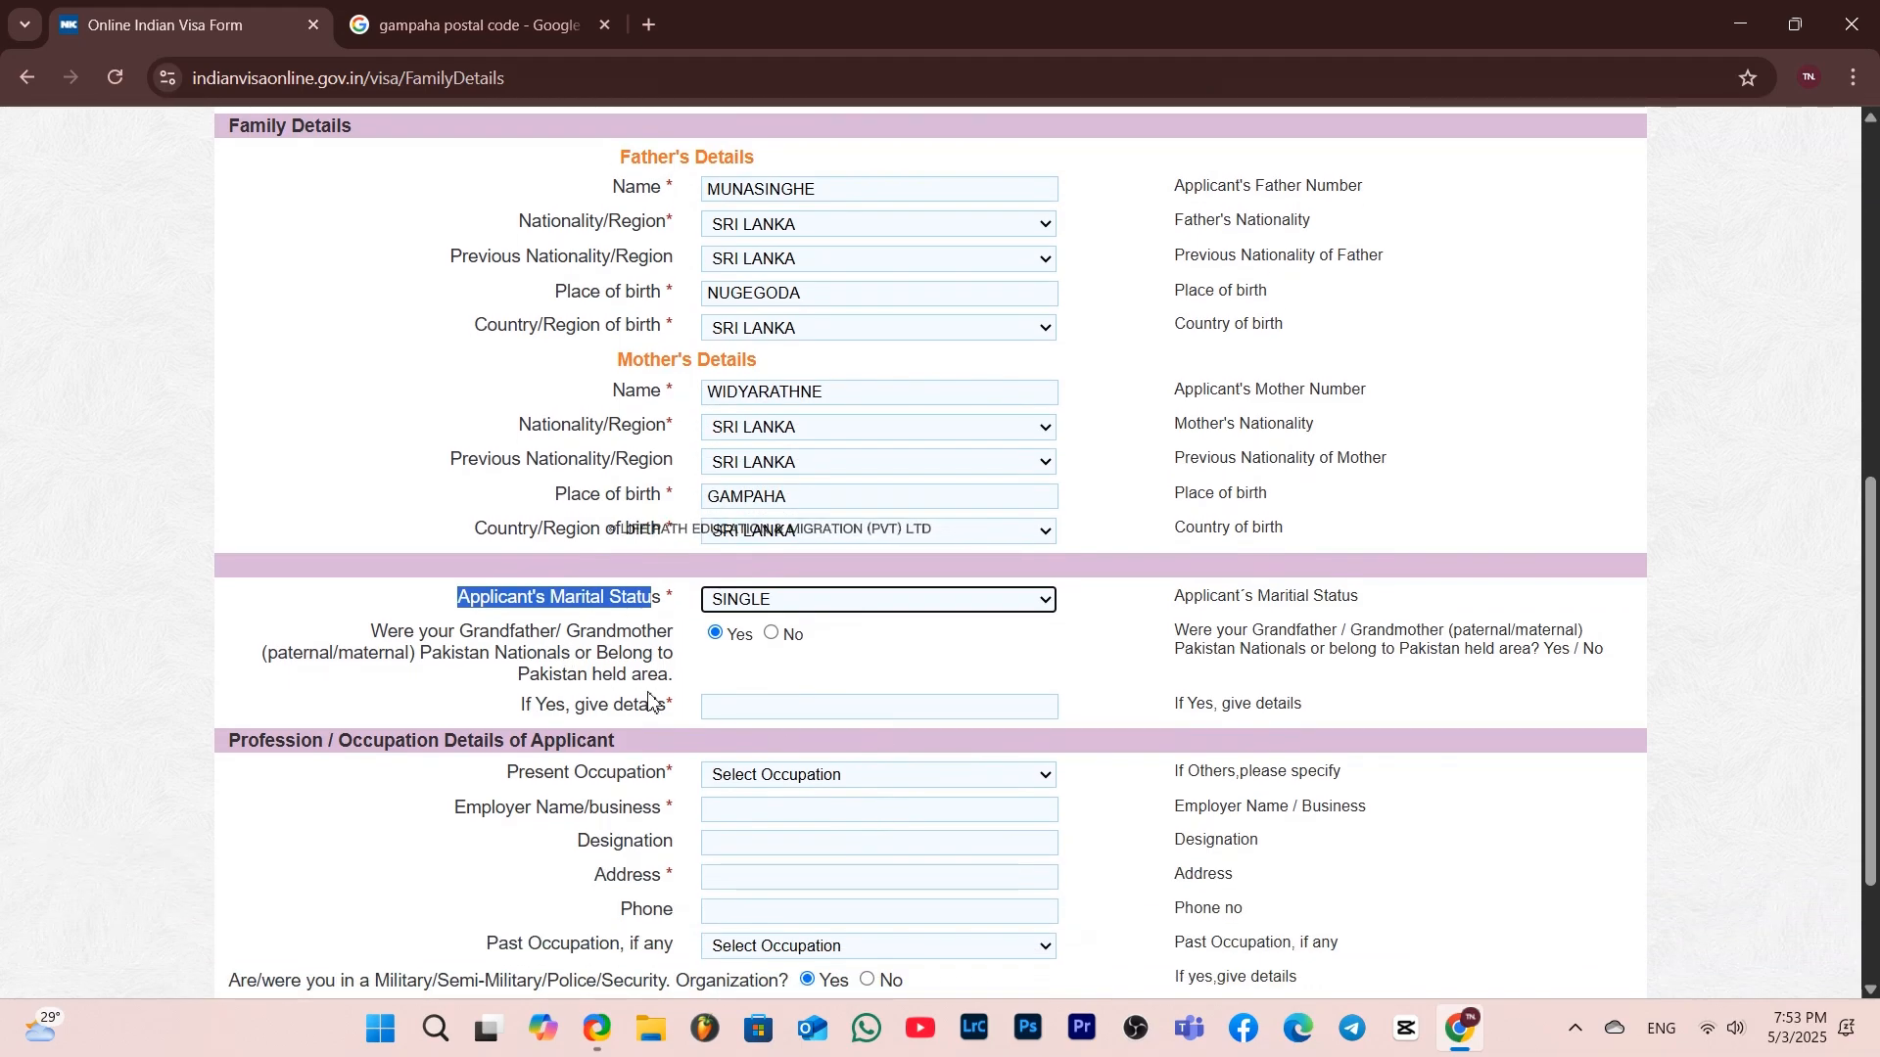
{"action": "left_click", "coordinate": [805, 663]}
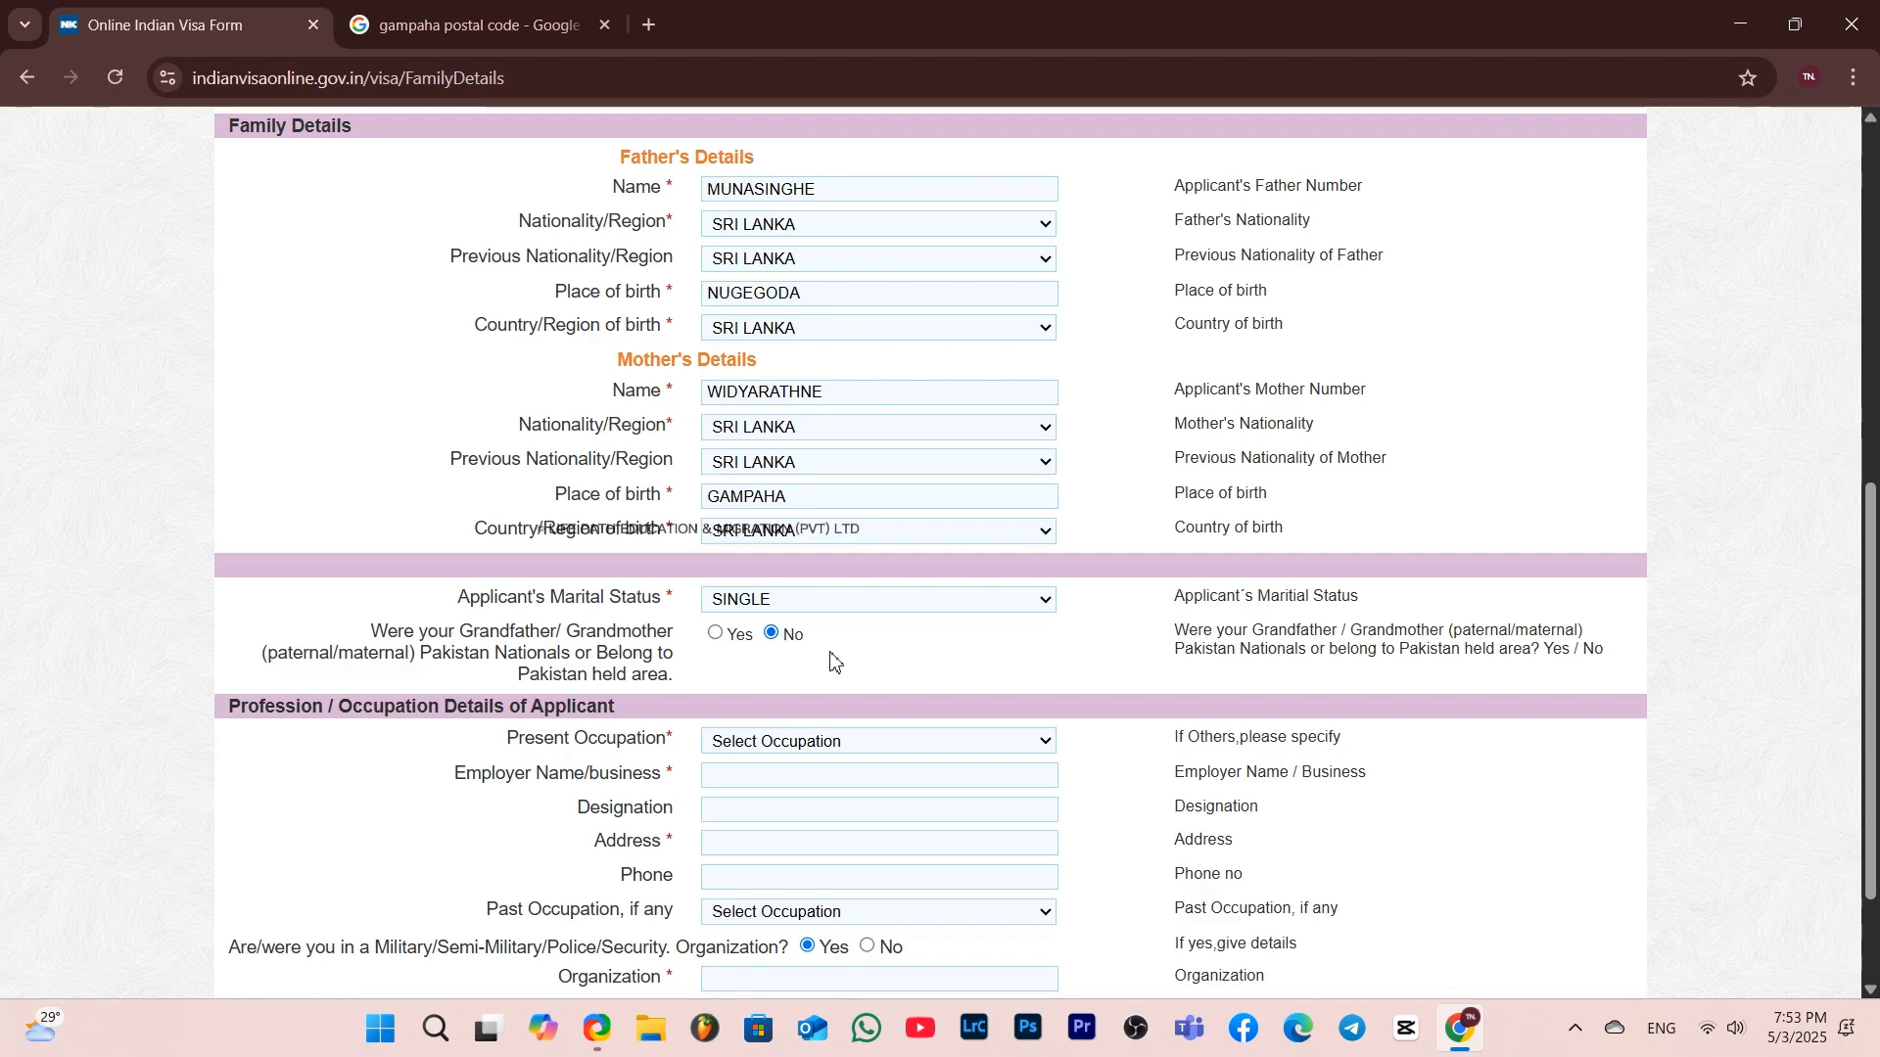
Select CAMERAMAN as the applicant's present occupation
{"action": "scroll", "coordinate": [899, 678], "scroll_direction": "down", "scroll_amount": 1}
{"action": "scroll", "coordinate": [899, 678], "scroll_direction": "down", "scroll_amount": 1}
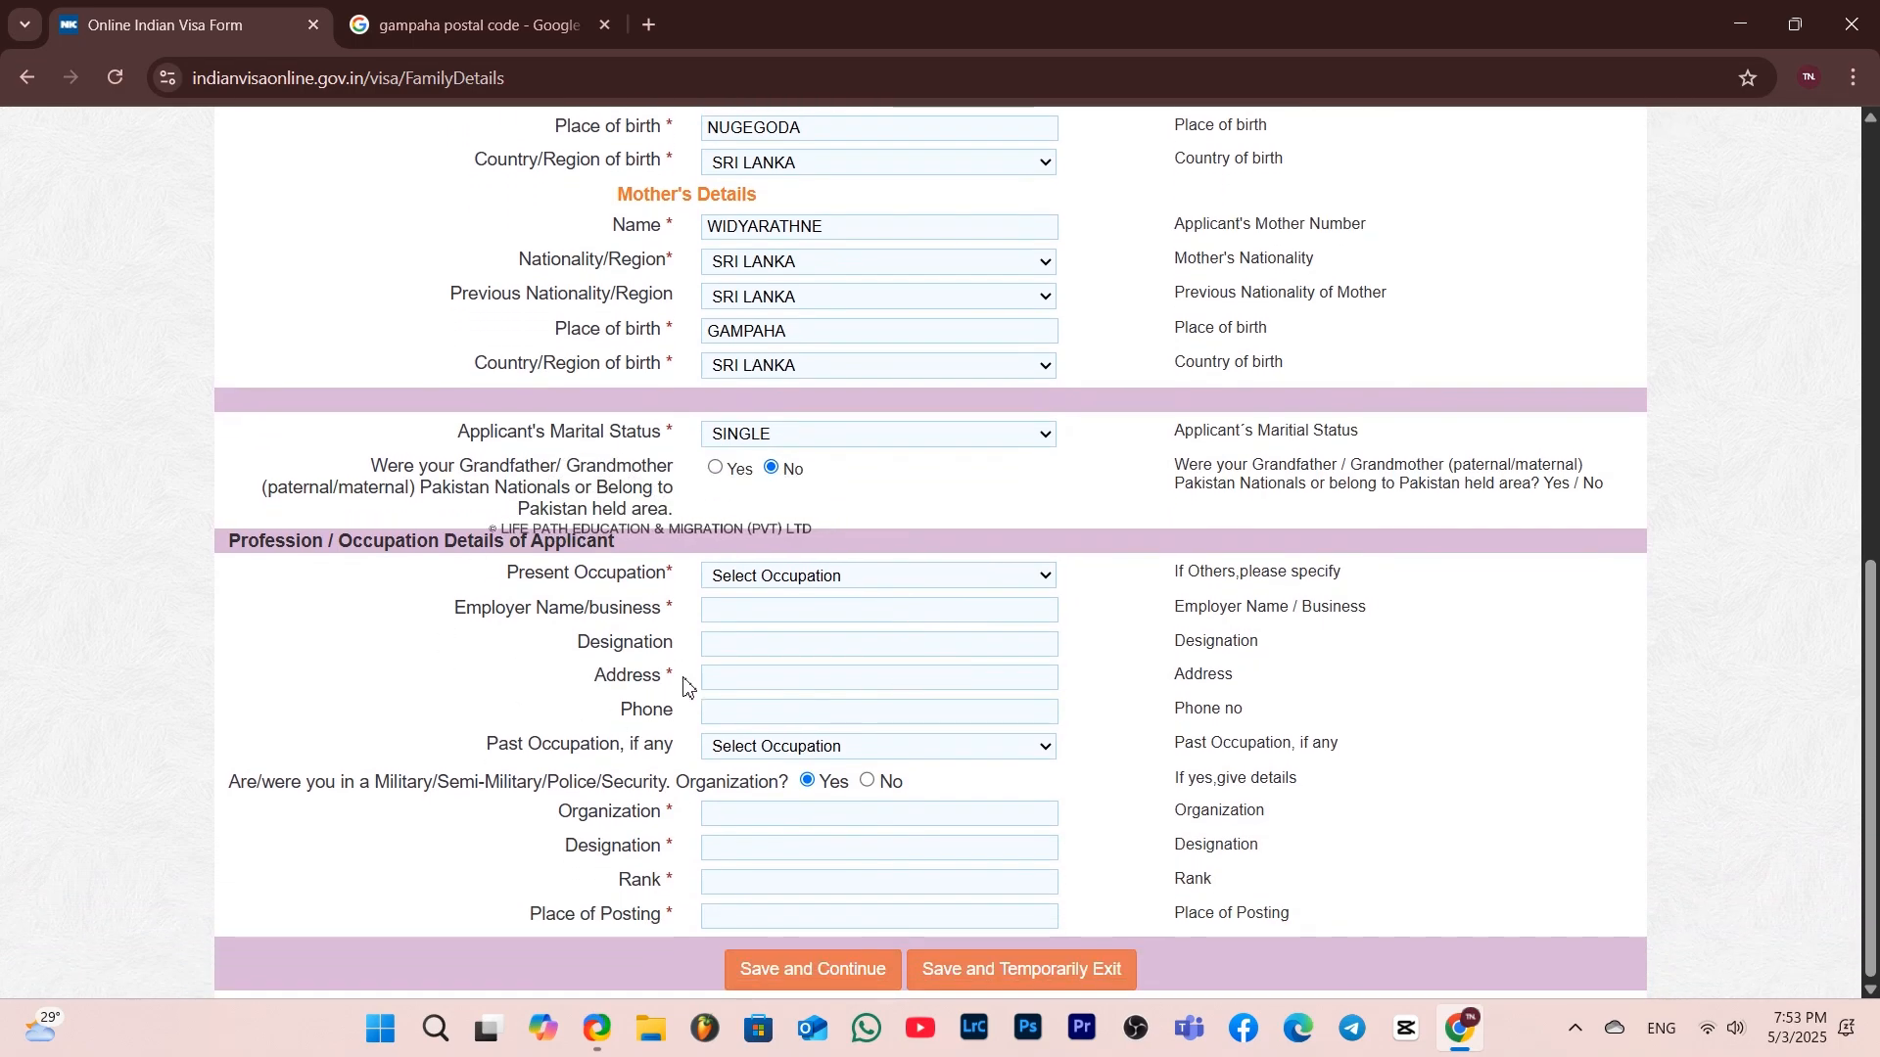
{"action": "left_click", "coordinate": [762, 578]}
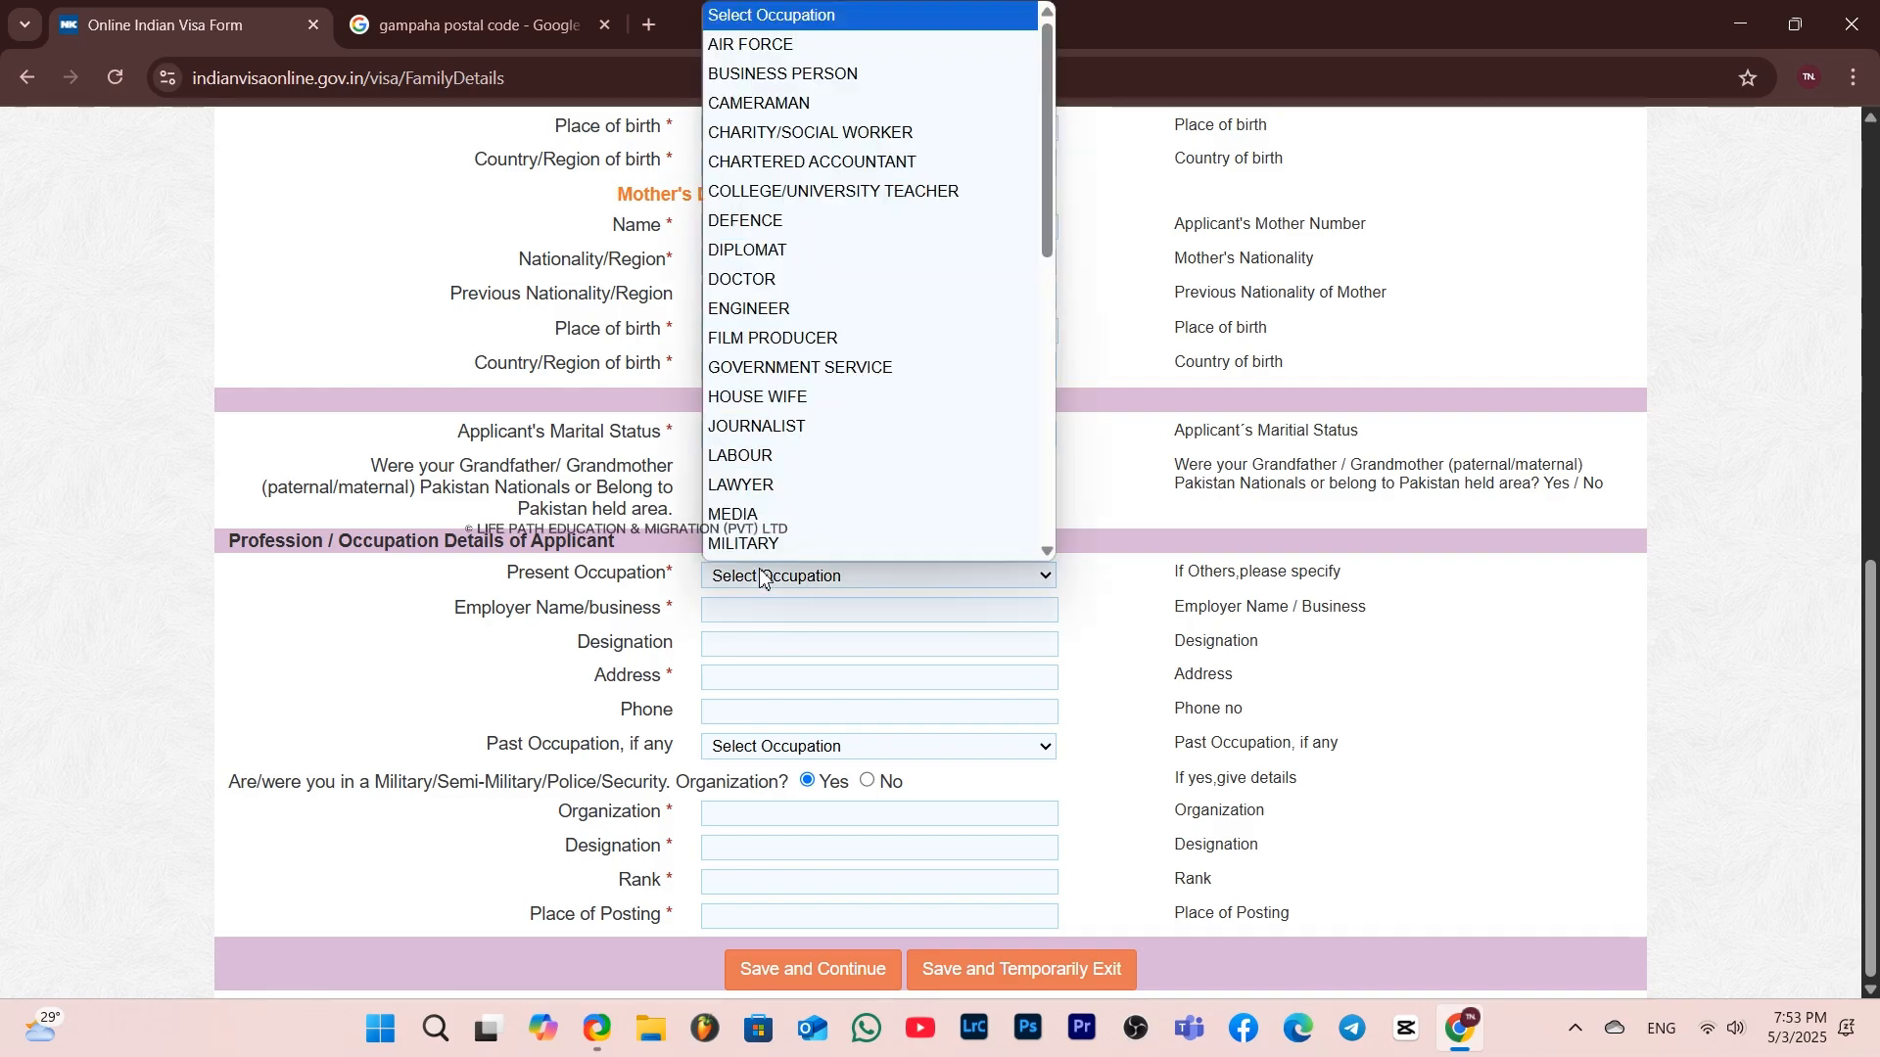
{"action": "scroll", "coordinate": [839, 111], "scroll_direction": "down", "scroll_amount": 4}
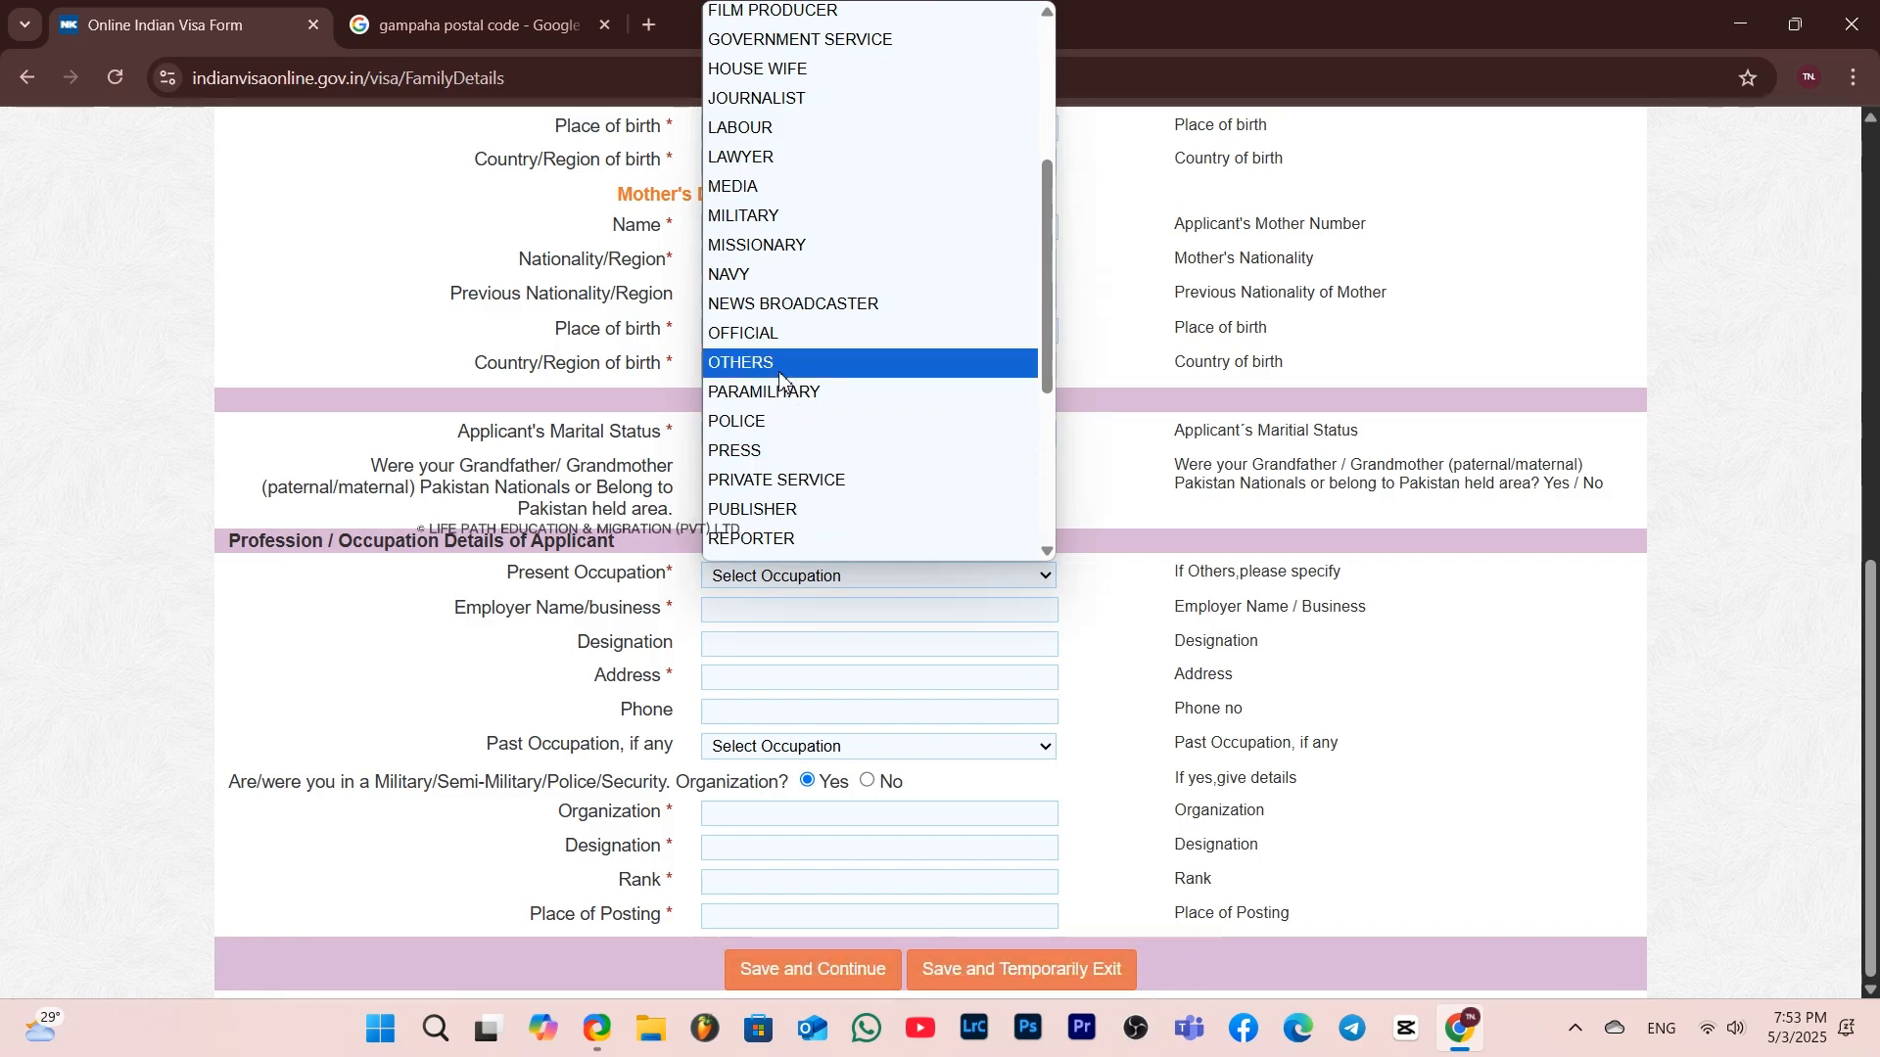
{"action": "scroll", "coordinate": [803, 376], "scroll_direction": "up", "scroll_amount": 4}
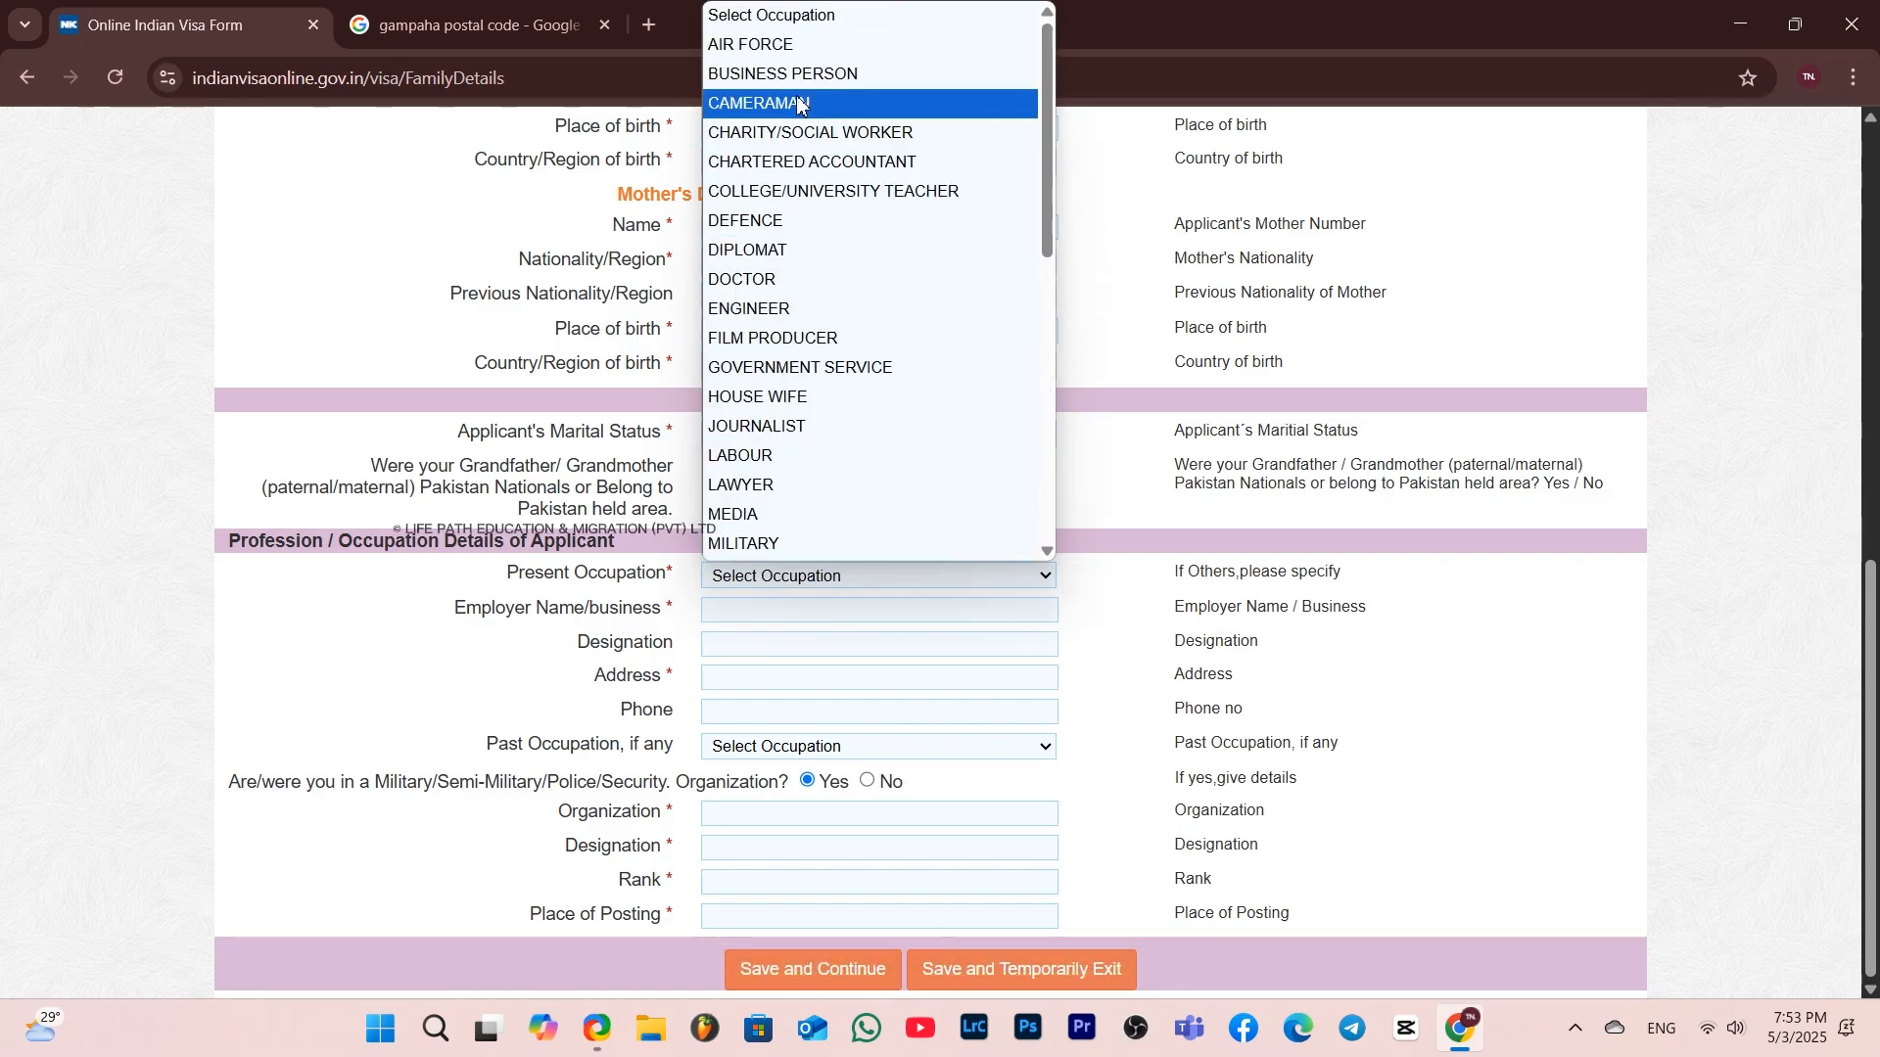
{"action": "left_click", "coordinate": [837, 104]}
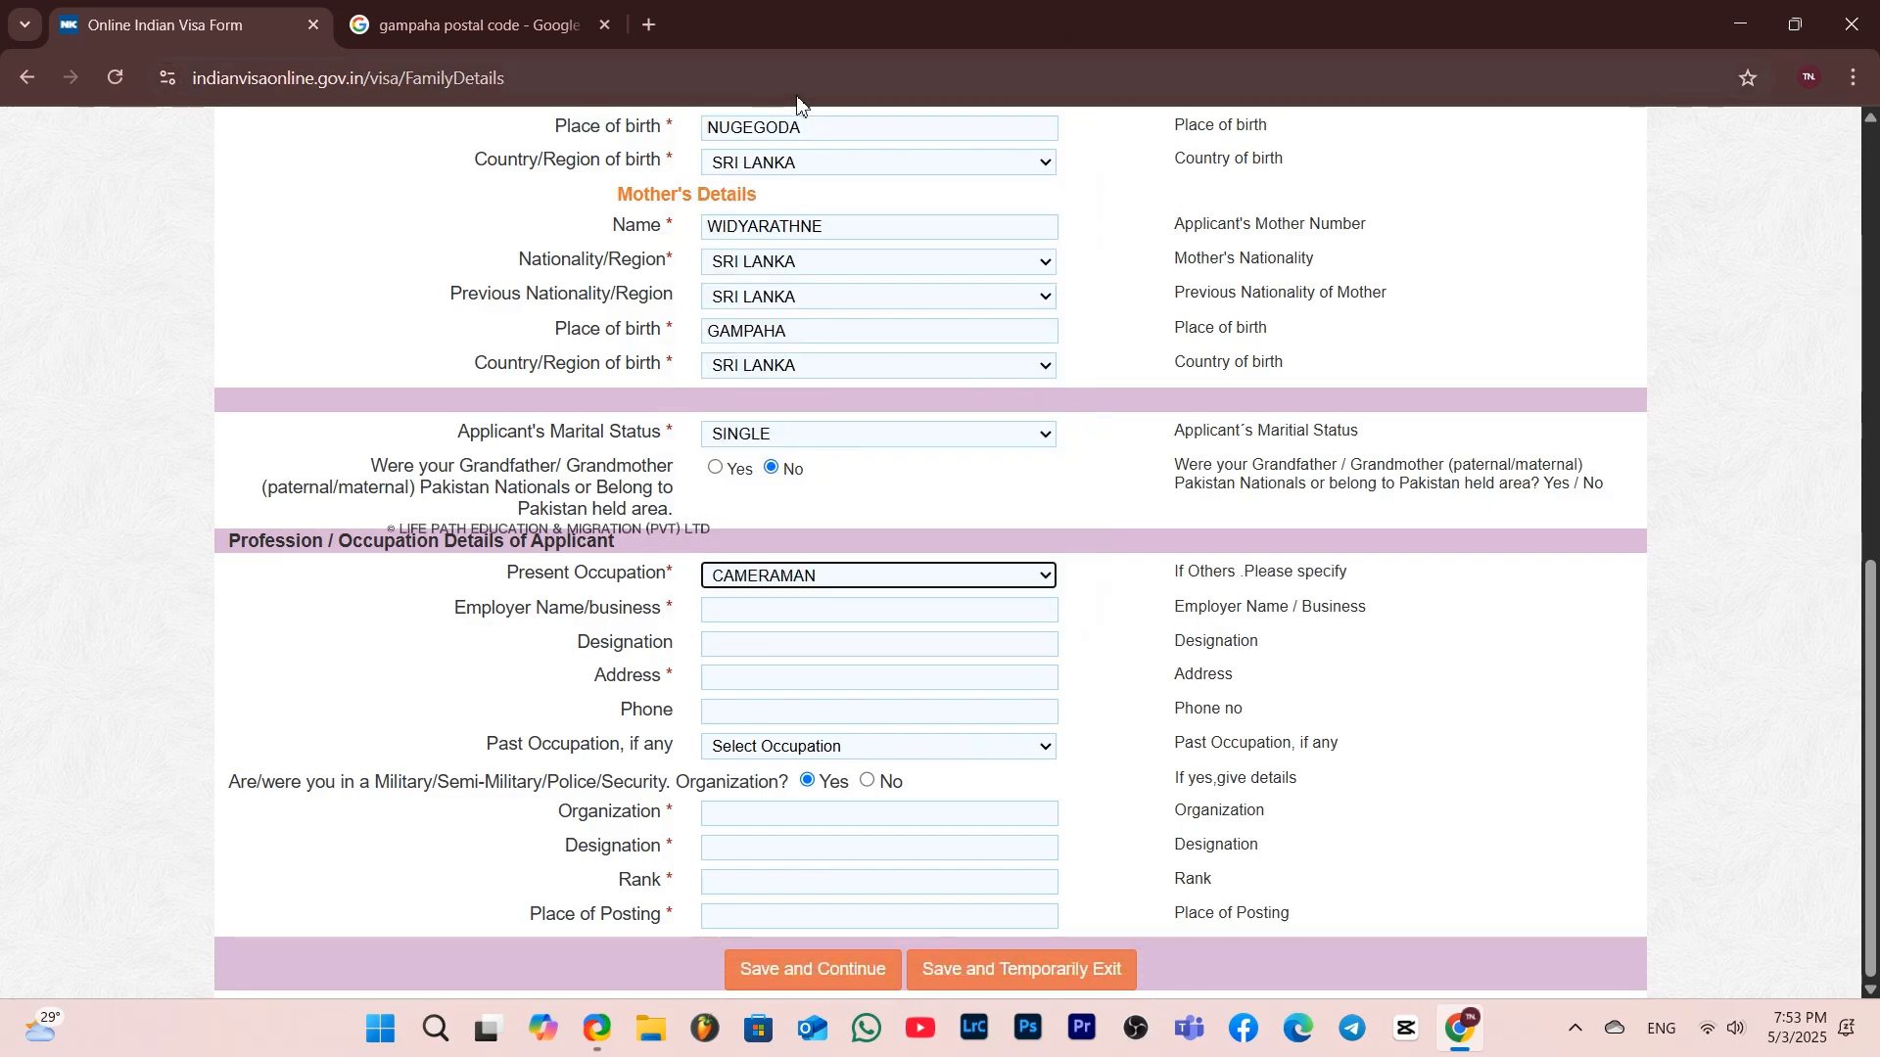
Enter TN SOLUTIONS as the employer name and GAMPAHA as the designation
{"action": "left_click", "coordinate": [791, 613]}
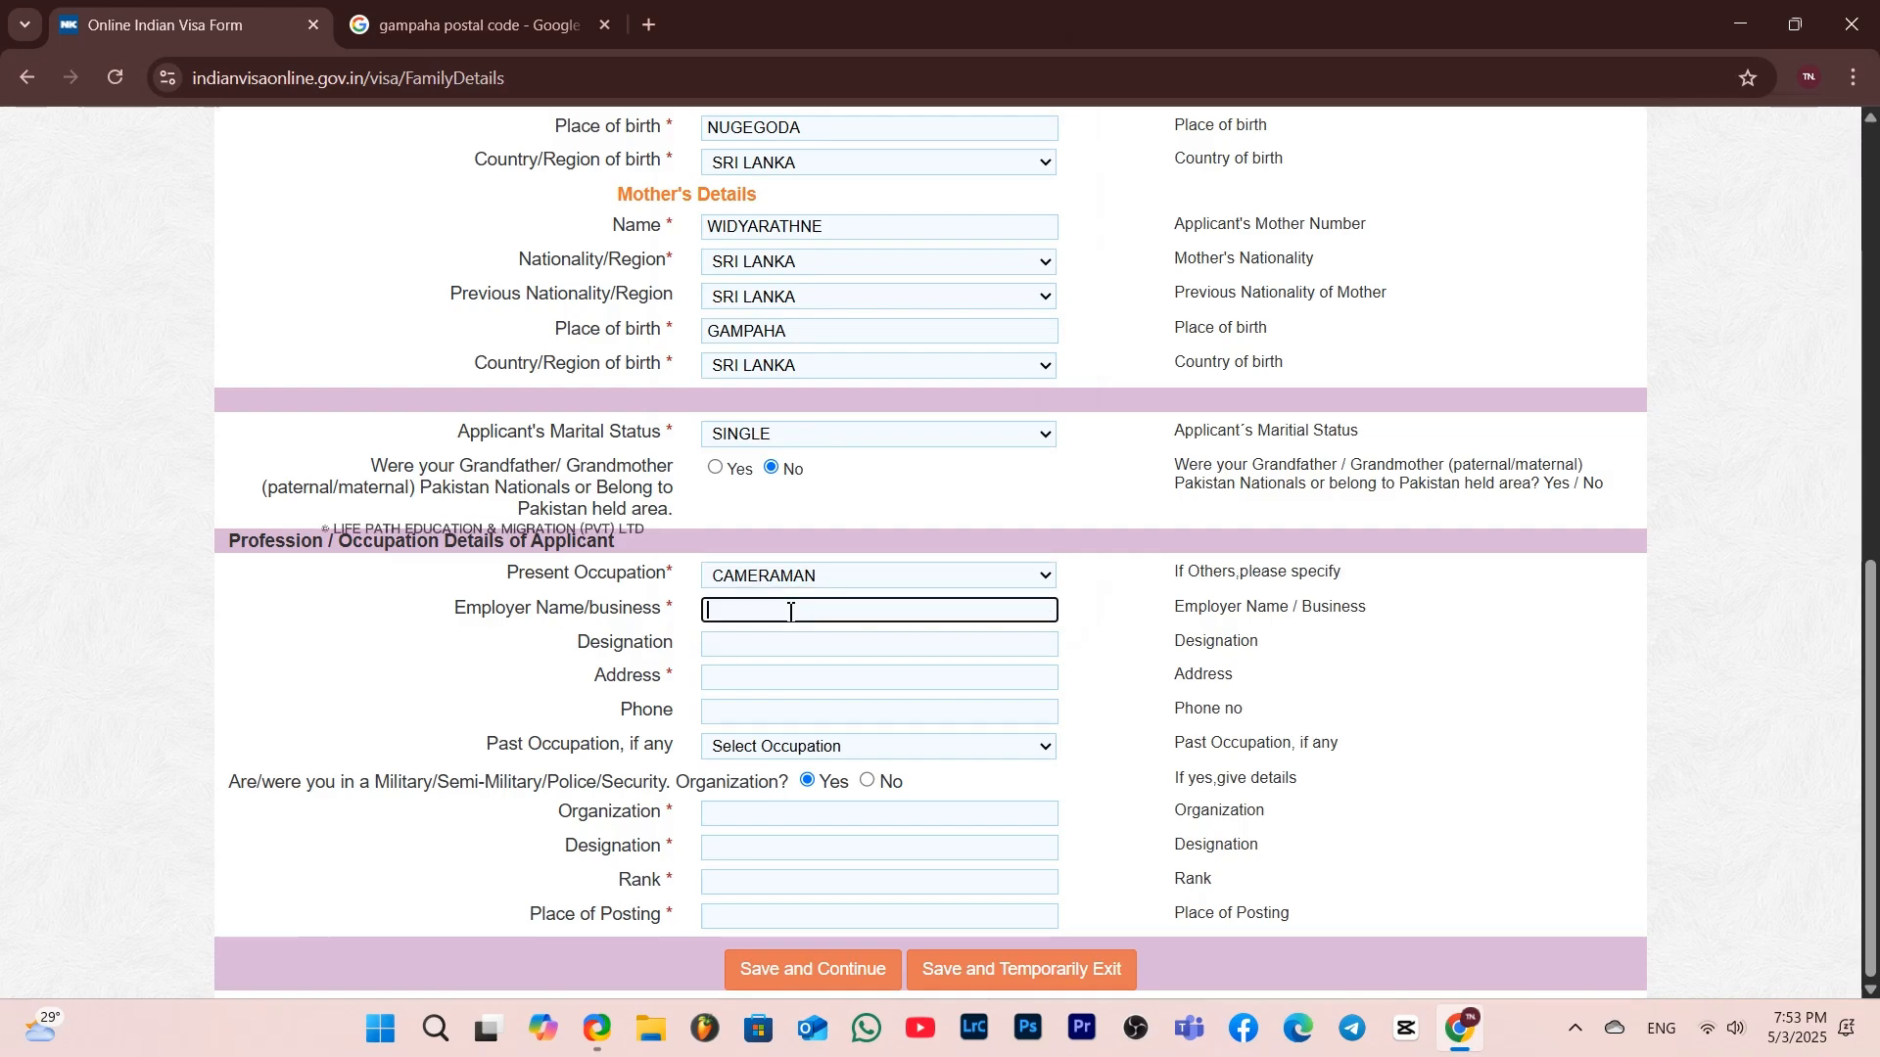
{"action": "type", "text": "Tn Solutions (pvt) Ltd"}
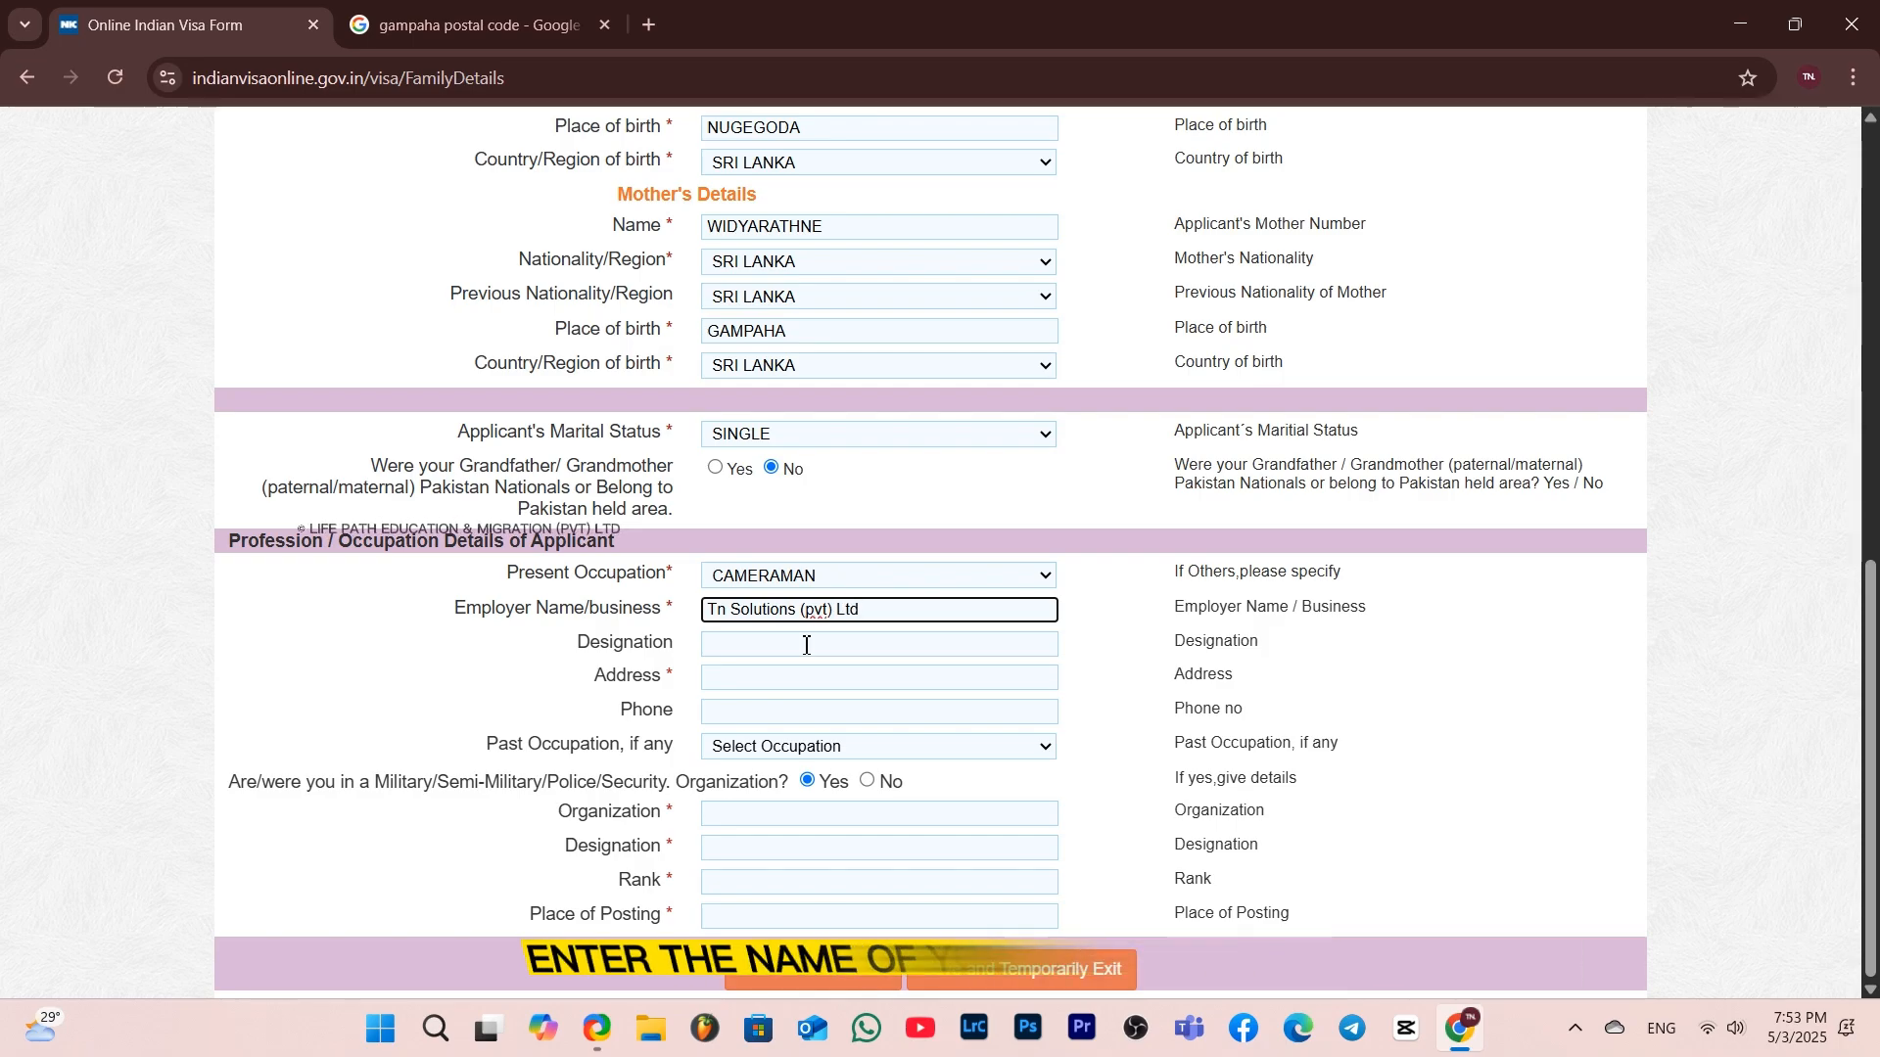
{"action": "left_click", "coordinate": [810, 643]}
{"action": "type", "text": "Gampaha"}
{"action": "left_click", "coordinate": [896, 608]}
{"action": "key", "text": "BackSpace"}
{"action": "key", "text": "BackSpace"}
{"action": "key", "text": "BackSpace"}
{"action": "key", "text": "BackSpace"}
{"action": "key", "text": "BackSpace"}
{"action": "key", "text": "BackSpace"}
{"action": "key", "text": "BackSpace"}
{"action": "key", "text": "BackSpace"}
{"action": "key", "text": "BackSpace"}
{"action": "key", "text": "BackSpace"}
{"action": "key", "text": "BackSpace"}
{"action": "key", "text": "BackSpace"}
{"action": "key", "text": "BackSpace"}
{"action": "key", "text": "BackSpace"}
{"action": "key", "text": "BackSpace"}
{"action": "key", "text": "BackSpace"}
{"action": "key", "text": "BackSpace"}
{"action": "key", "text": "BackSpace"}
{"action": "key", "text": "BackSpace"}
{"action": "key", "text": "BackSpace"}
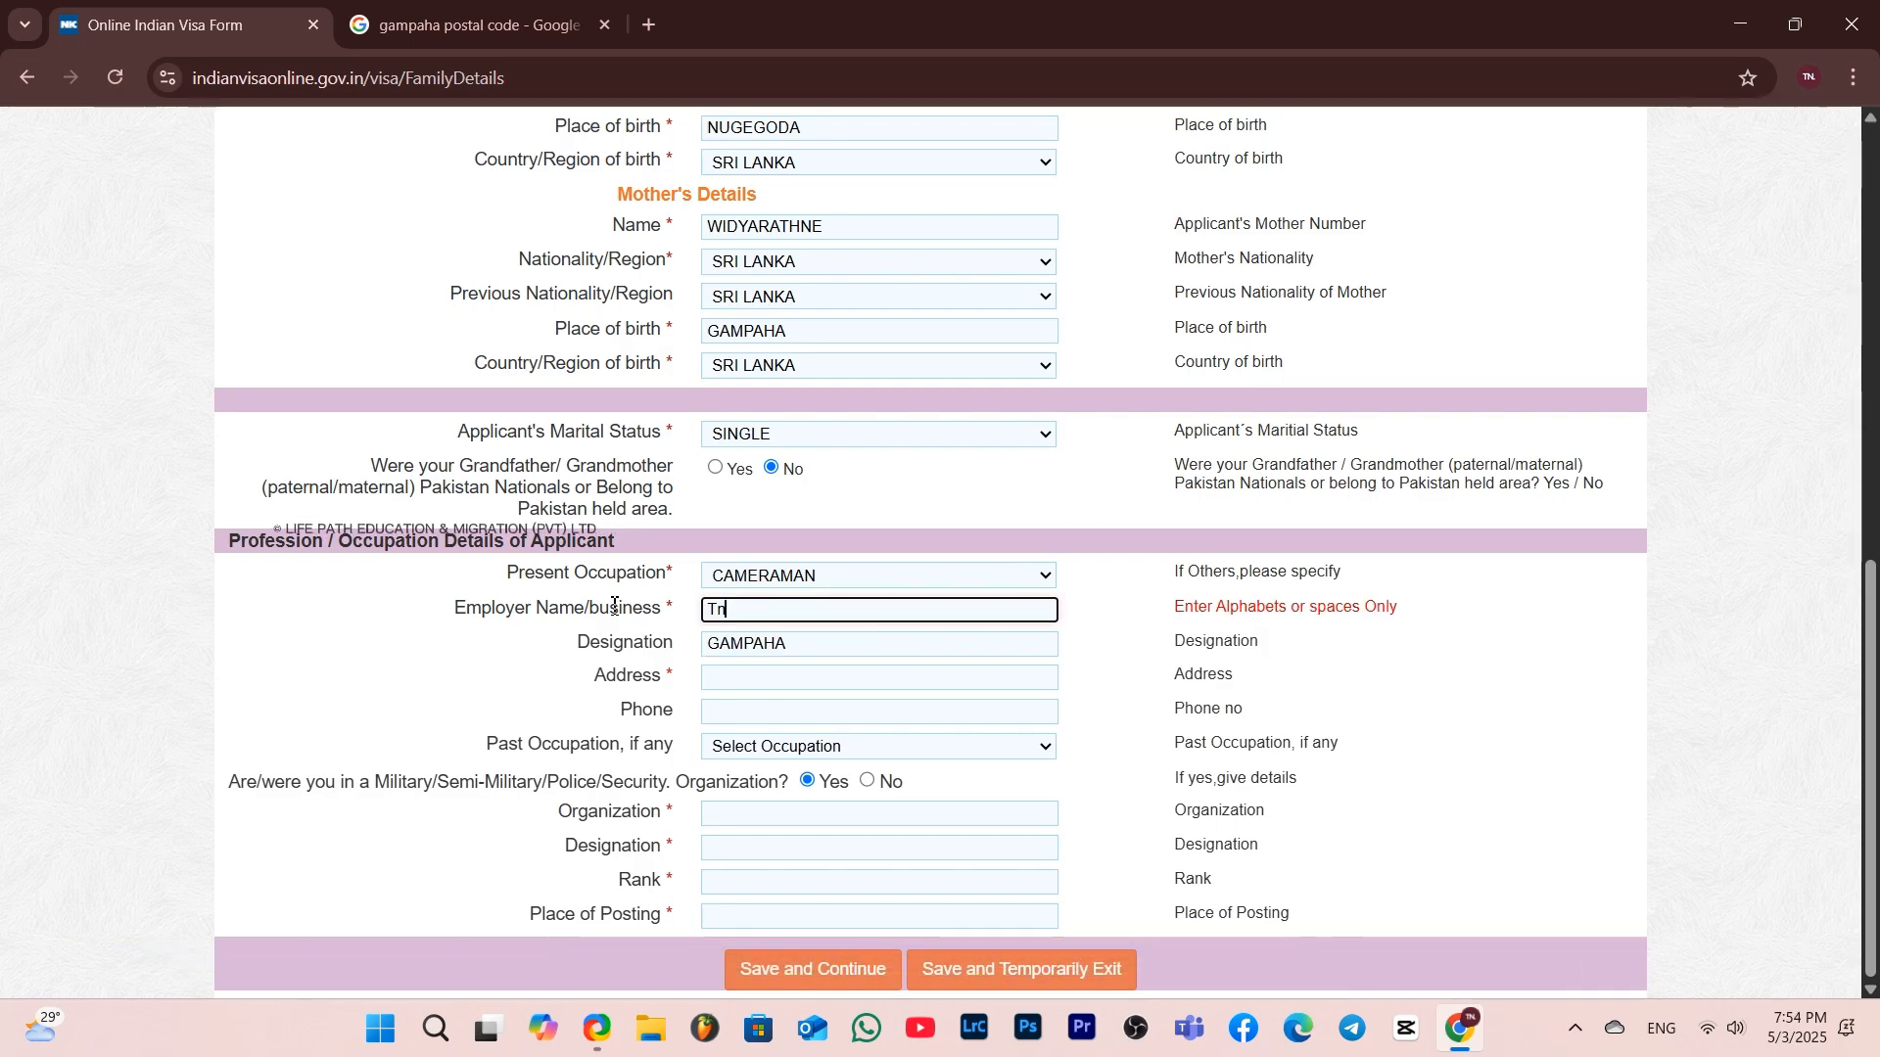
{"action": "type", "text": "Solutions"}
Fill in the workplace address and the workplace phone number
{"action": "left_click", "coordinate": [742, 676]}
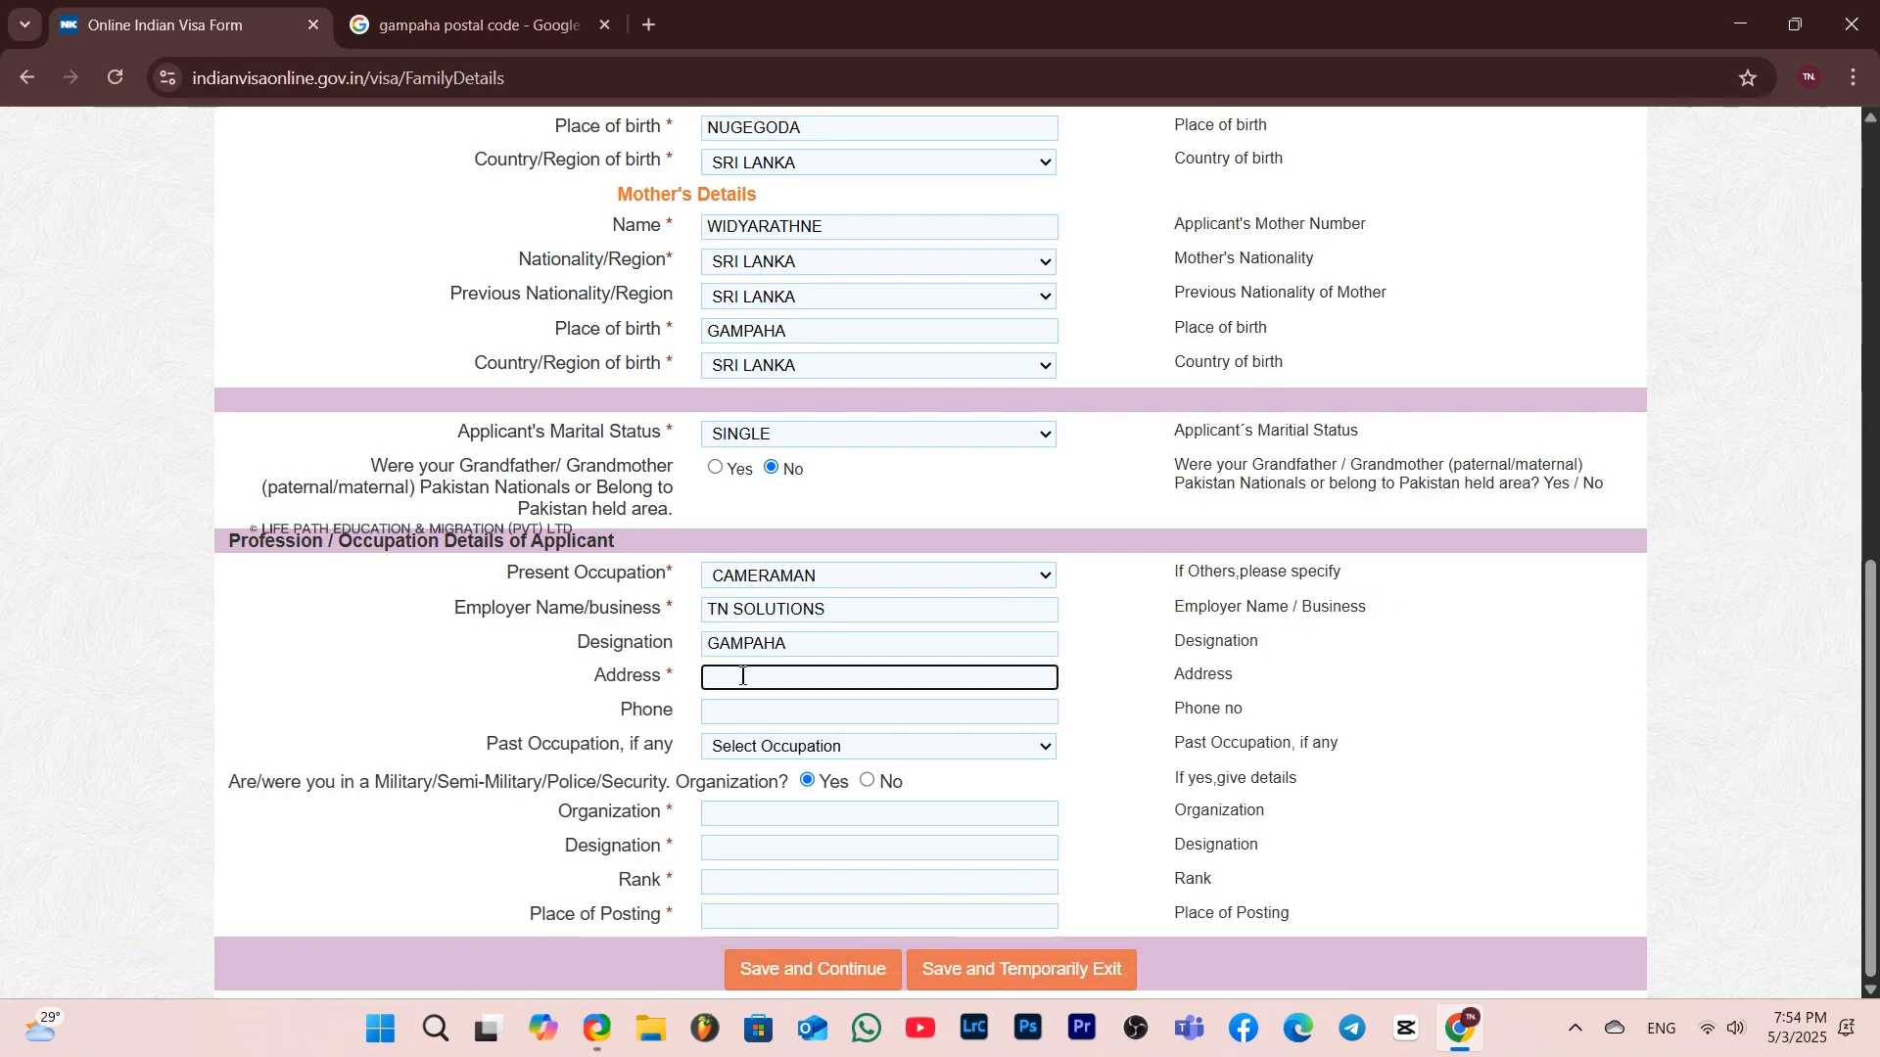
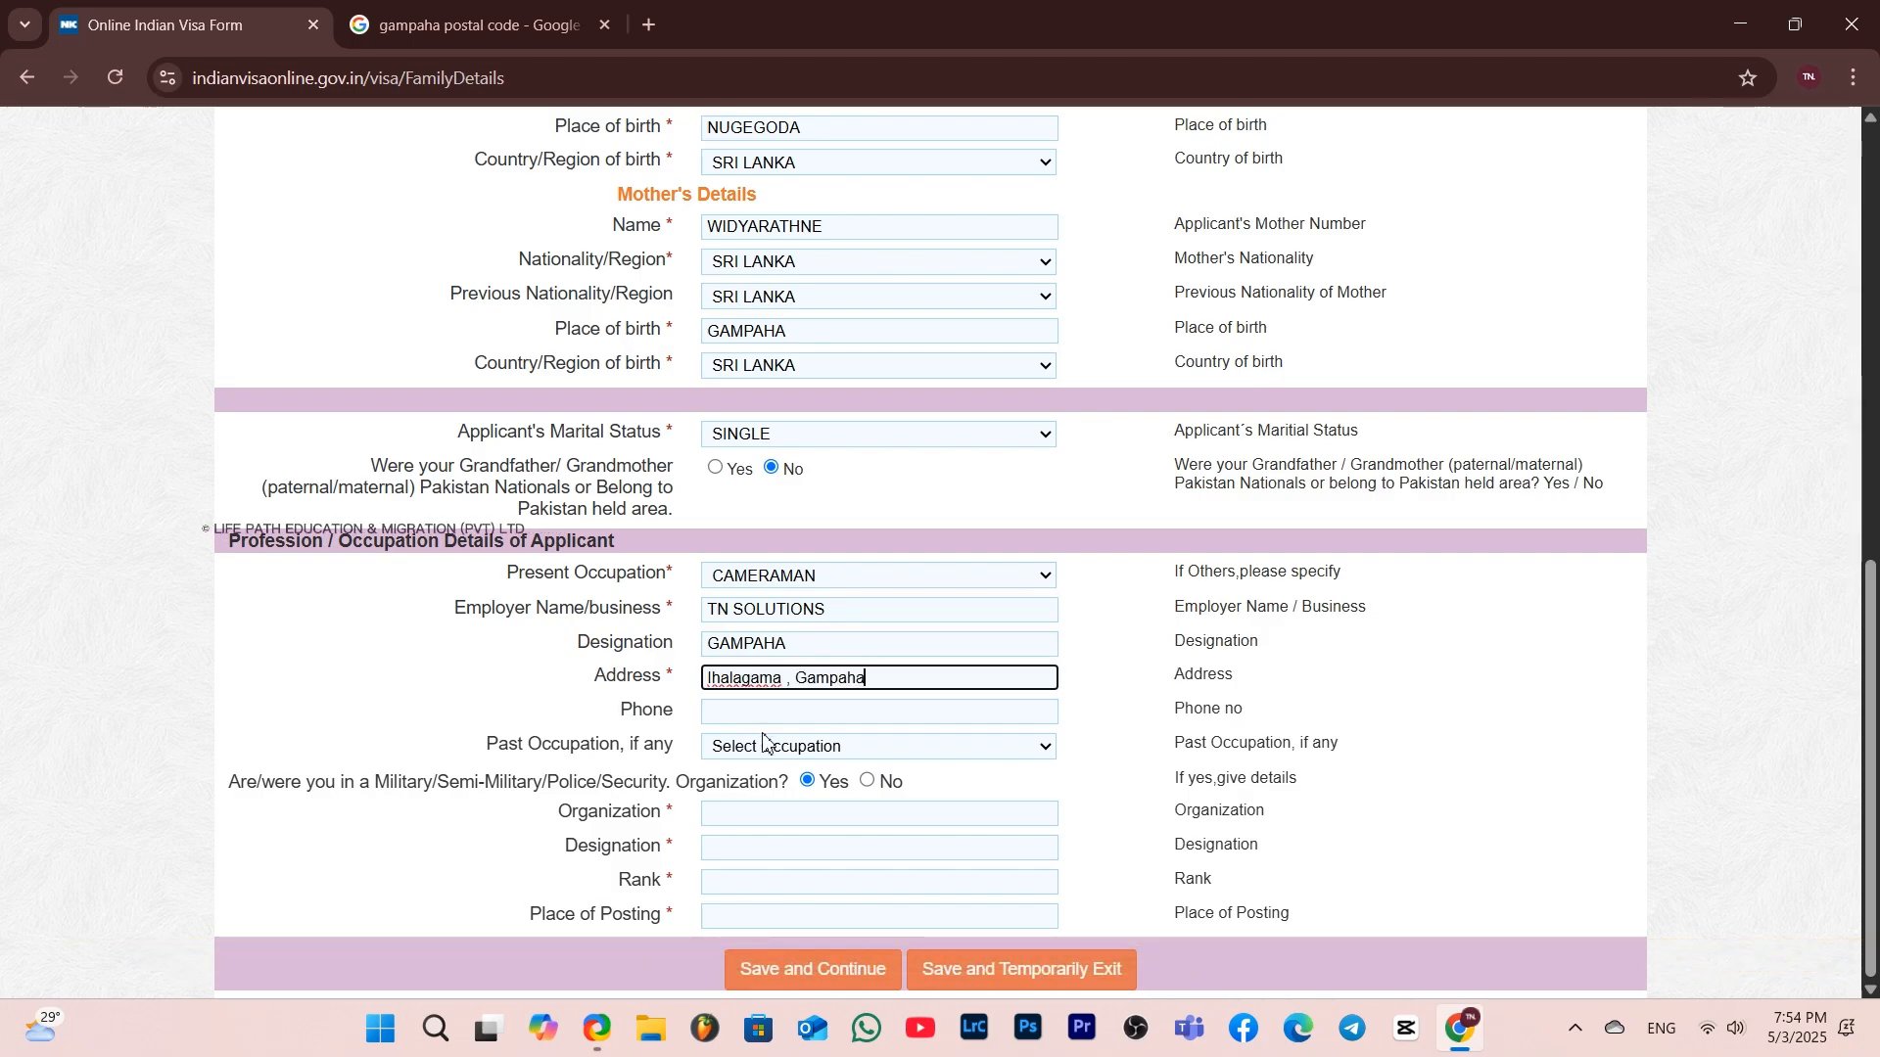
{"action": "left_click", "coordinate": [768, 716]}
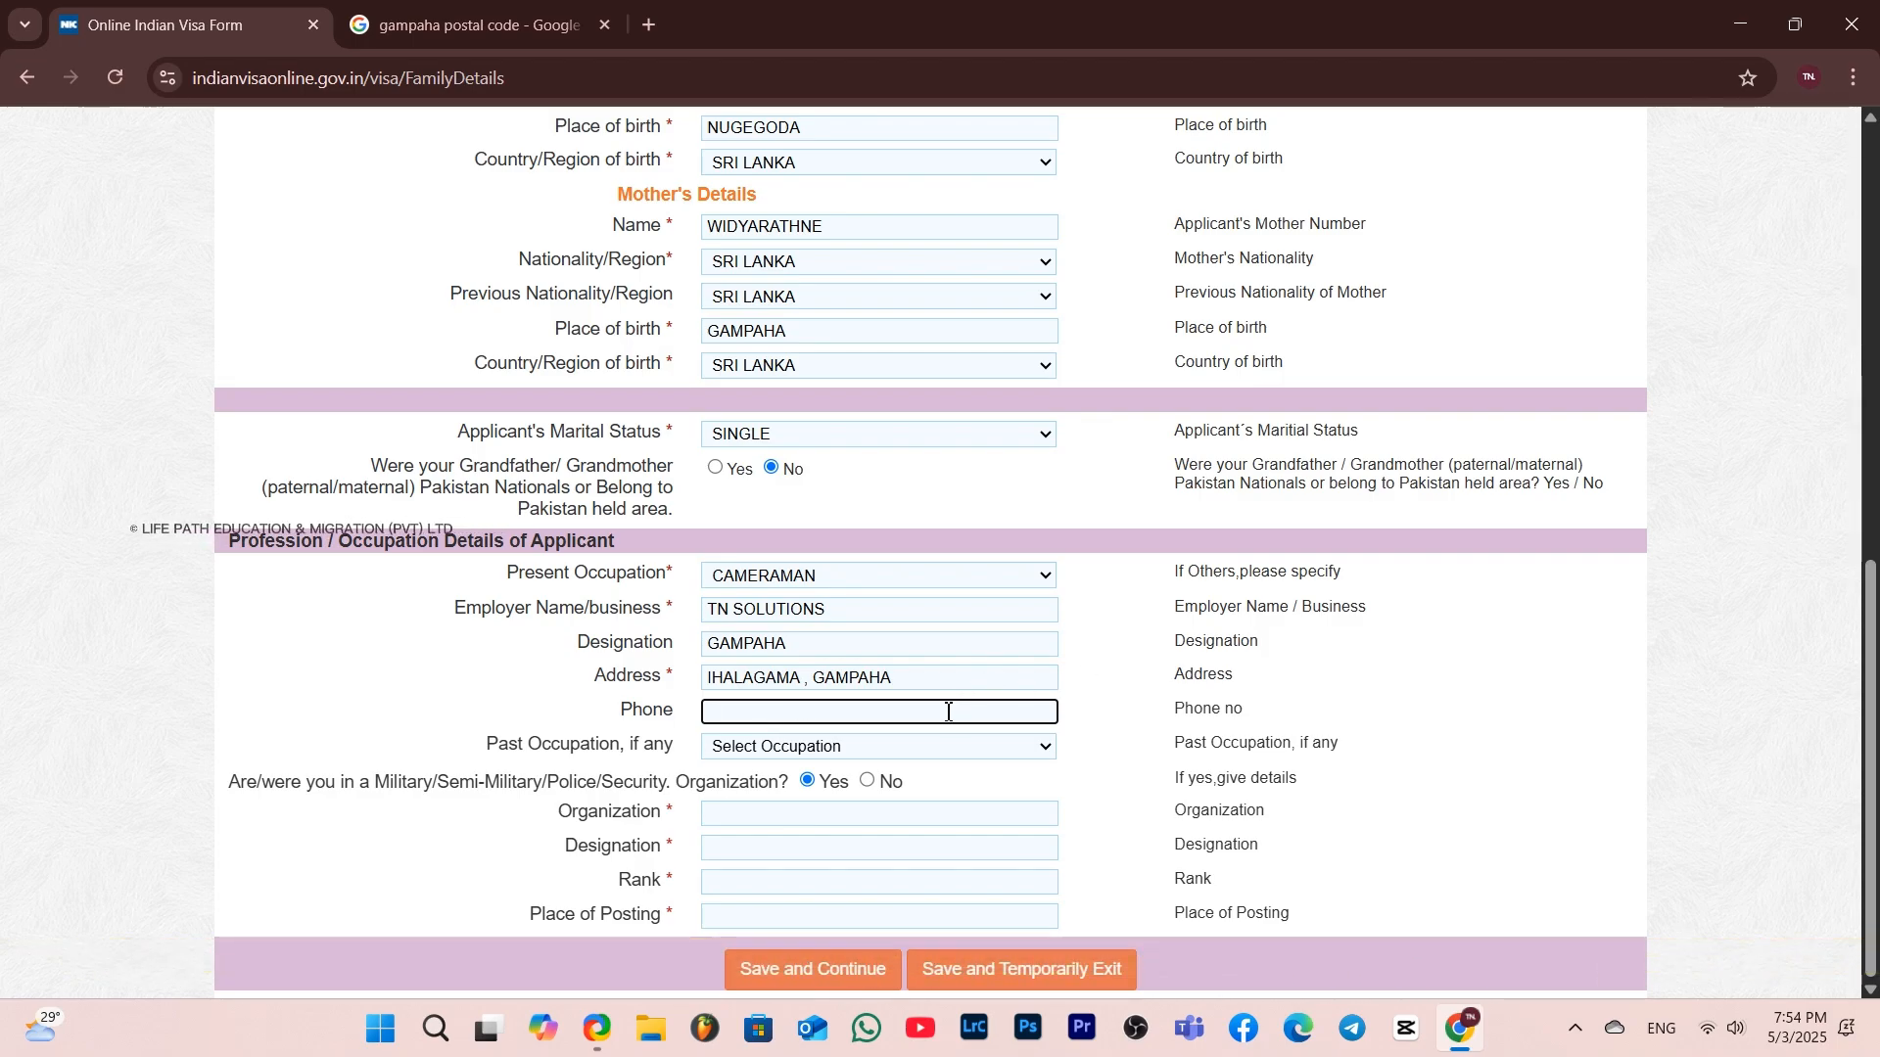
{"action": "type", "text": "2233048"}
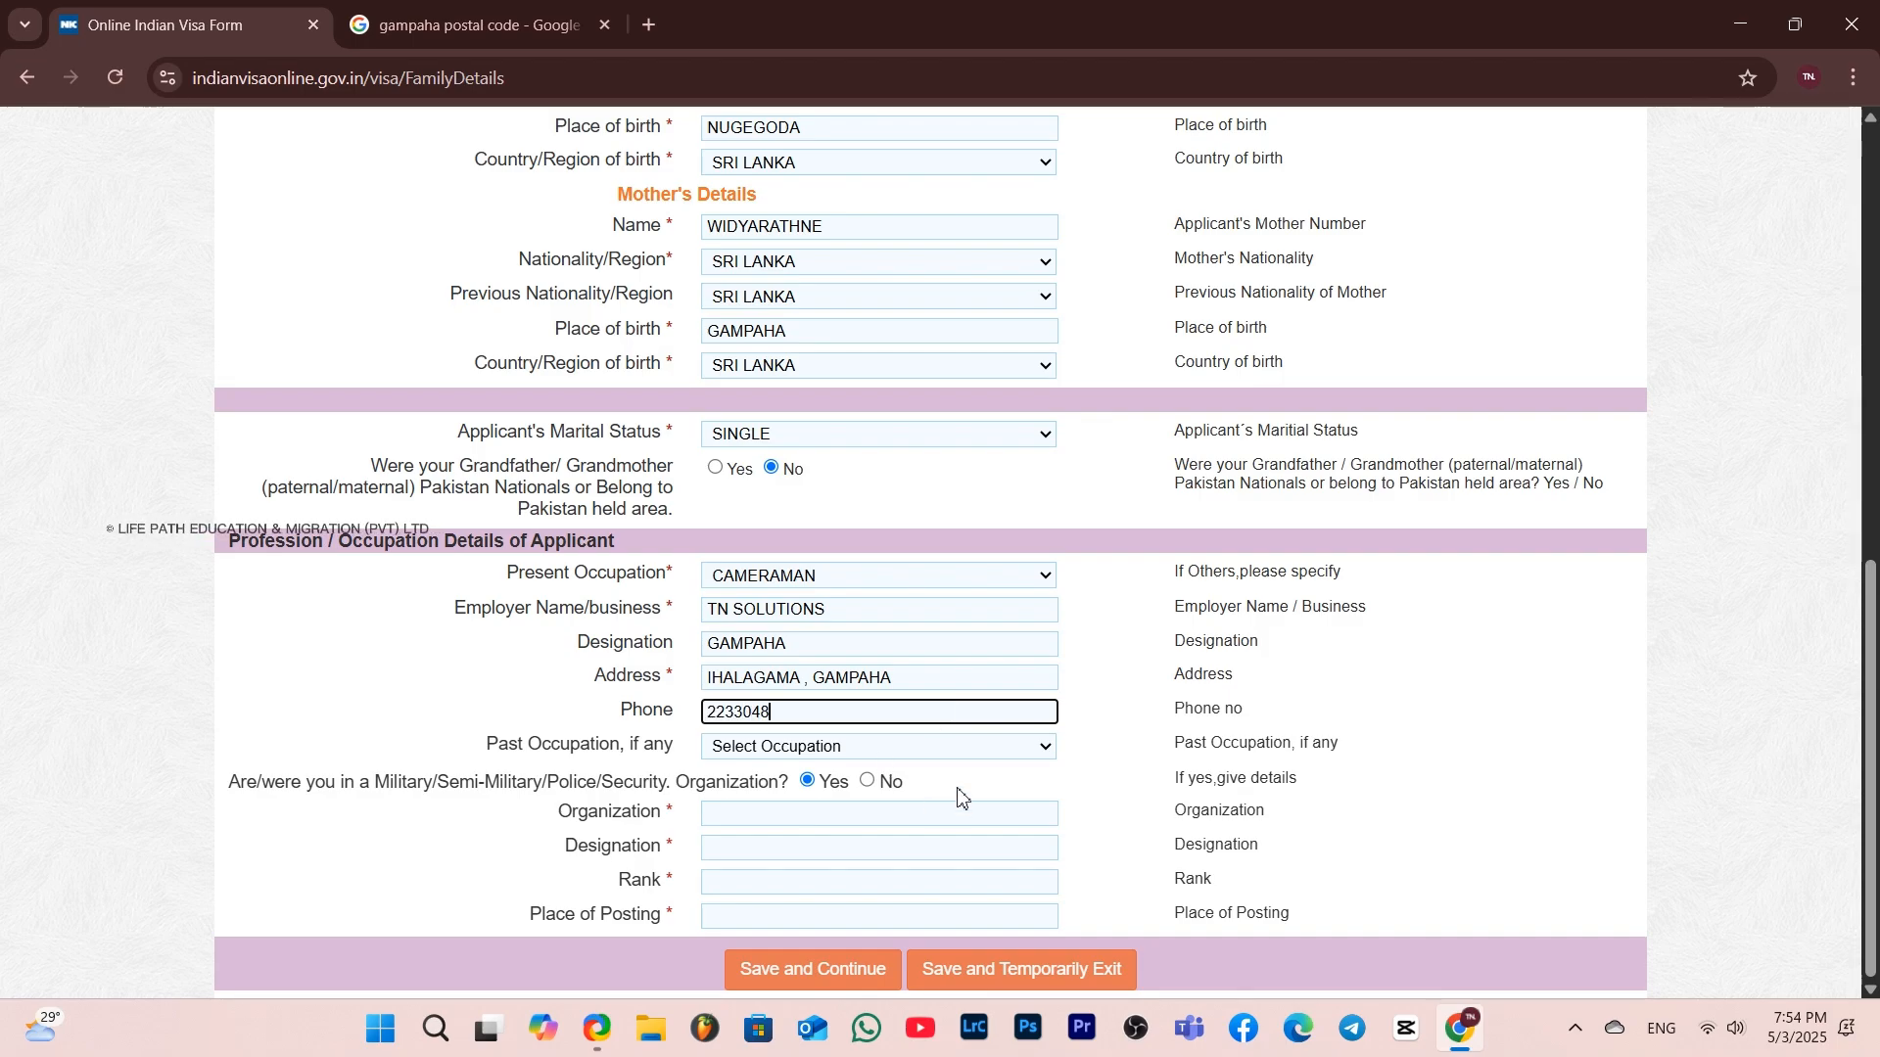
Select CAMERAMAN as the past occupation and answer No to military, police or security organization service
{"action": "left_click", "coordinate": [944, 755]}
{"action": "scroll", "coordinate": [891, 578], "scroll_direction": "down", "scroll_amount": 1}
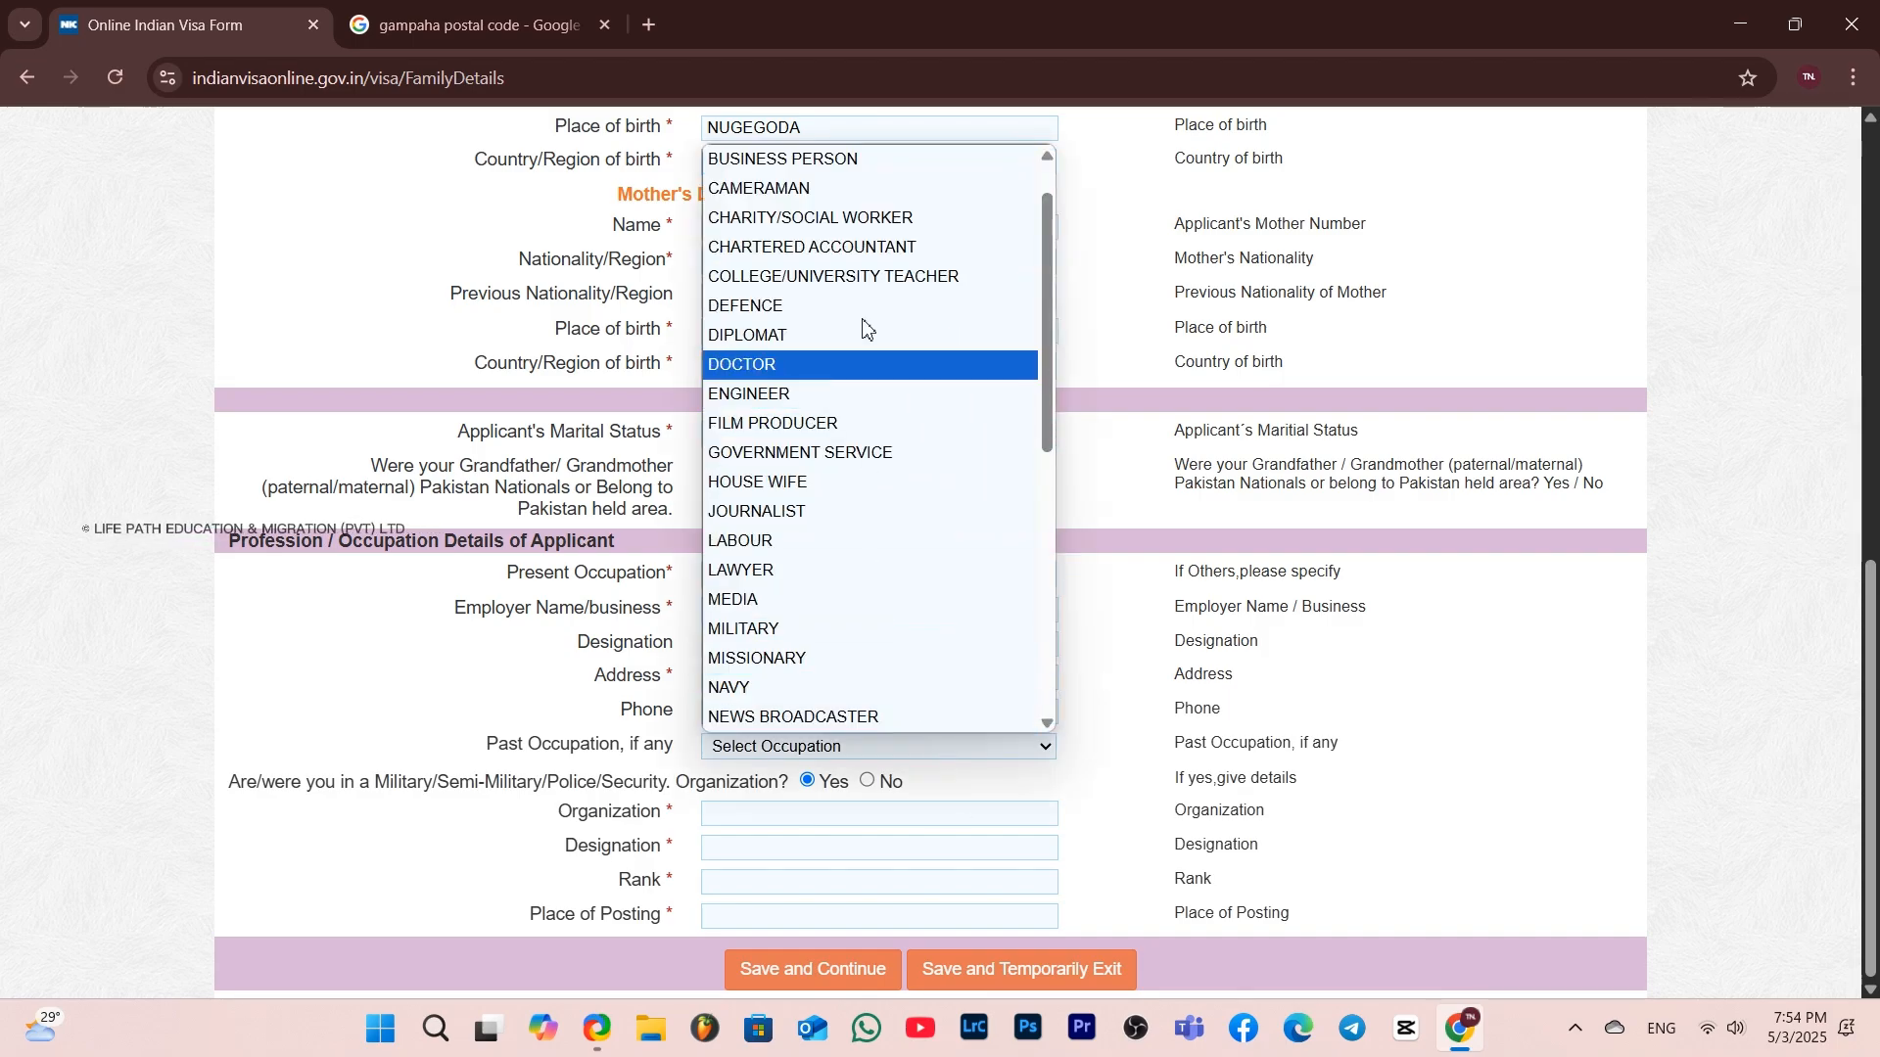
{"action": "scroll", "coordinate": [862, 326], "scroll_direction": "up", "scroll_amount": 1}
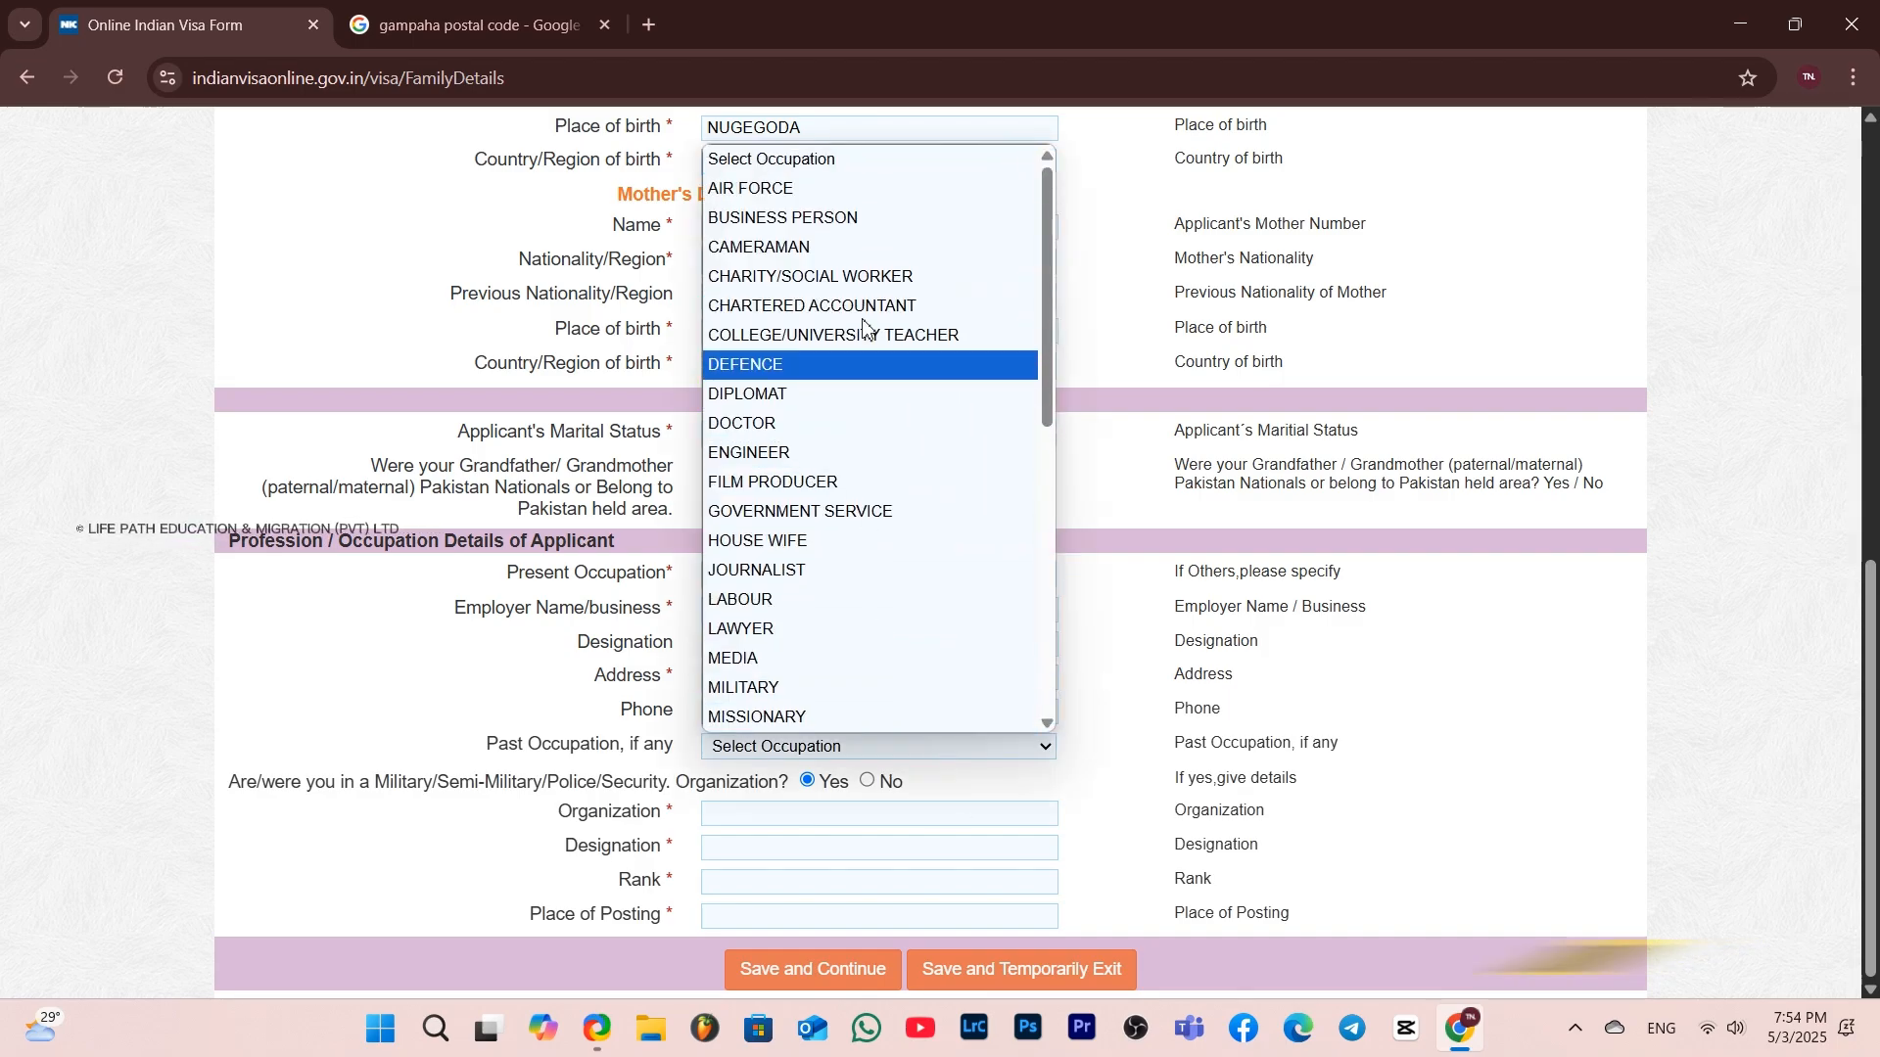
{"action": "left_click", "coordinate": [795, 250]}
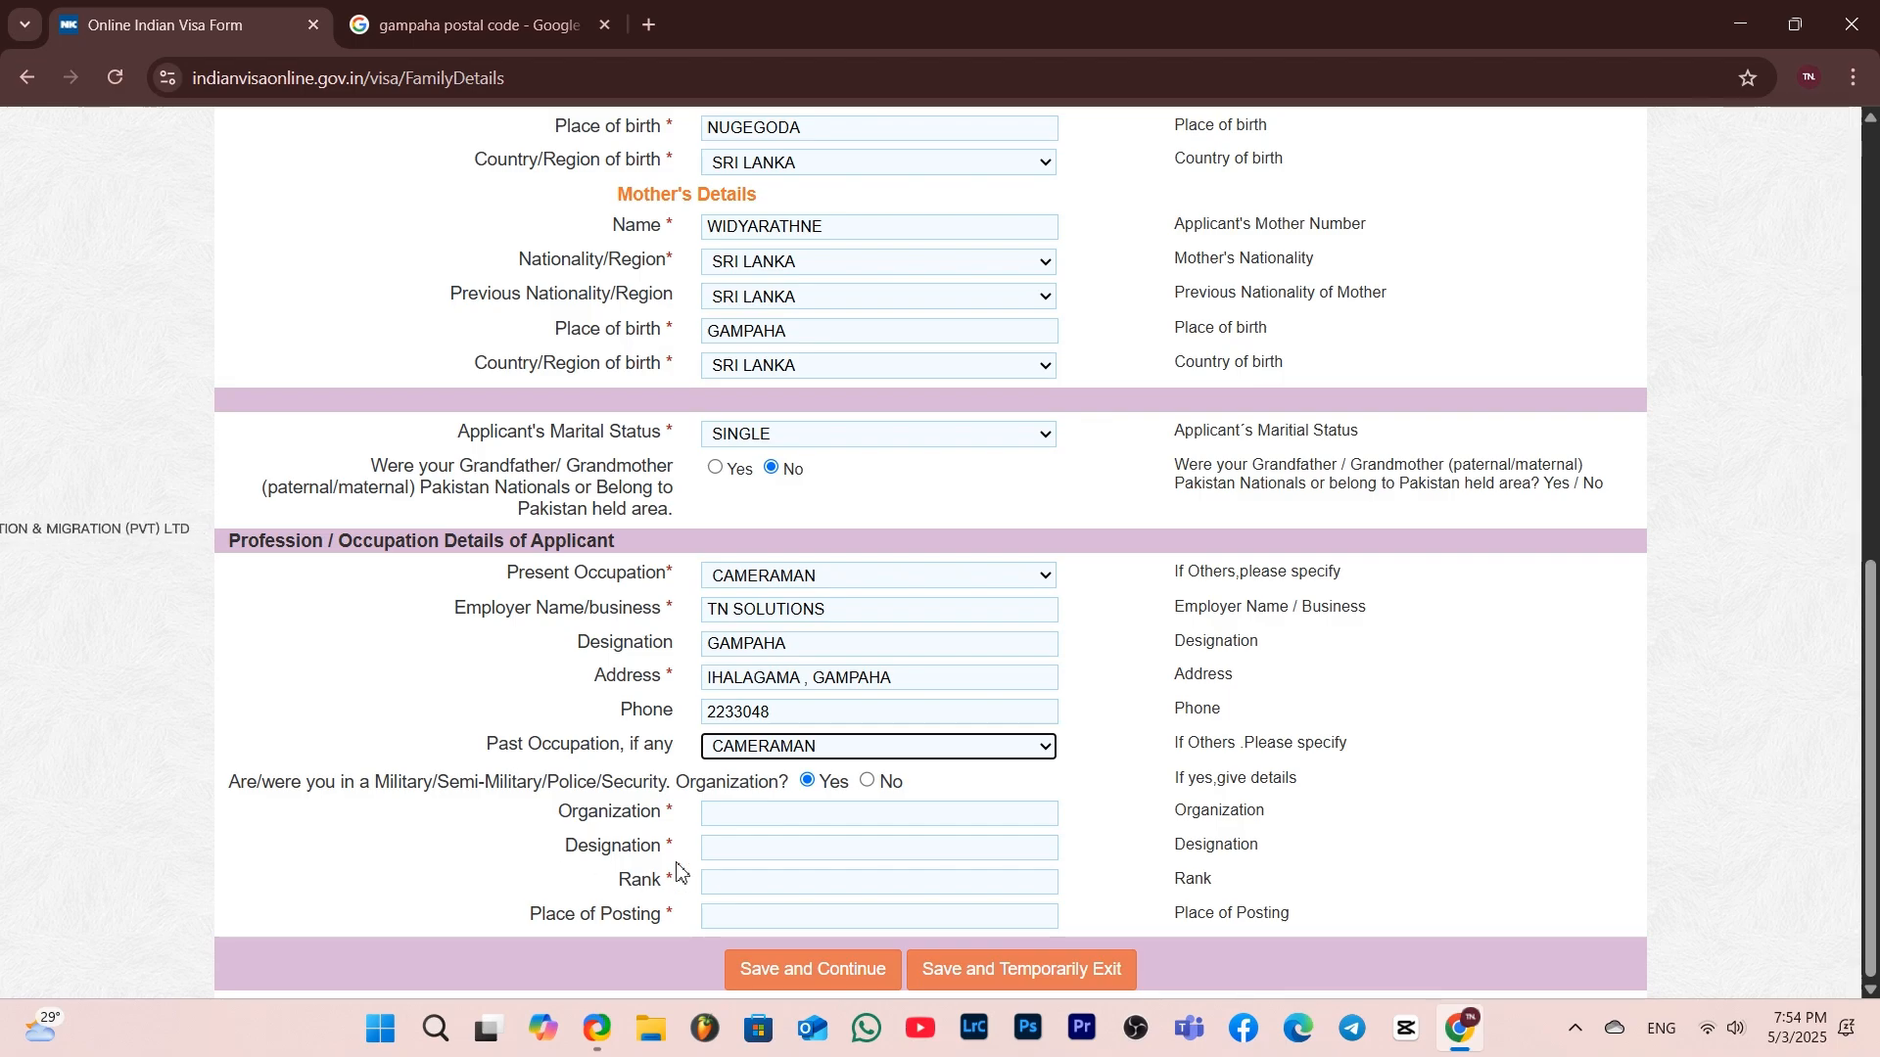
{"action": "left_click", "coordinate": [866, 781]}
Review the family and occupation details, then save the form and continue to the visa details page
{"action": "scroll", "coordinate": [1143, 837], "scroll_direction": "up", "scroll_amount": 6}
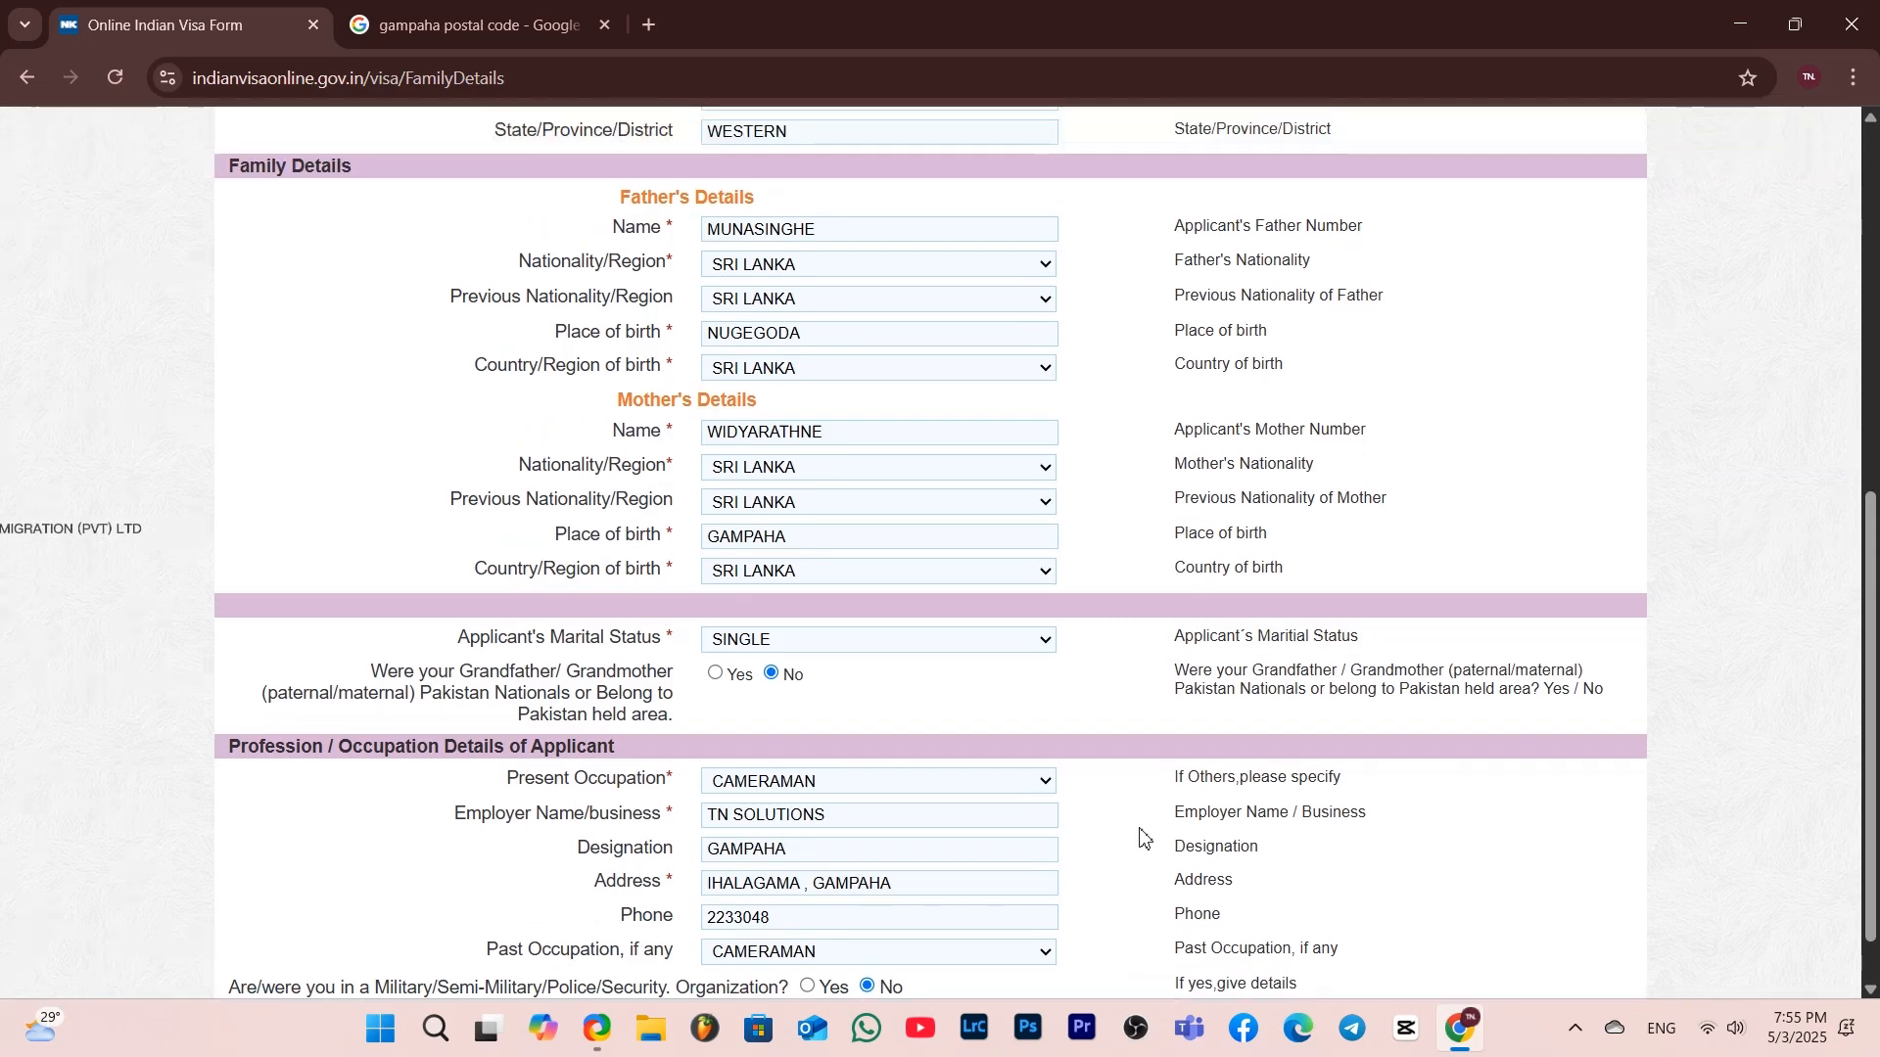
{"action": "scroll", "coordinate": [1144, 837], "scroll_direction": "up", "scroll_amount": 2}
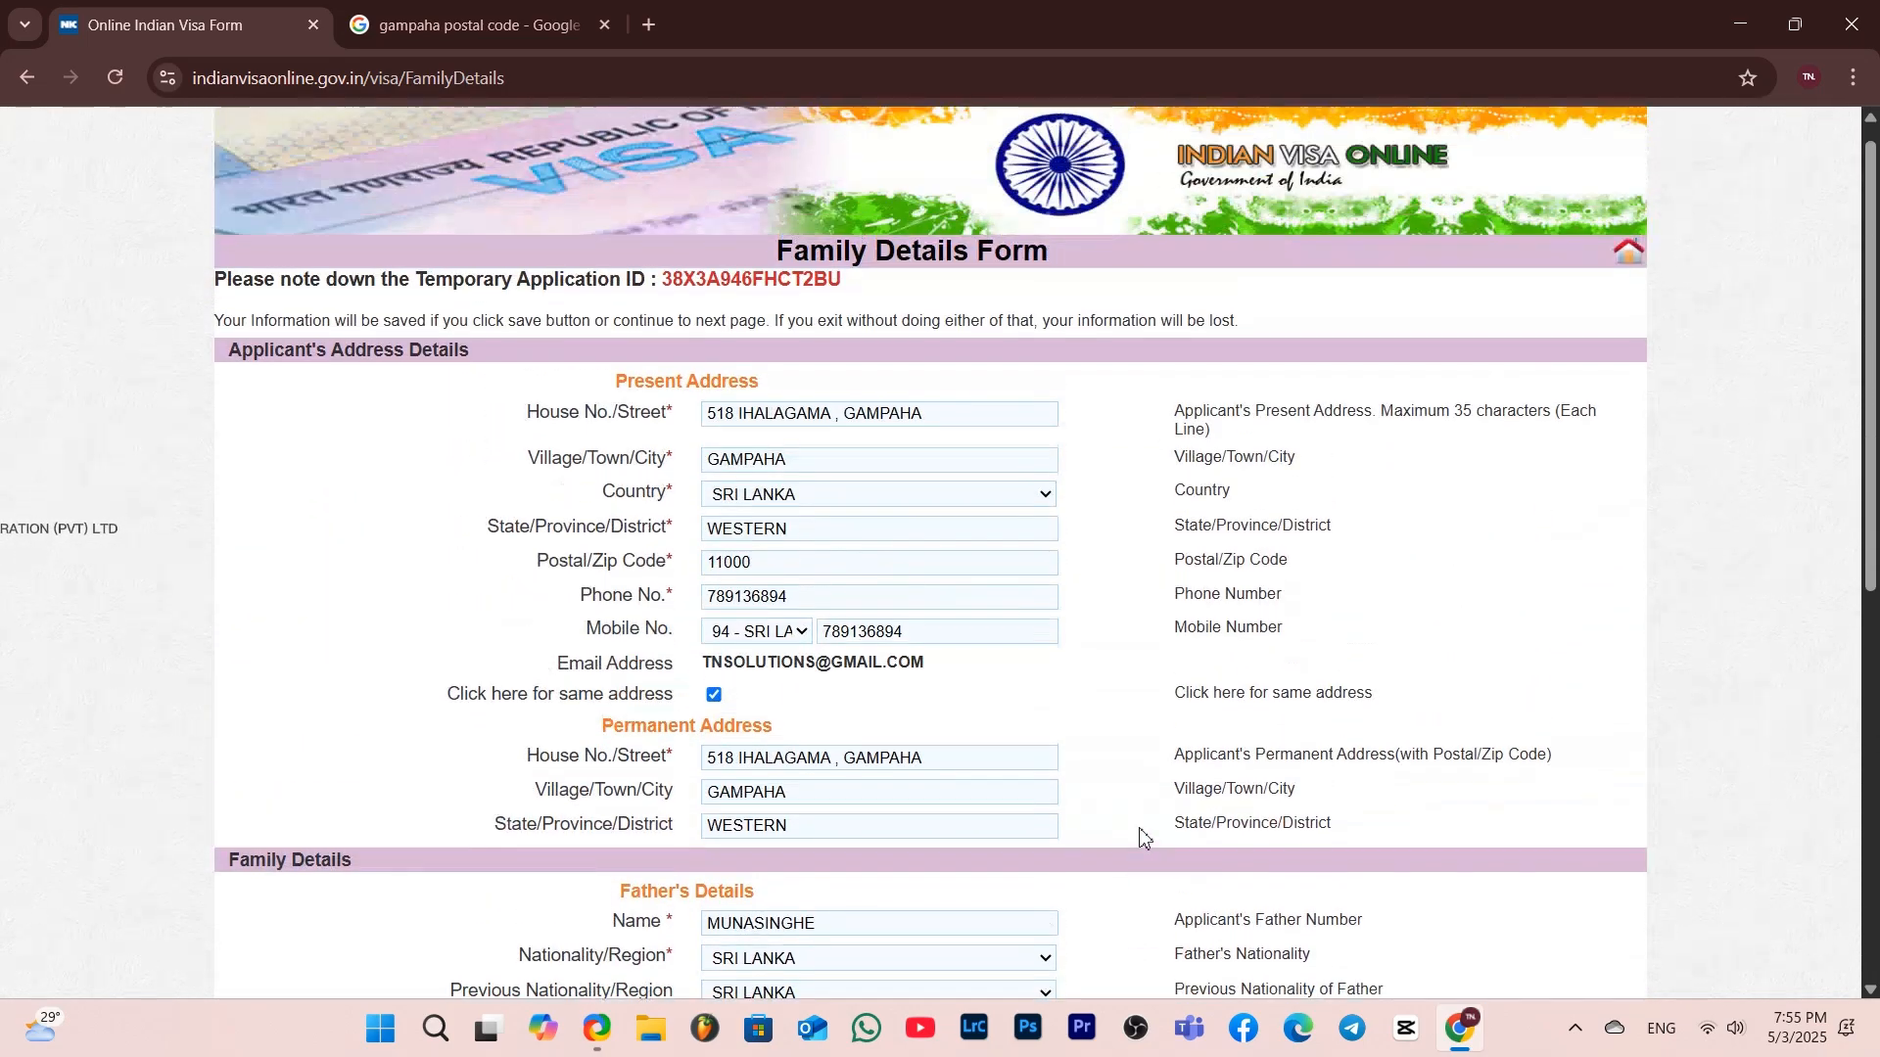
{"action": "scroll", "coordinate": [1144, 837], "scroll_direction": "down", "scroll_amount": 8}
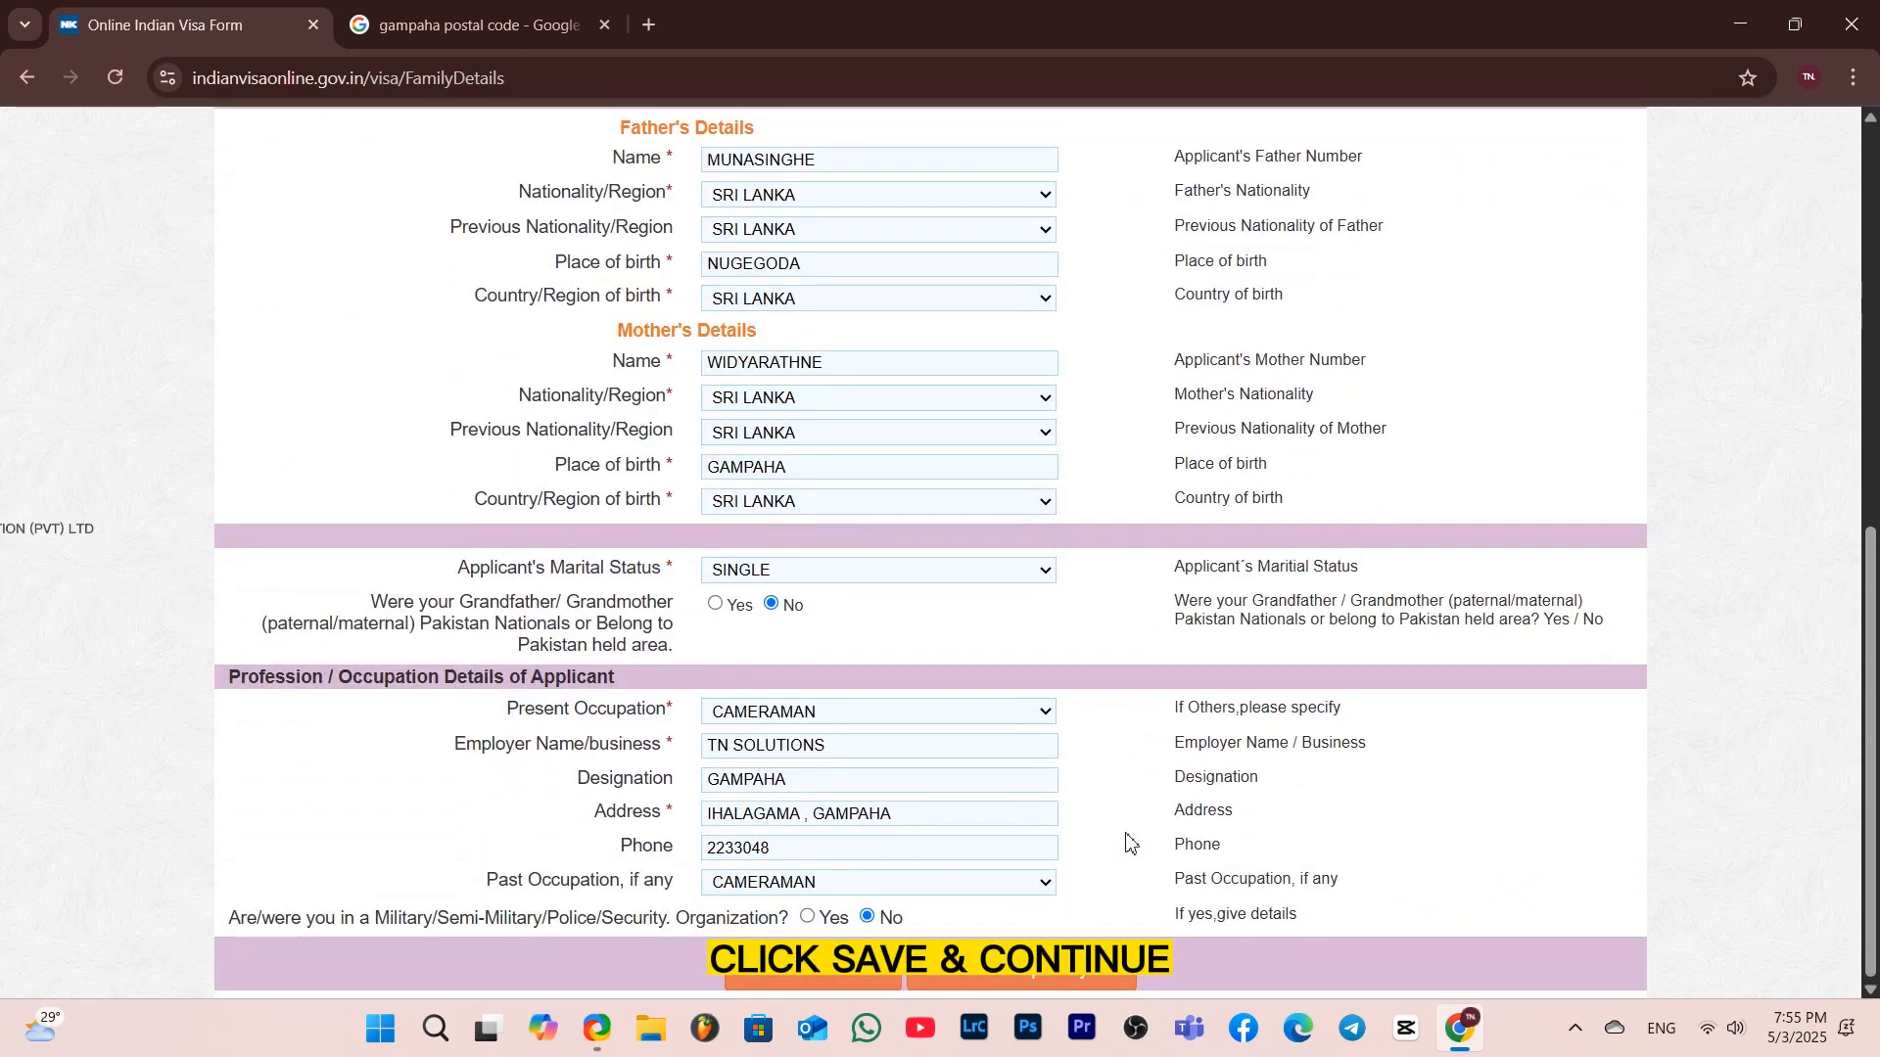
{"action": "left_click", "coordinate": [845, 970]}
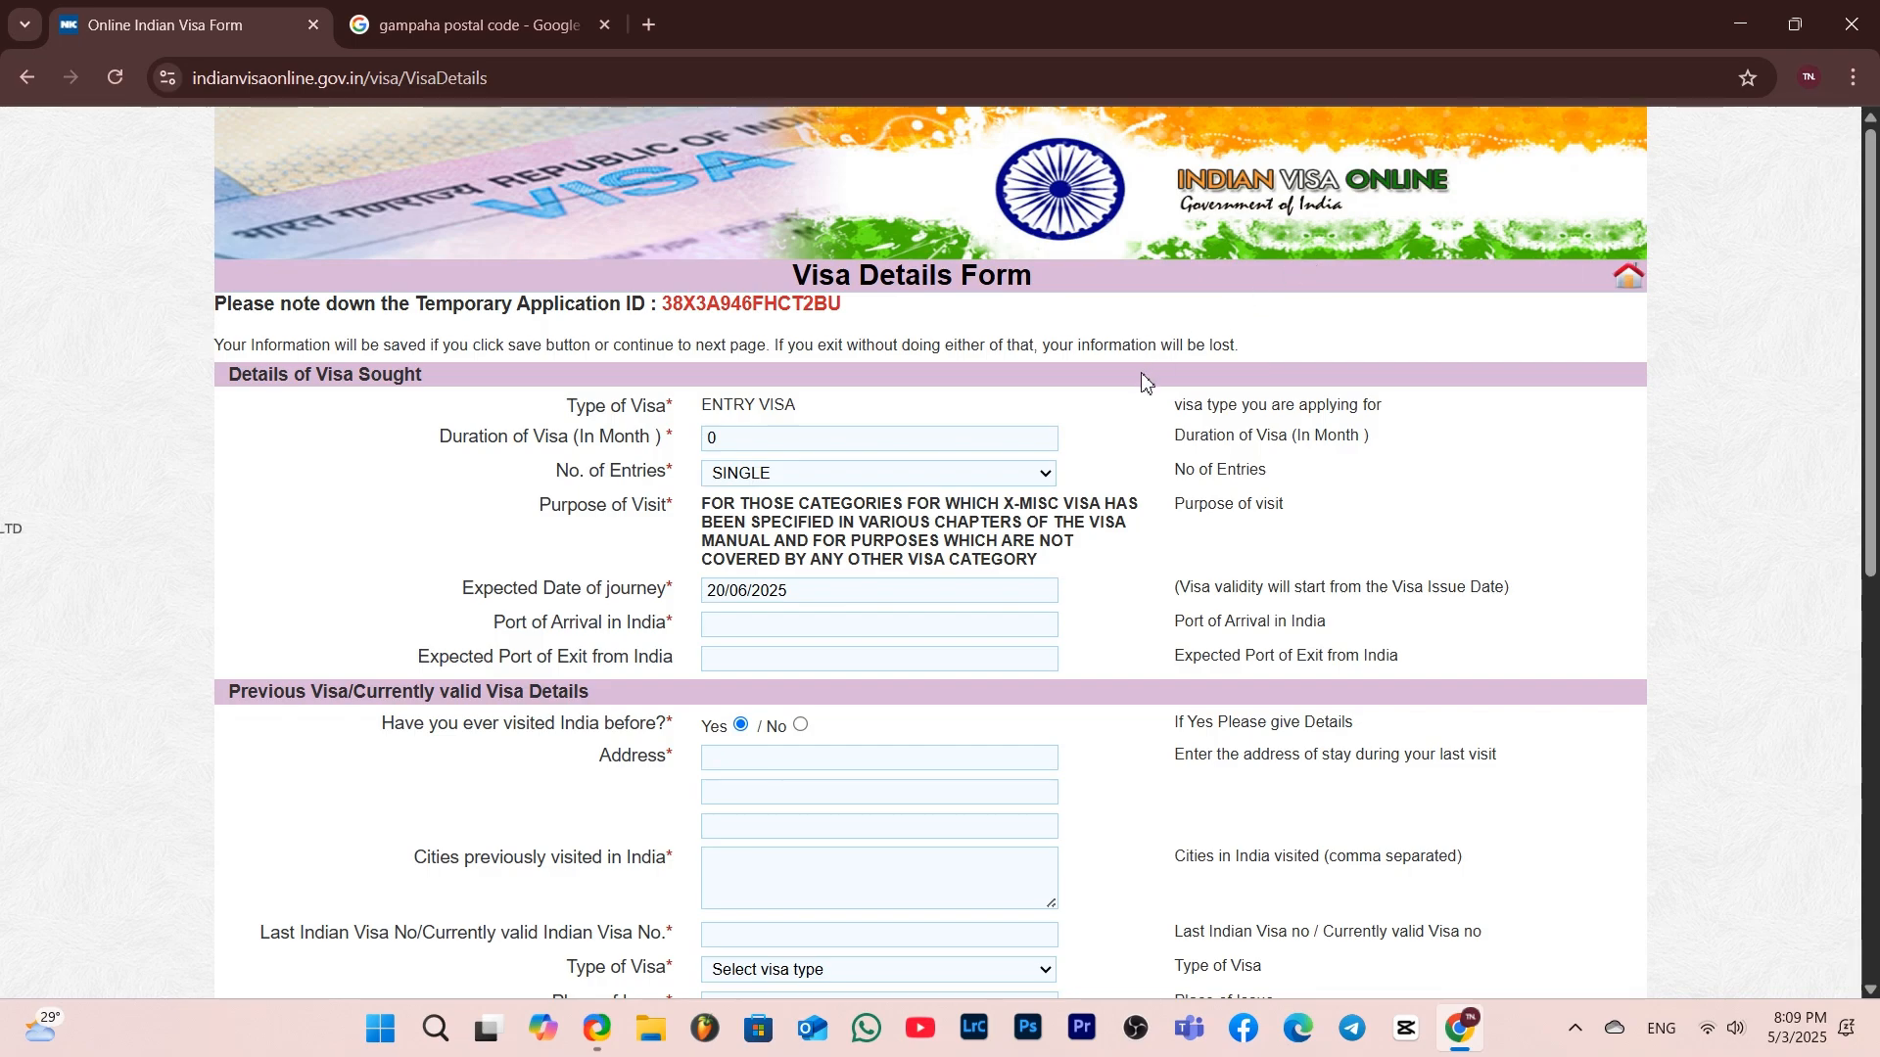
Set the visa duration to 1 month and keep SINGLE as the number of entries
{"action": "left_click", "coordinate": [753, 432]}
{"action": "key", "text": "BackSpace"}
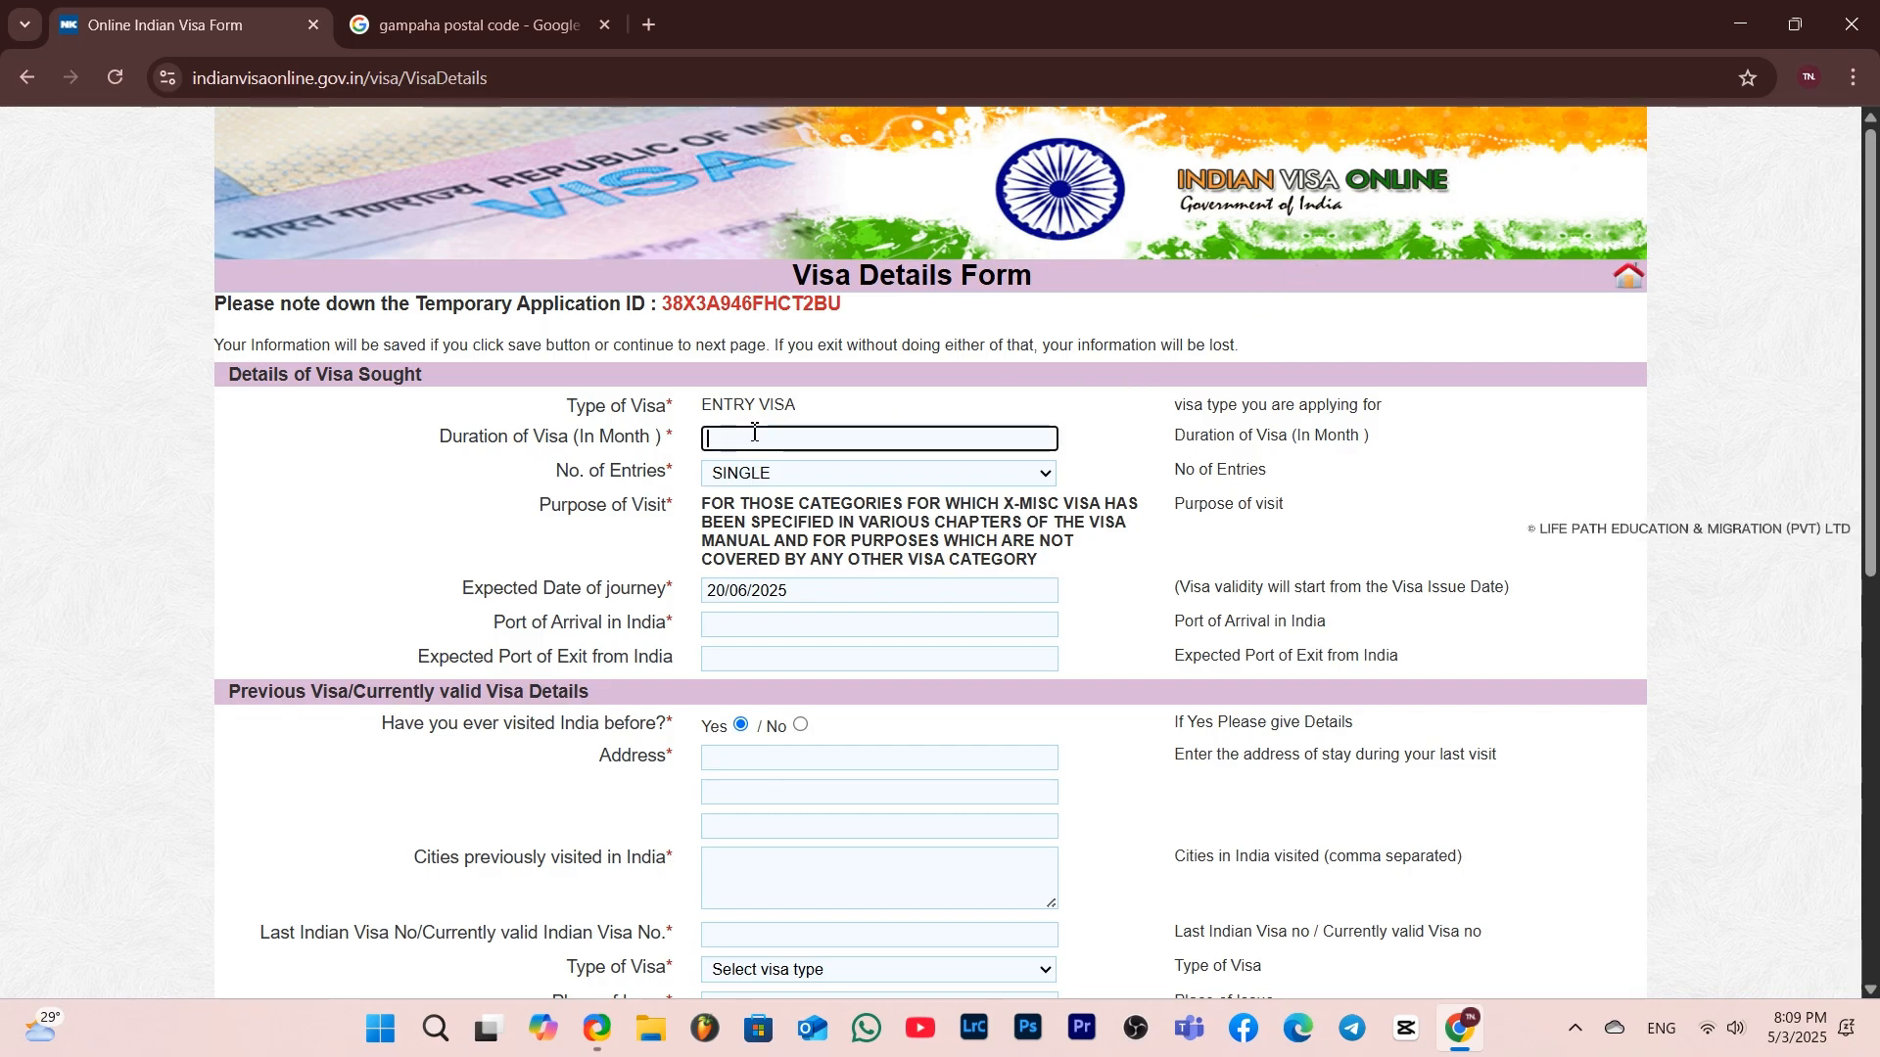
{"action": "type", "text": "1"}
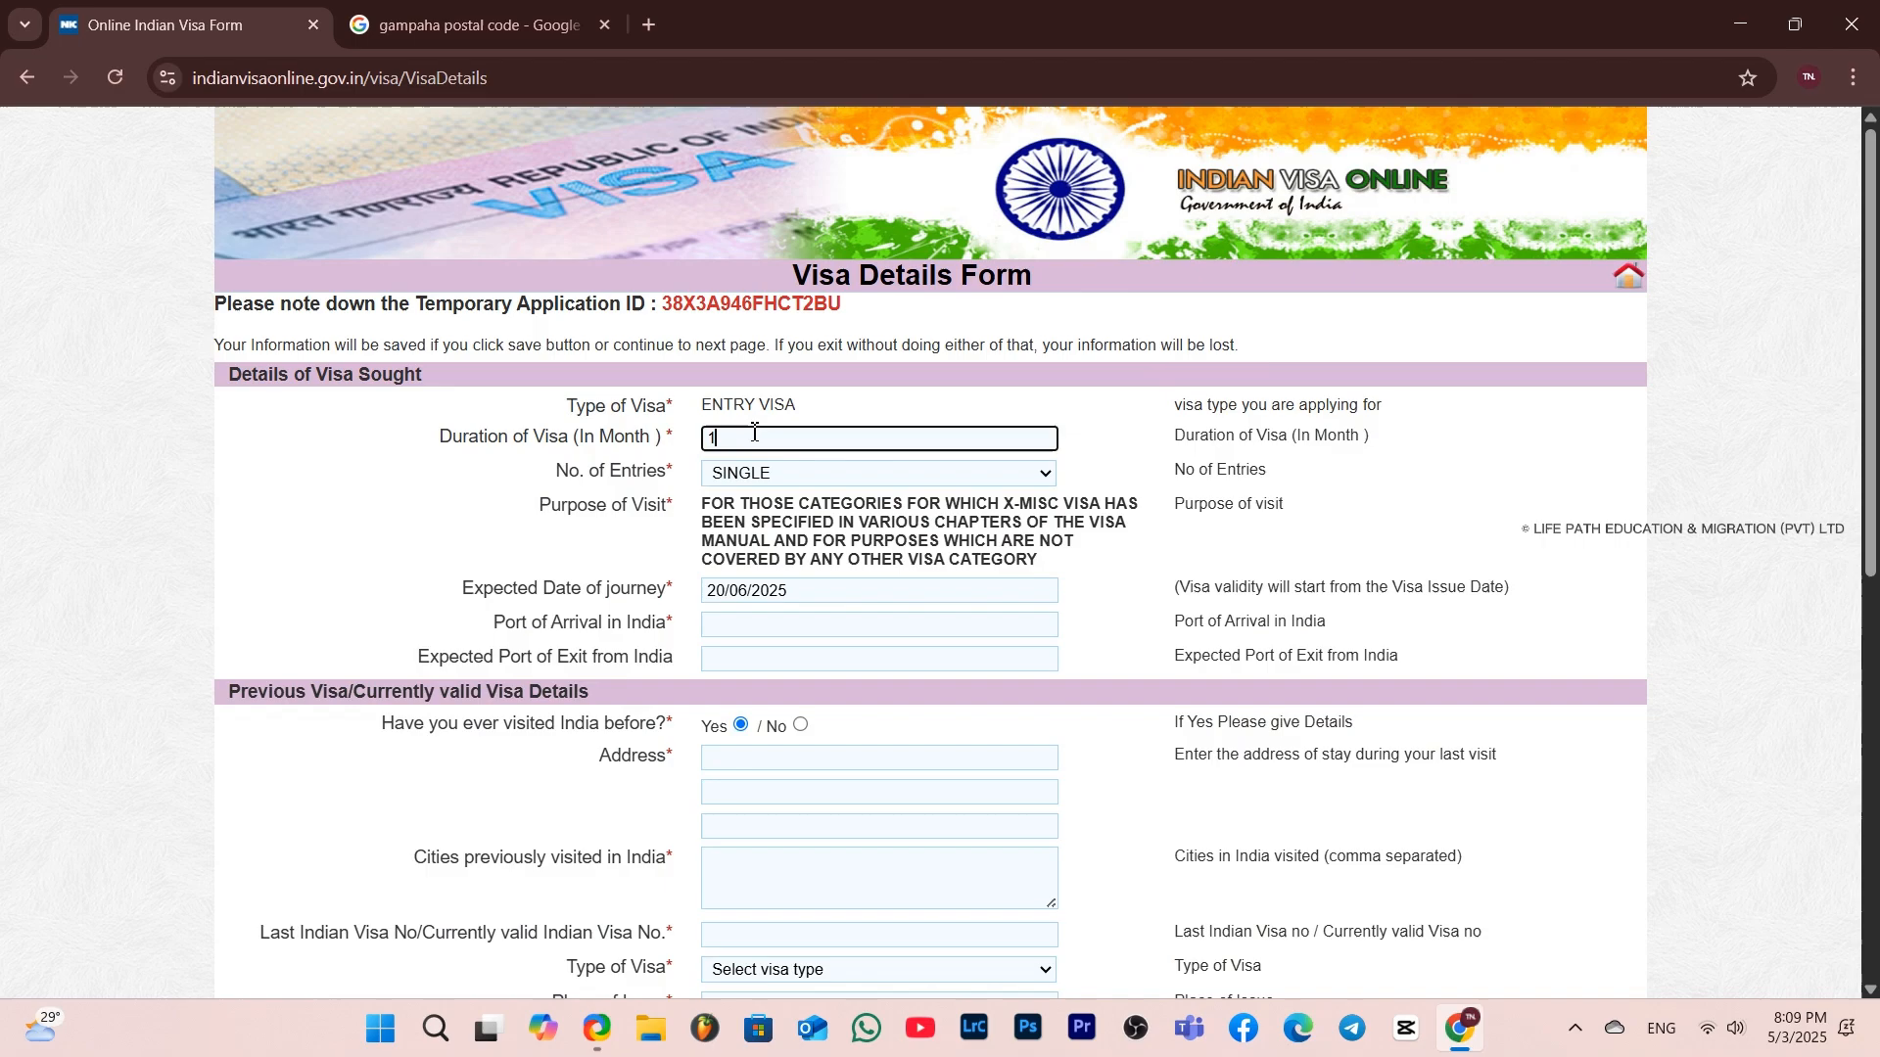
{"action": "left_click", "coordinate": [777, 480]}
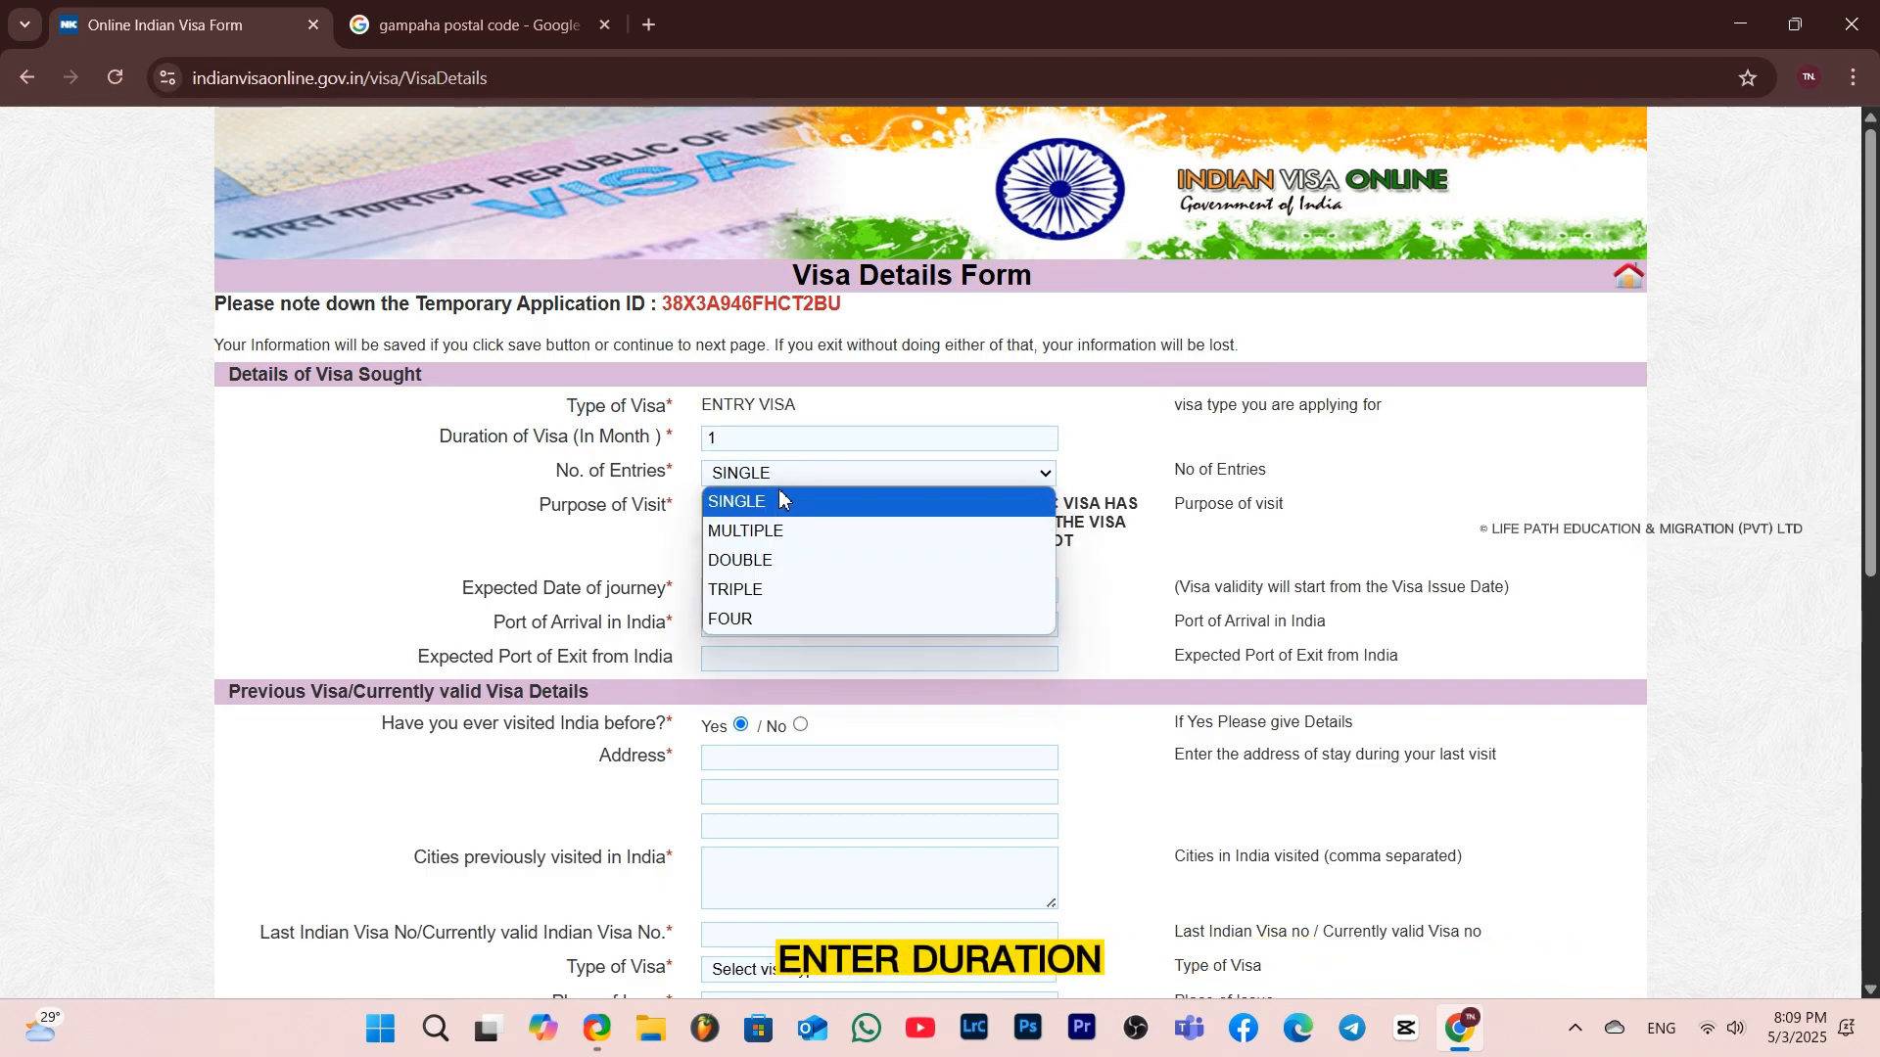
{"action": "left_click", "coordinate": [781, 500]}
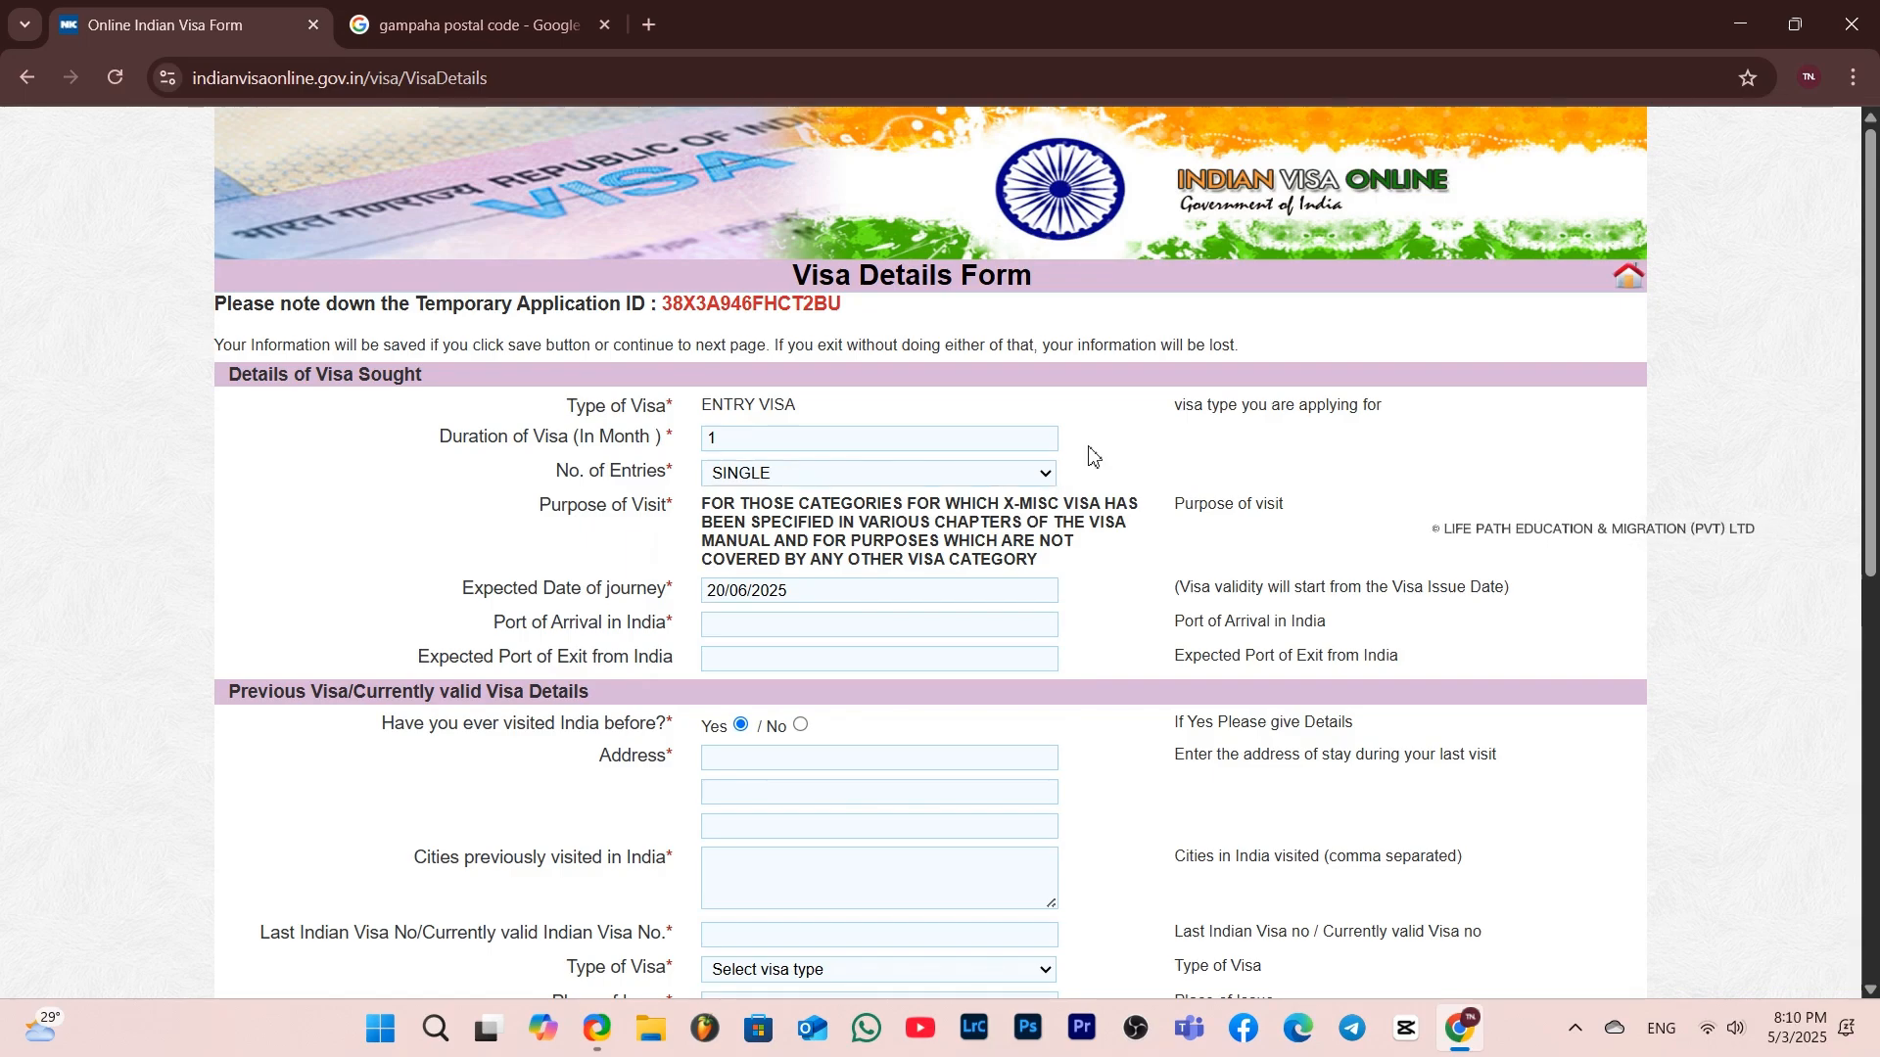
{"action": "left_click", "coordinate": [1023, 480]}
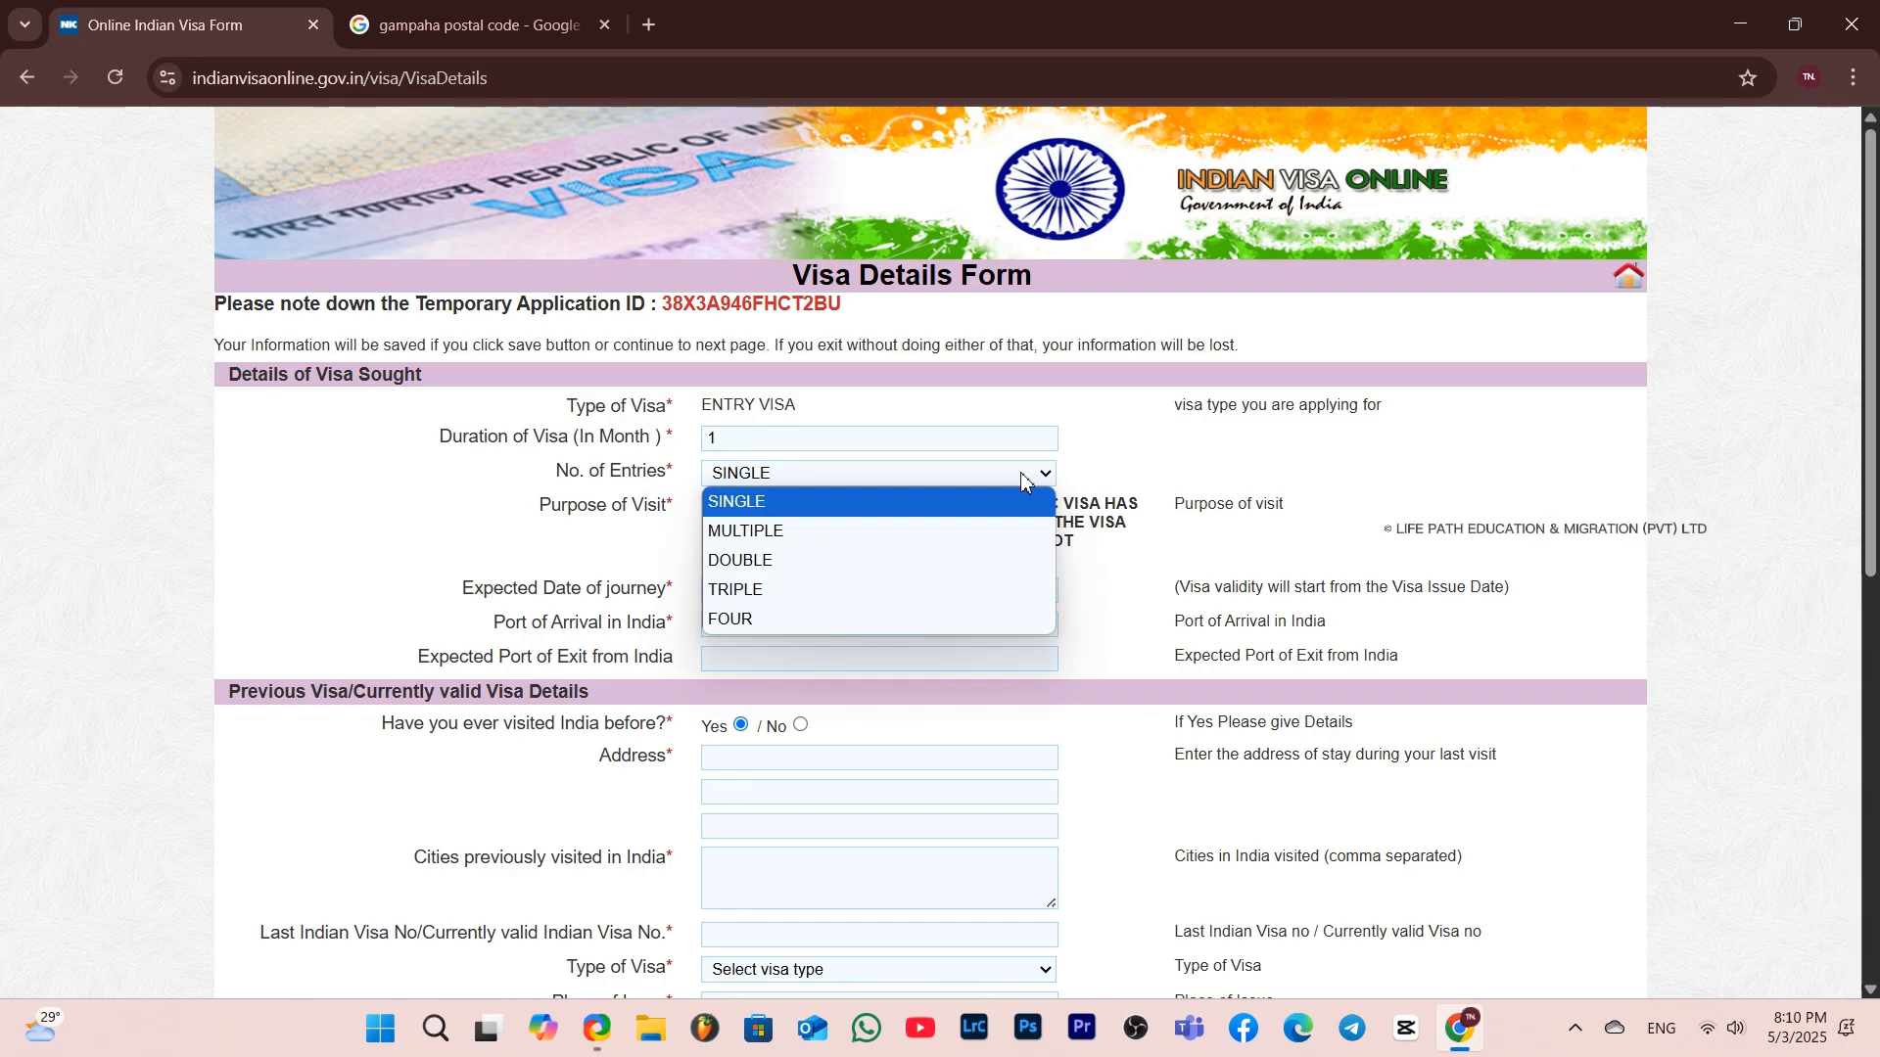
{"action": "left_click", "coordinate": [1092, 482]}
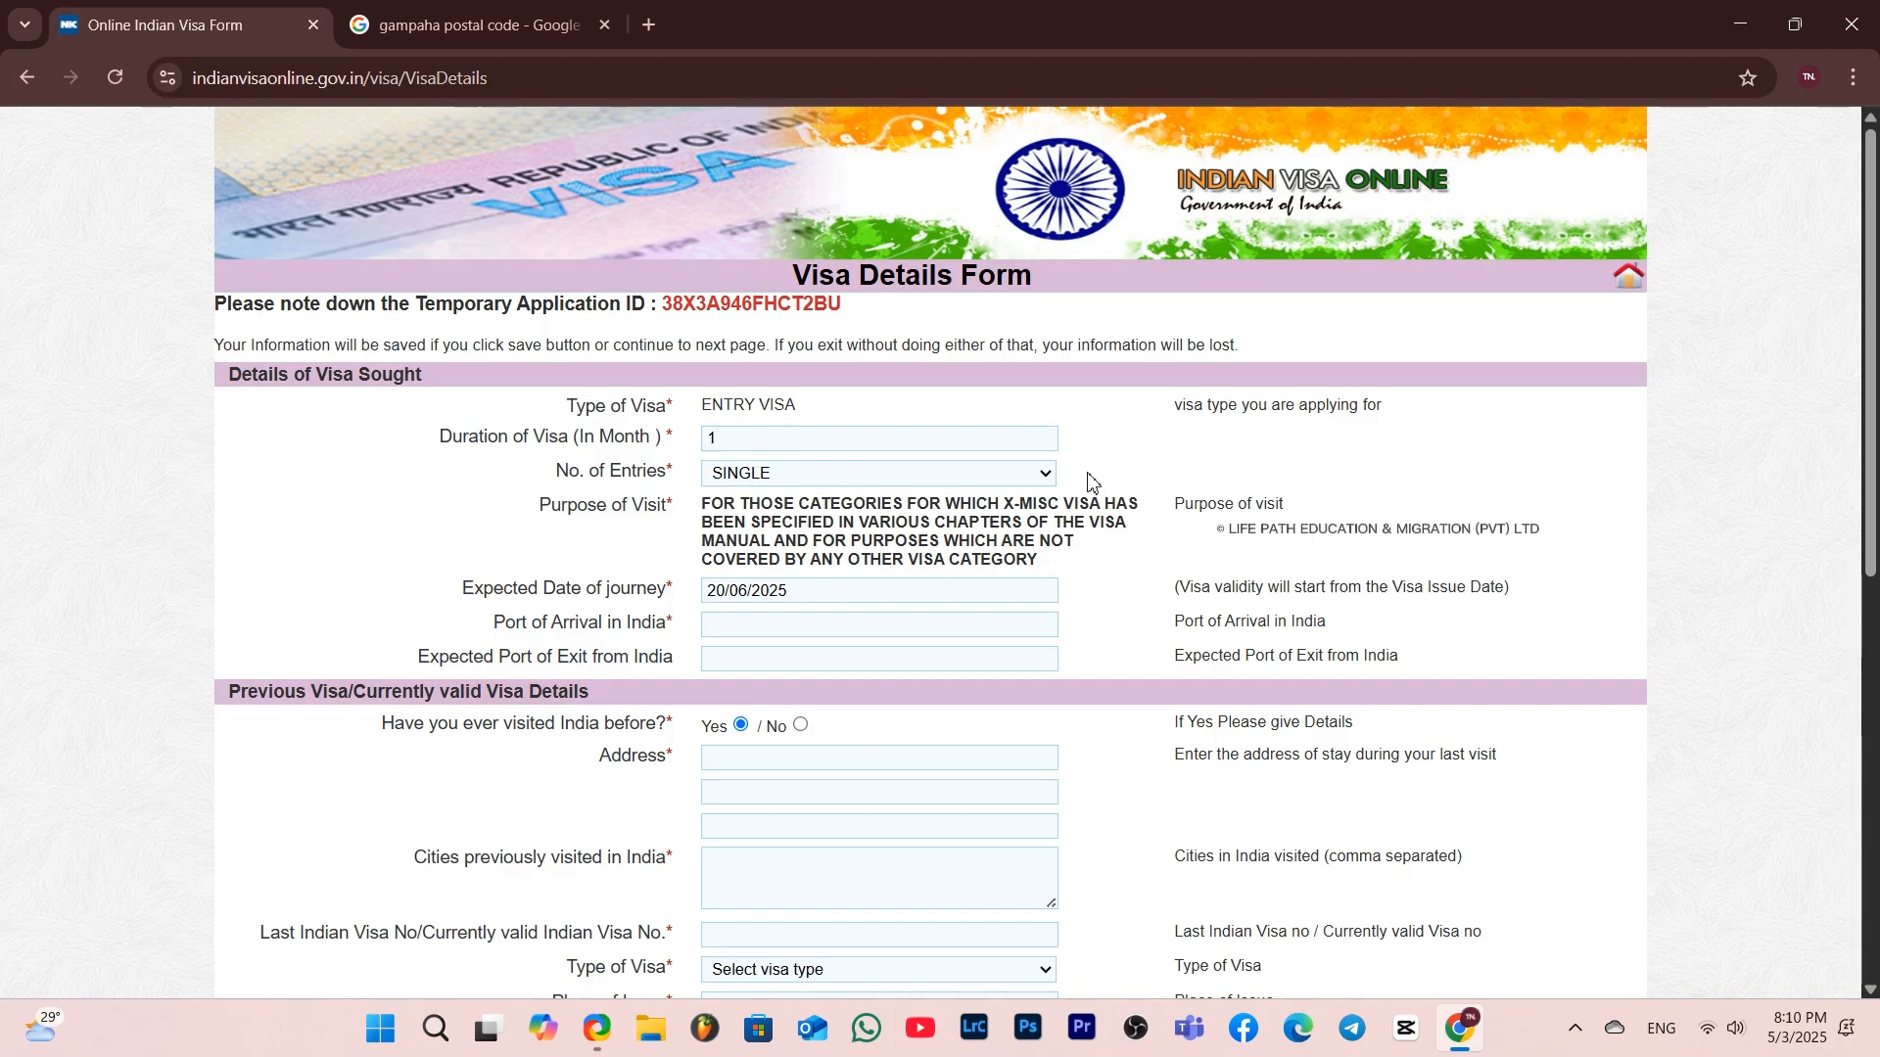
Set the expected date of journey to 09/07/2025 using the date picker
{"action": "left_click", "coordinate": [1036, 590]}
{"action": "left_click", "coordinate": [864, 635]}
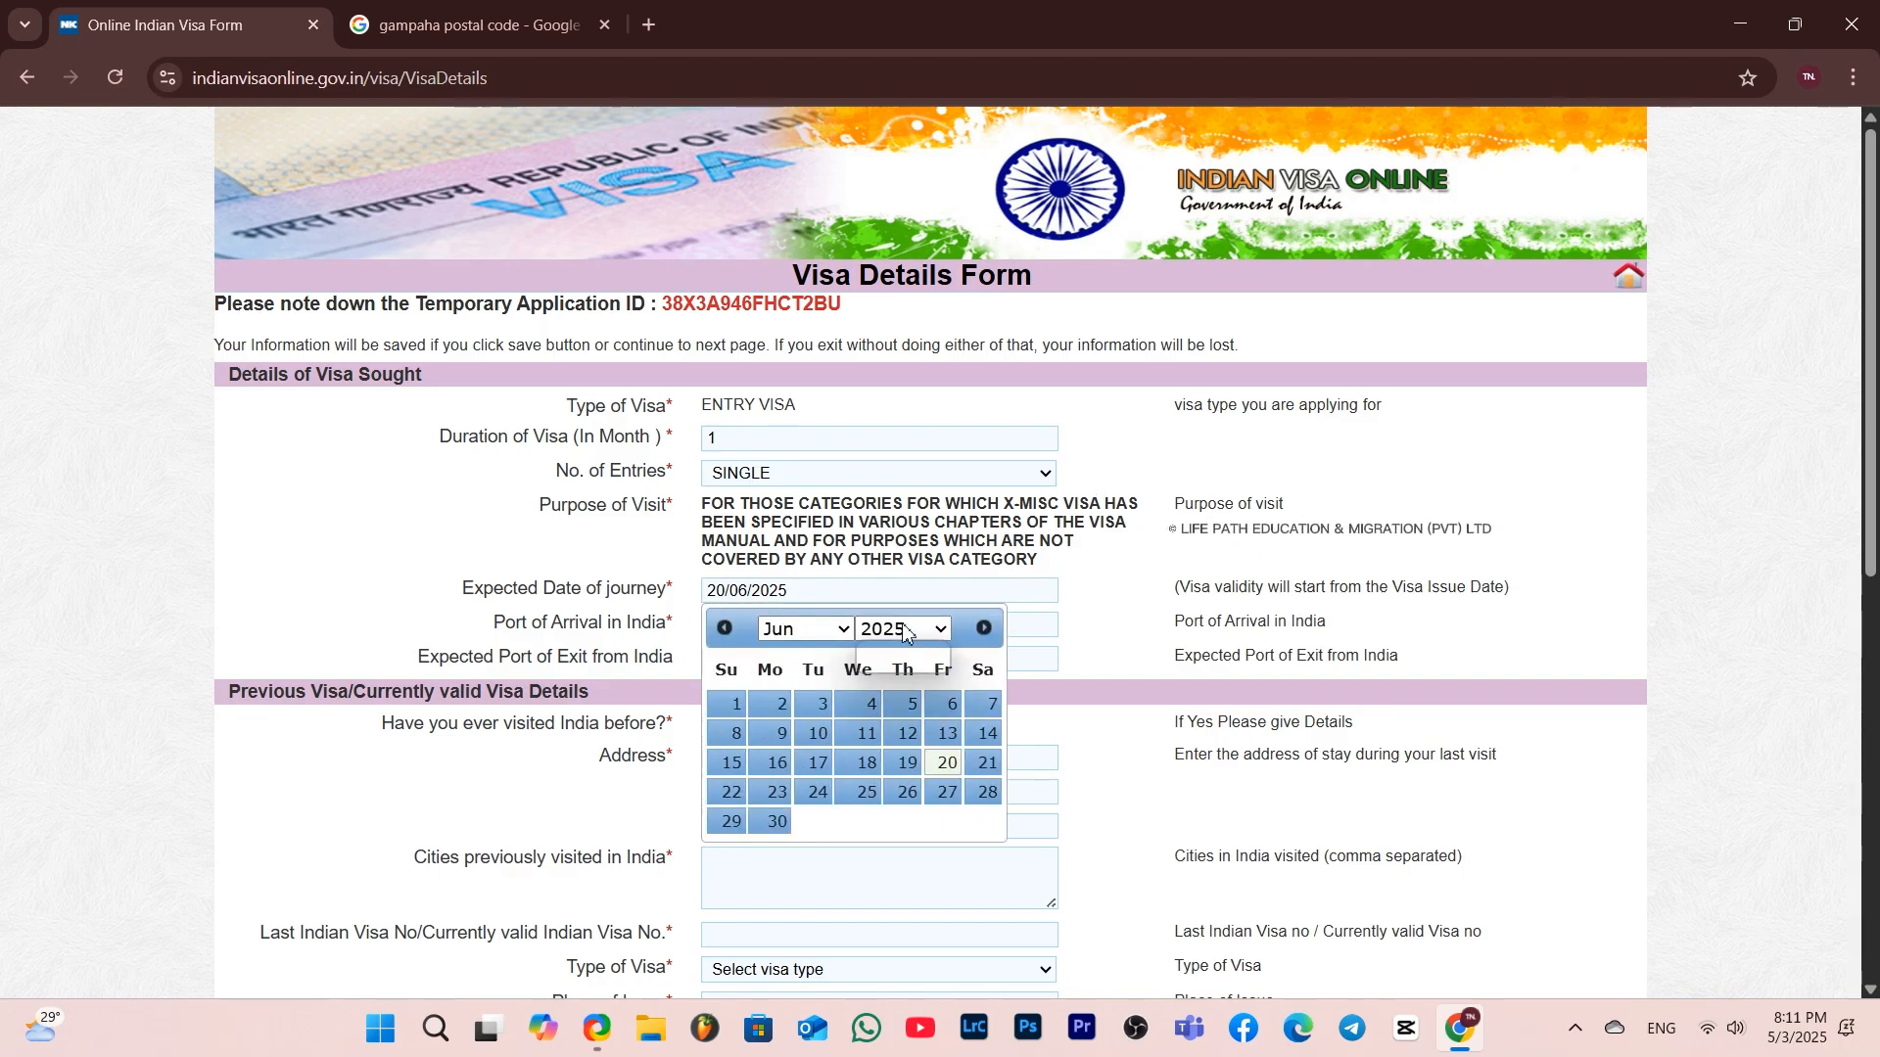
{"action": "left_click", "coordinate": [813, 629]}
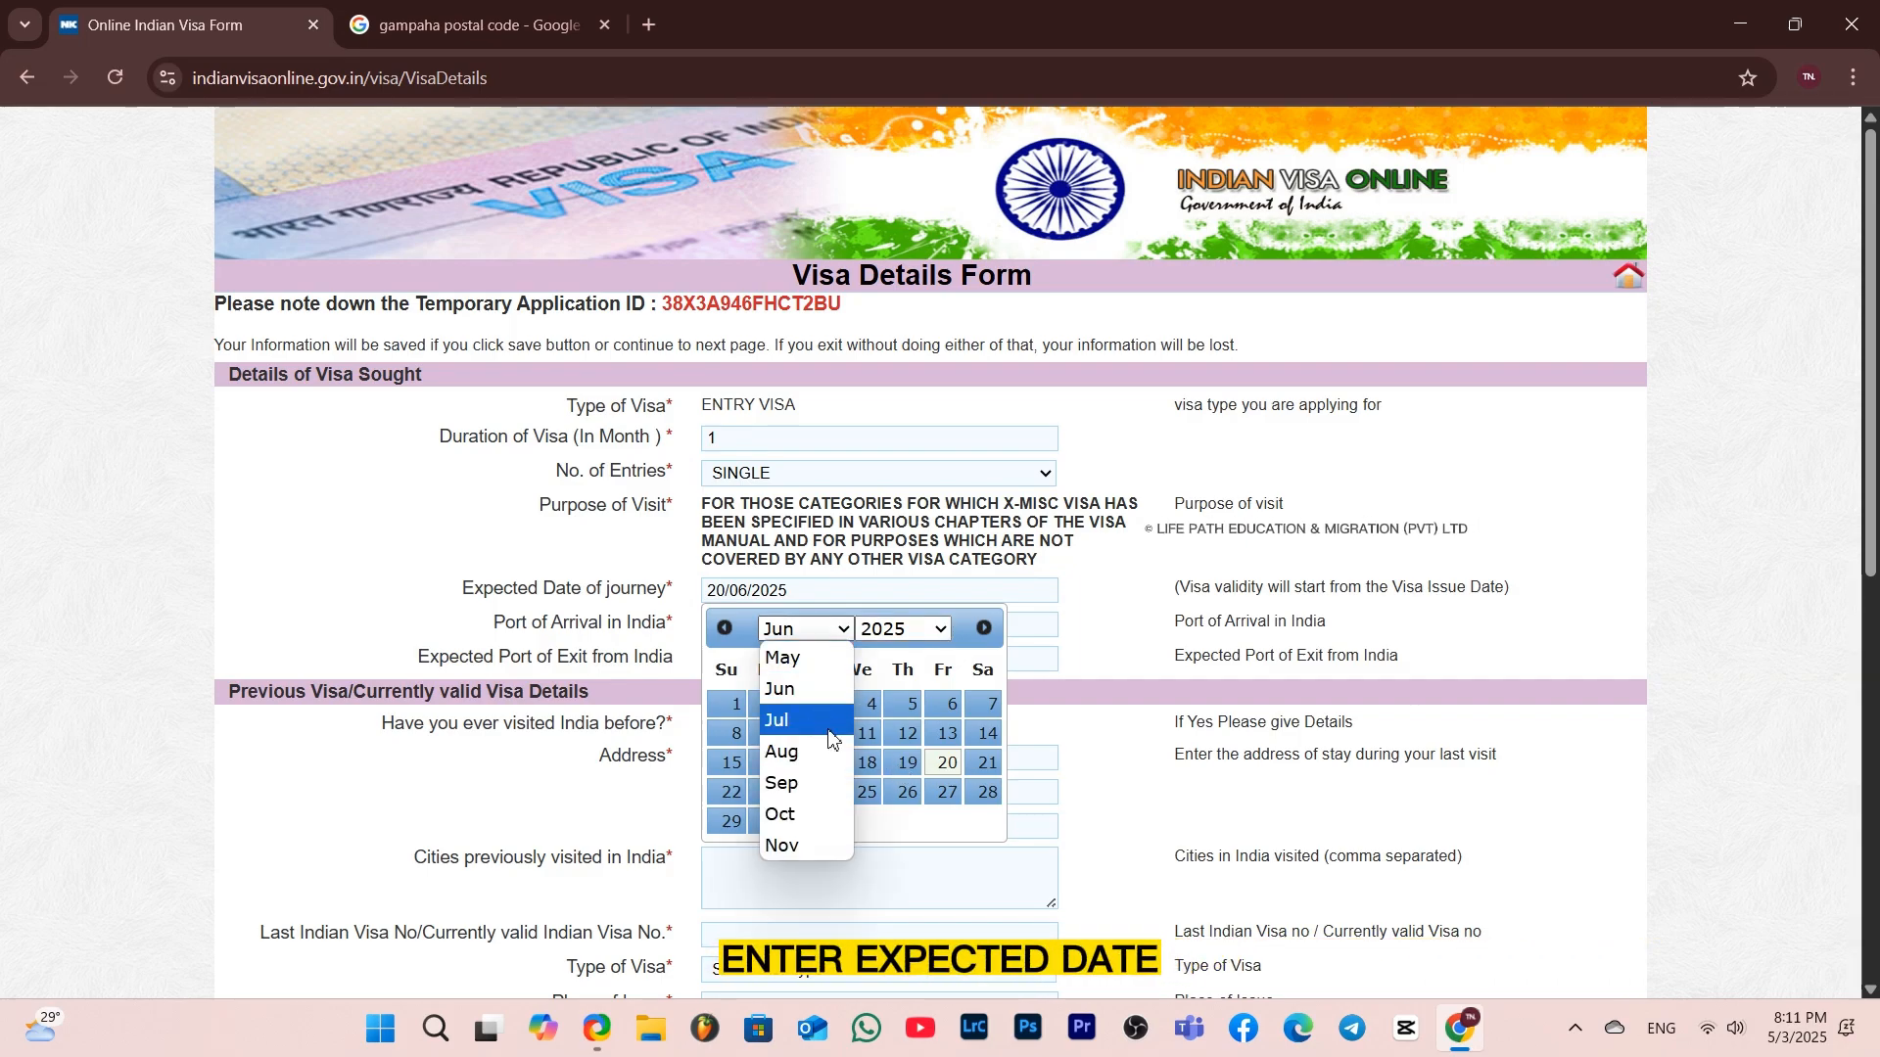
{"action": "left_click", "coordinate": [819, 729]}
{"action": "left_click", "coordinate": [870, 736]}
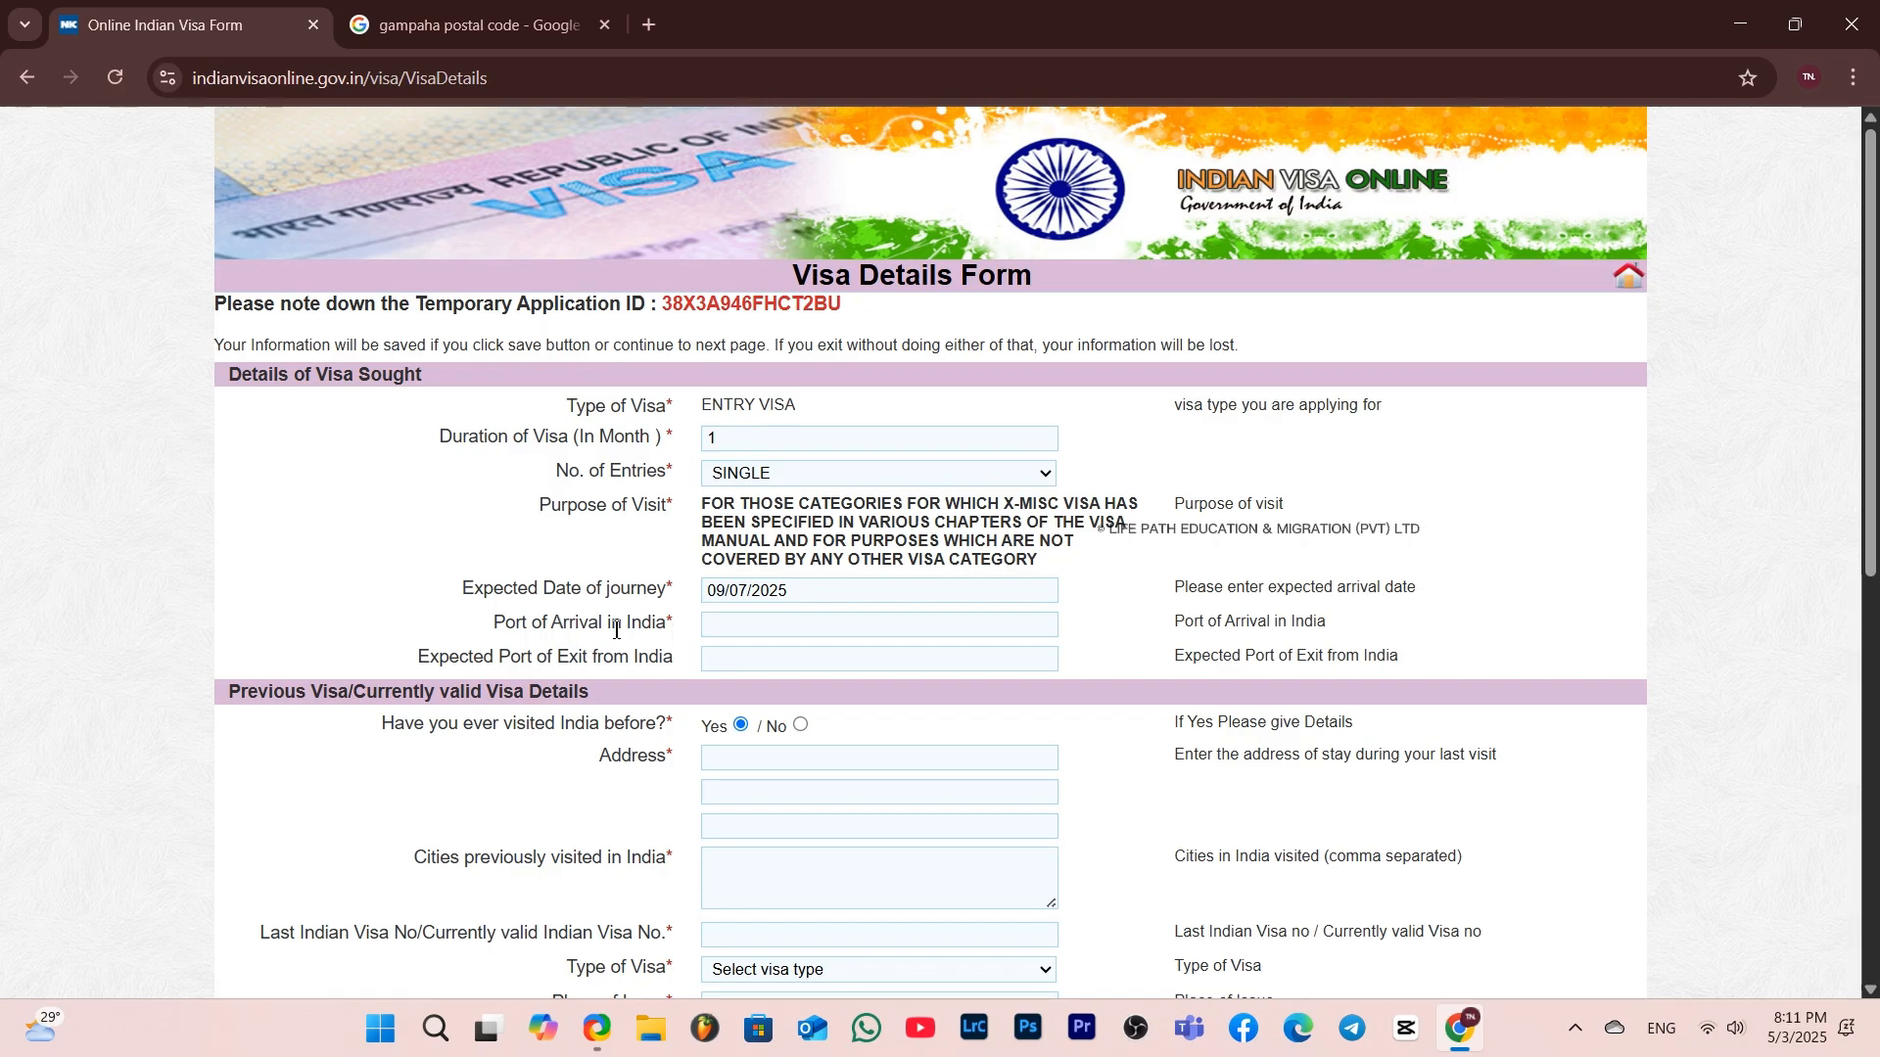
Enter New Delhi as both the port of arrival and the expected port of exit
{"action": "left_click", "coordinate": [720, 627]}
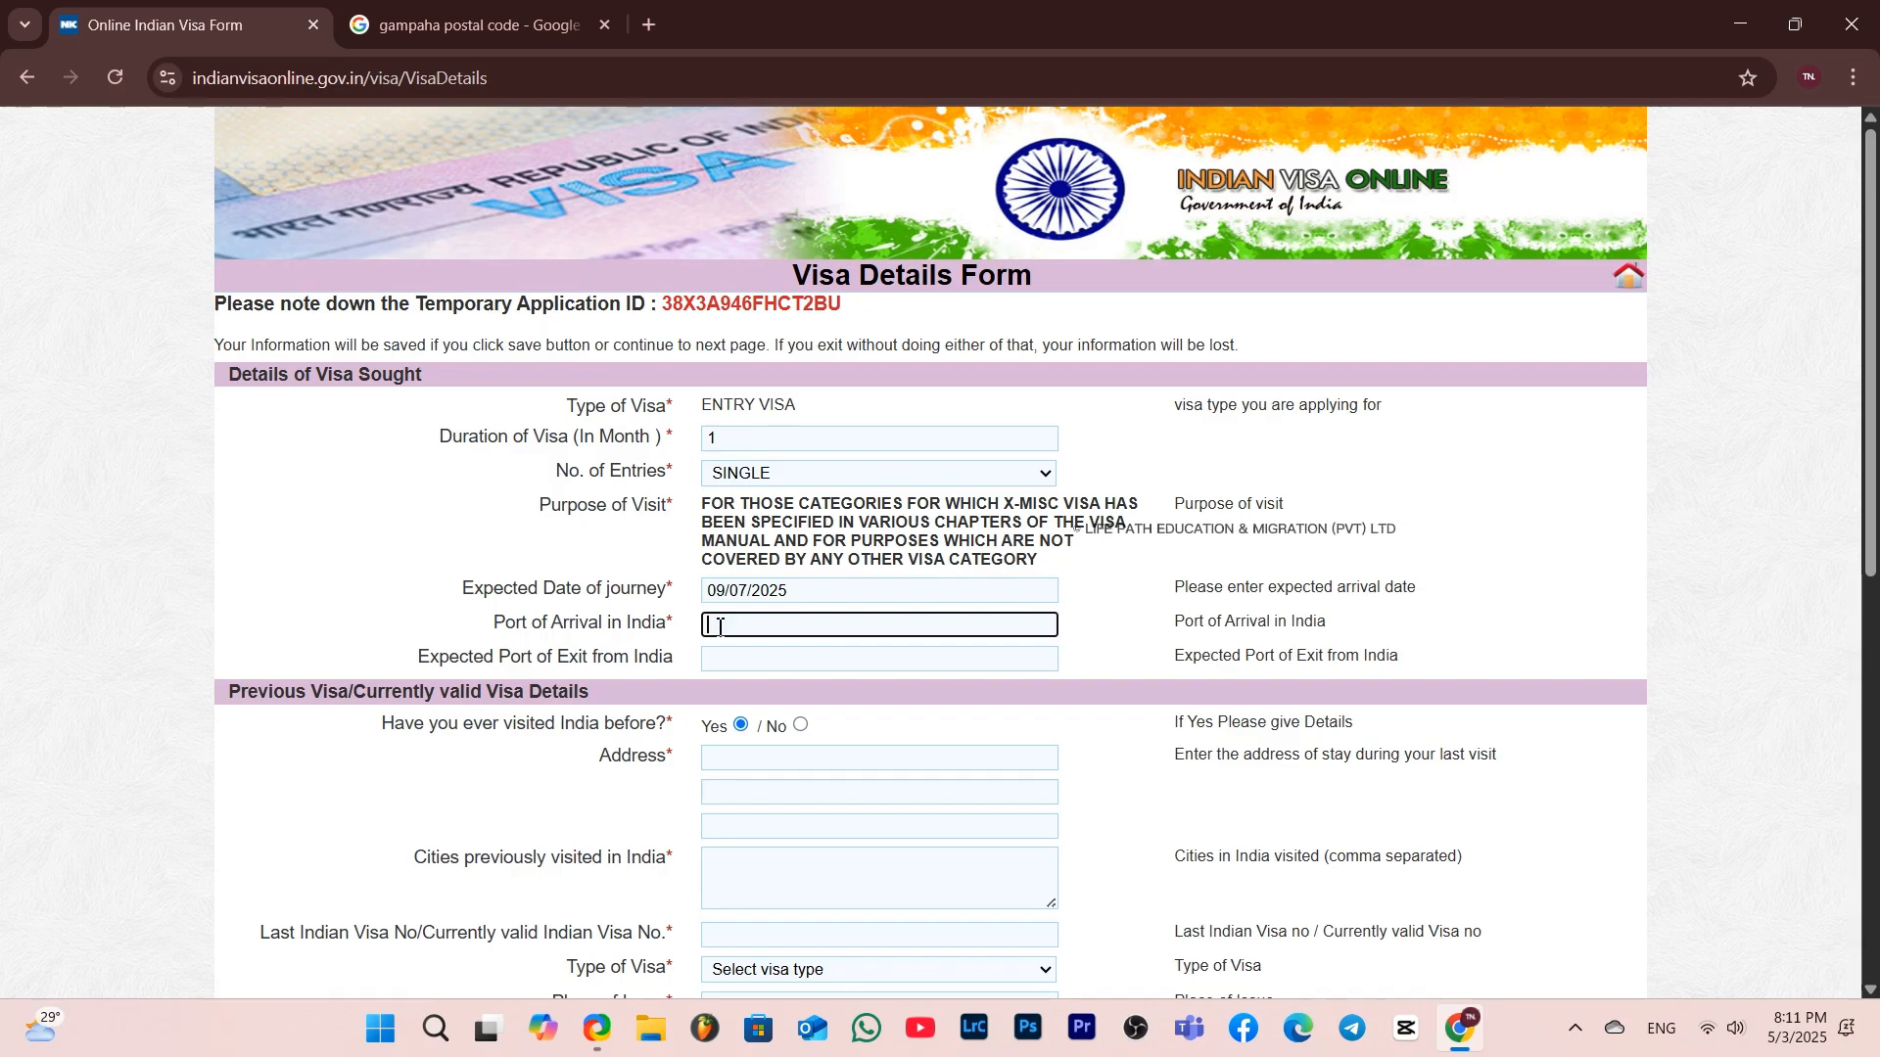
{"action": "type", "text": "New Del"}
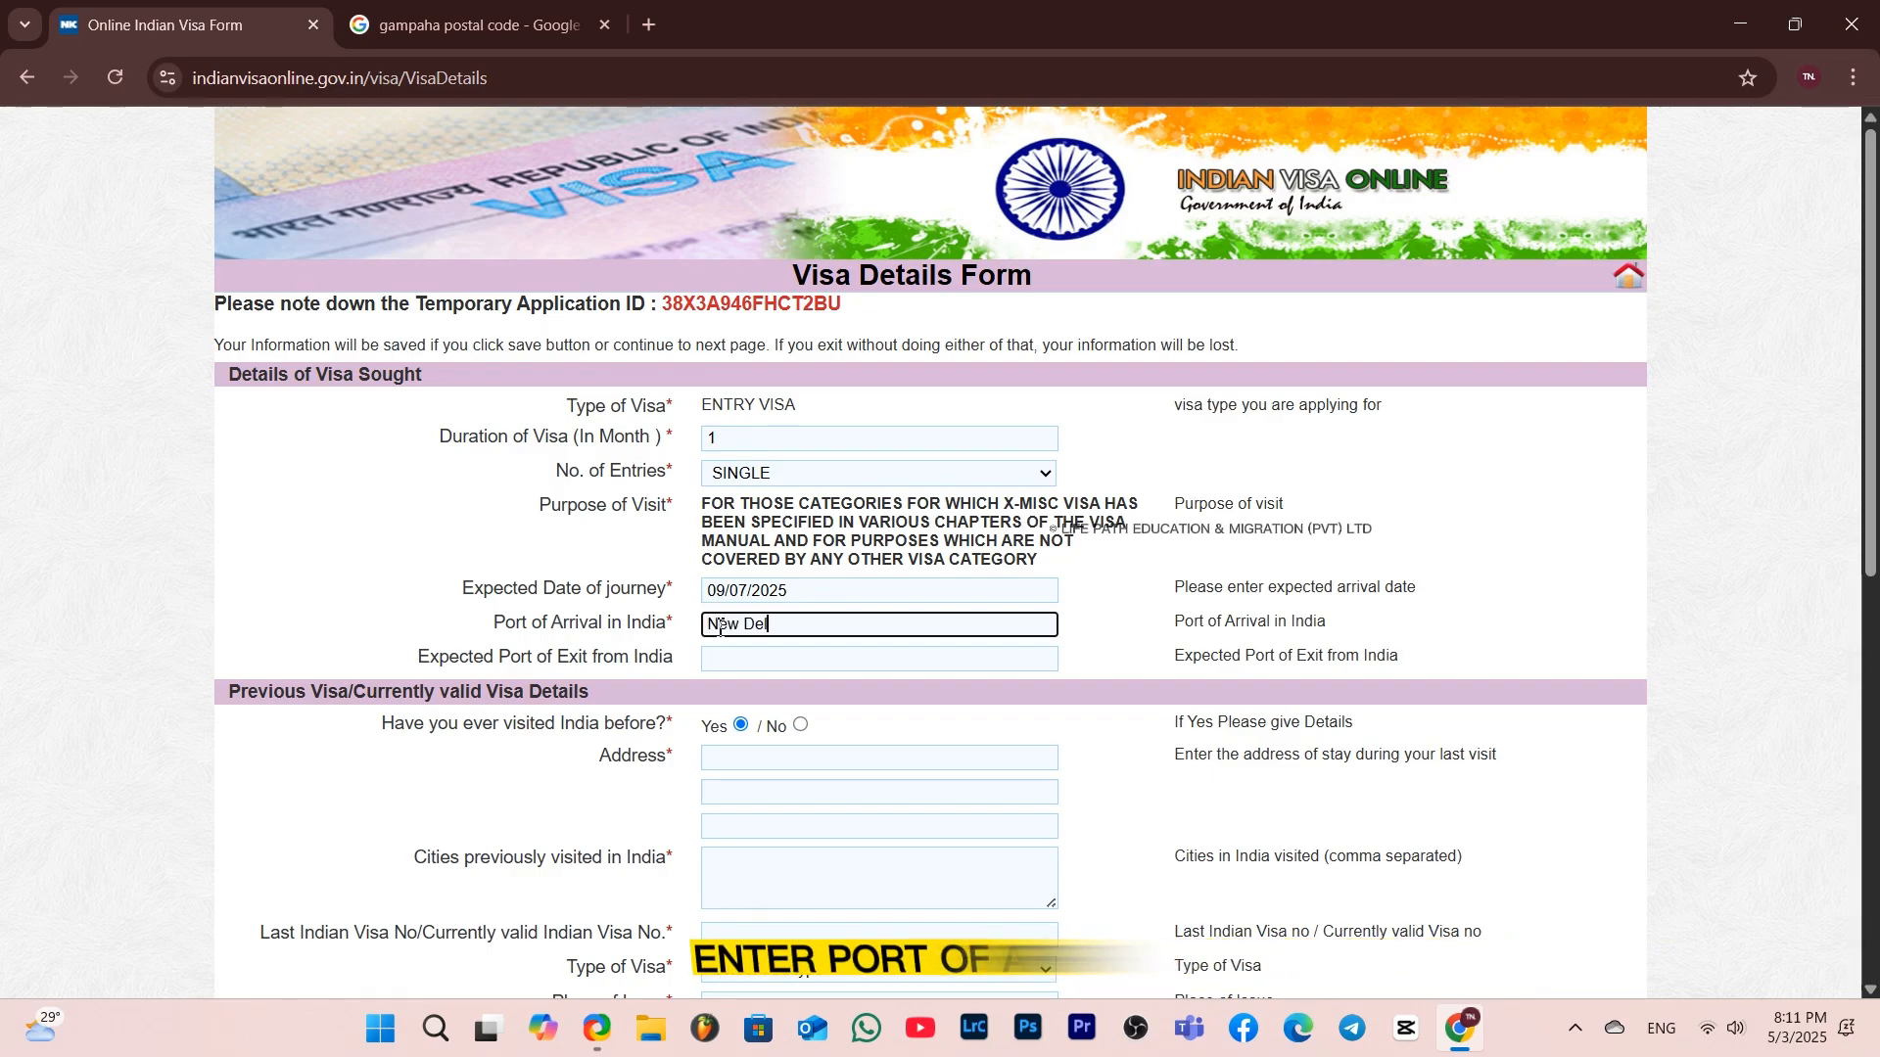
{"action": "type", "text": "hi"}
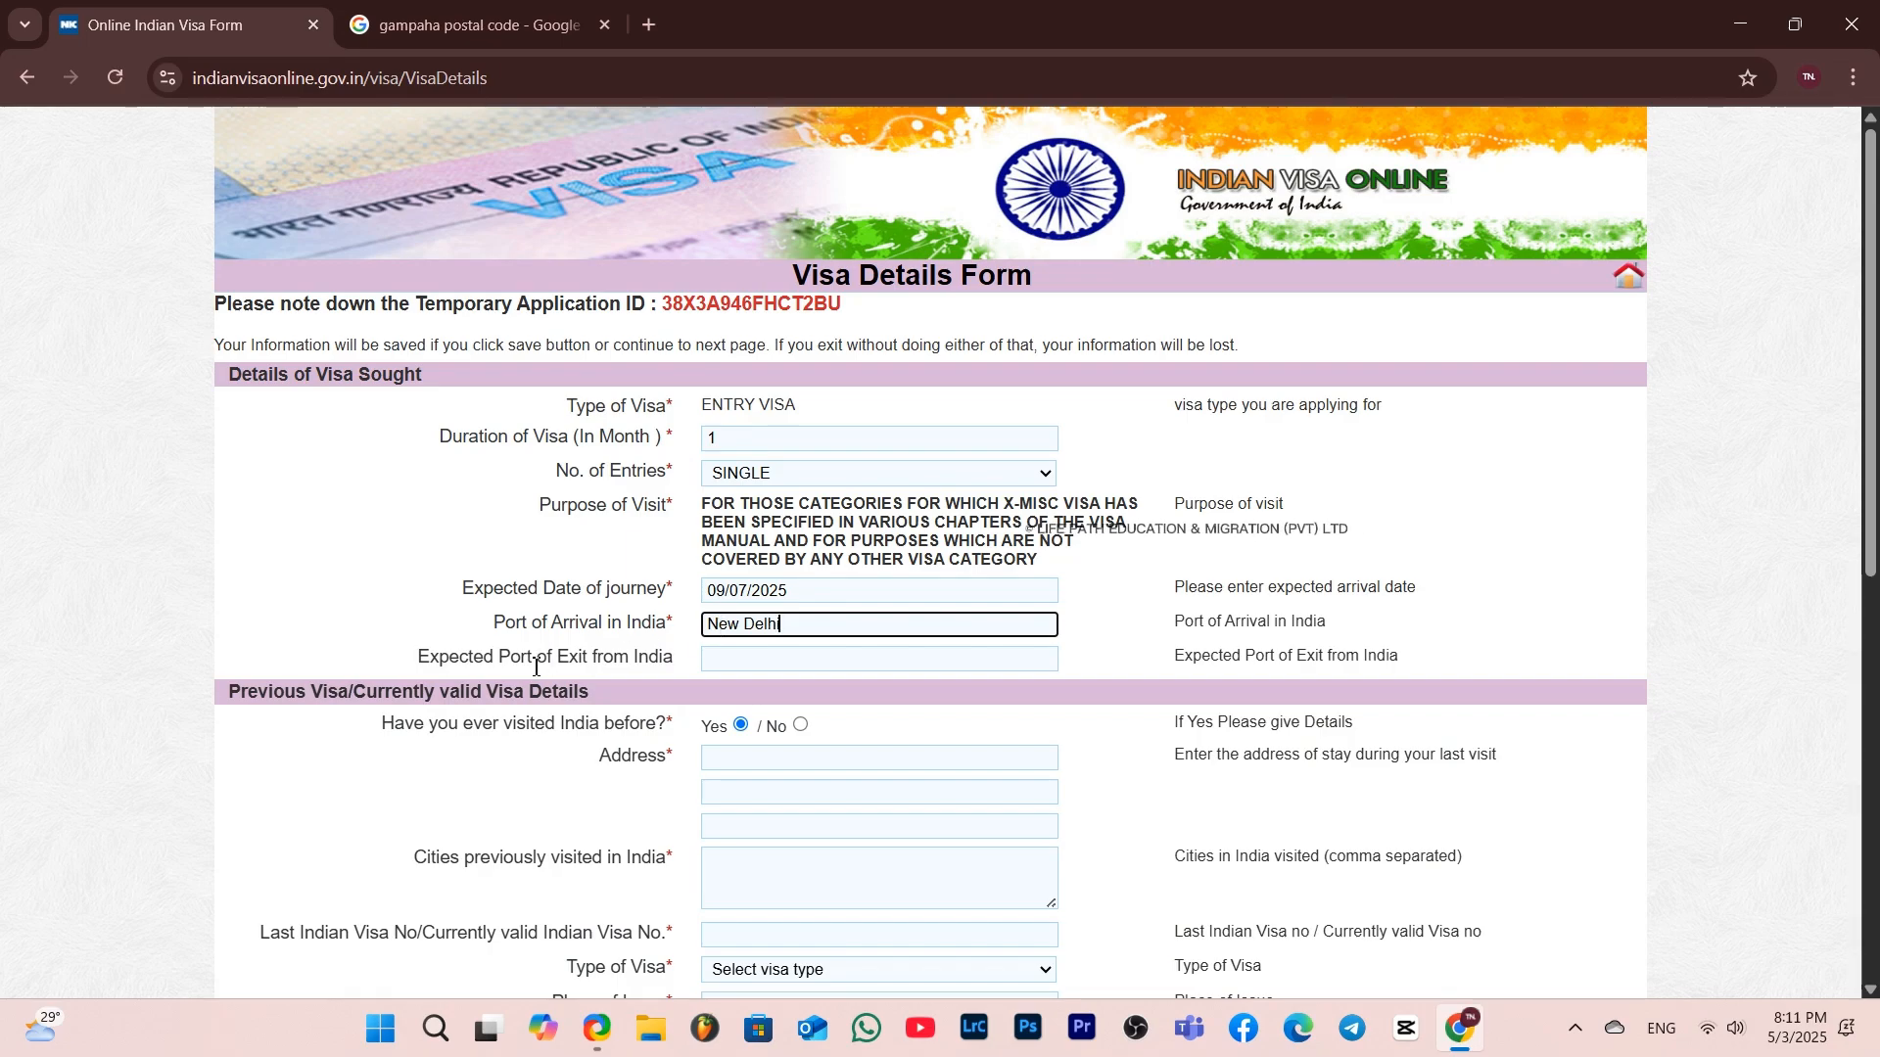
{"action": "left_click", "coordinate": [760, 658]}
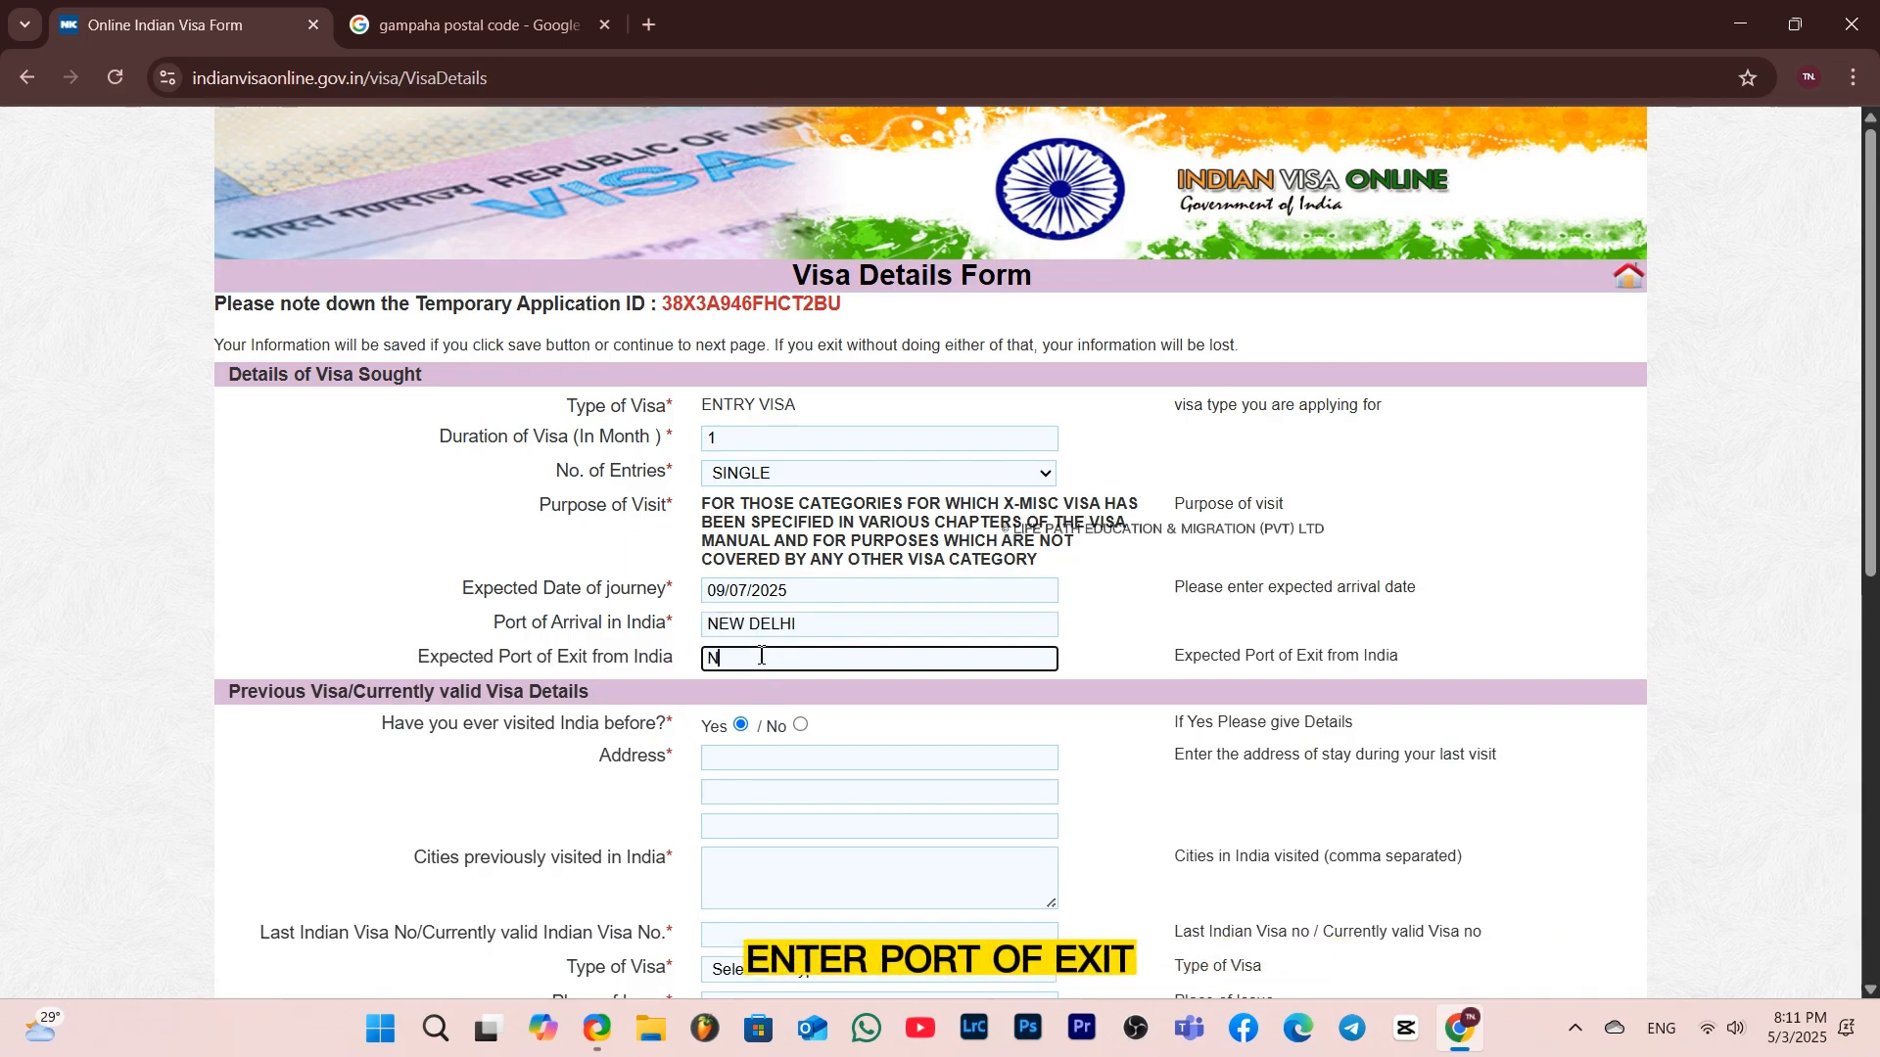
{"action": "type", "text": "New Delhi"}
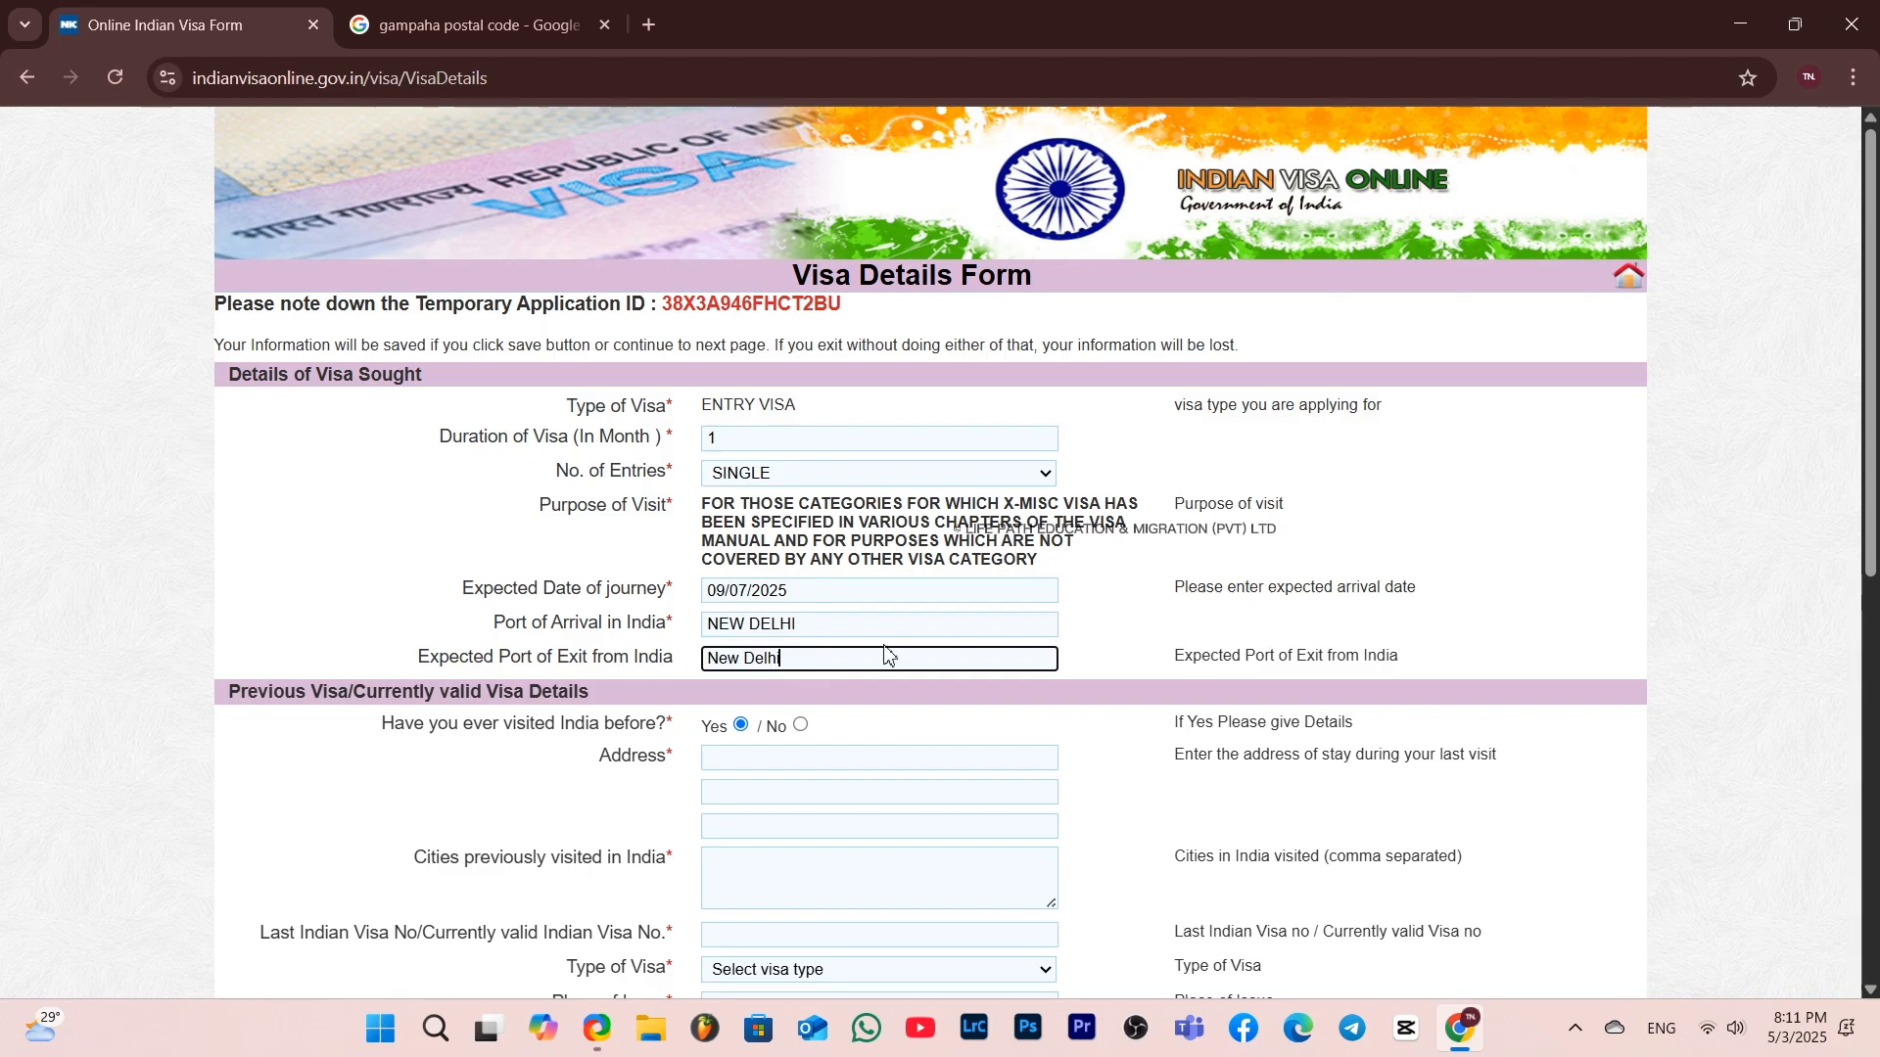
{"action": "left_click", "coordinate": [901, 698]}
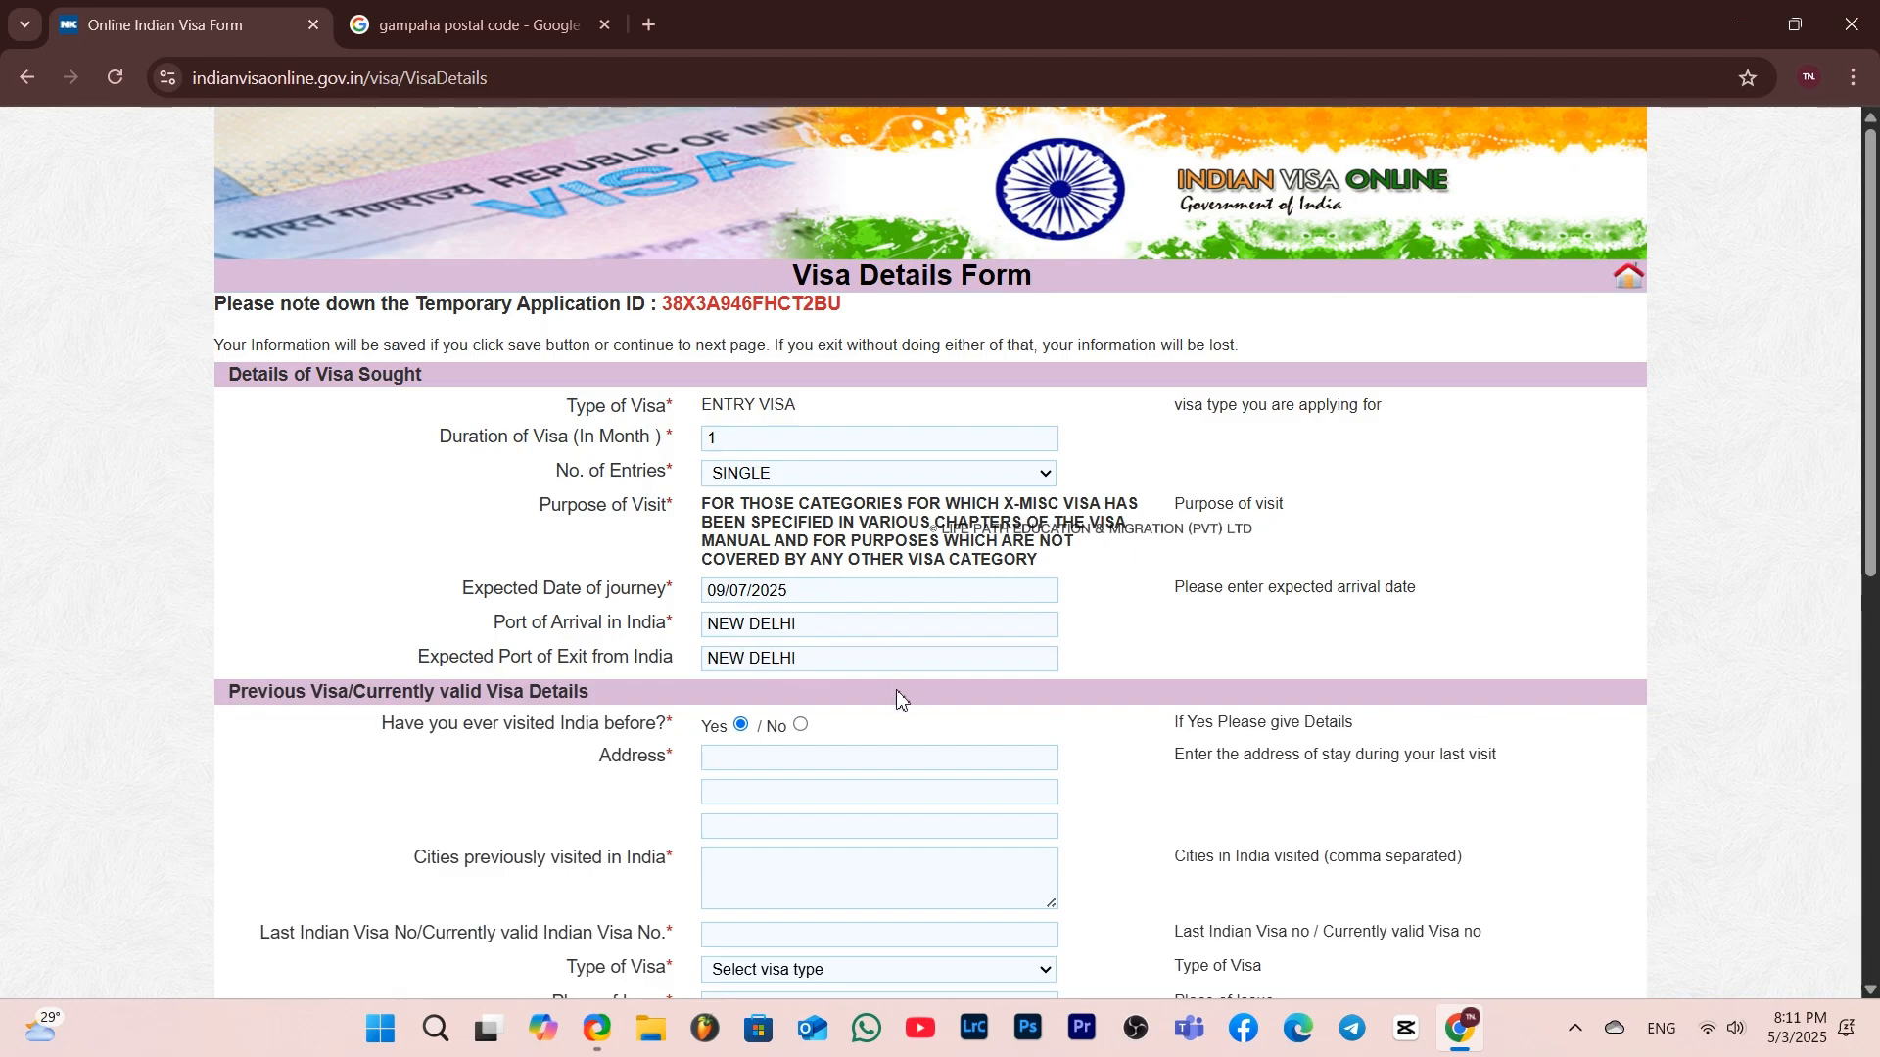
Answer No to having visited India before and to having been refused permission to visit
{"action": "scroll", "coordinate": [725, 720], "scroll_direction": "down", "scroll_amount": 2}
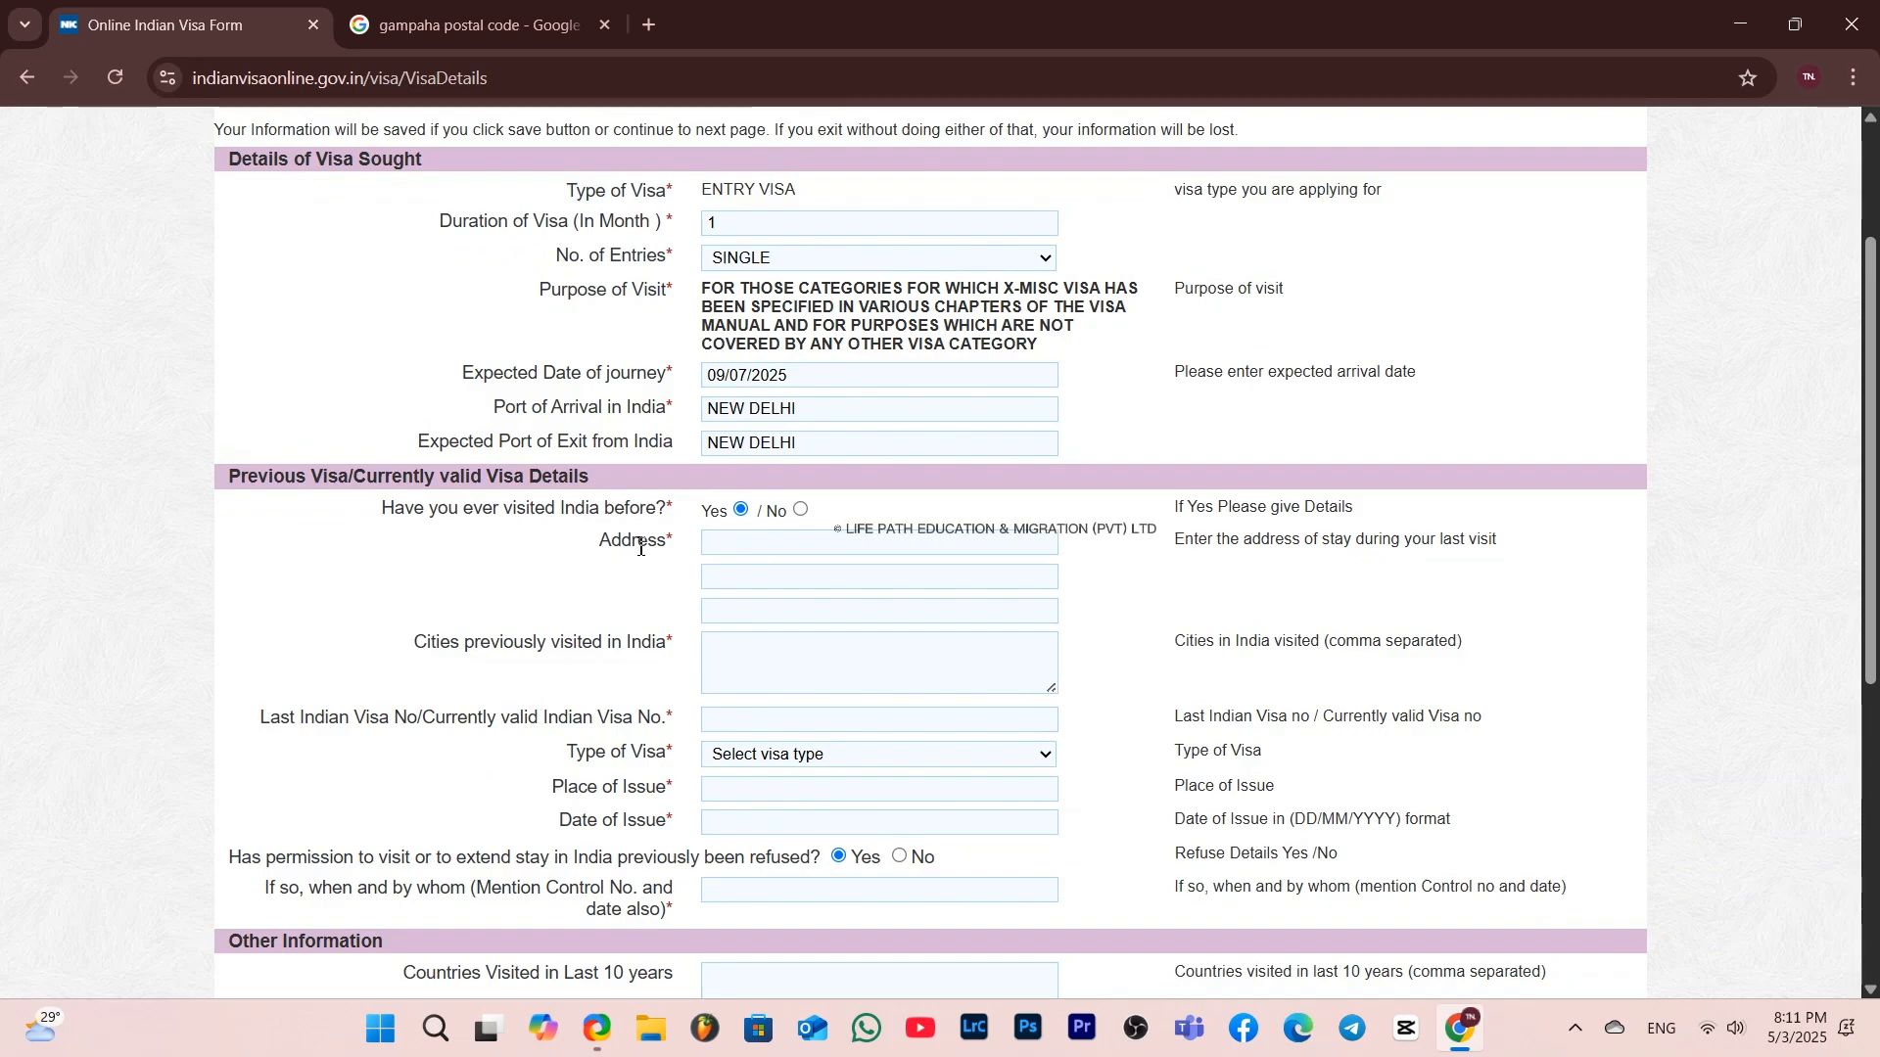
{"action": "left_click", "coordinate": [802, 509]}
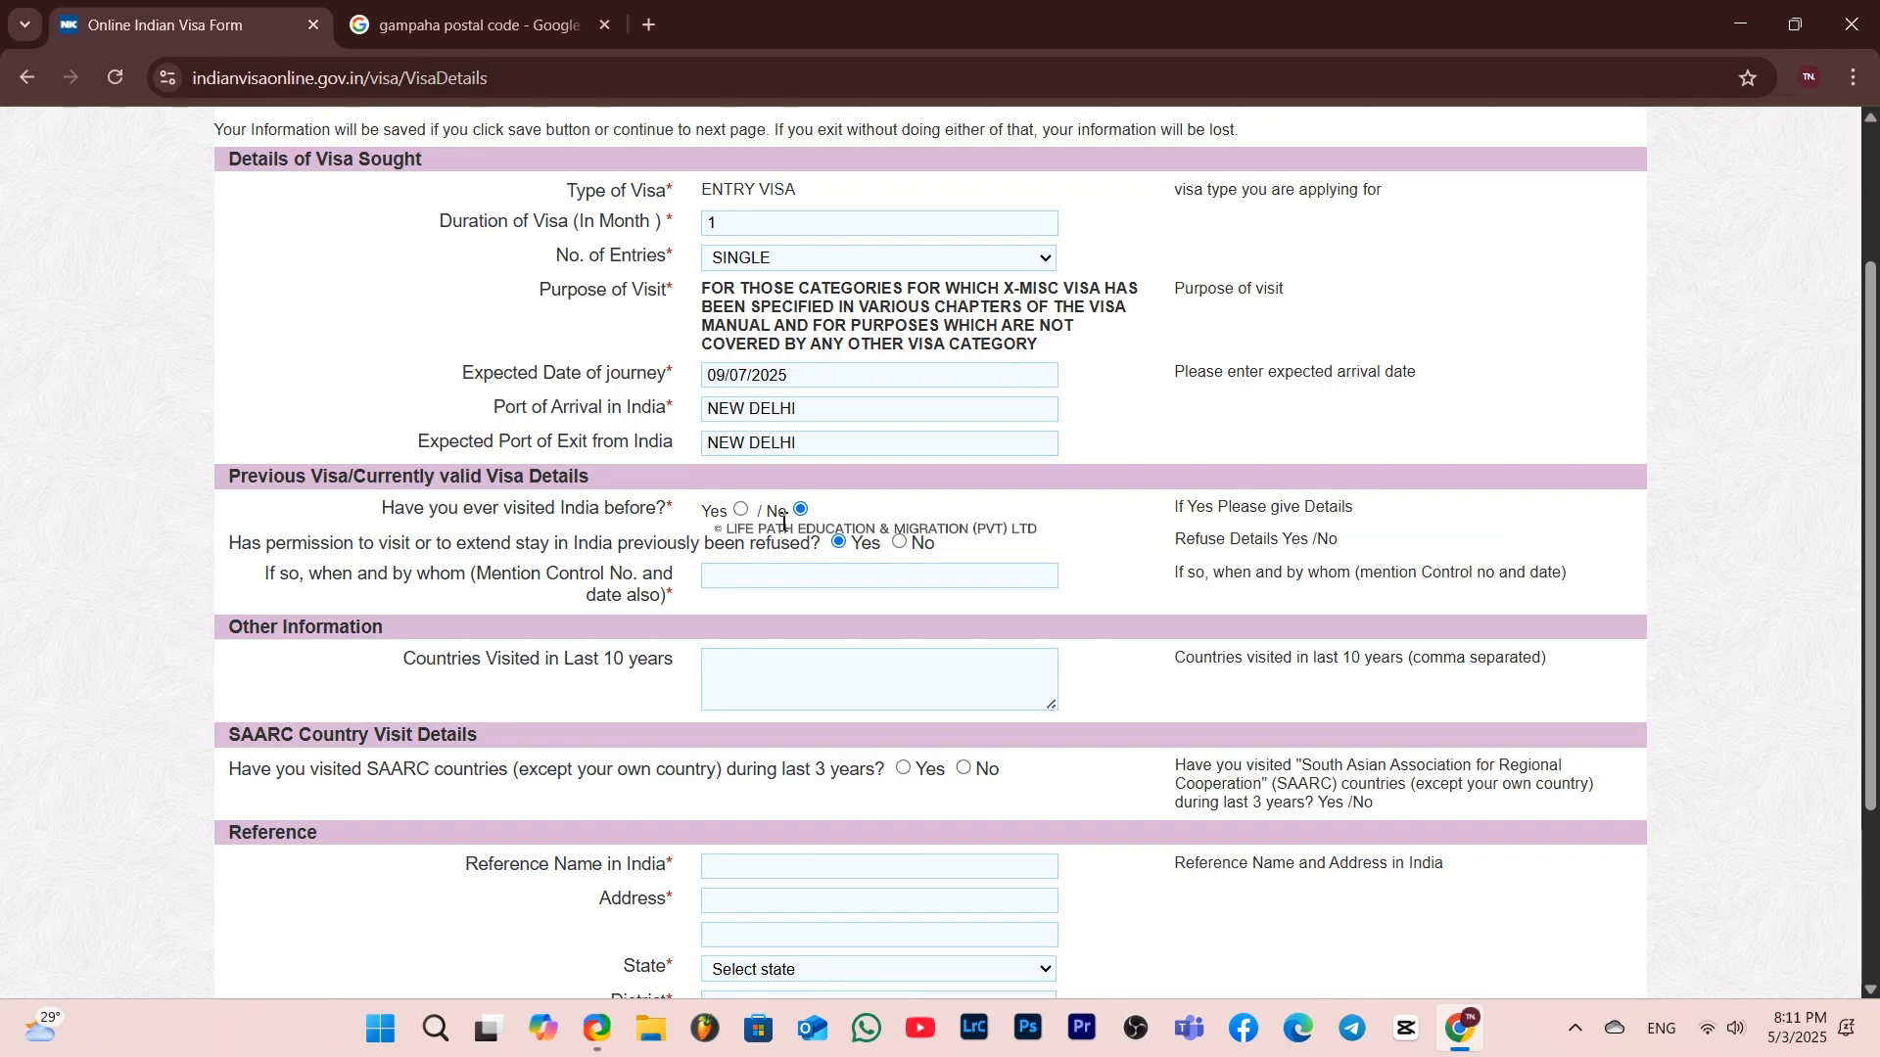
{"action": "left_click", "coordinate": [901, 544]}
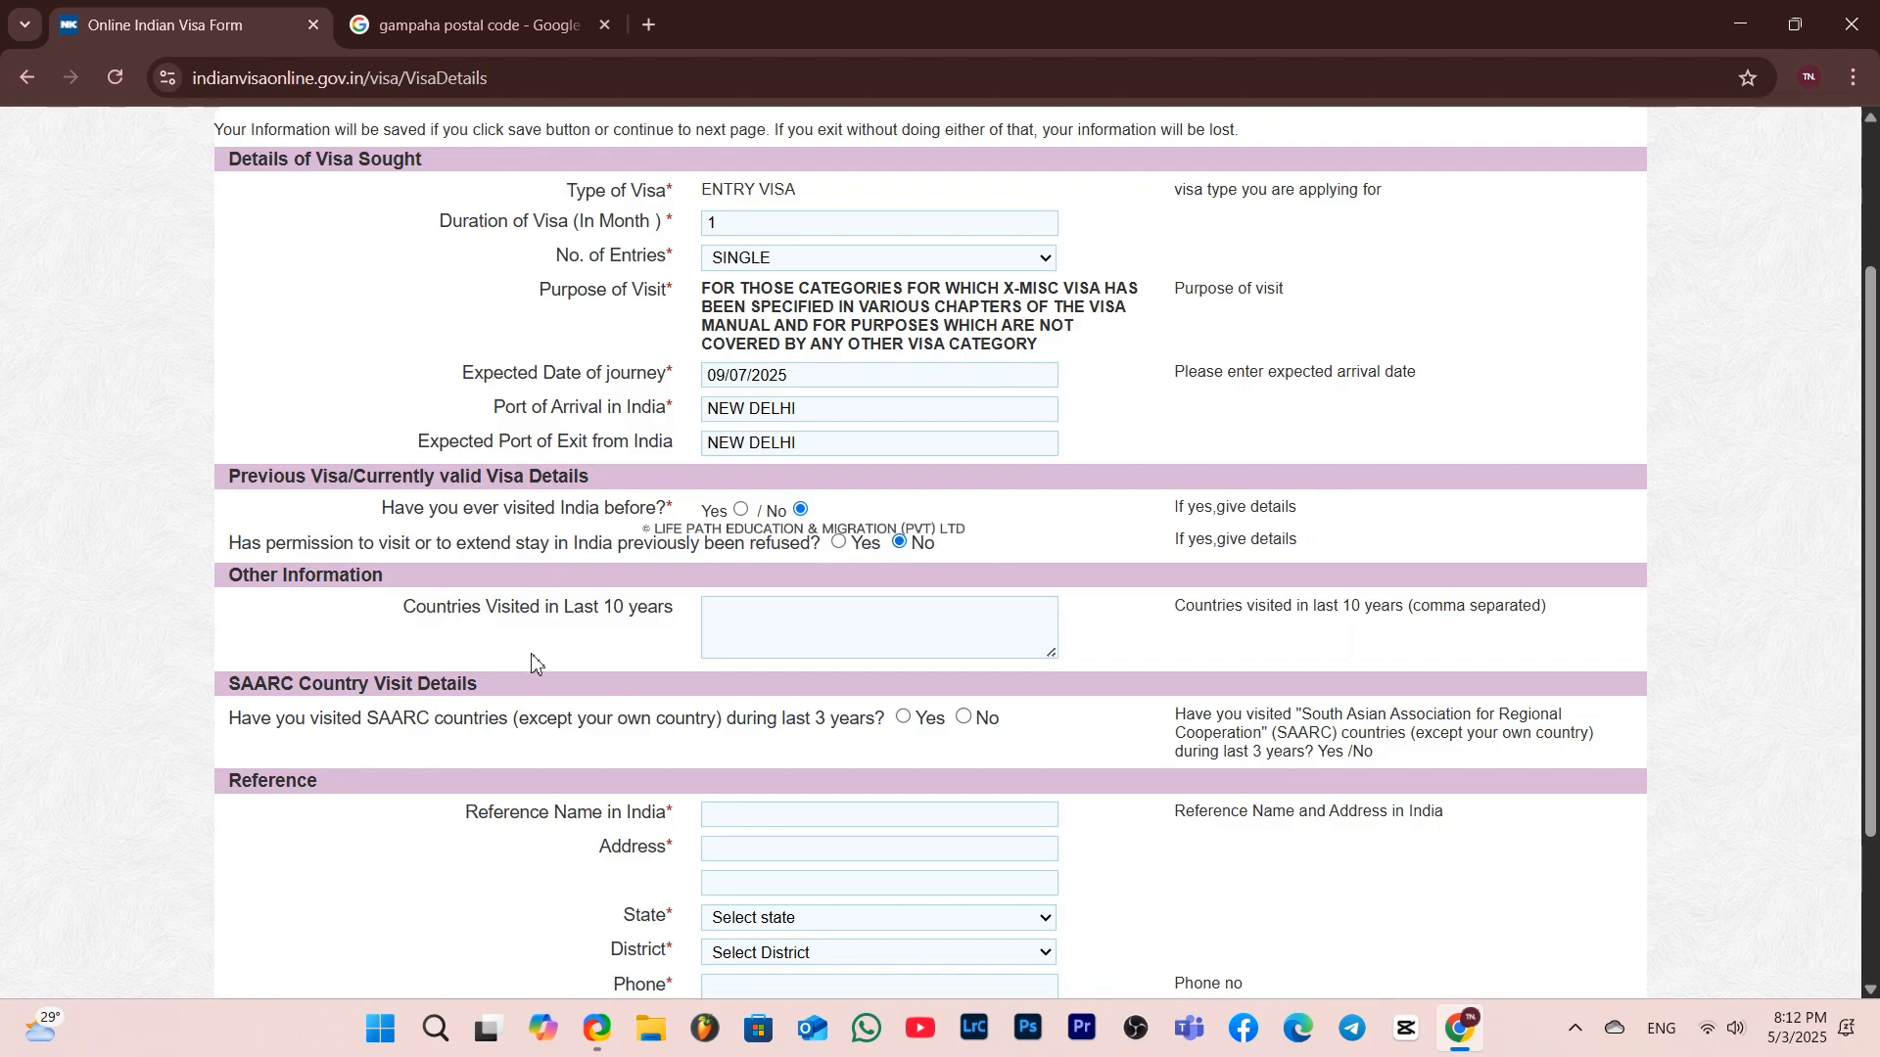
{"action": "left_click", "coordinate": [742, 620]}
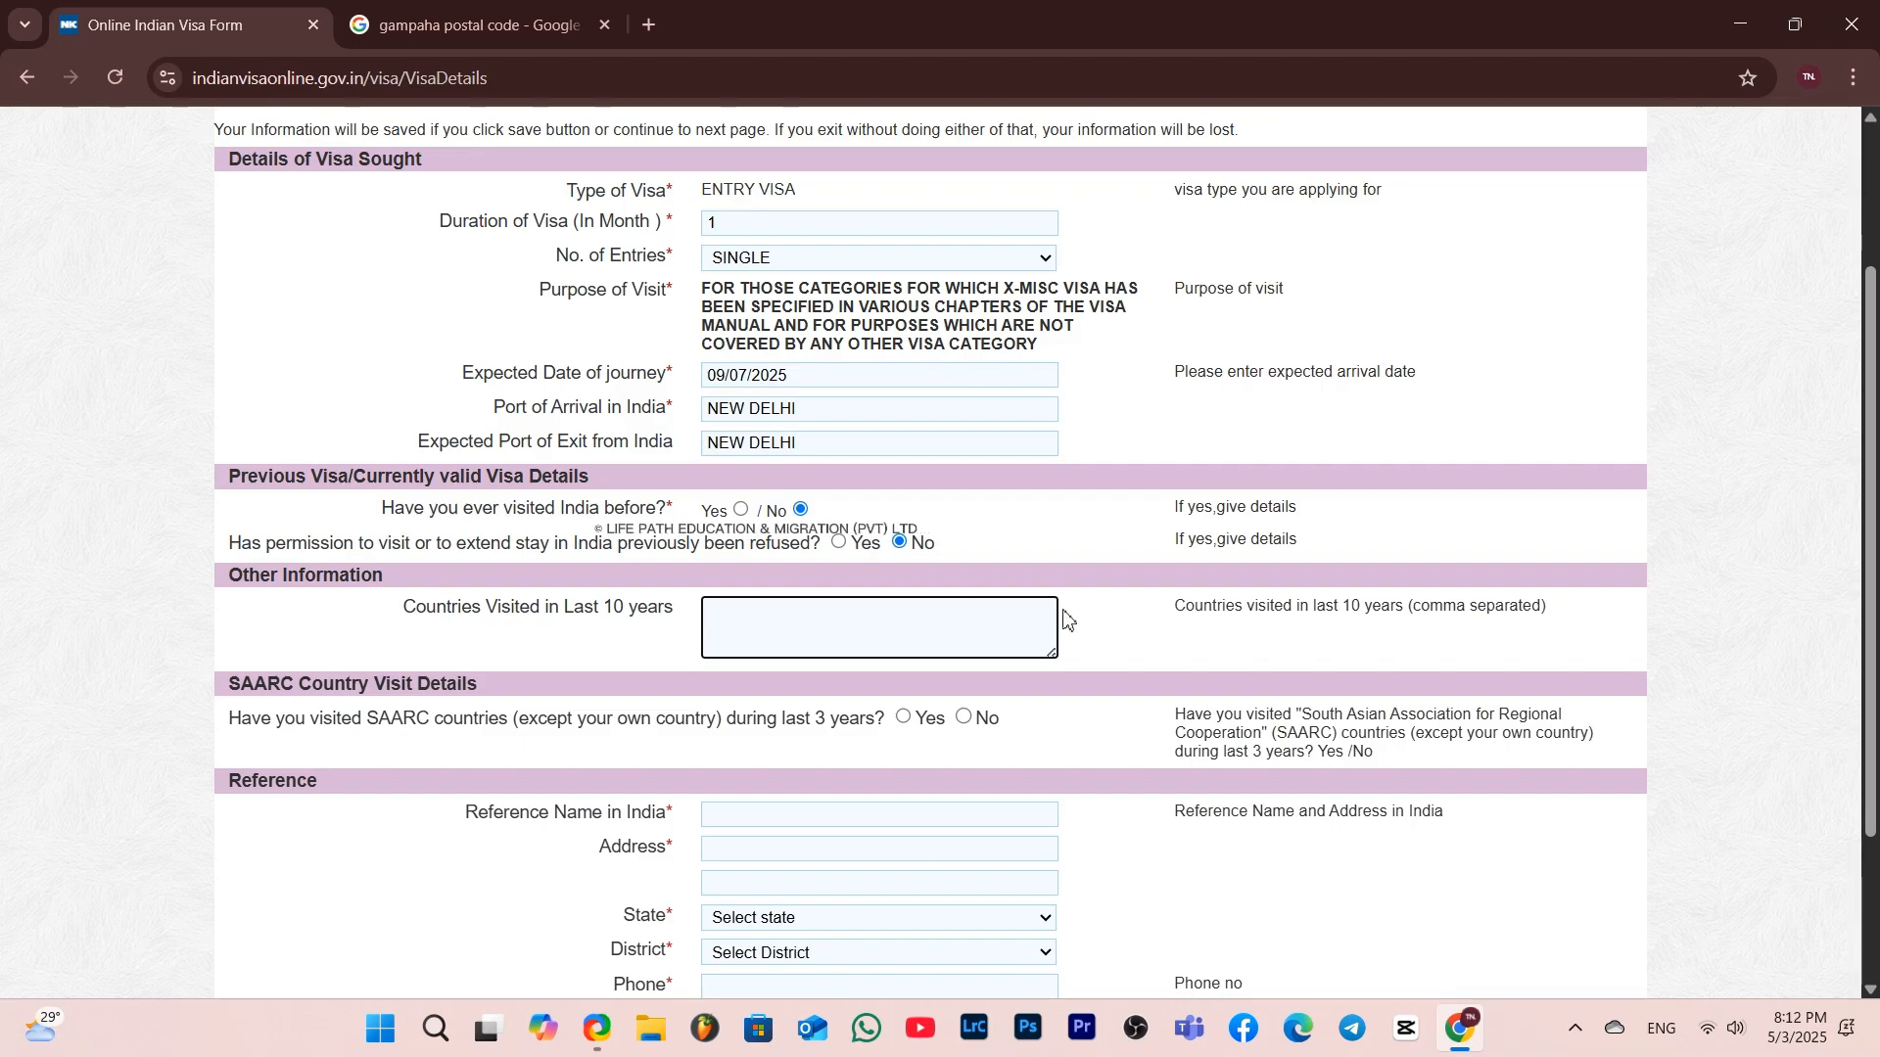
{"action": "left_click", "coordinate": [1093, 627]}
Look up which countries belong to SAARC in a new browser tab, then close that tab
{"action": "scroll", "coordinate": [1094, 627], "scroll_direction": "down", "scroll_amount": 2}
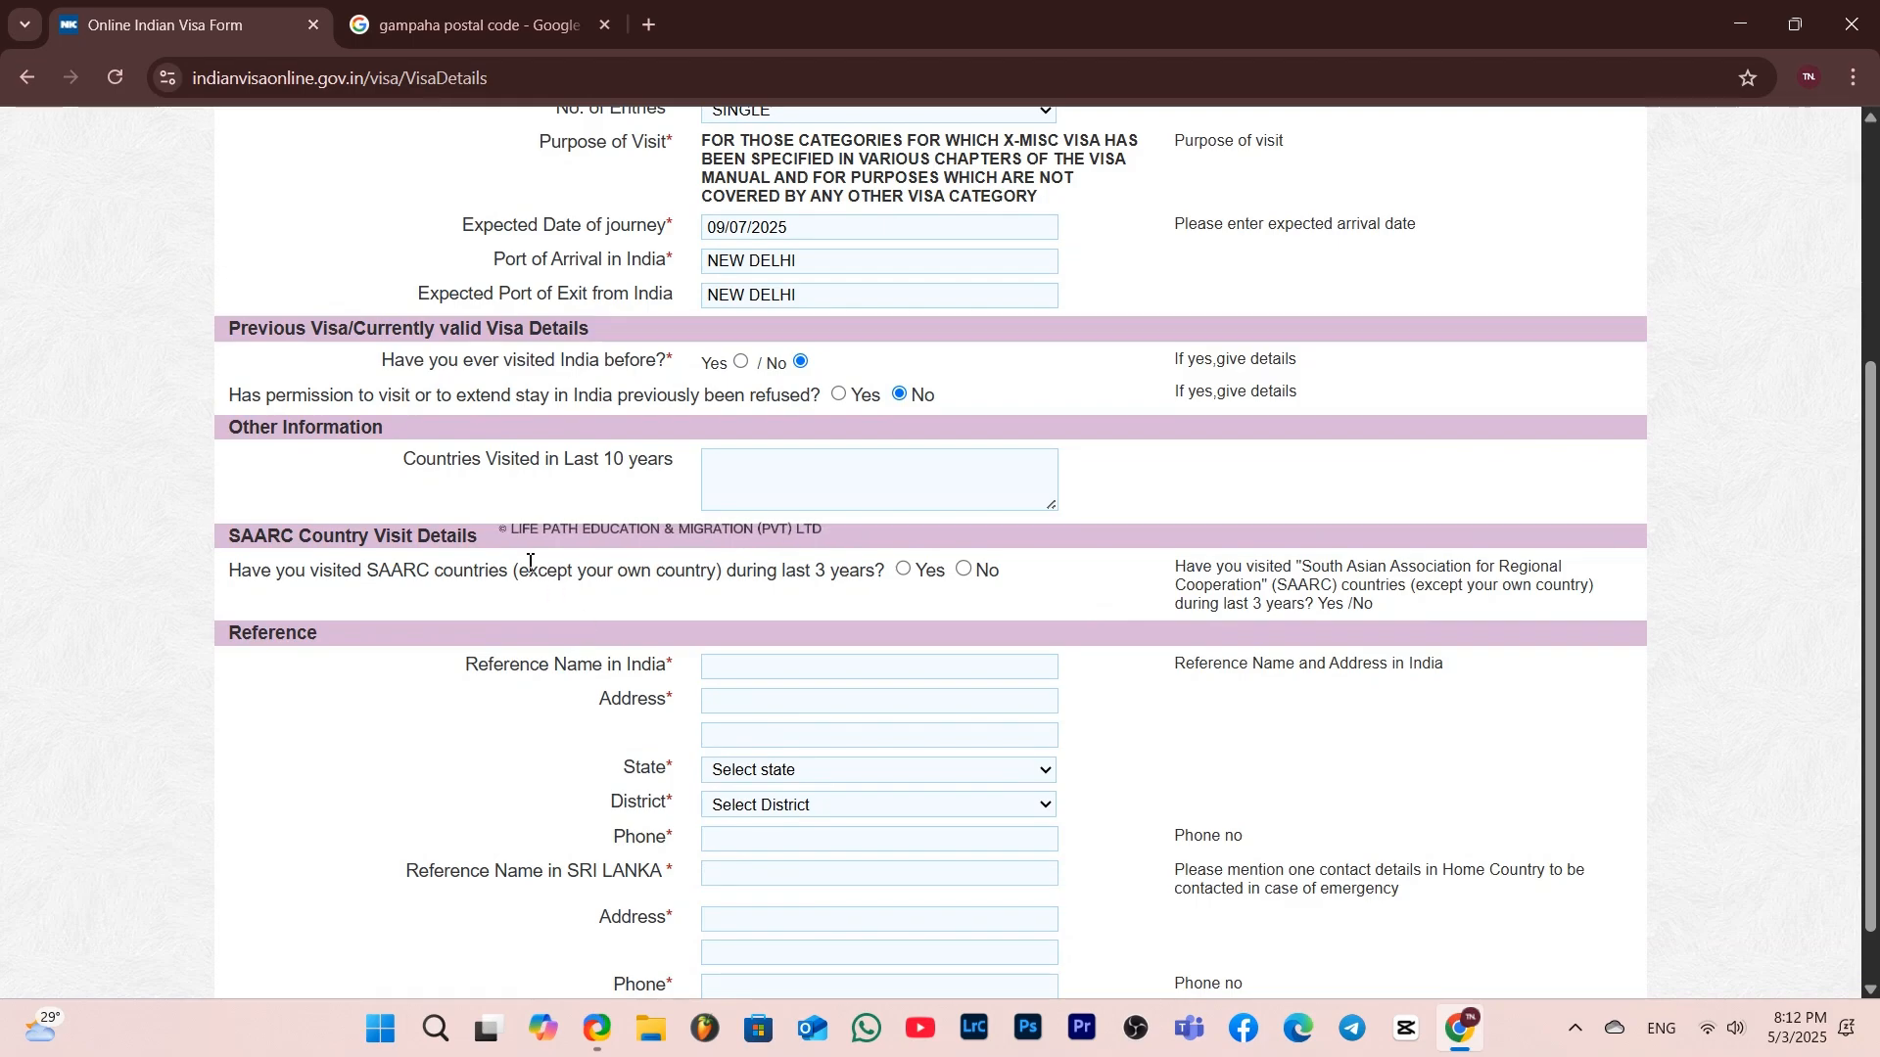
{"action": "left_click_drag", "start_coordinate": [368, 575], "coordinate": [431, 577]}
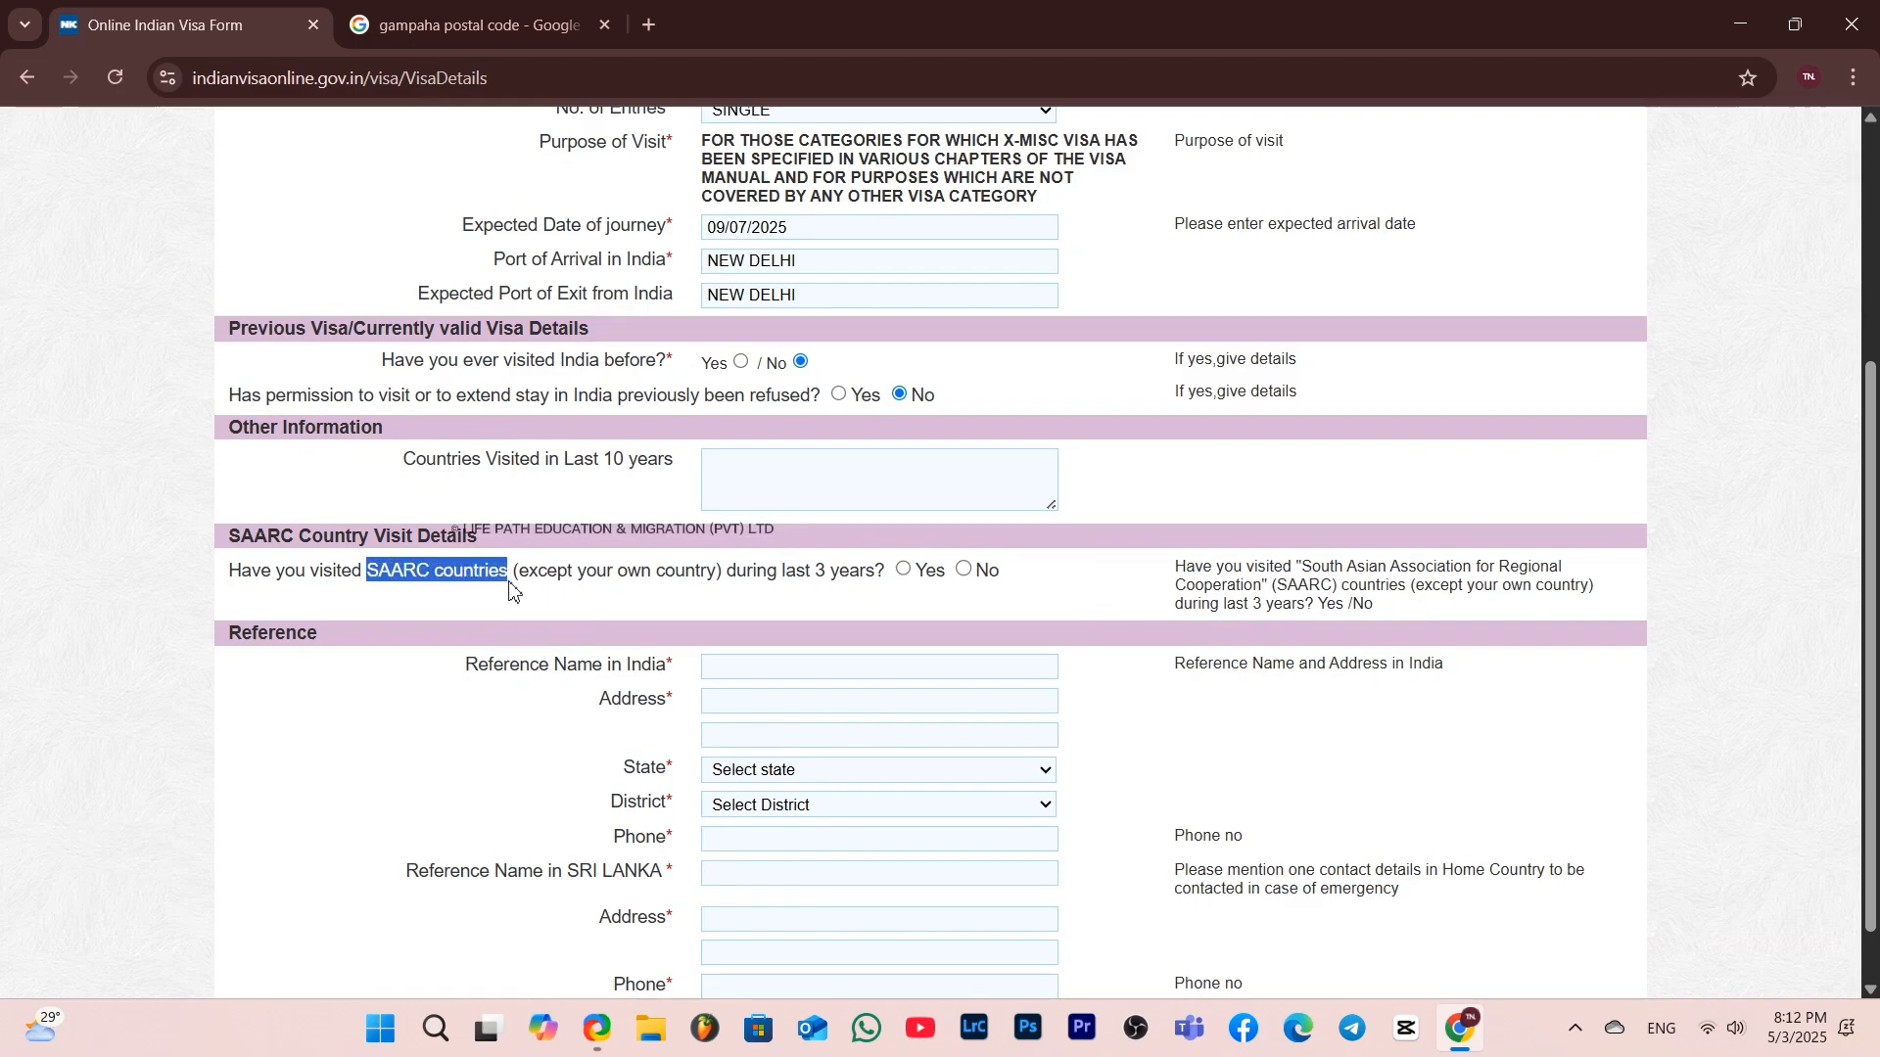
{"action": "left_click", "coordinate": [662, 31]}
{"action": "type", "text": "SAARC countries"}
{"action": "key", "text": "Return"}
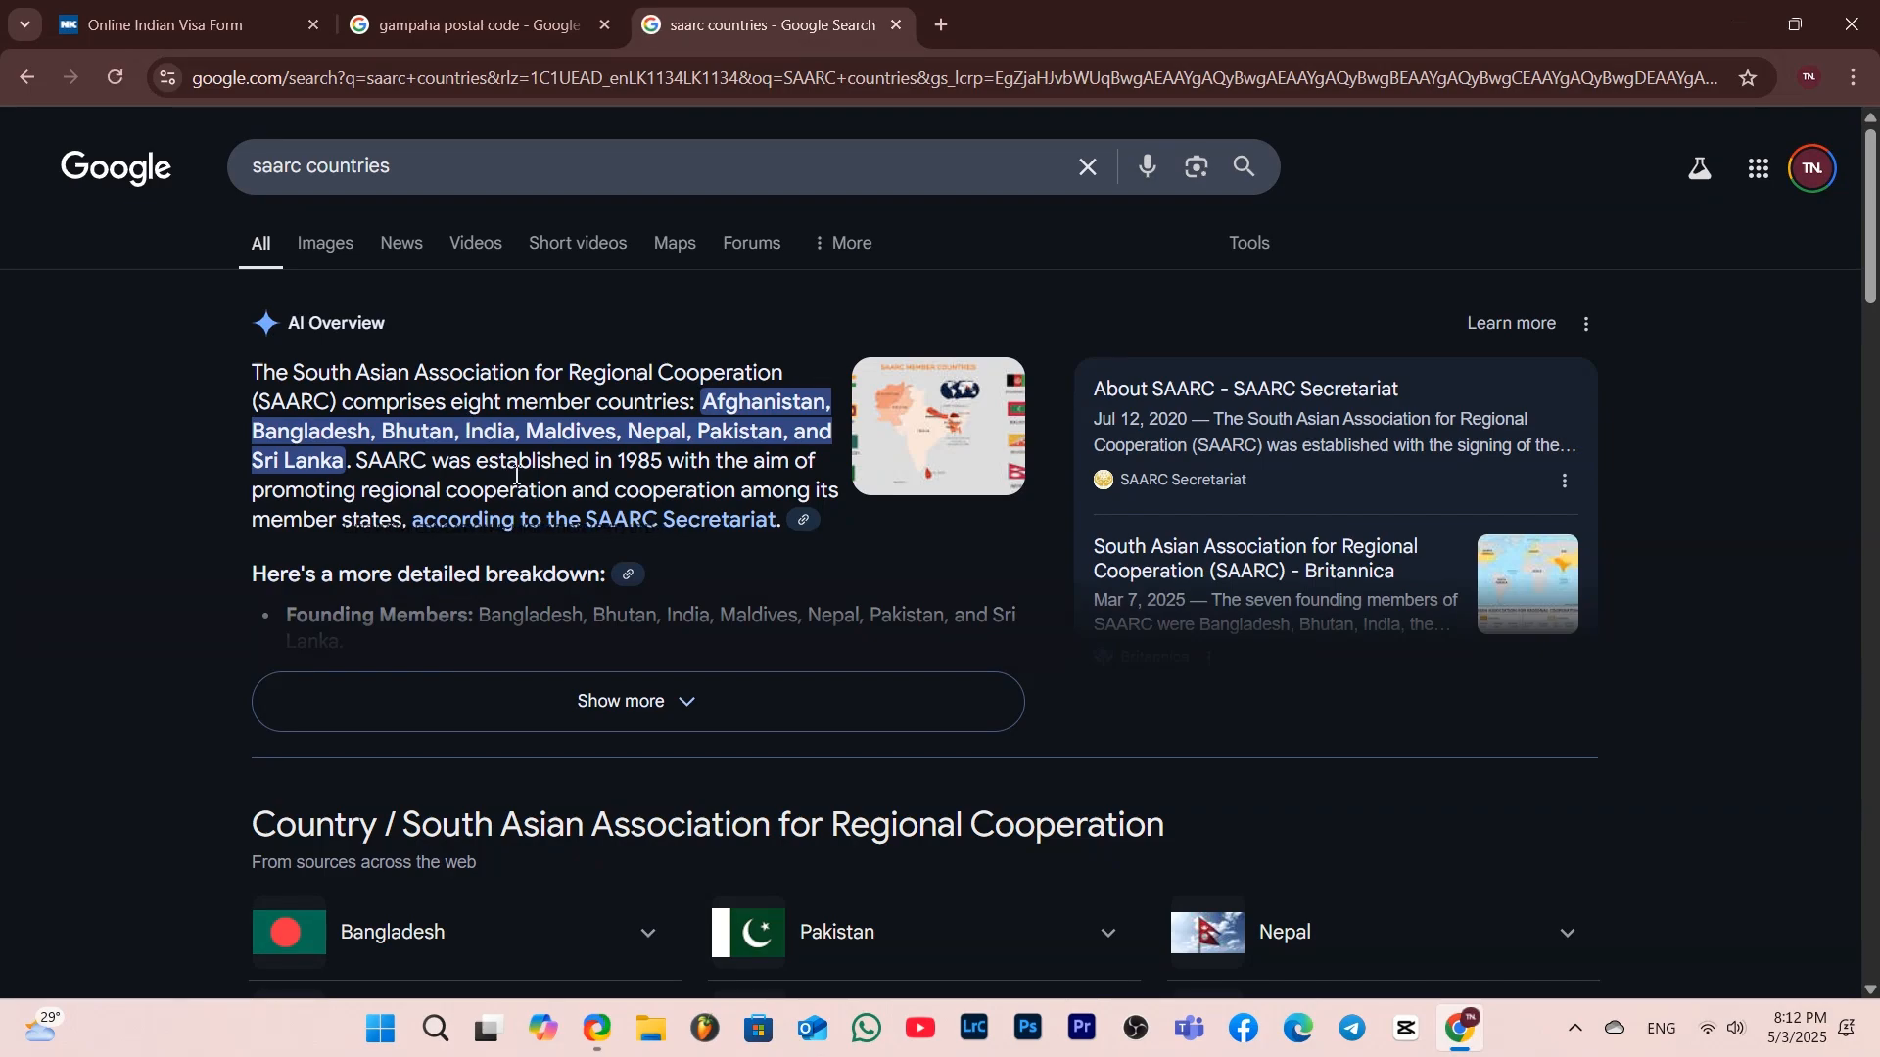
{"action": "left_click", "coordinate": [897, 27]}
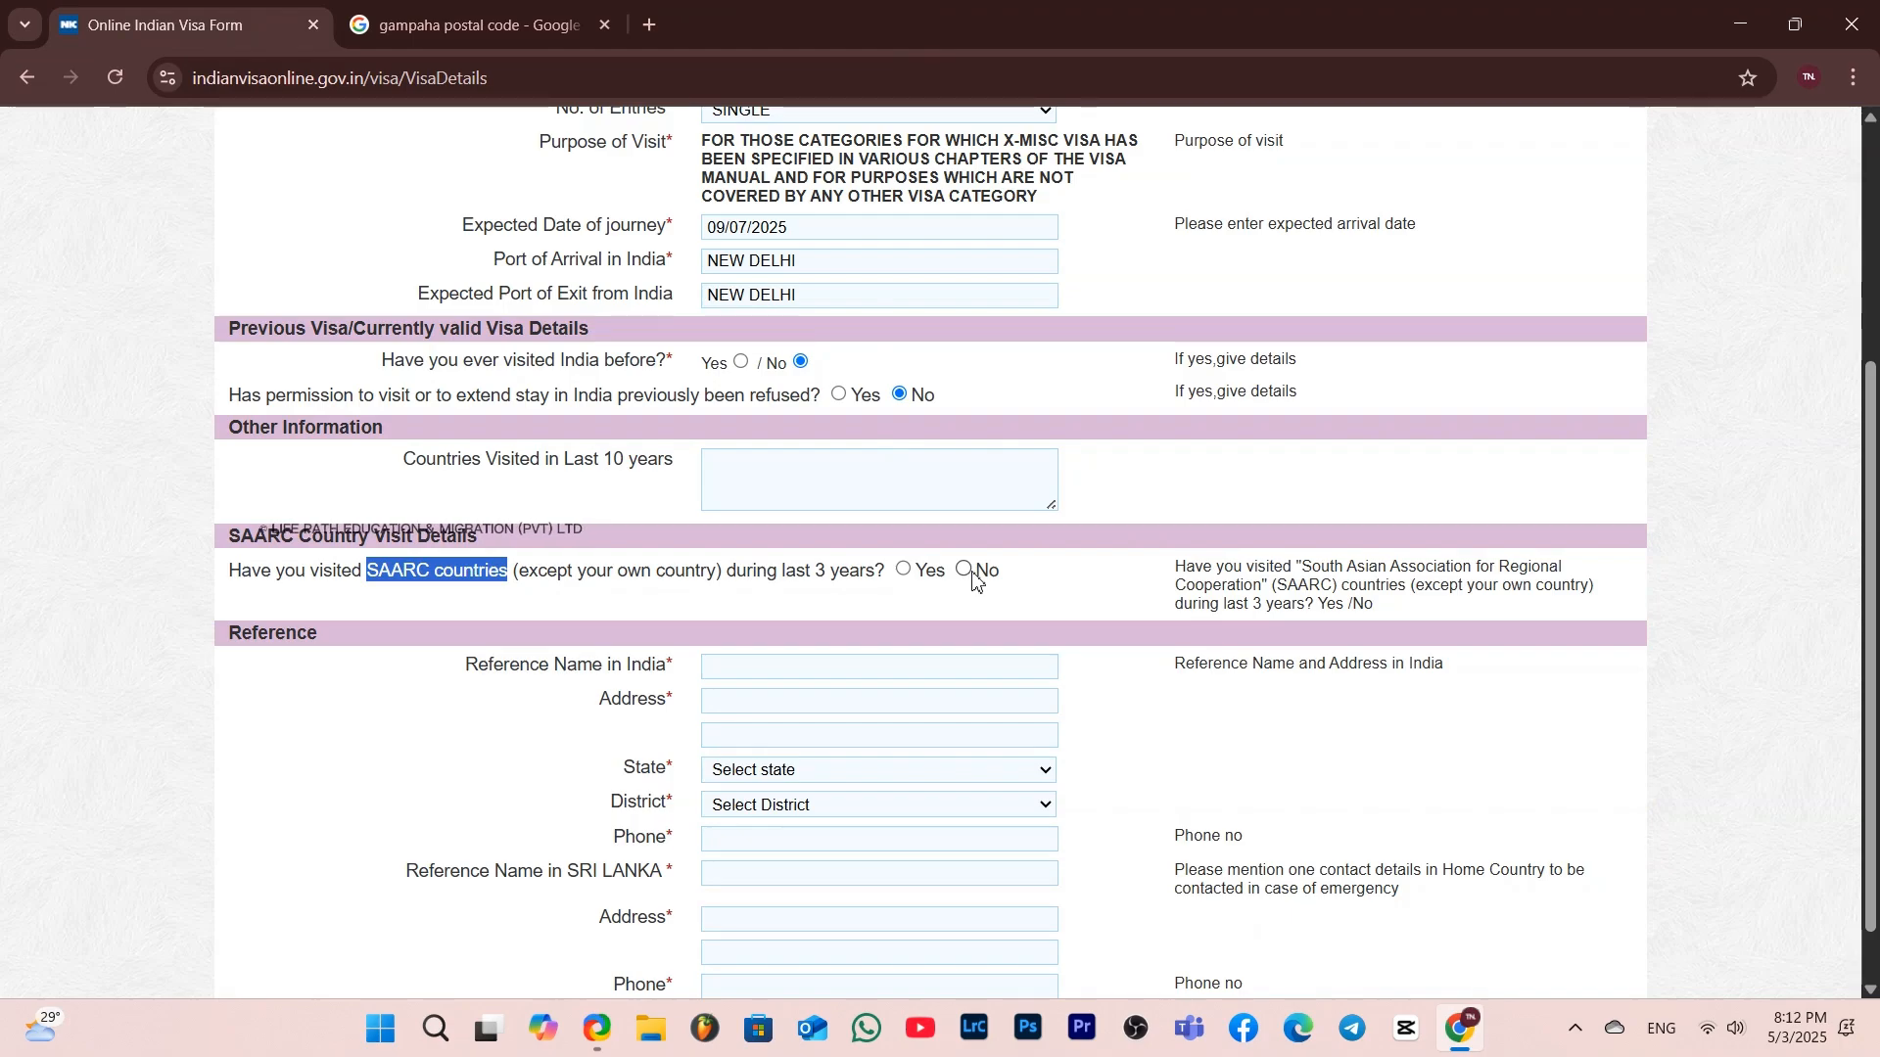
Answer No to visiting SAARC countries and enter Cinemon Lake as the reference name in India
{"action": "scroll", "coordinate": [1024, 641], "scroll_direction": "down", "scroll_amount": 1}
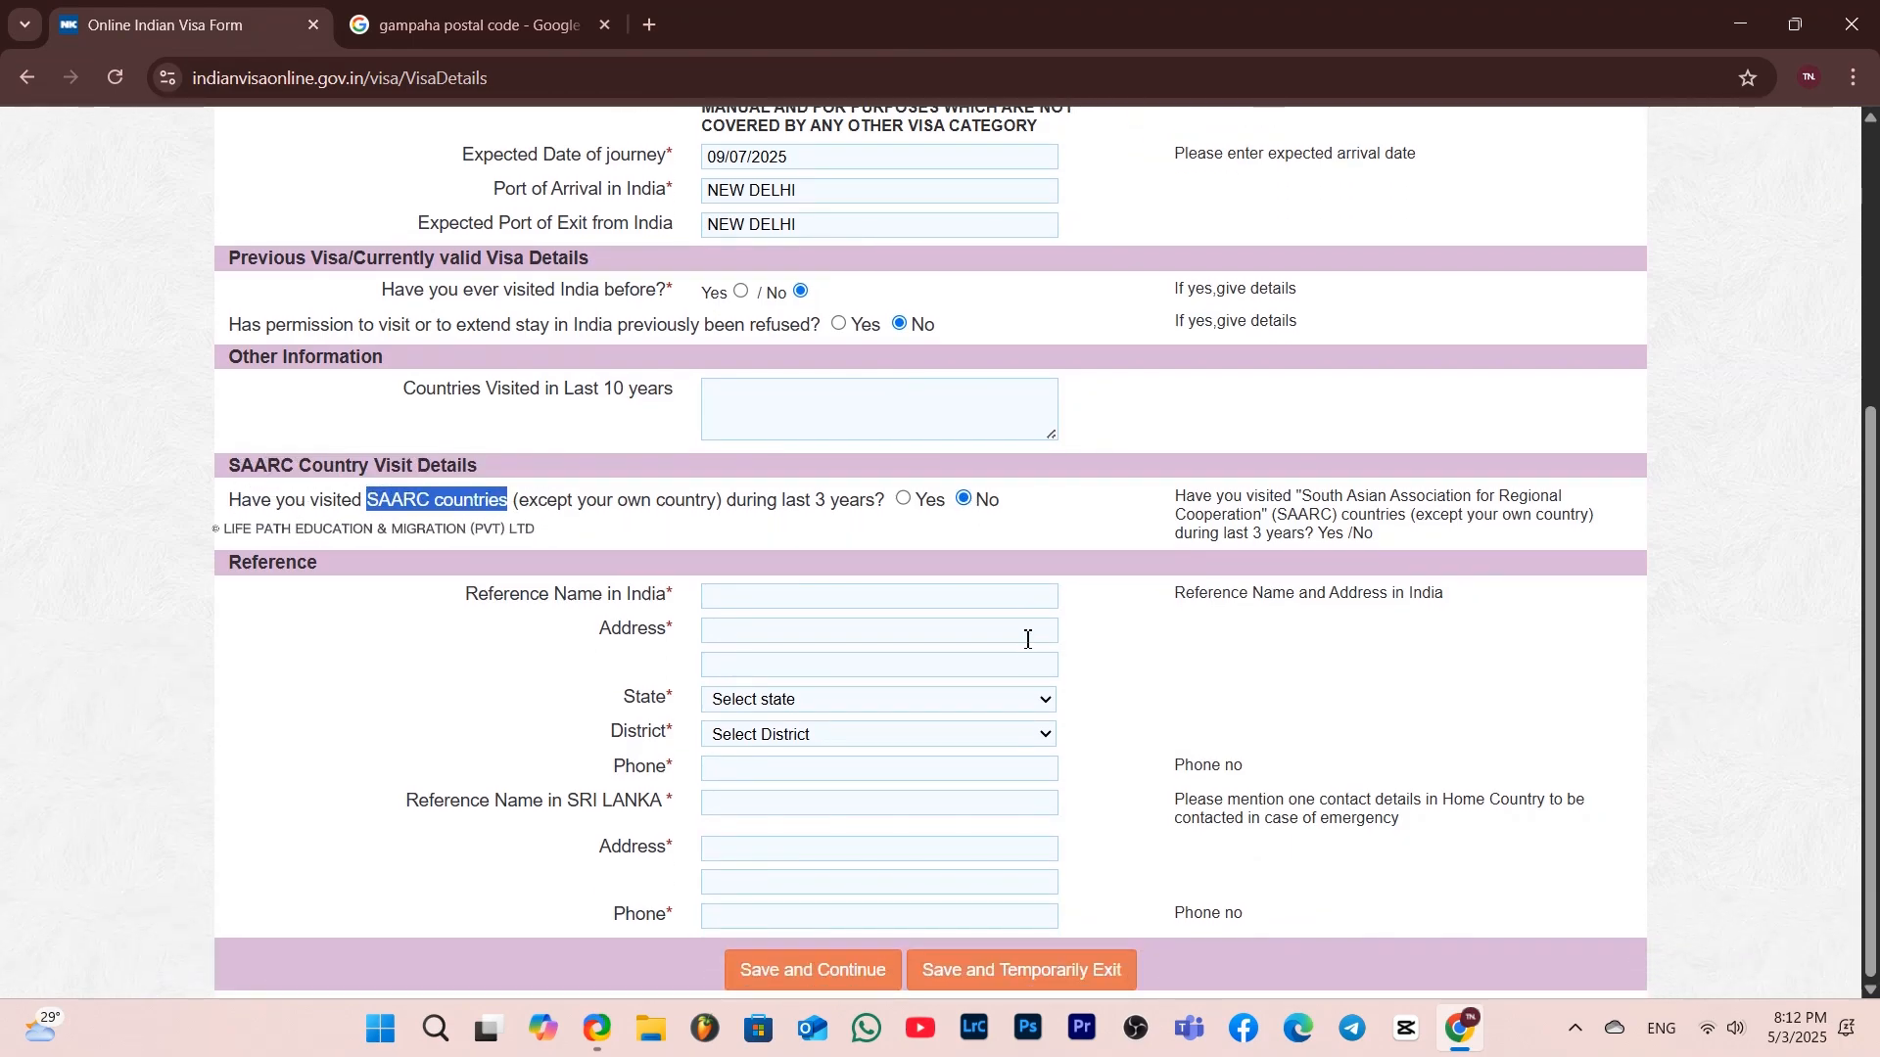
{"action": "left_click", "coordinate": [923, 596]}
{"action": "type", "text": "Cinemon"}
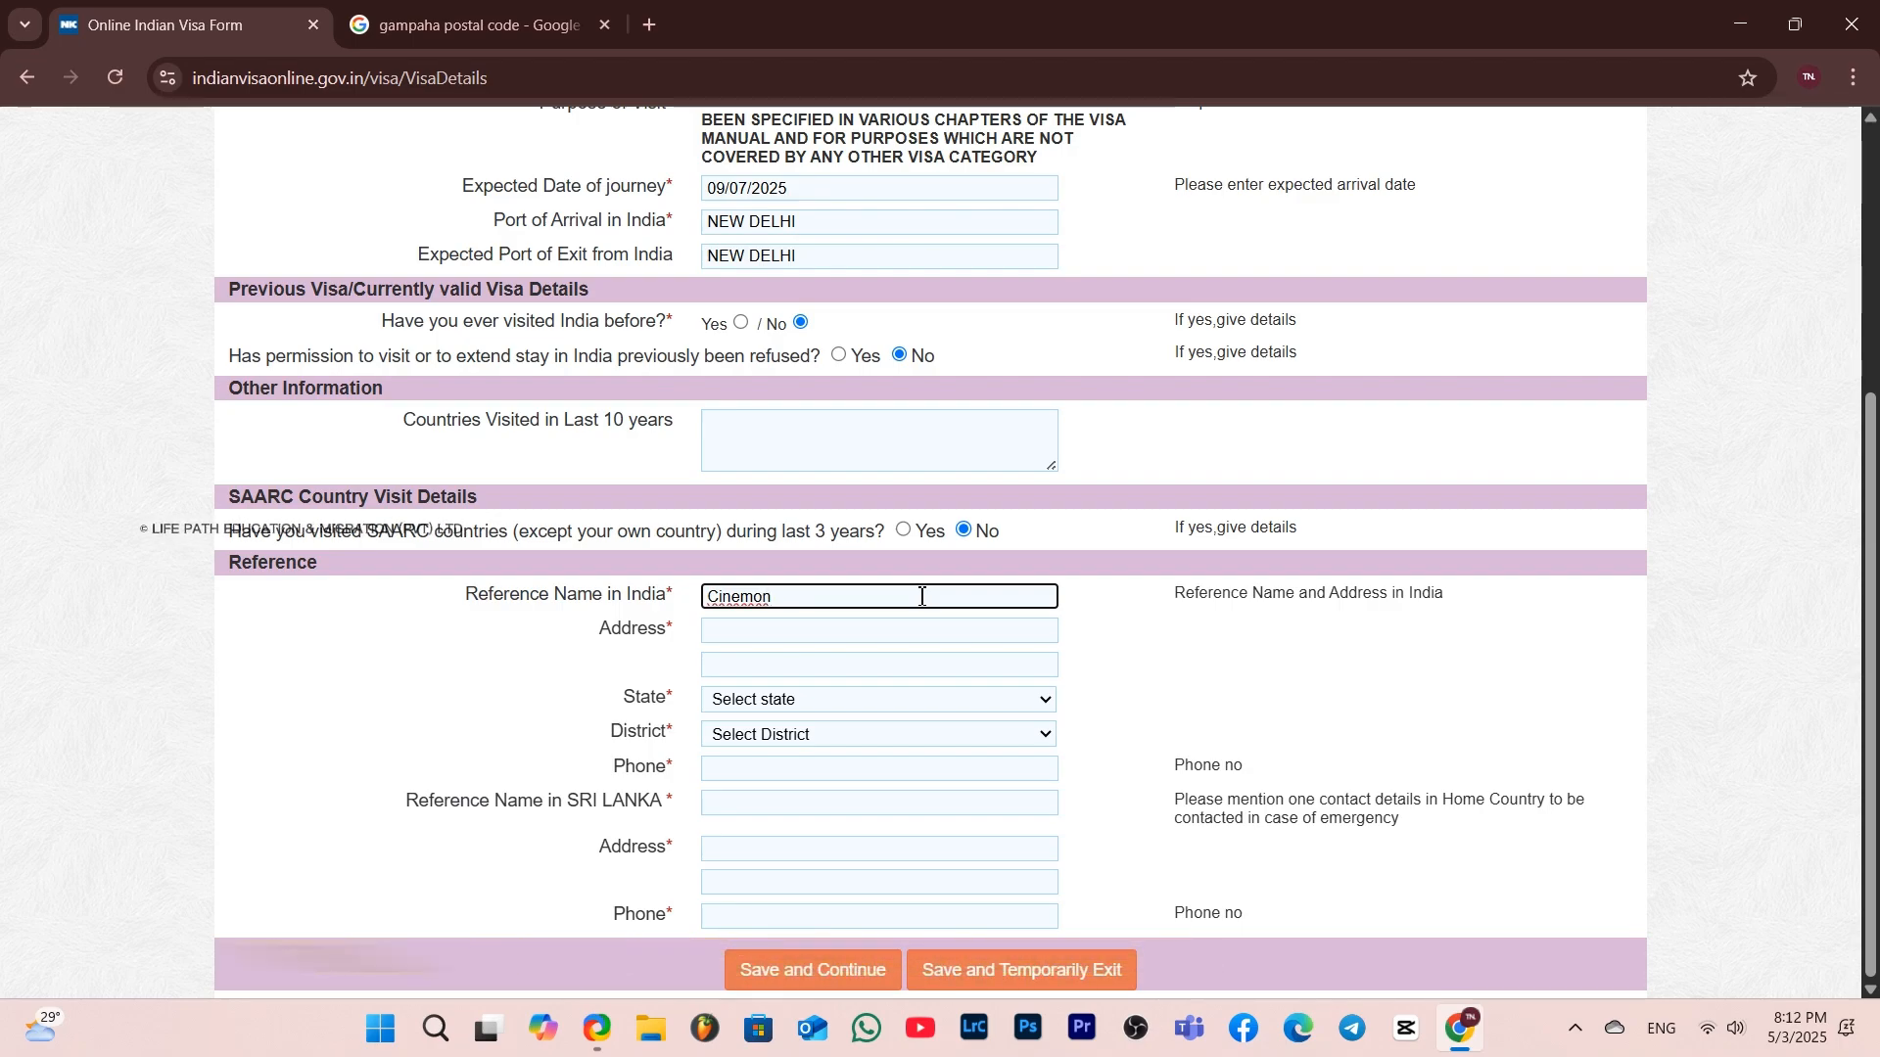
{"action": "type", "text": " Lake"}
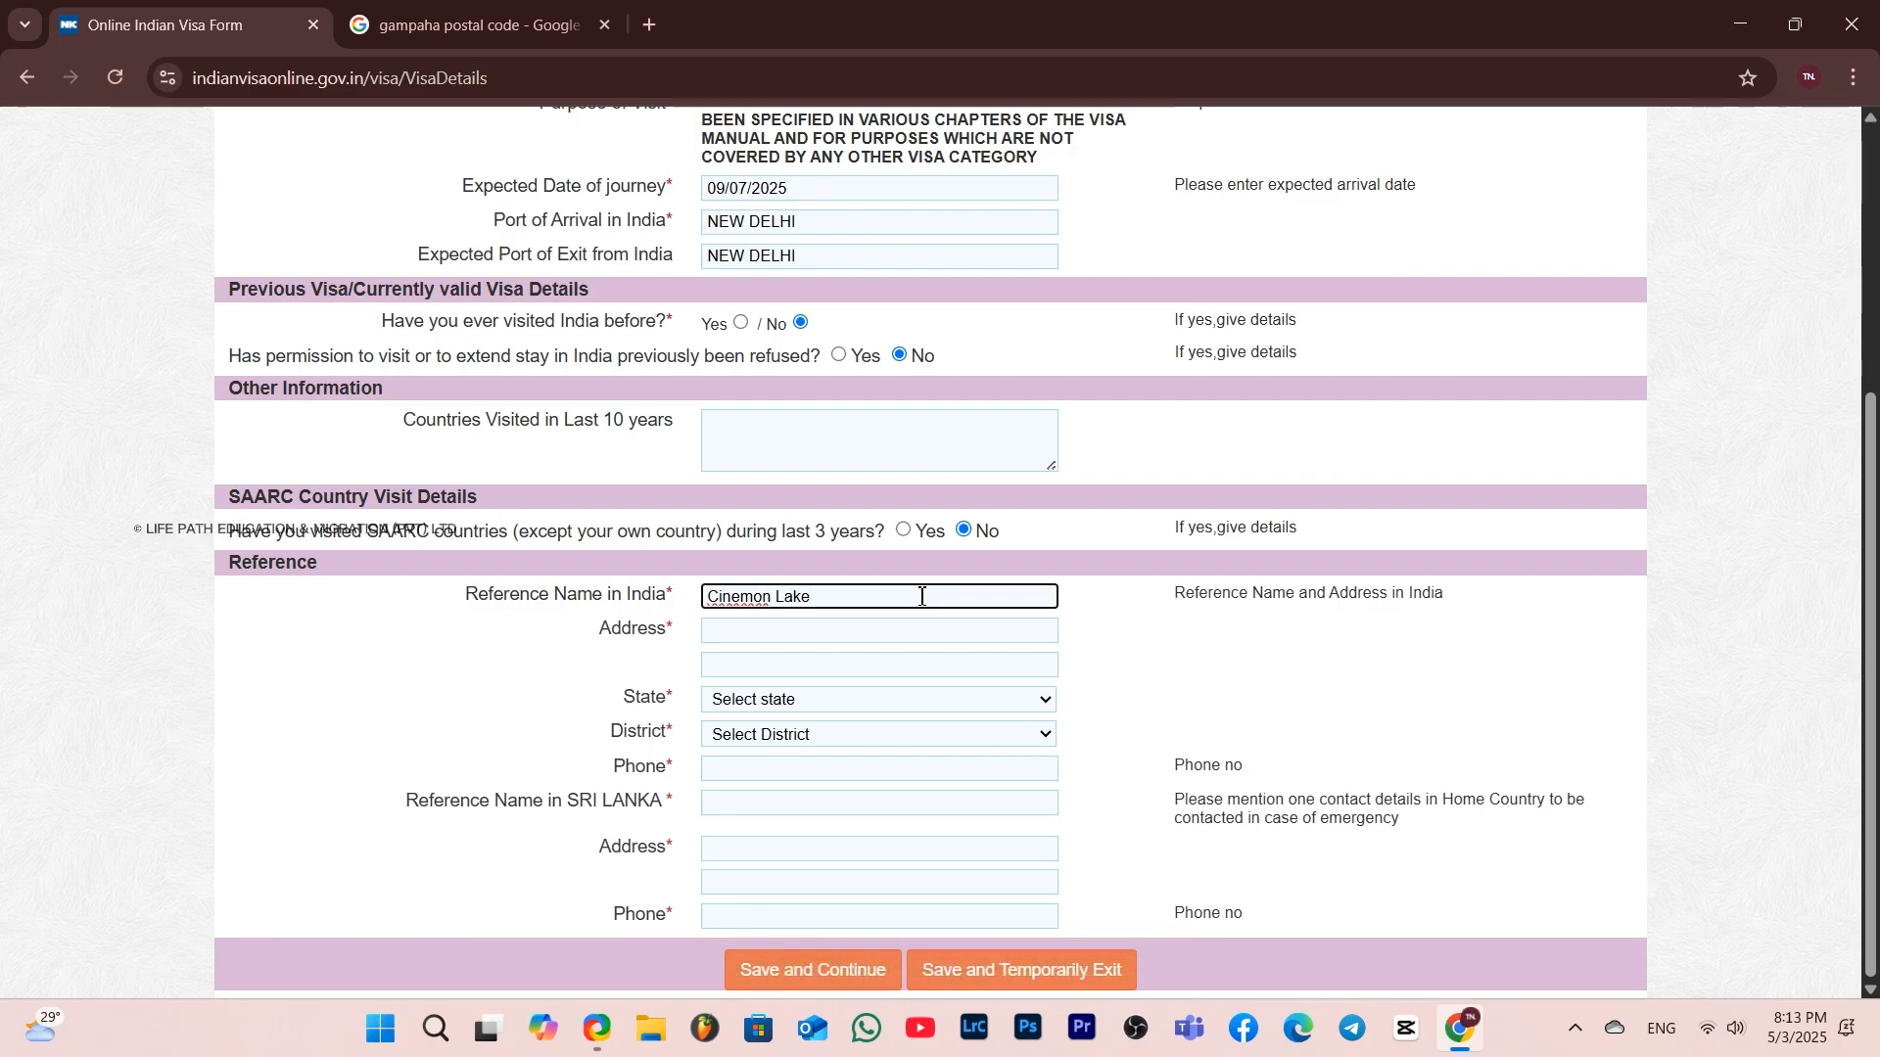
Enter New Delhi as the reference address and select DELHI as state and NEW DELHI as district
{"action": "left_click", "coordinate": [840, 637]}
{"action": "type", "text": "N"}
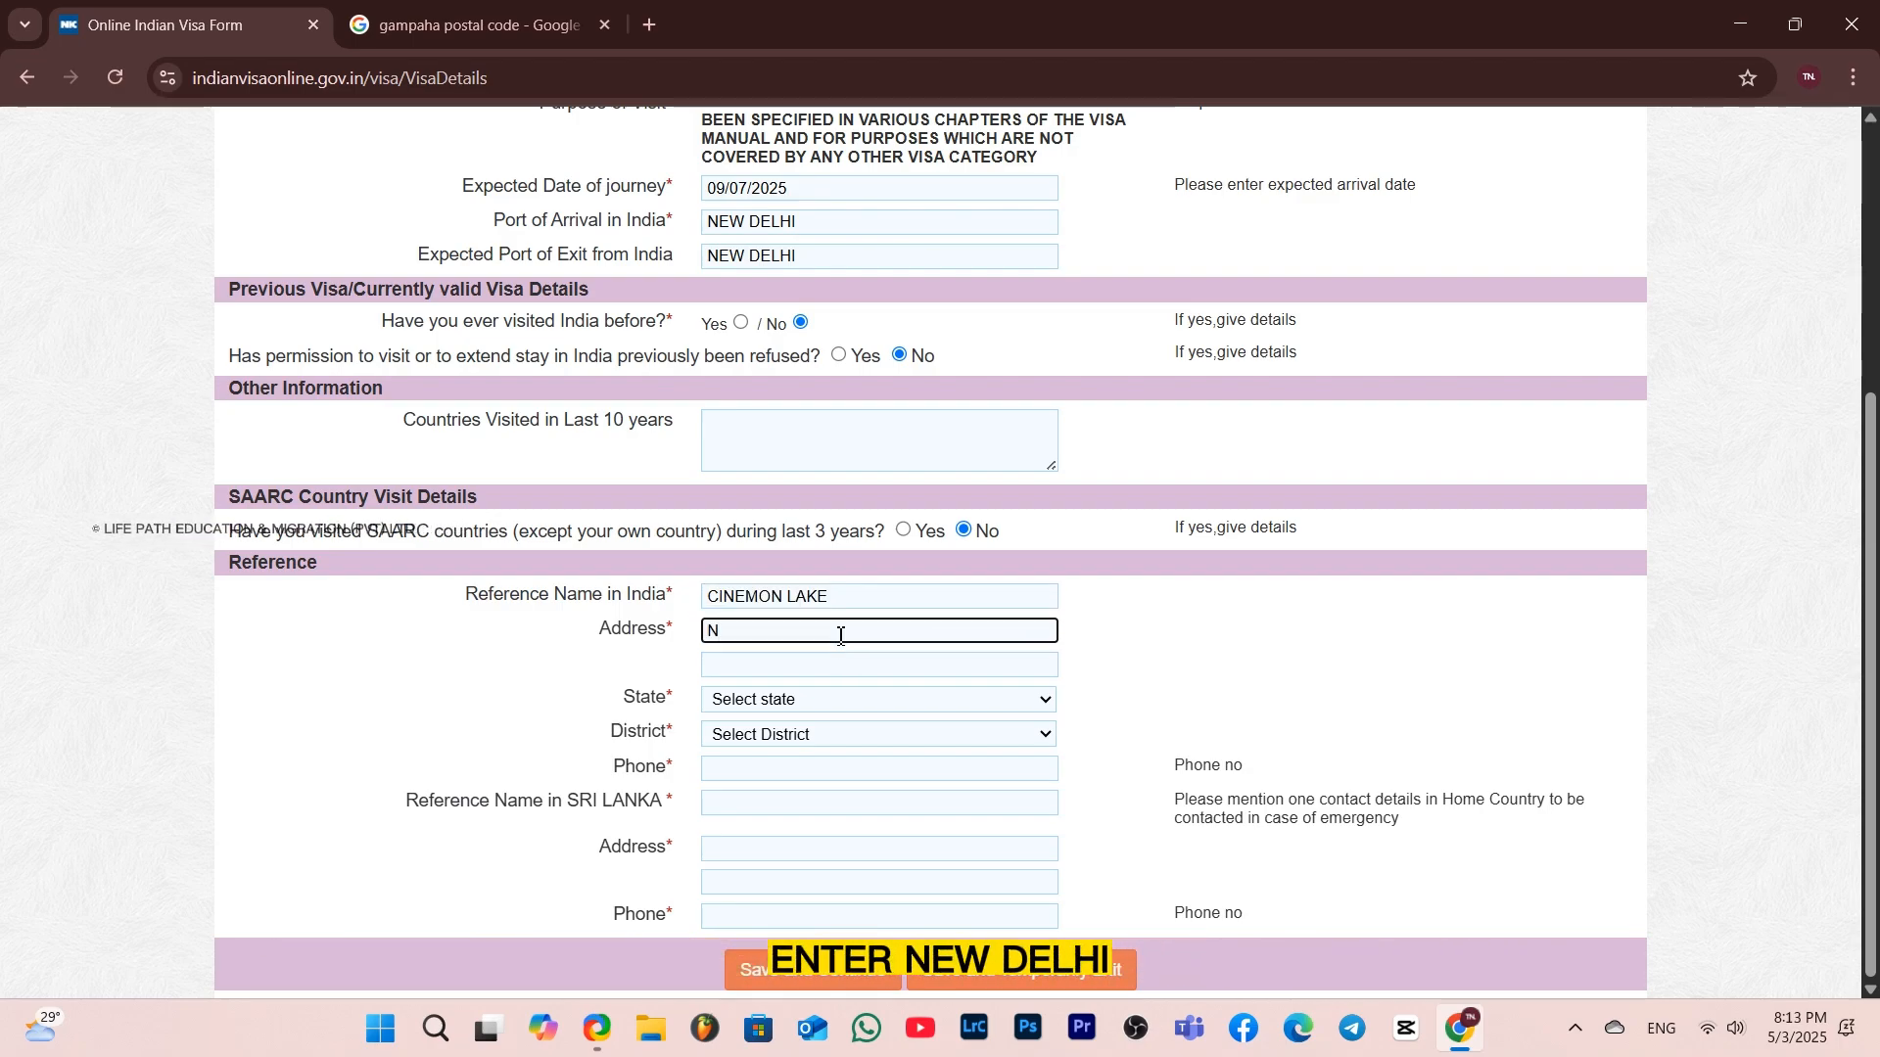
{"action": "key", "text": "BackSpace"}
{"action": "type", "text": "New"}
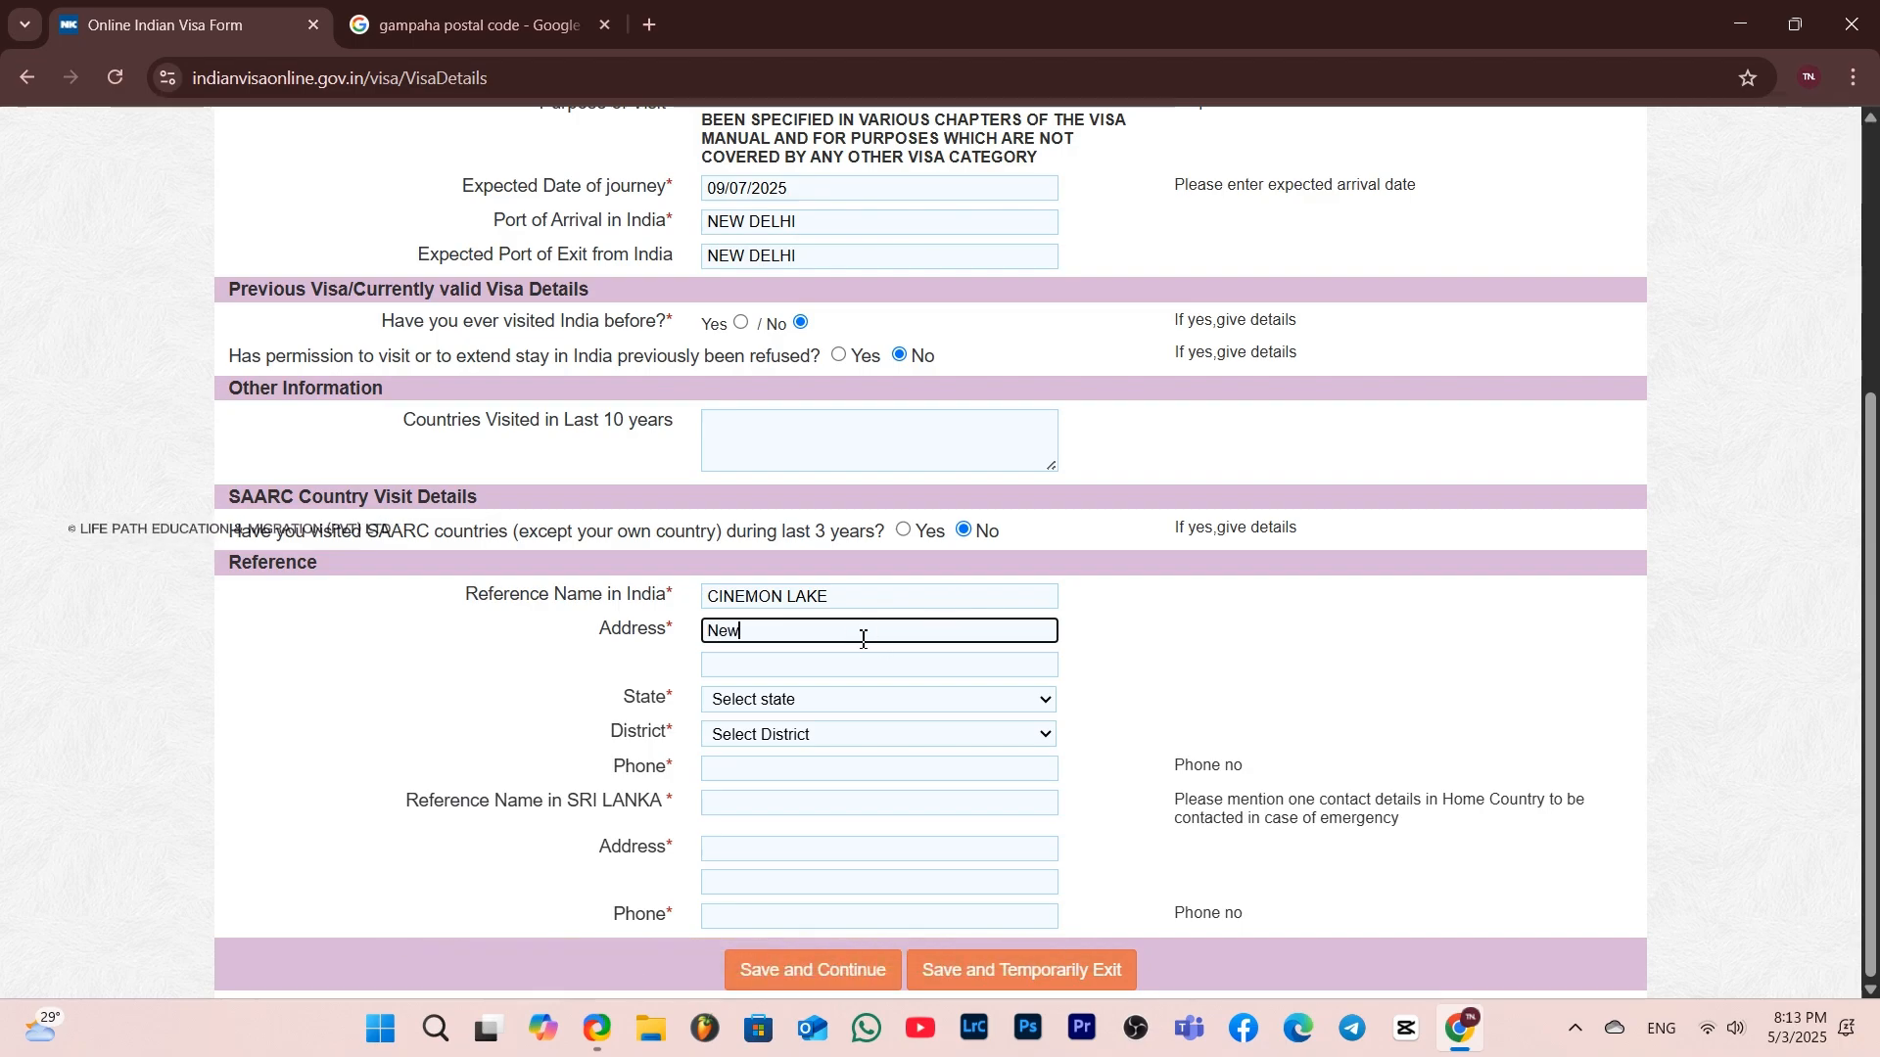
{"action": "type", "text": " Delhi"}
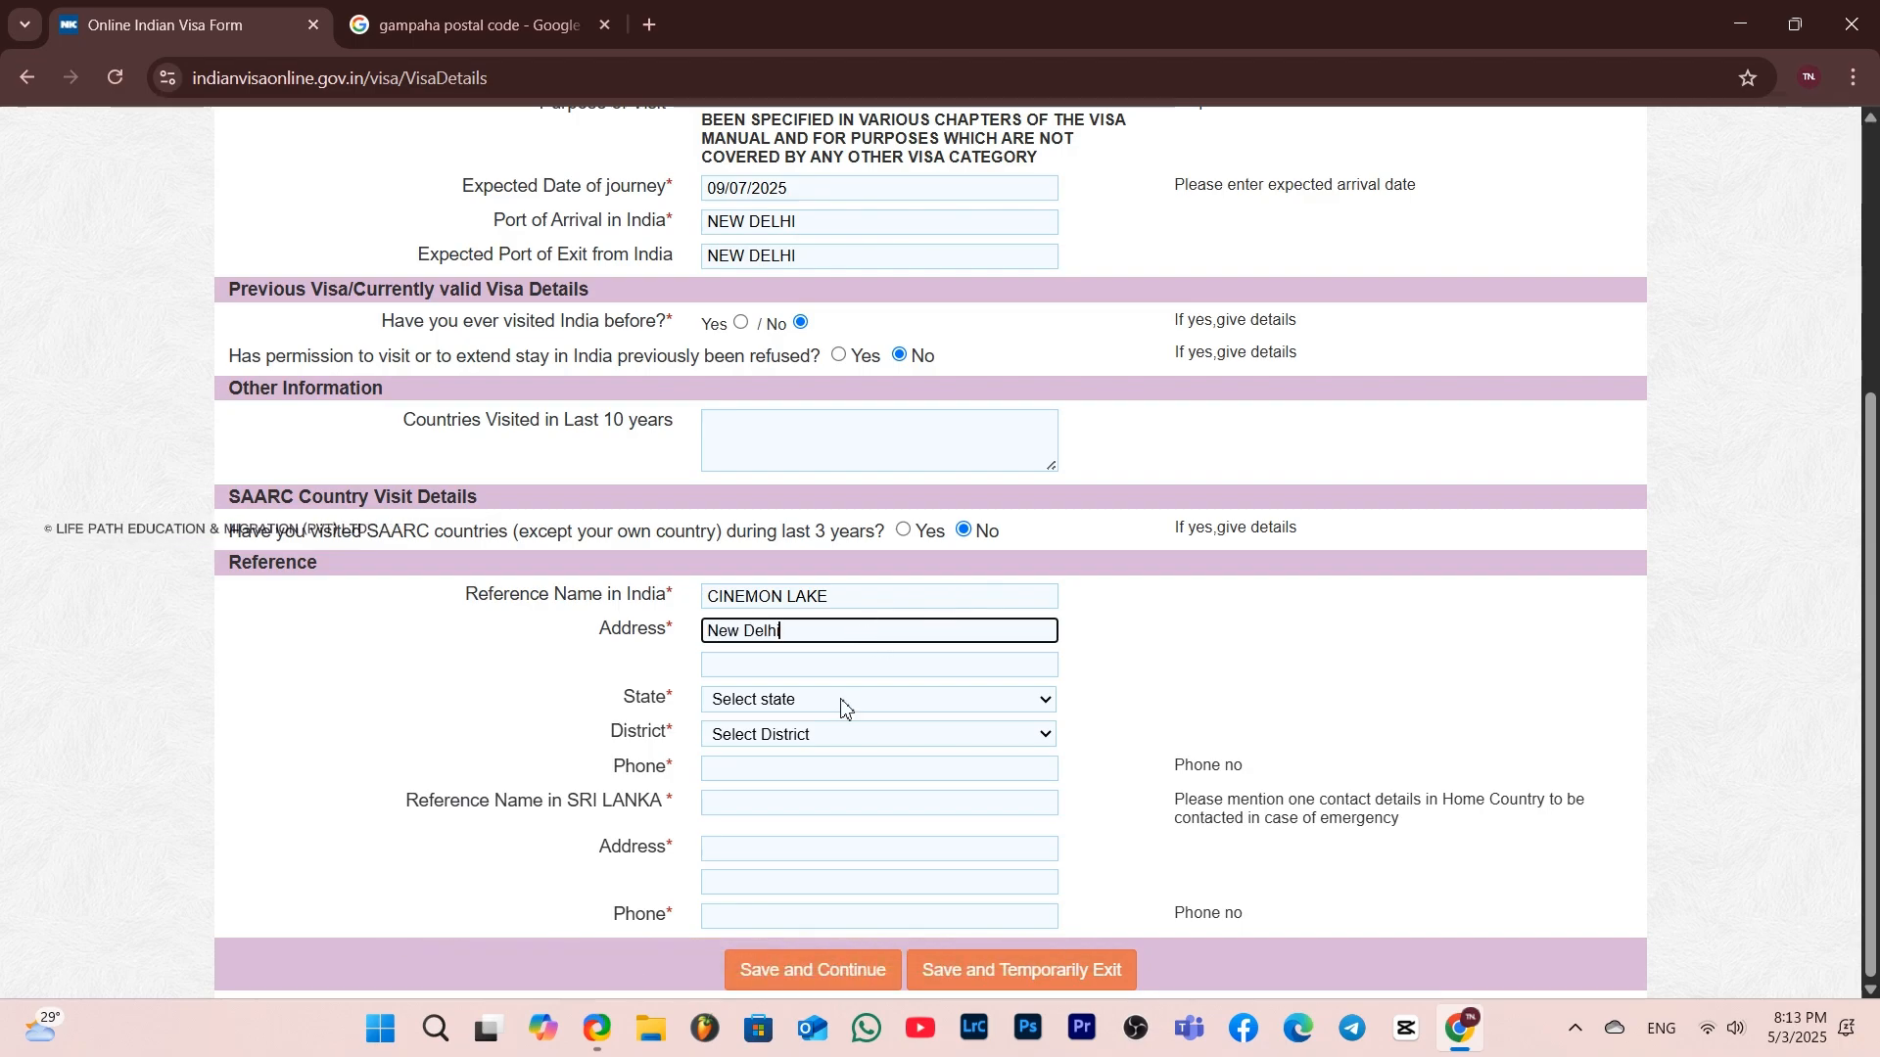
{"action": "left_click", "coordinate": [842, 703]}
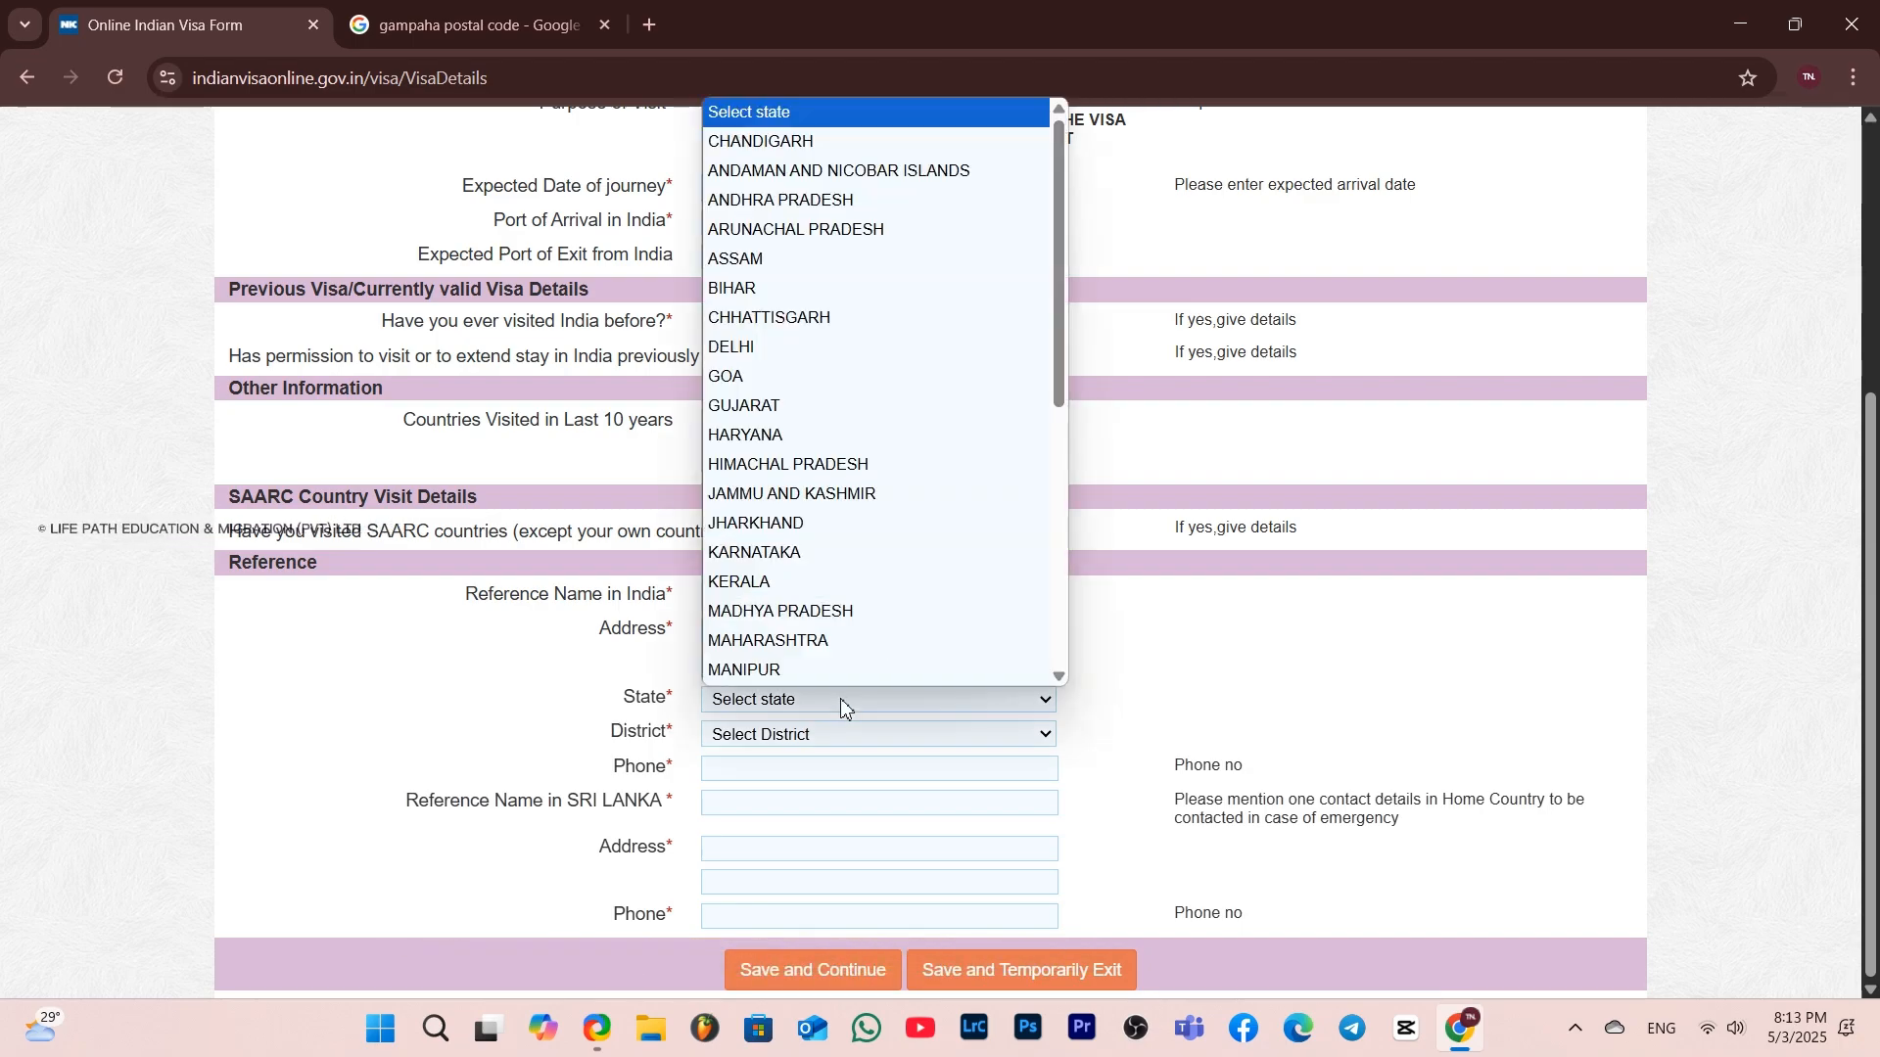
{"action": "left_click", "coordinate": [768, 347]}
{"action": "left_click", "coordinate": [865, 746]}
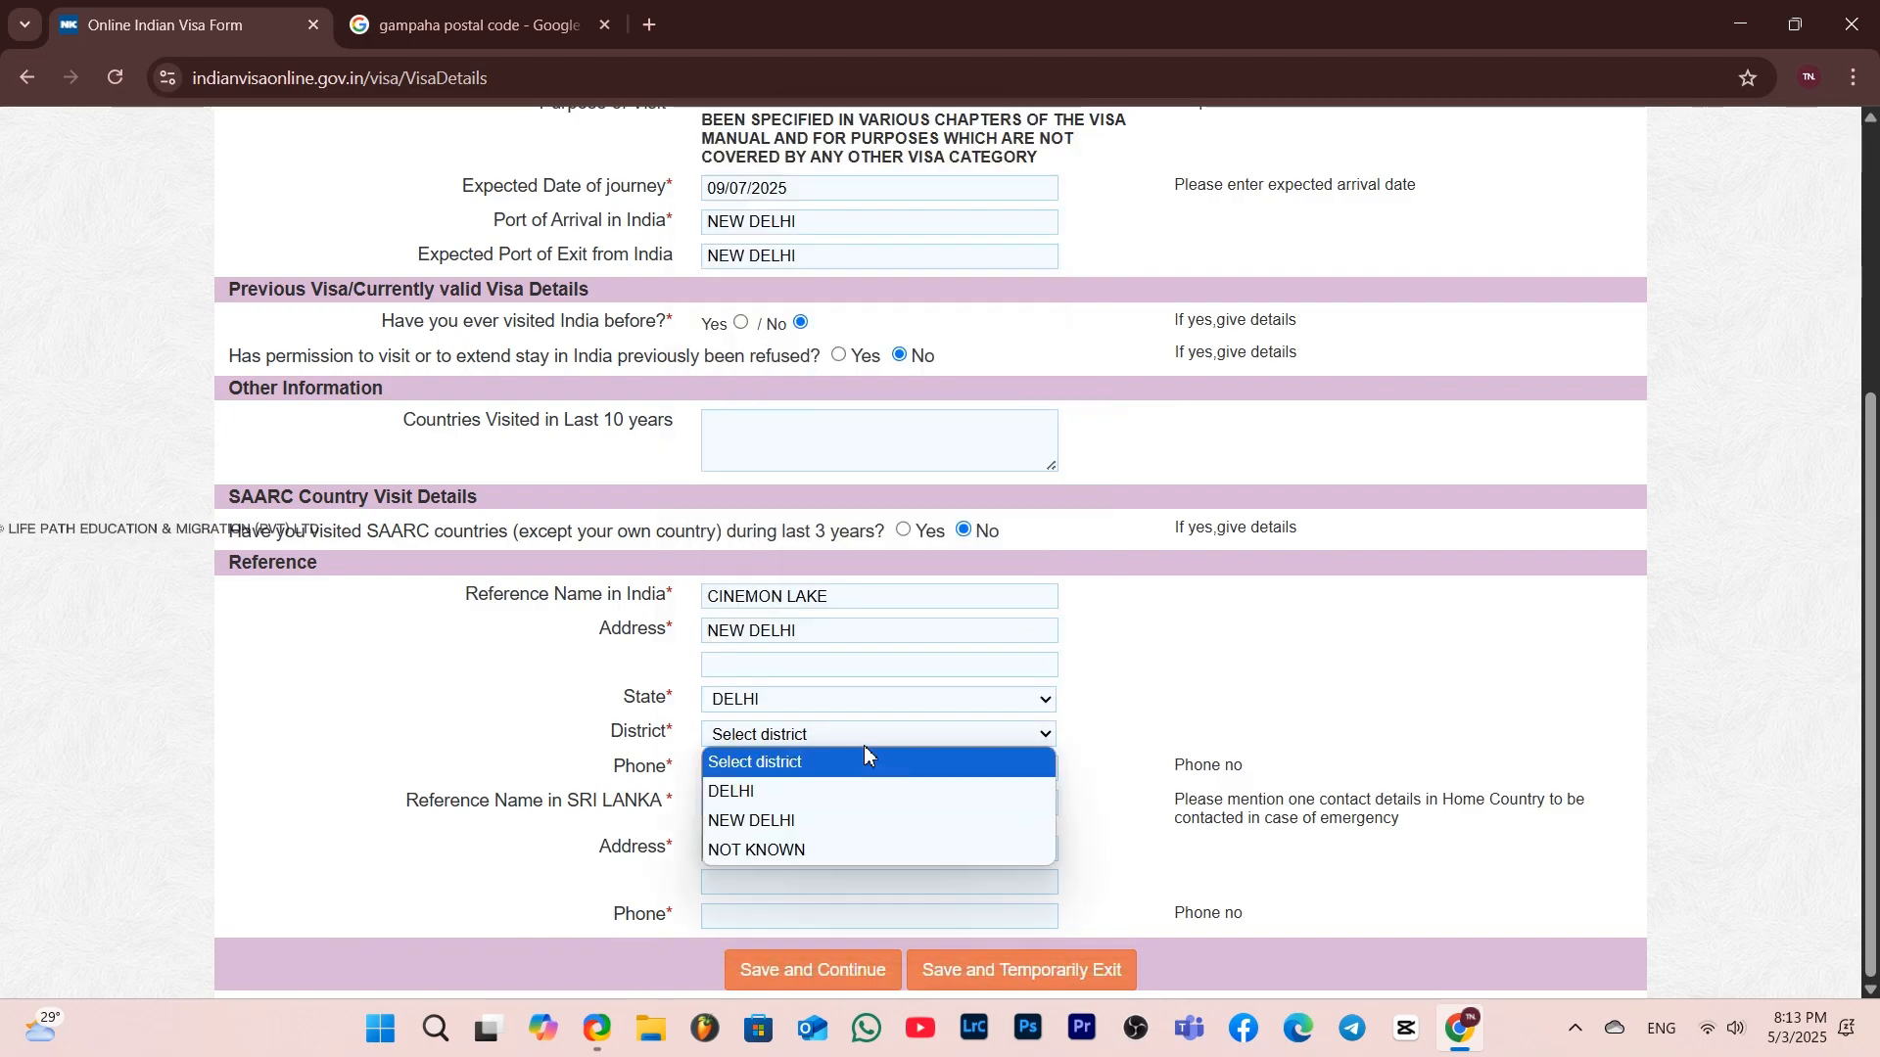
{"action": "left_click", "coordinate": [854, 822]}
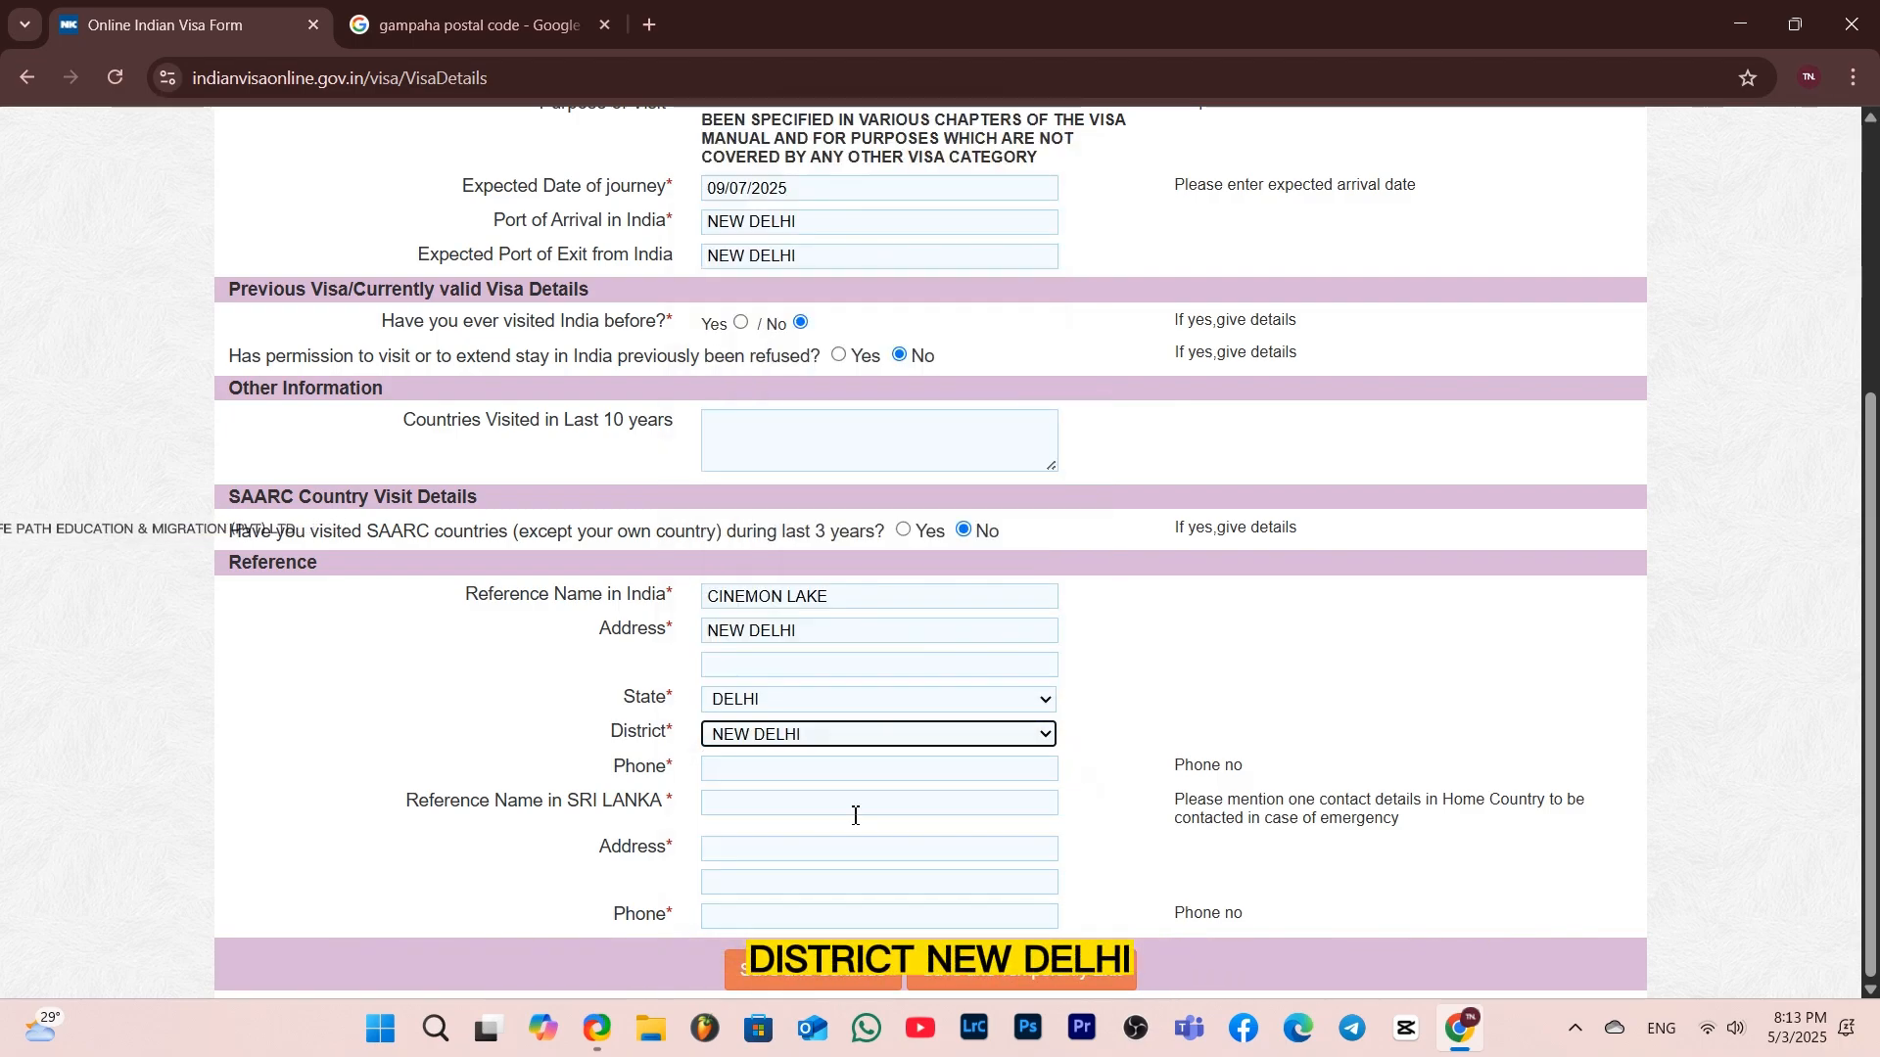
Enter the India reference's phone number and the full name of the reference contact in Sri Lanka
{"action": "left_click", "coordinate": [924, 769]}
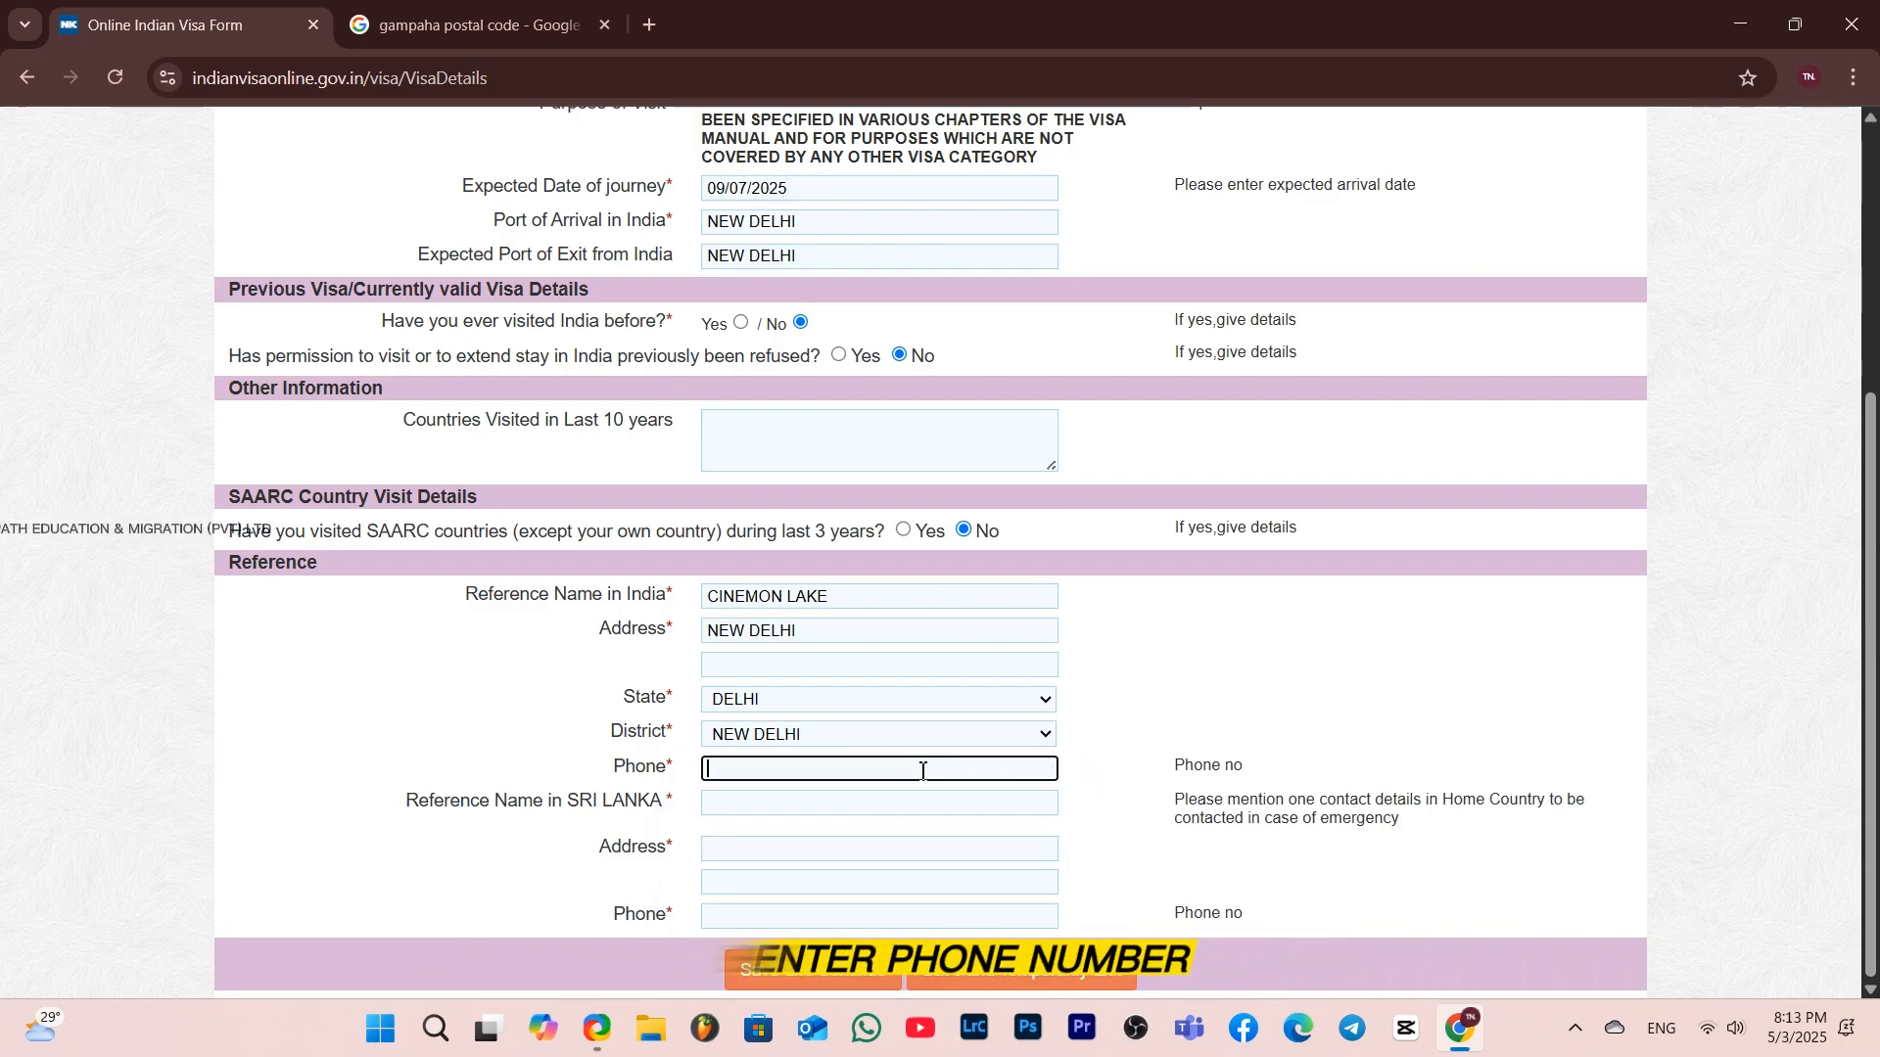
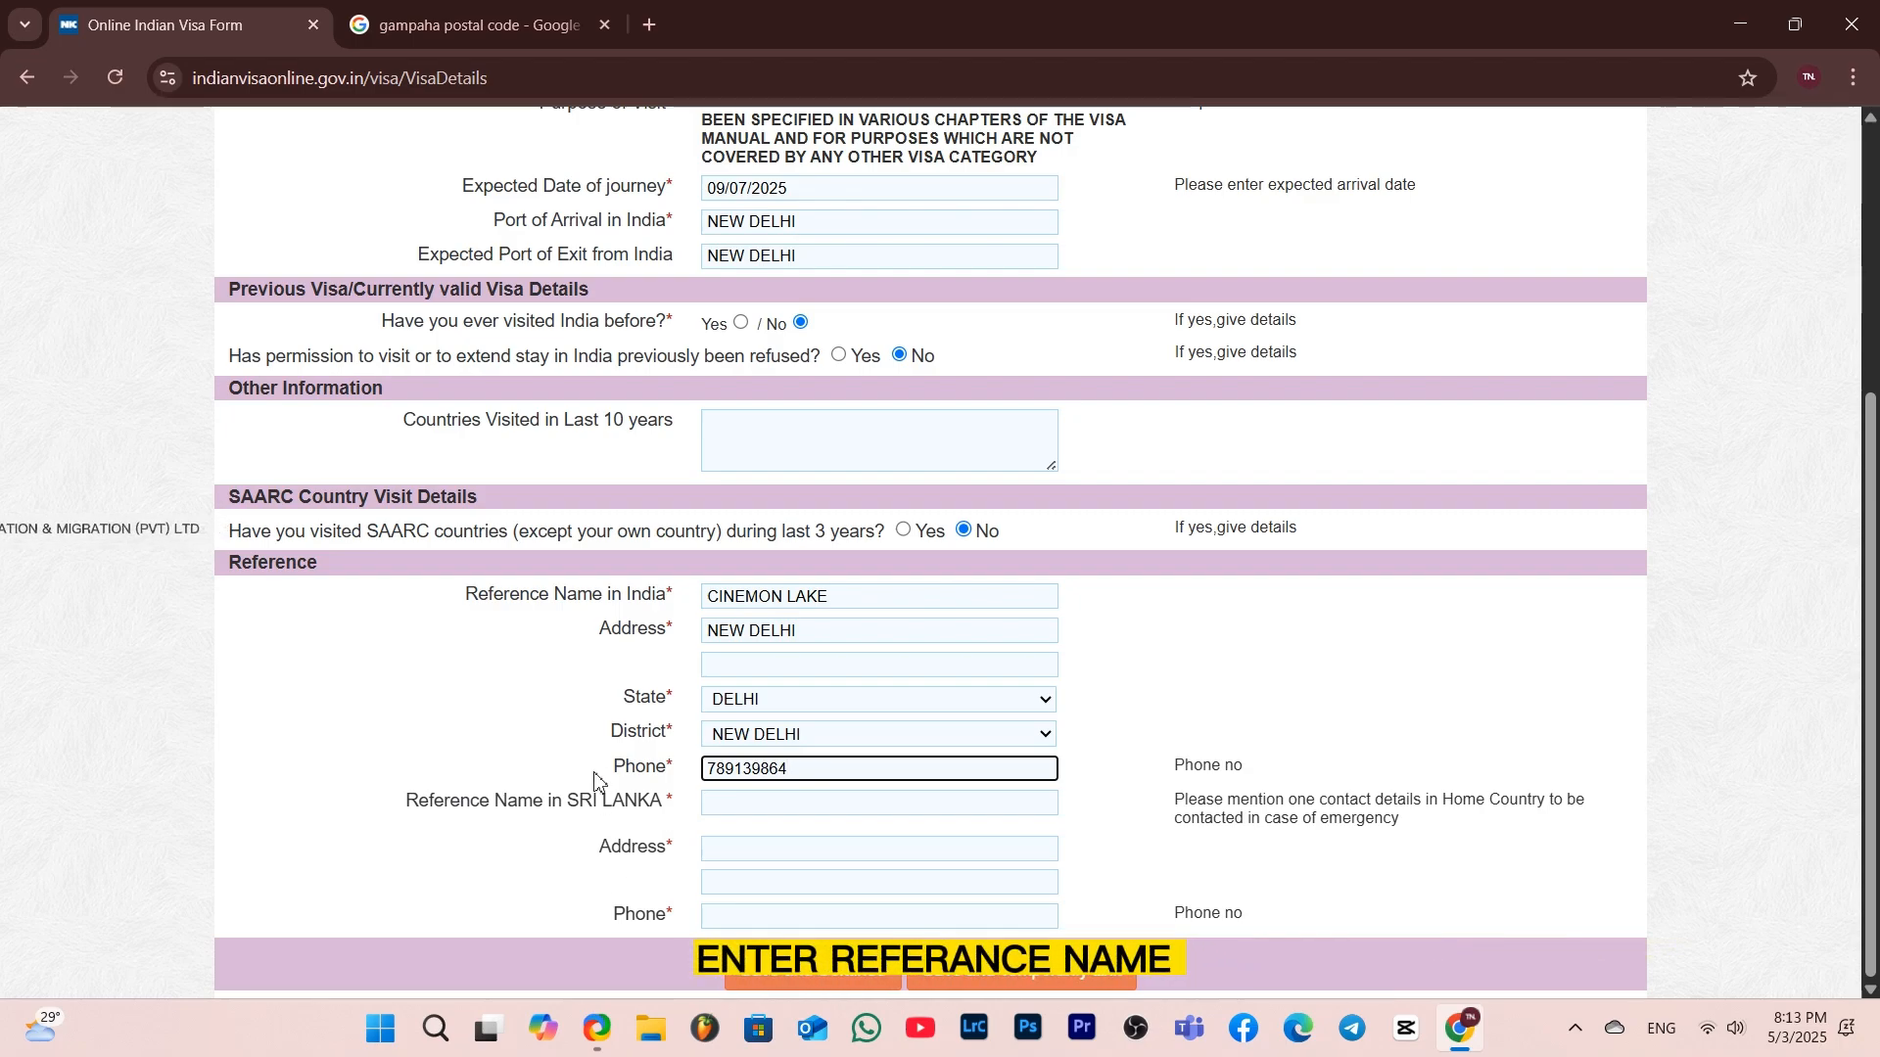
{"action": "left_click", "coordinate": [734, 805]}
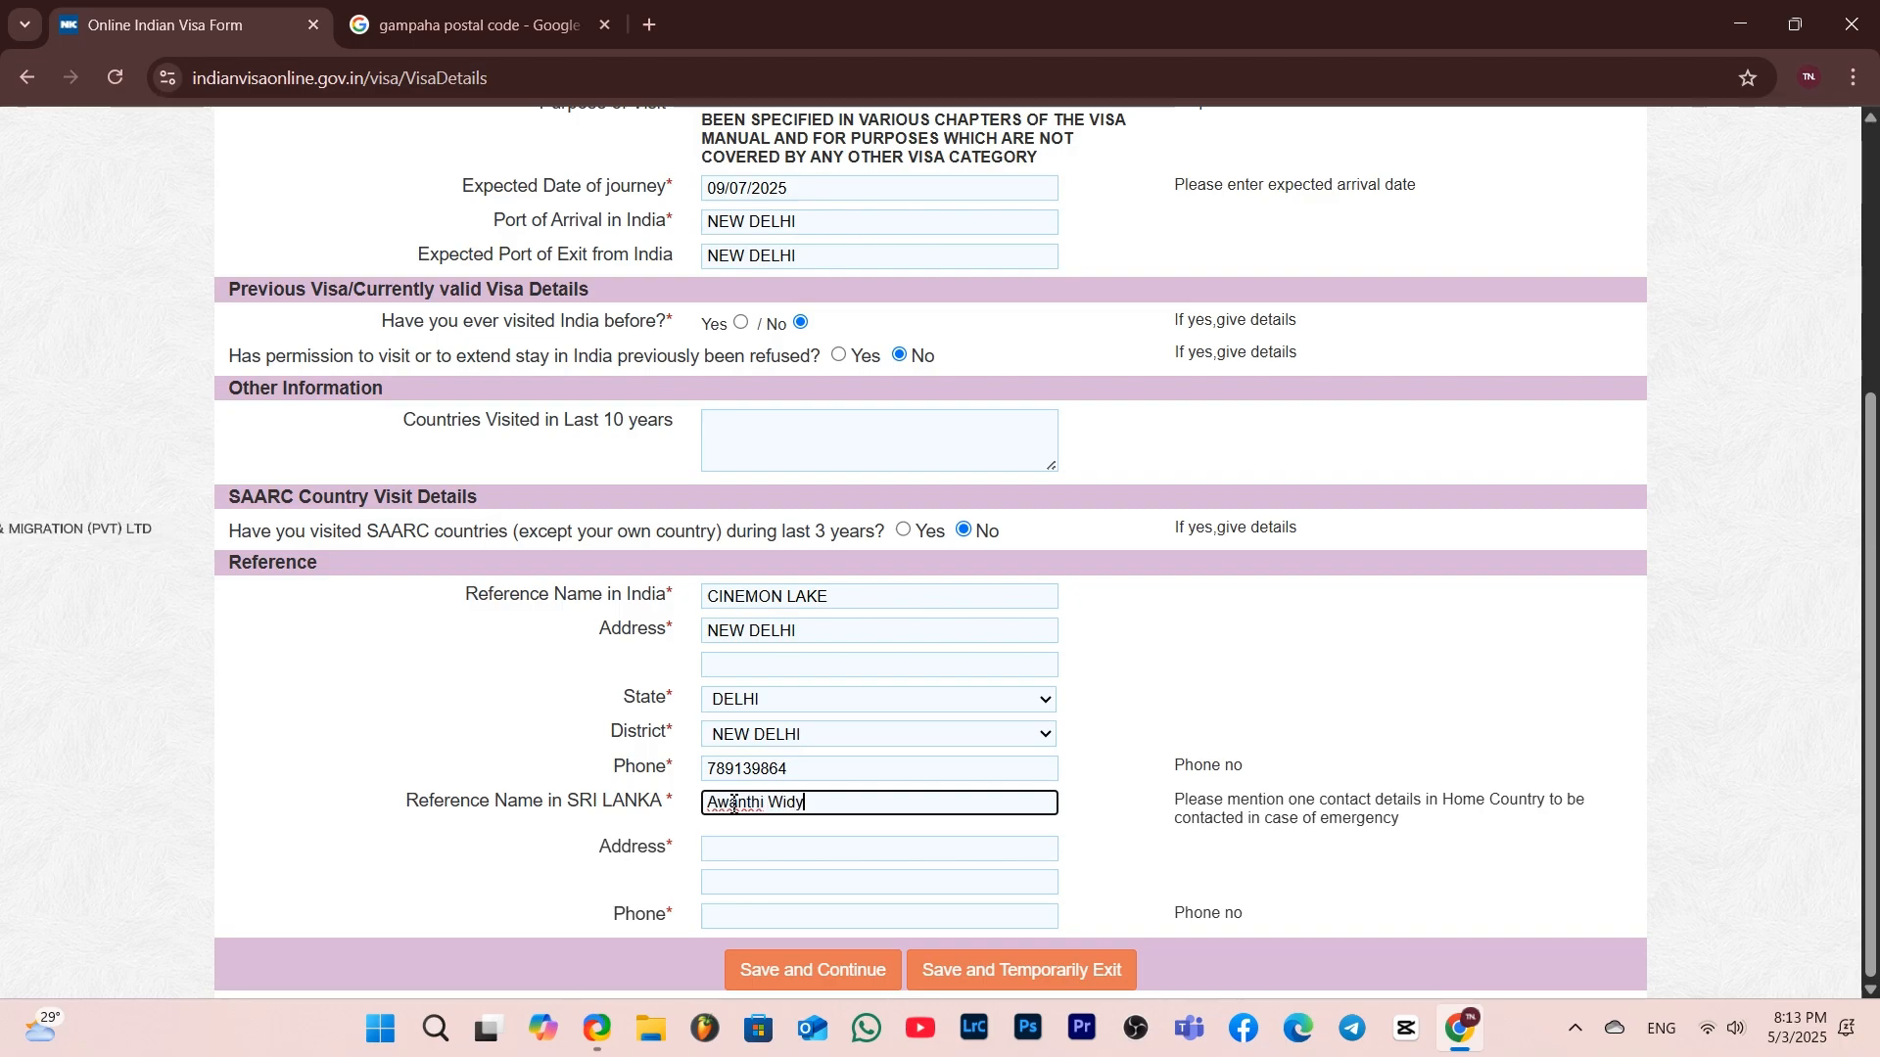
Fill in the Sri Lanka reference's street address and phone number
{"action": "left_click", "coordinate": [808, 846]}
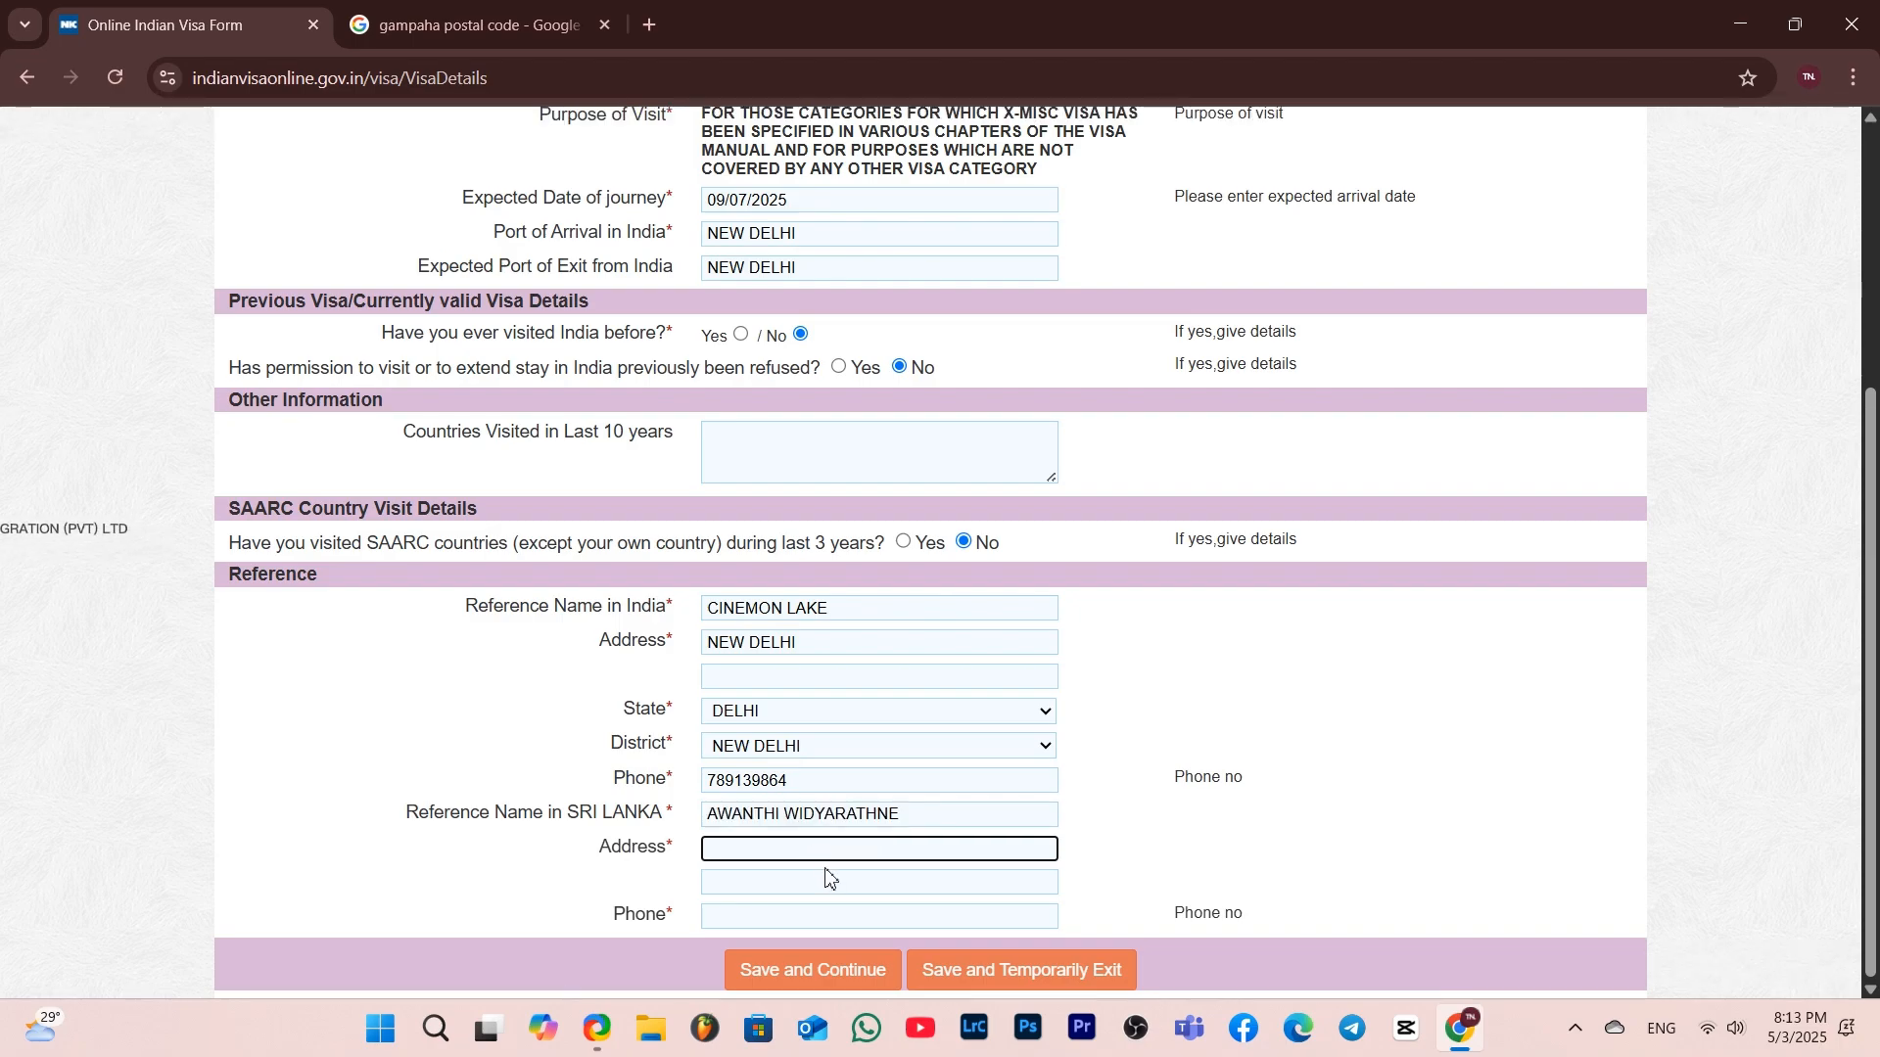
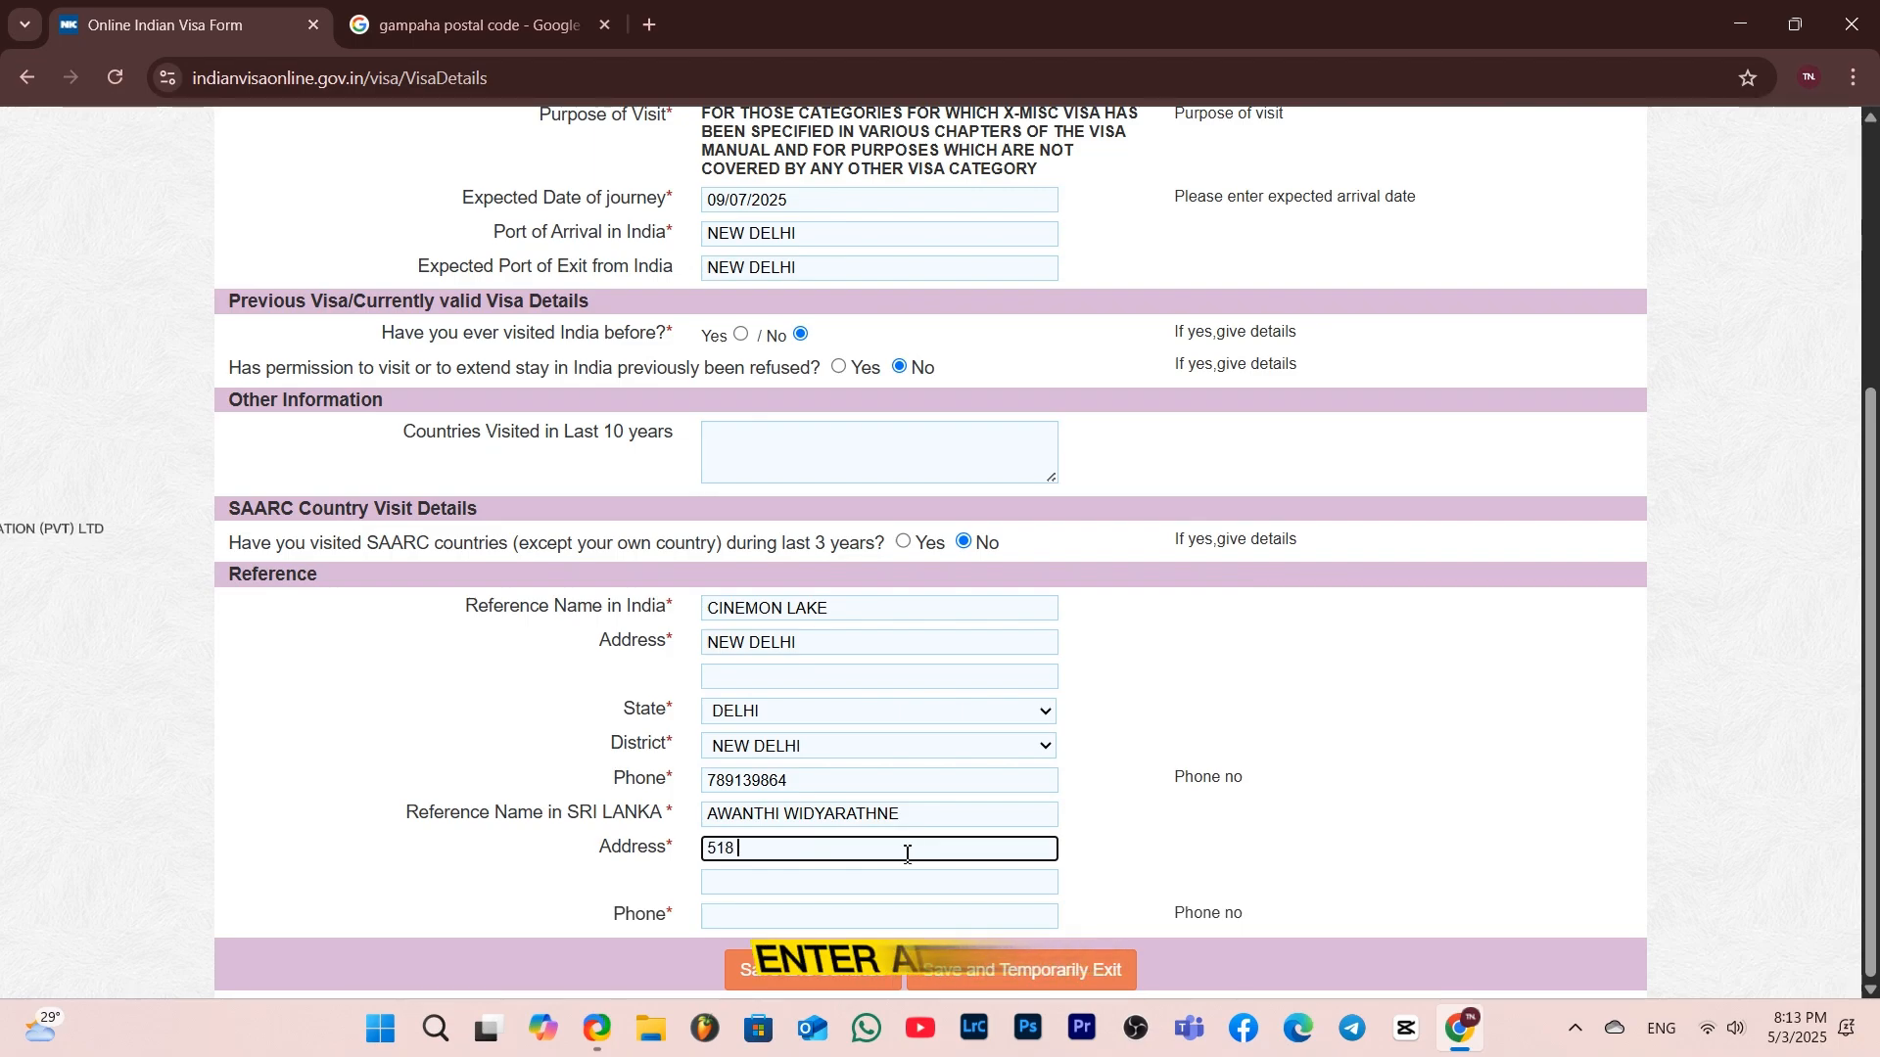
{"action": "left_click", "coordinate": [818, 915]}
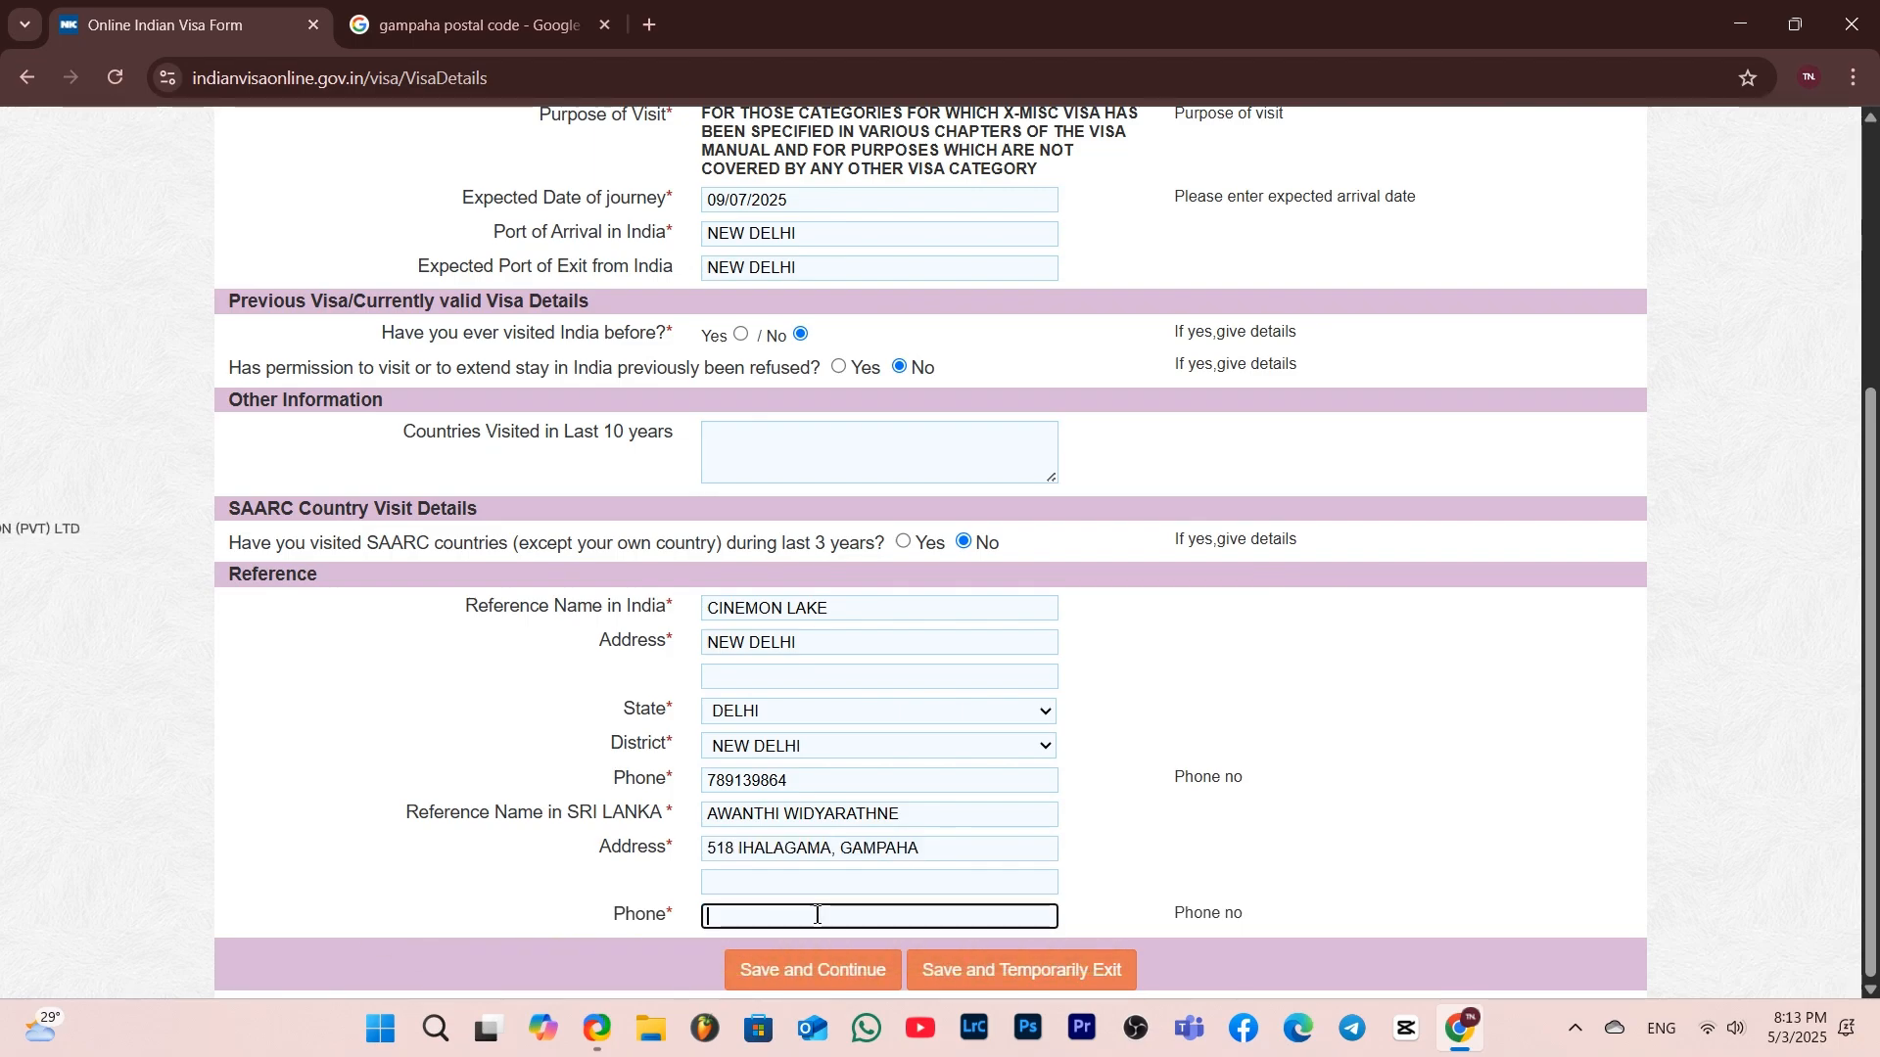
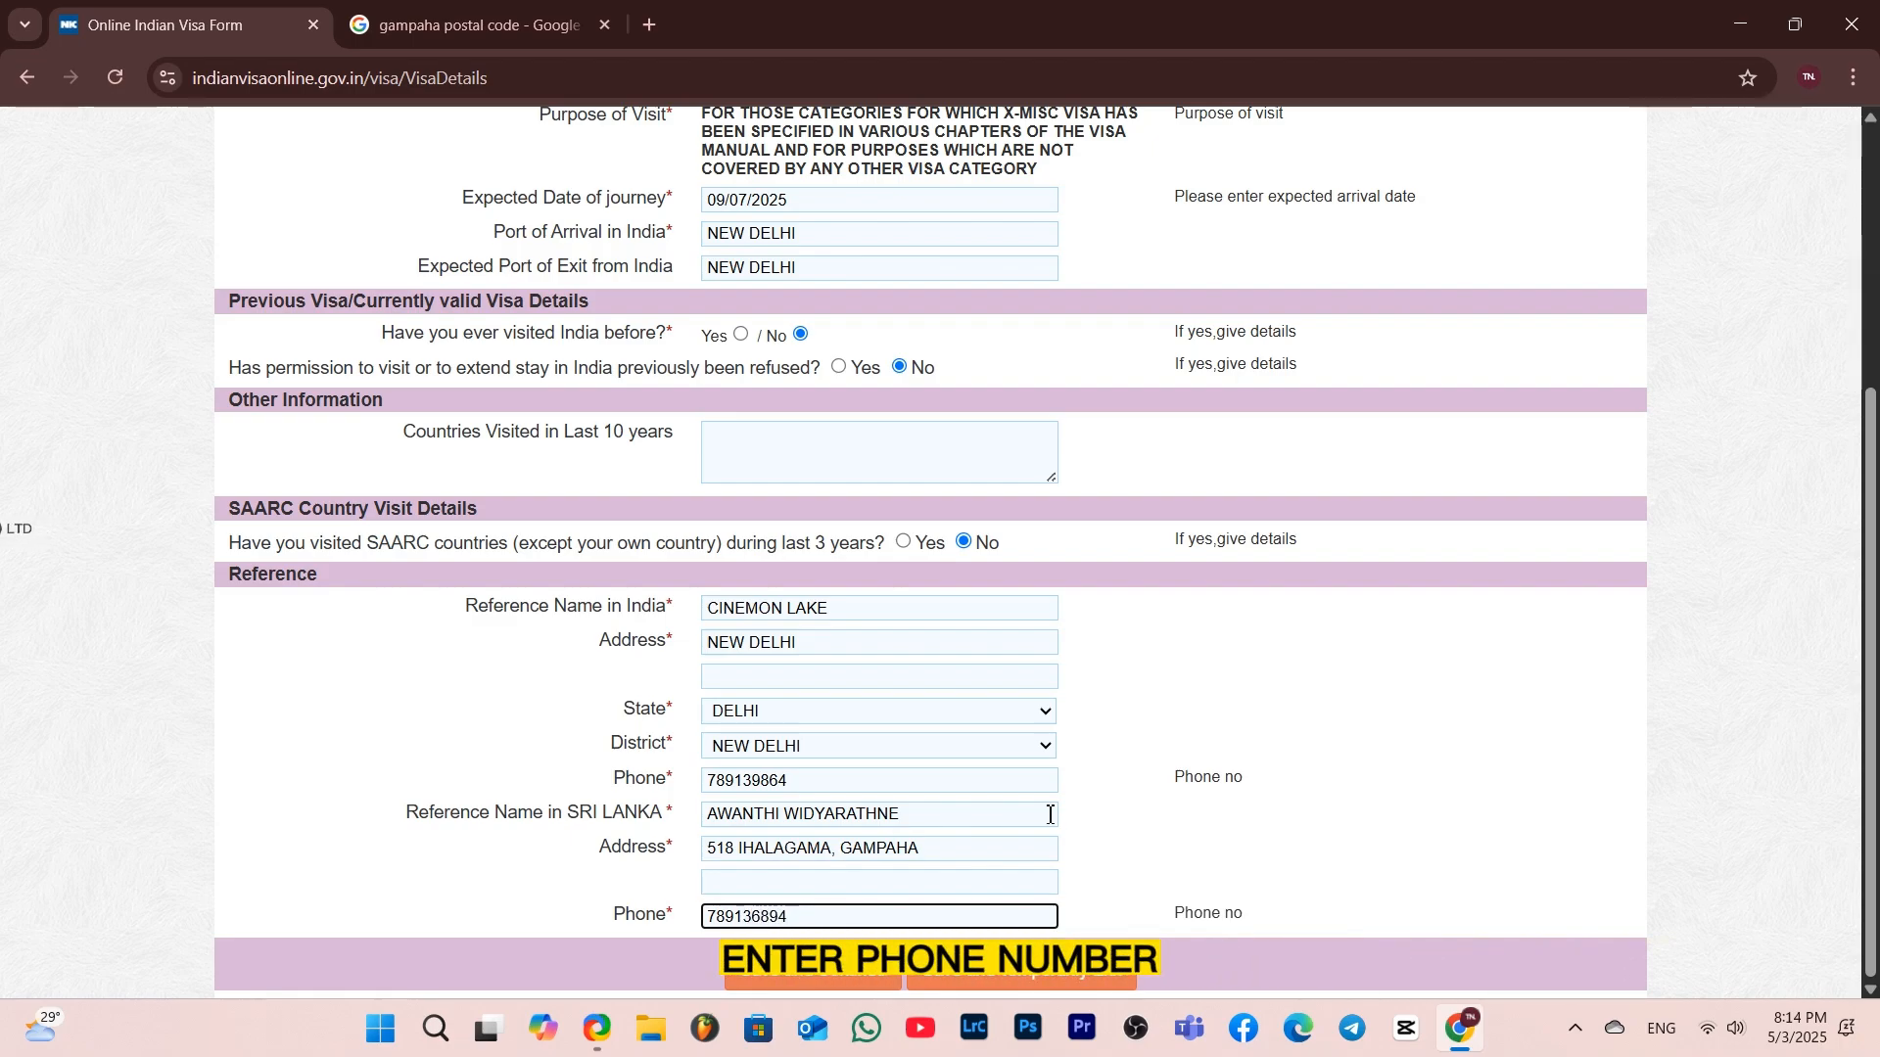
Save the visa details form and continue to the next page
{"action": "scroll", "coordinate": [1182, 585], "scroll_direction": "up", "scroll_amount": 2}
{"action": "scroll", "coordinate": [1182, 585], "scroll_direction": "up", "scroll_amount": 3}
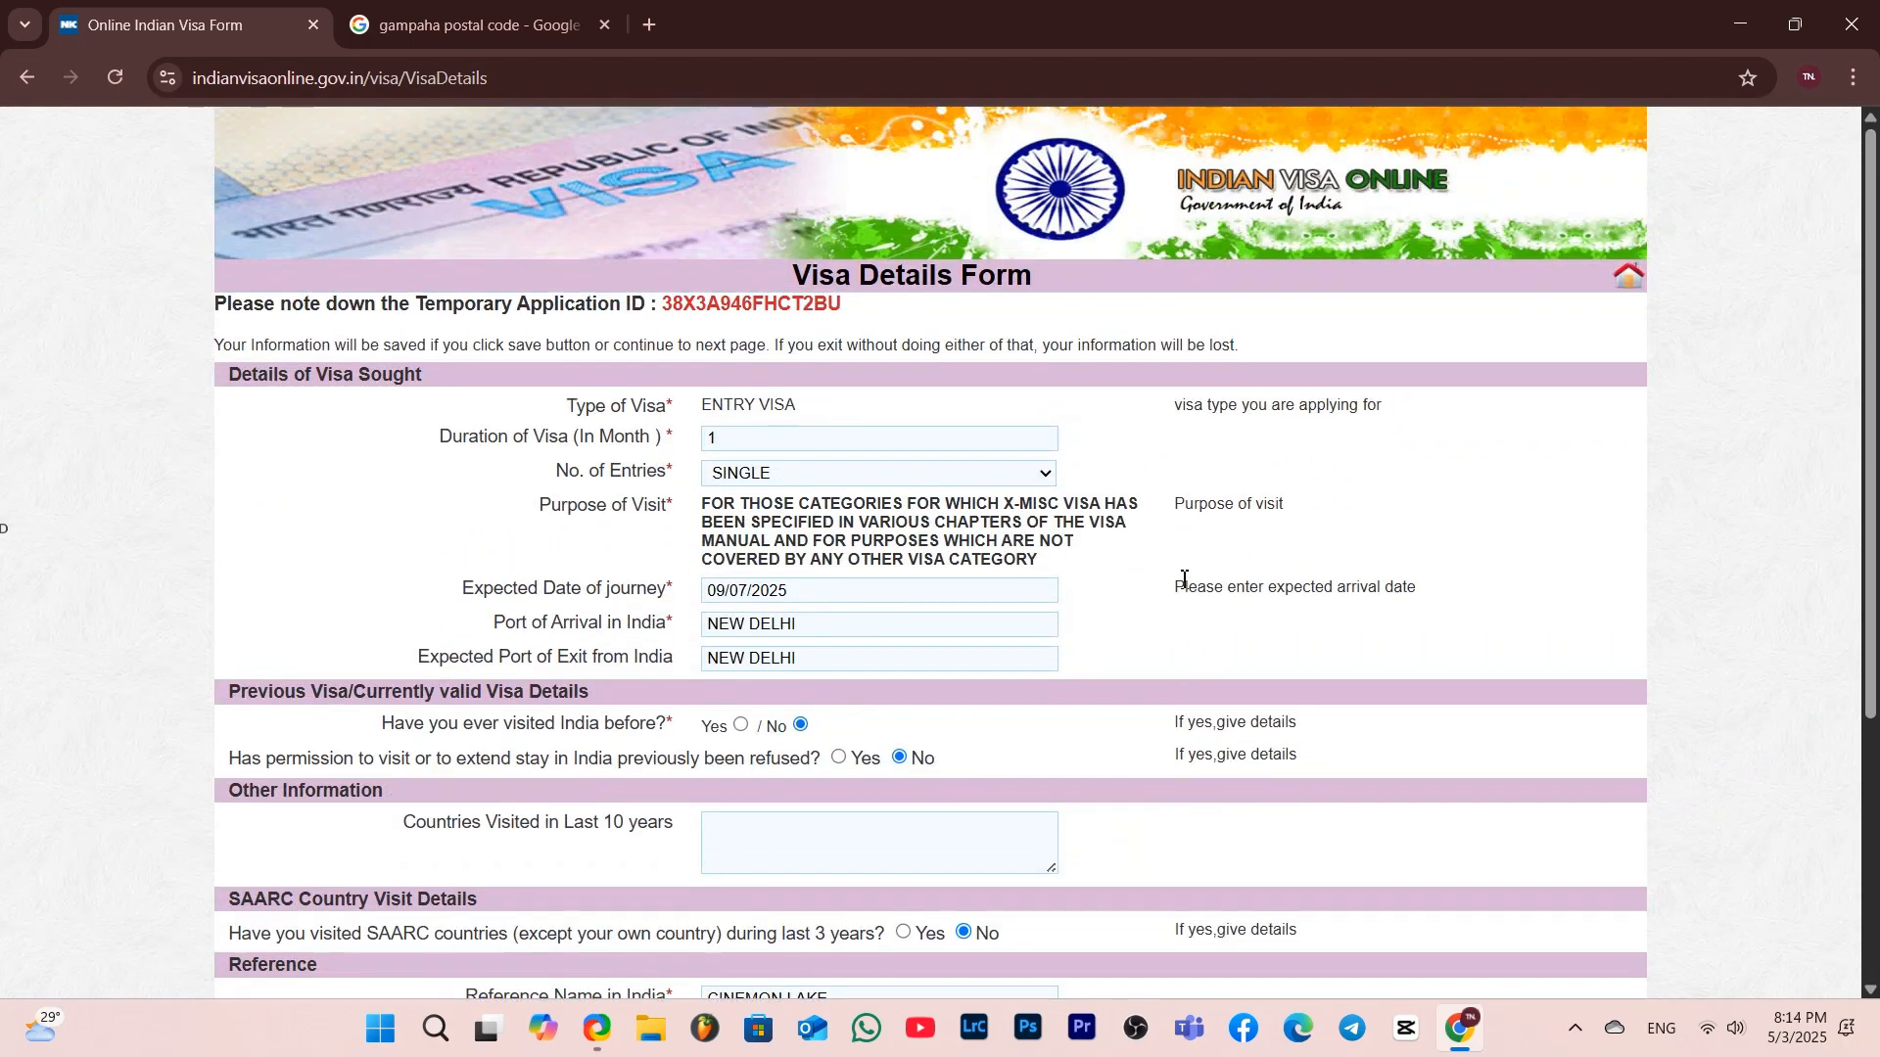
{"action": "scroll", "coordinate": [1183, 579], "scroll_direction": "down", "scroll_amount": 2}
{"action": "scroll", "coordinate": [1184, 580], "scroll_direction": "down", "scroll_amount": 2}
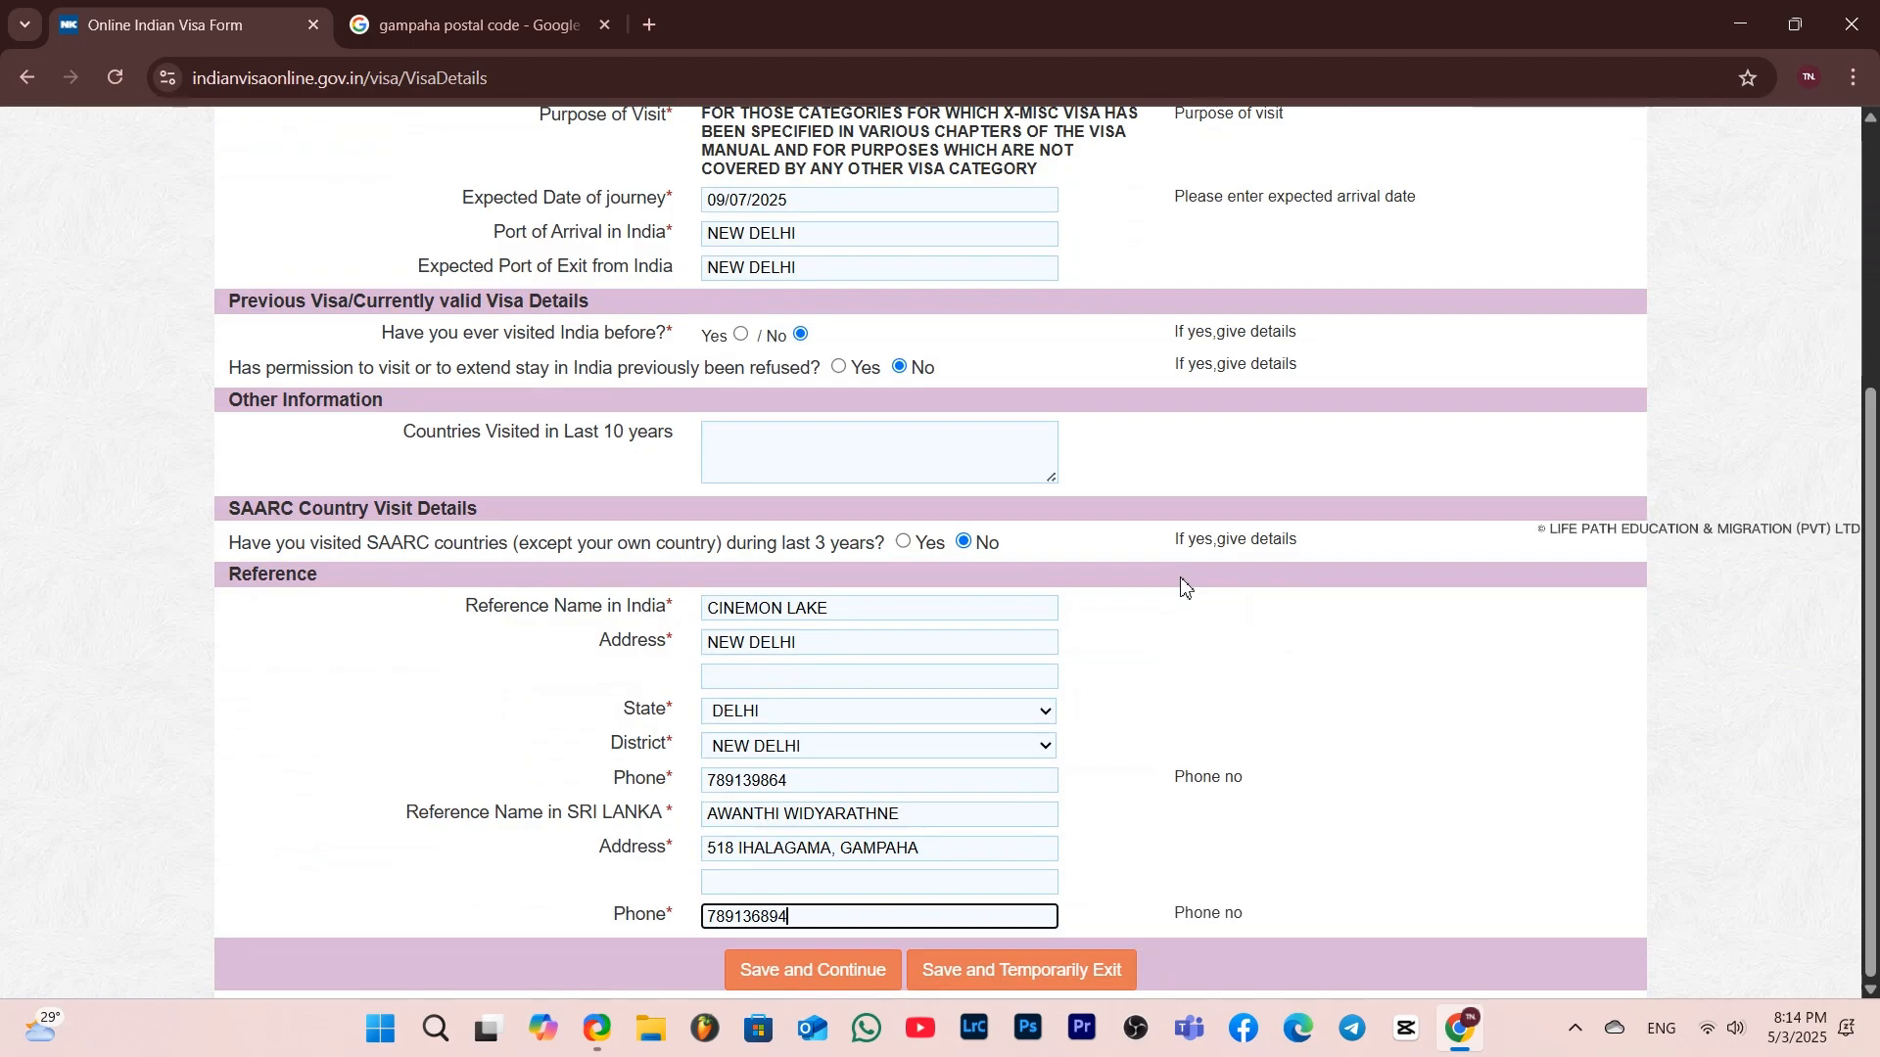
{"action": "left_click", "coordinate": [780, 969]}
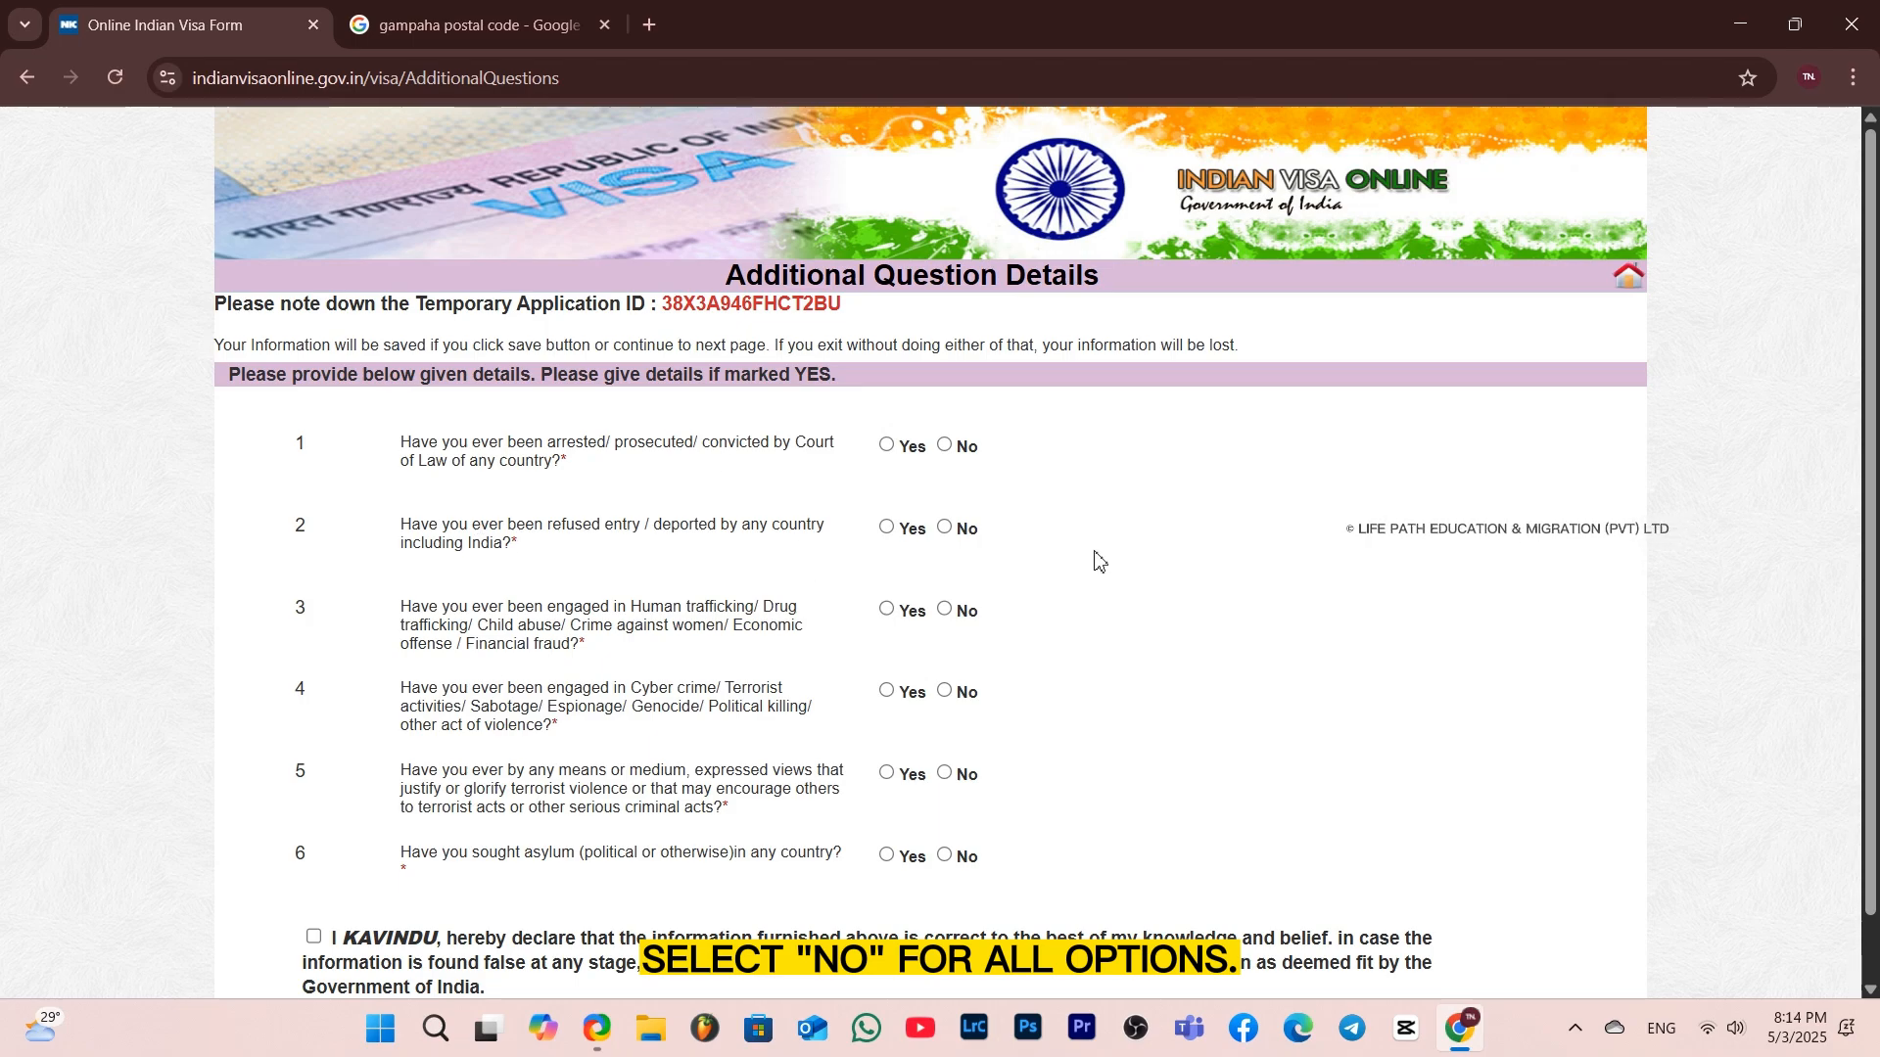
Answer No to all six additional questions, accept the declaration, and save to continue
{"action": "left_click", "coordinate": [955, 528]}
{"action": "left_click", "coordinate": [950, 611]}
{"action": "left_click", "coordinate": [948, 694]}
{"action": "left_click", "coordinate": [952, 775]}
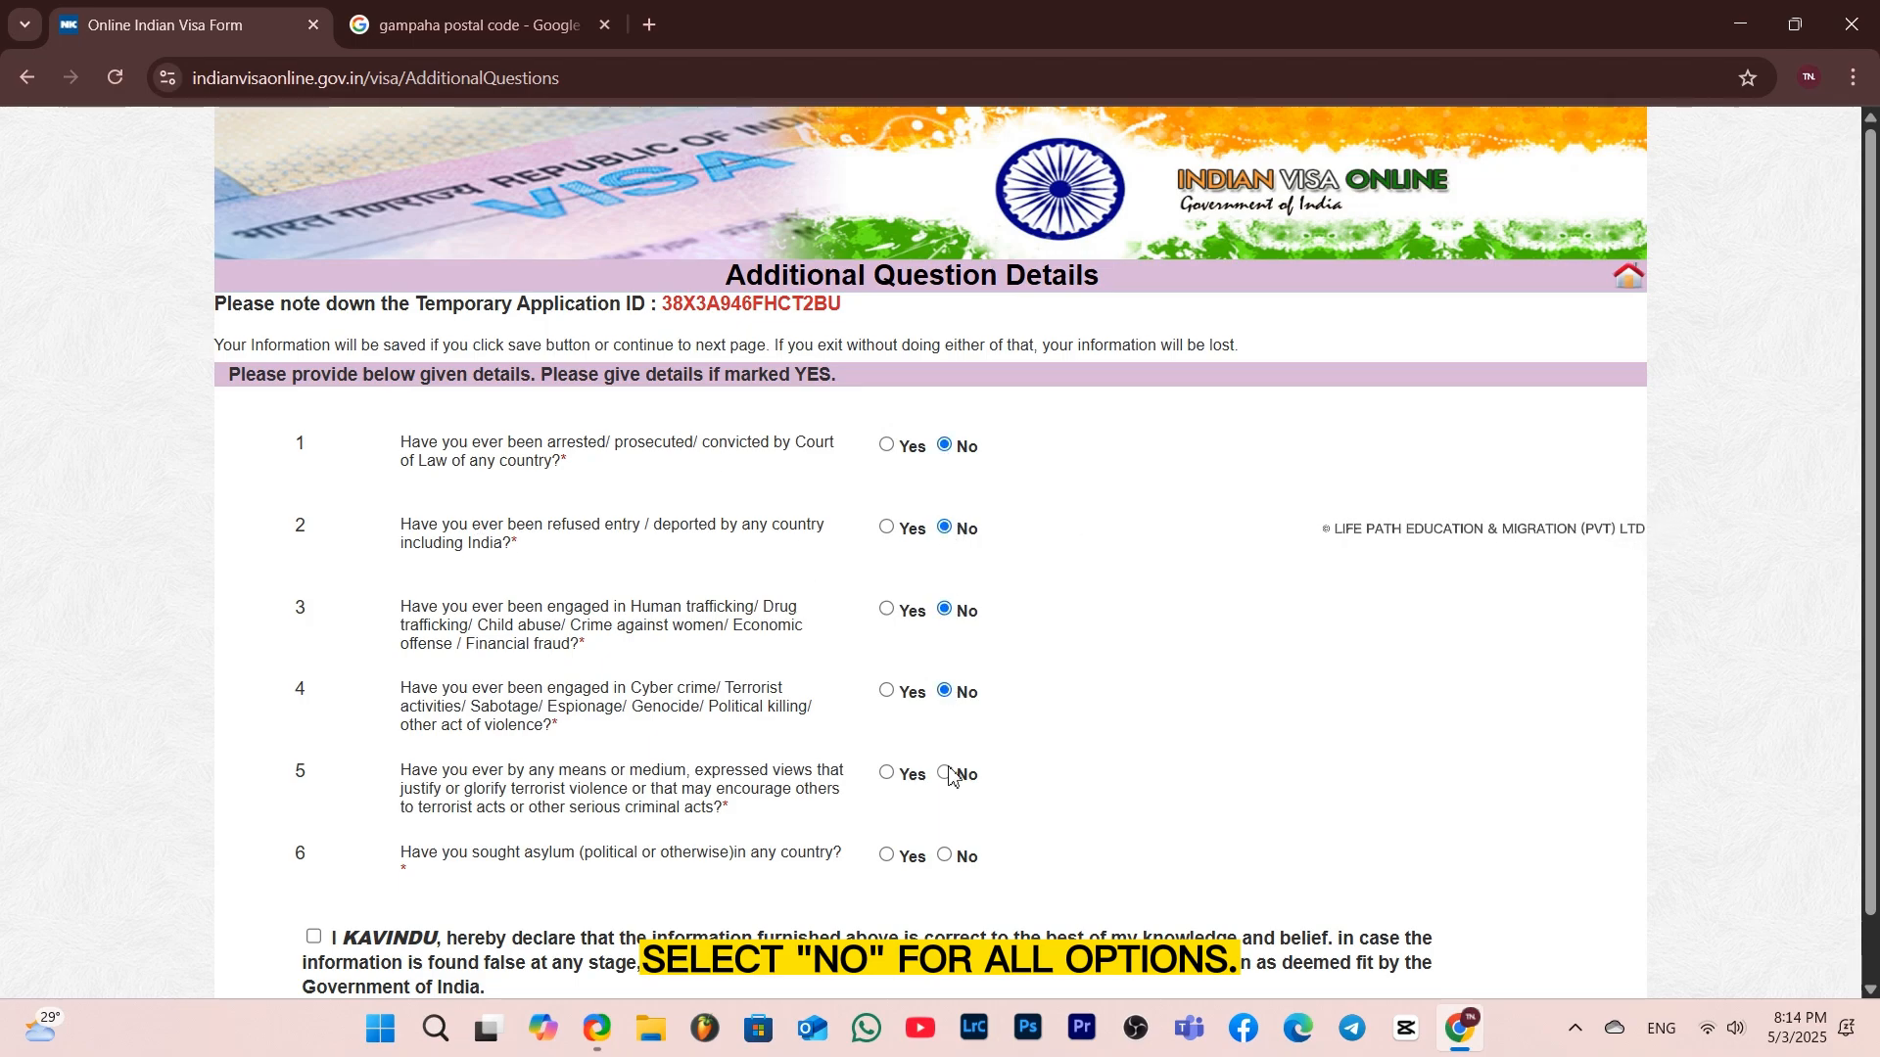
{"action": "left_click", "coordinate": [946, 858]}
{"action": "scroll", "coordinate": [1134, 788], "scroll_direction": "down", "scroll_amount": 1}
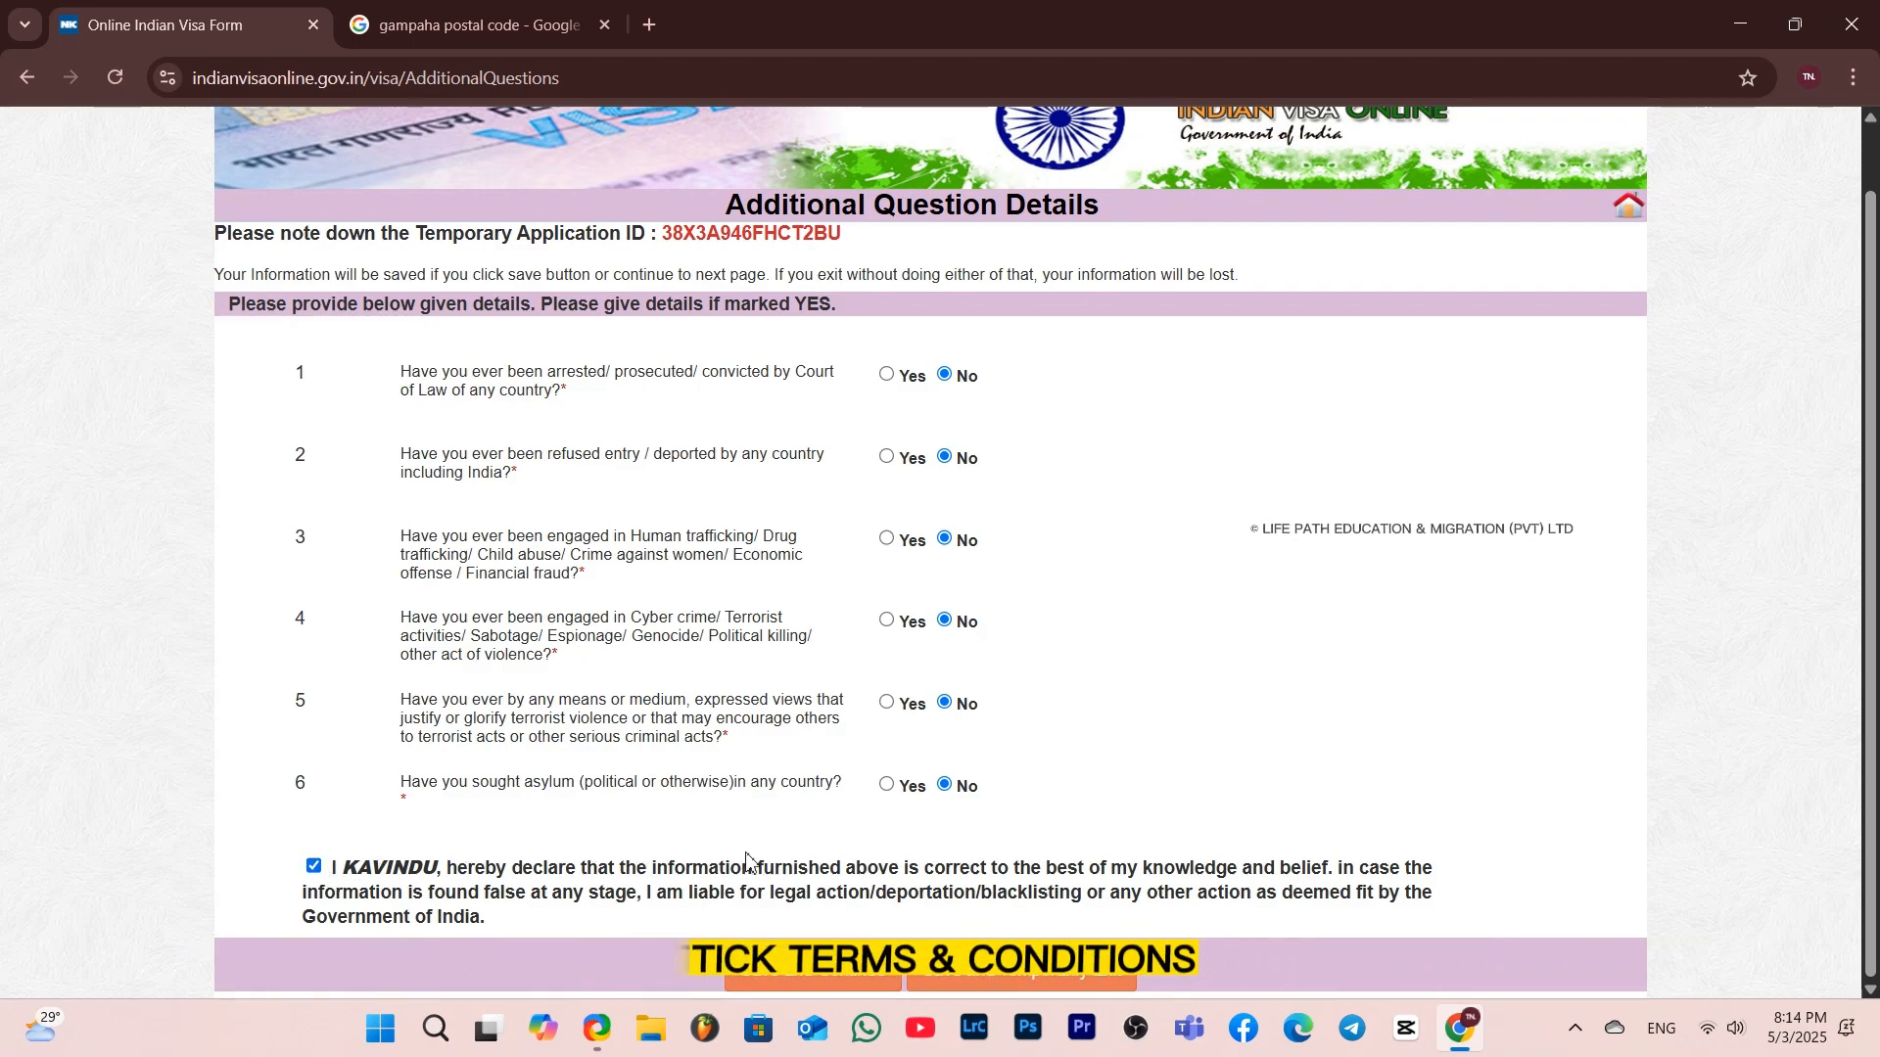
{"action": "left_click", "coordinate": [840, 970]}
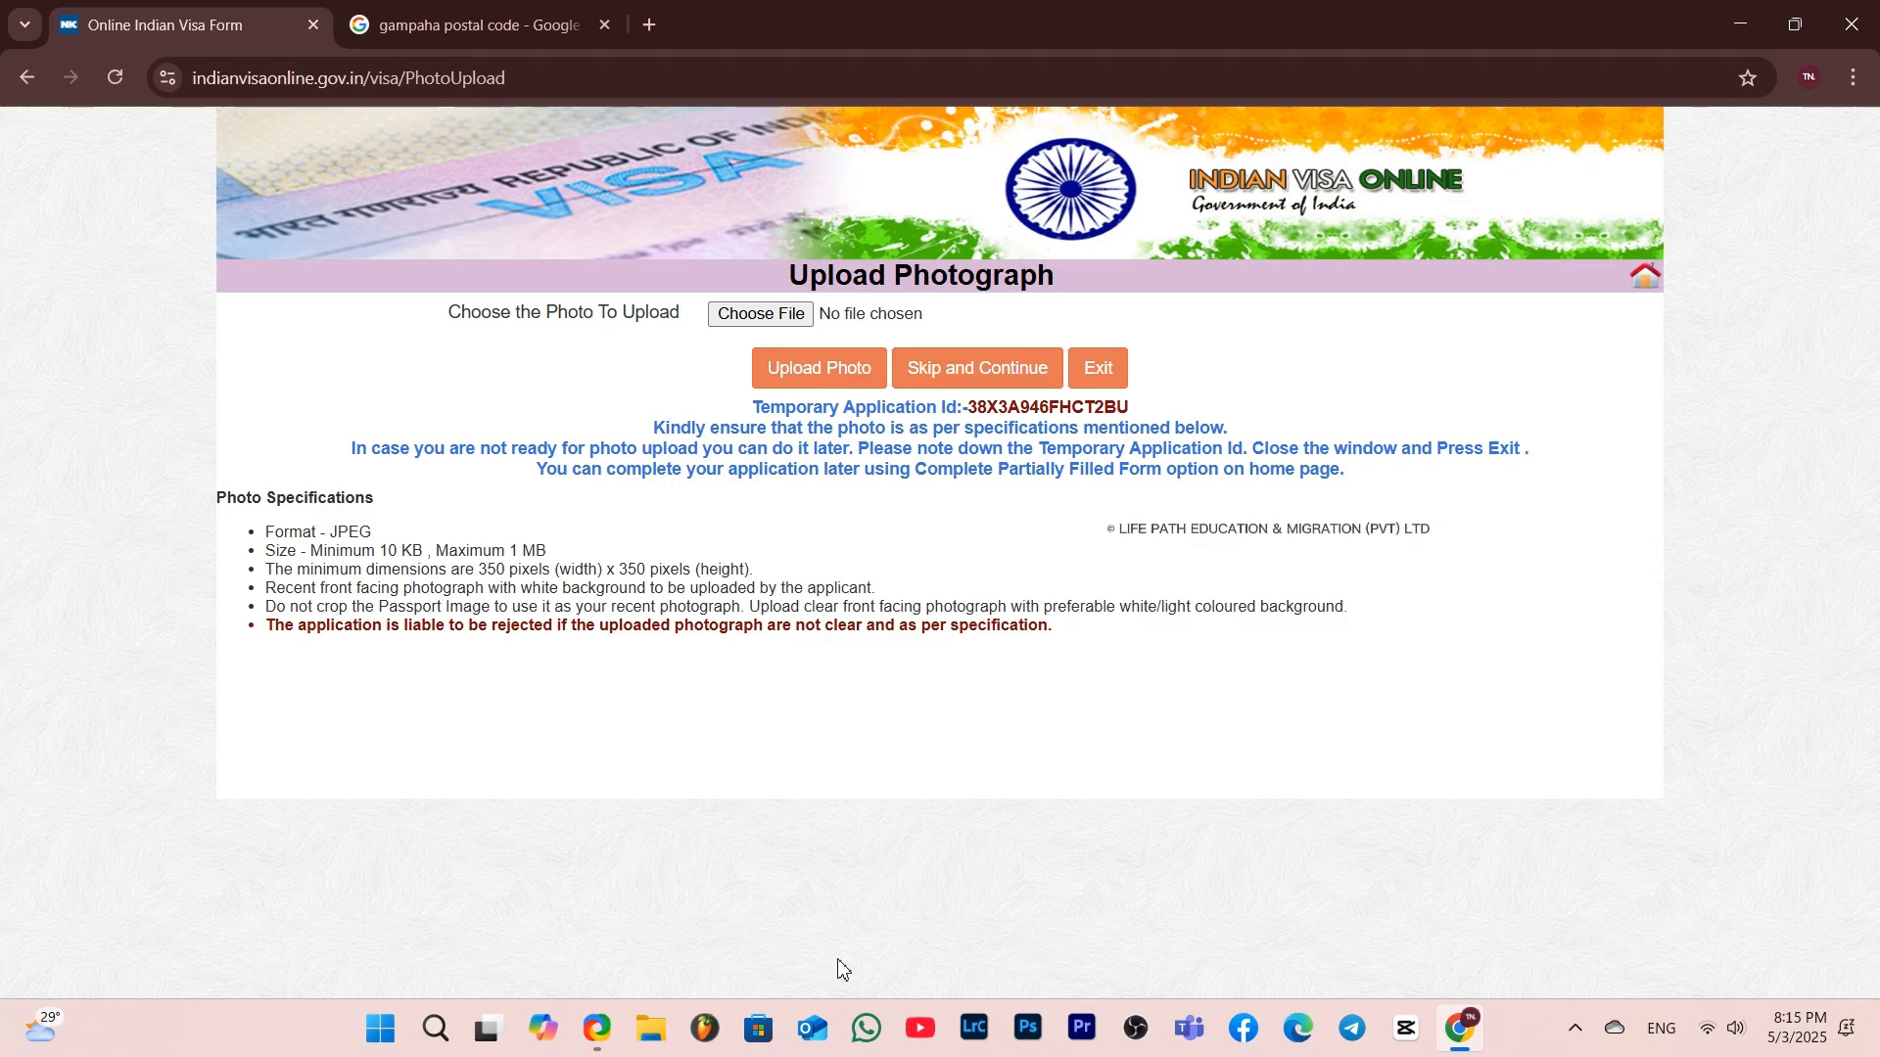
Skip the photo upload, review the summary of entered details, and confirm them as verified
{"action": "left_click", "coordinate": [969, 377]}
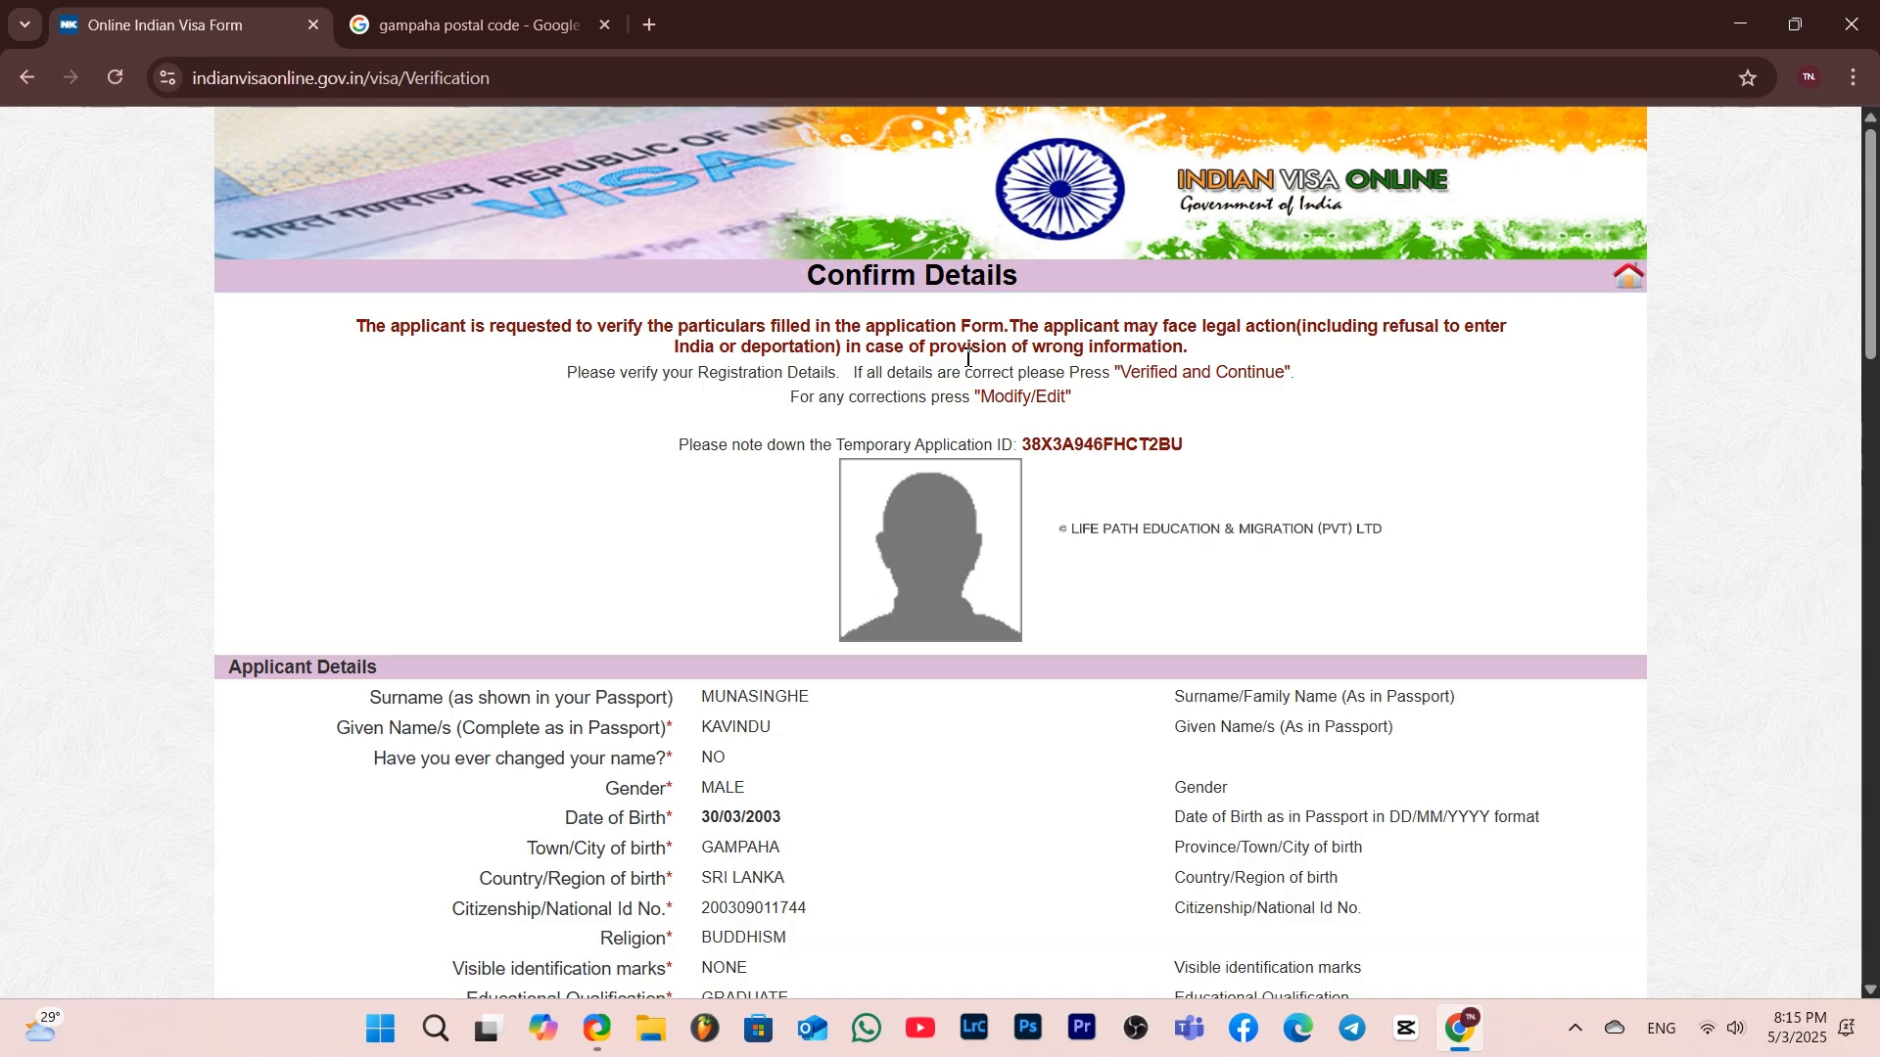
{"action": "scroll", "coordinate": [1026, 571], "scroll_direction": "down", "scroll_amount": 2}
{"action": "scroll", "coordinate": [1025, 571], "scroll_direction": "down", "scroll_amount": 2}
{"action": "scroll", "coordinate": [1025, 570], "scroll_direction": "up", "scroll_amount": 2}
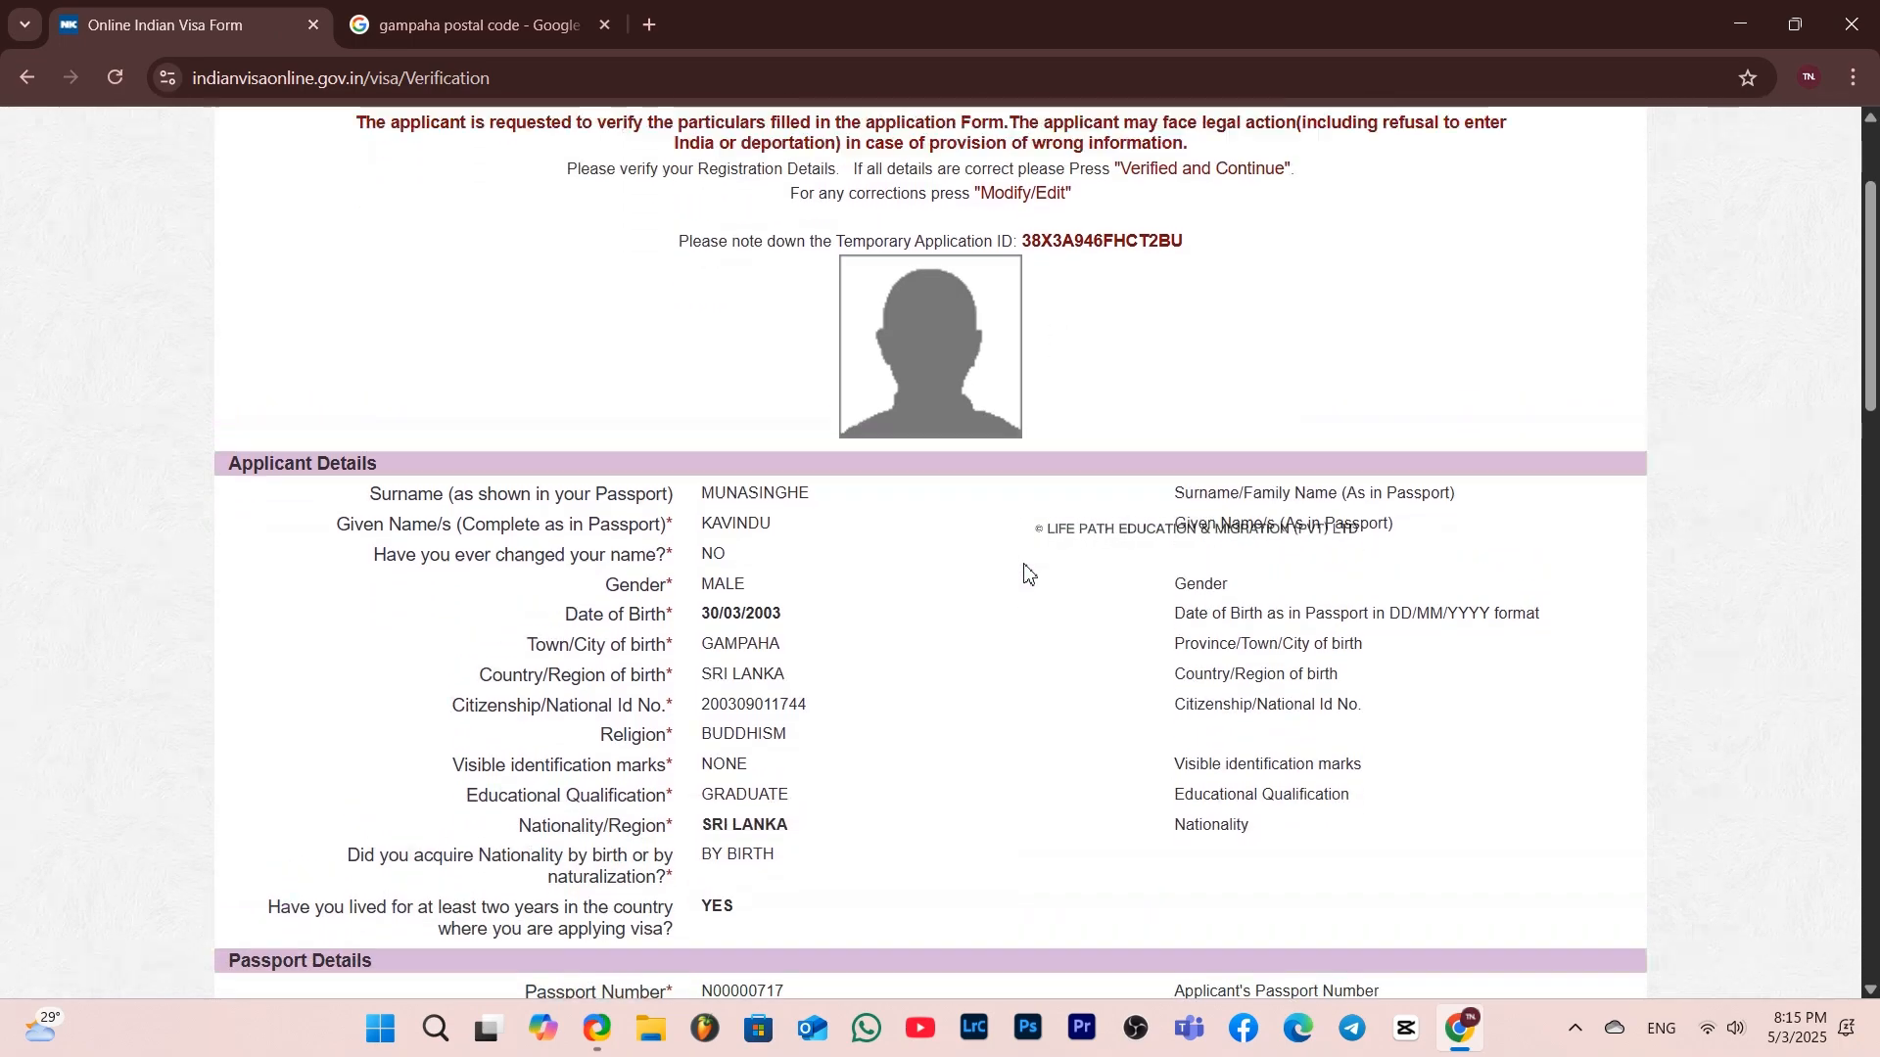
{"action": "scroll", "coordinate": [1025, 571], "scroll_direction": "down", "scroll_amount": 1}
{"action": "scroll", "coordinate": [1025, 571], "scroll_direction": "down", "scroll_amount": 10}
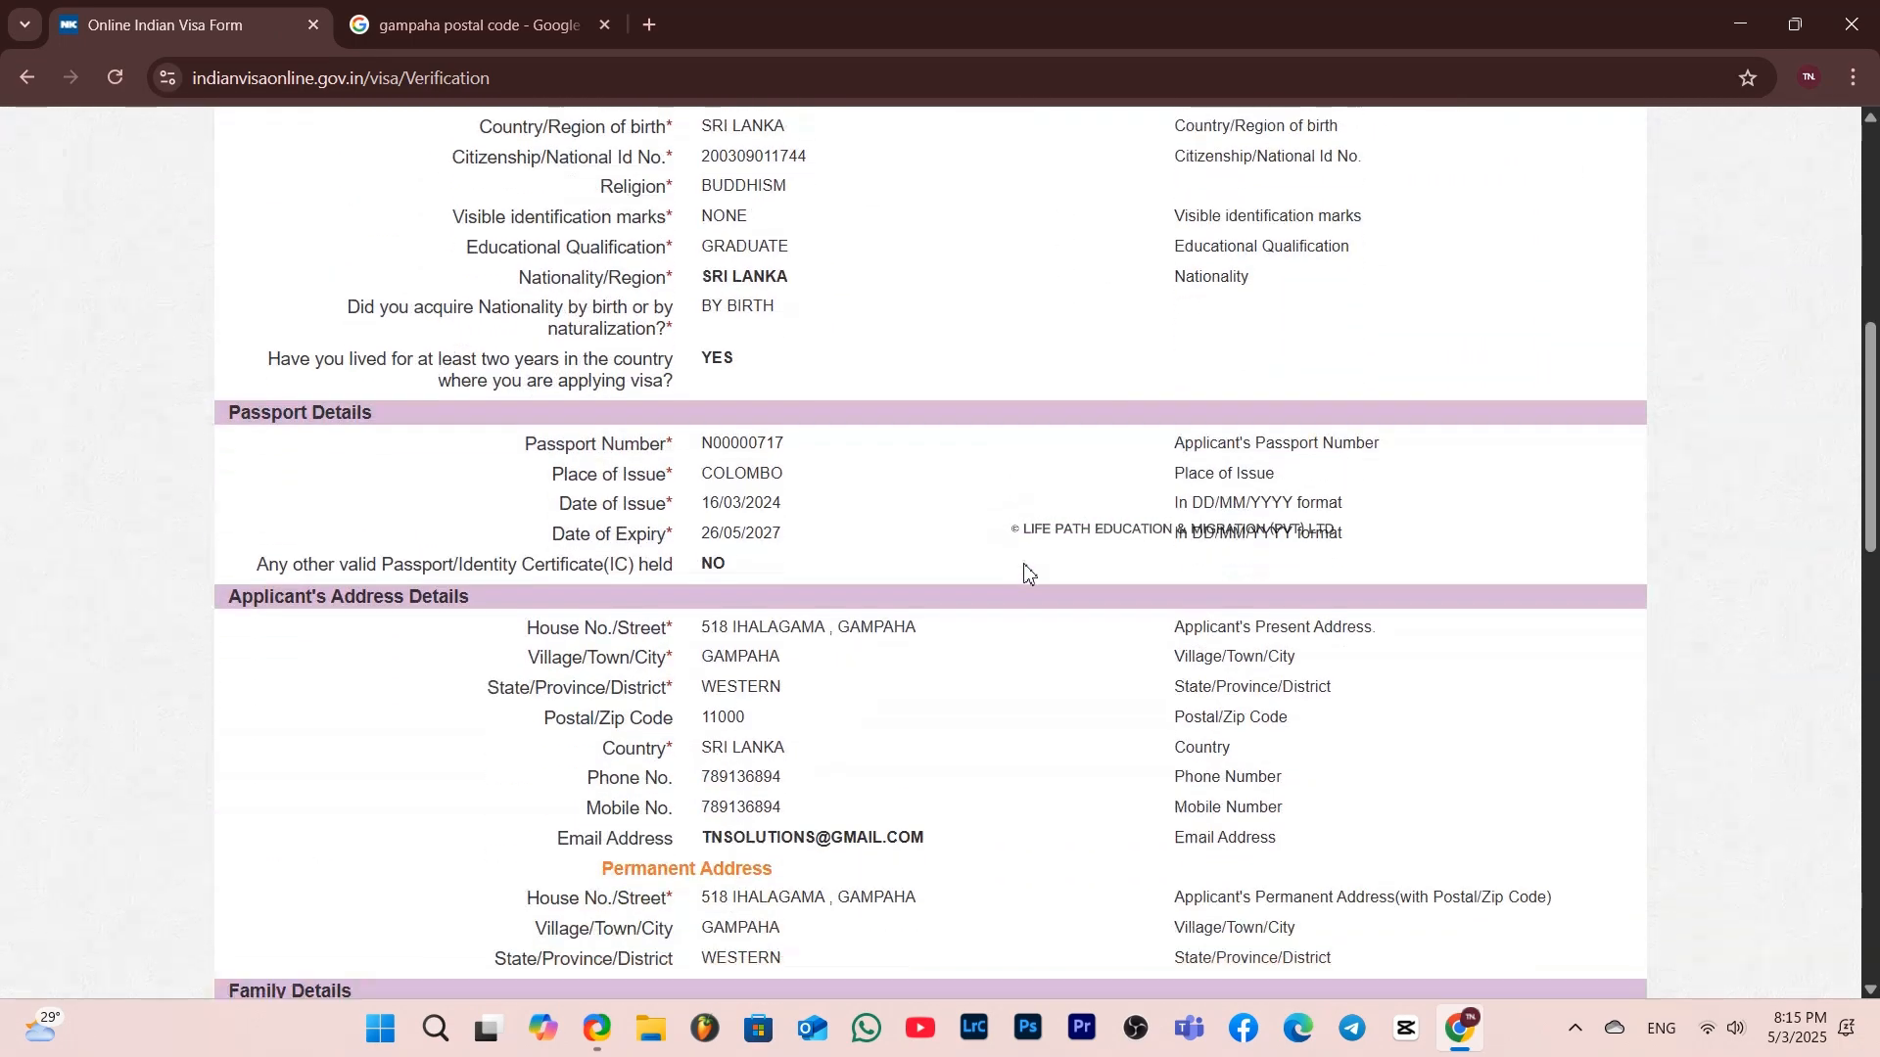
{"action": "scroll", "coordinate": [1025, 571], "scroll_direction": "down", "scroll_amount": 8}
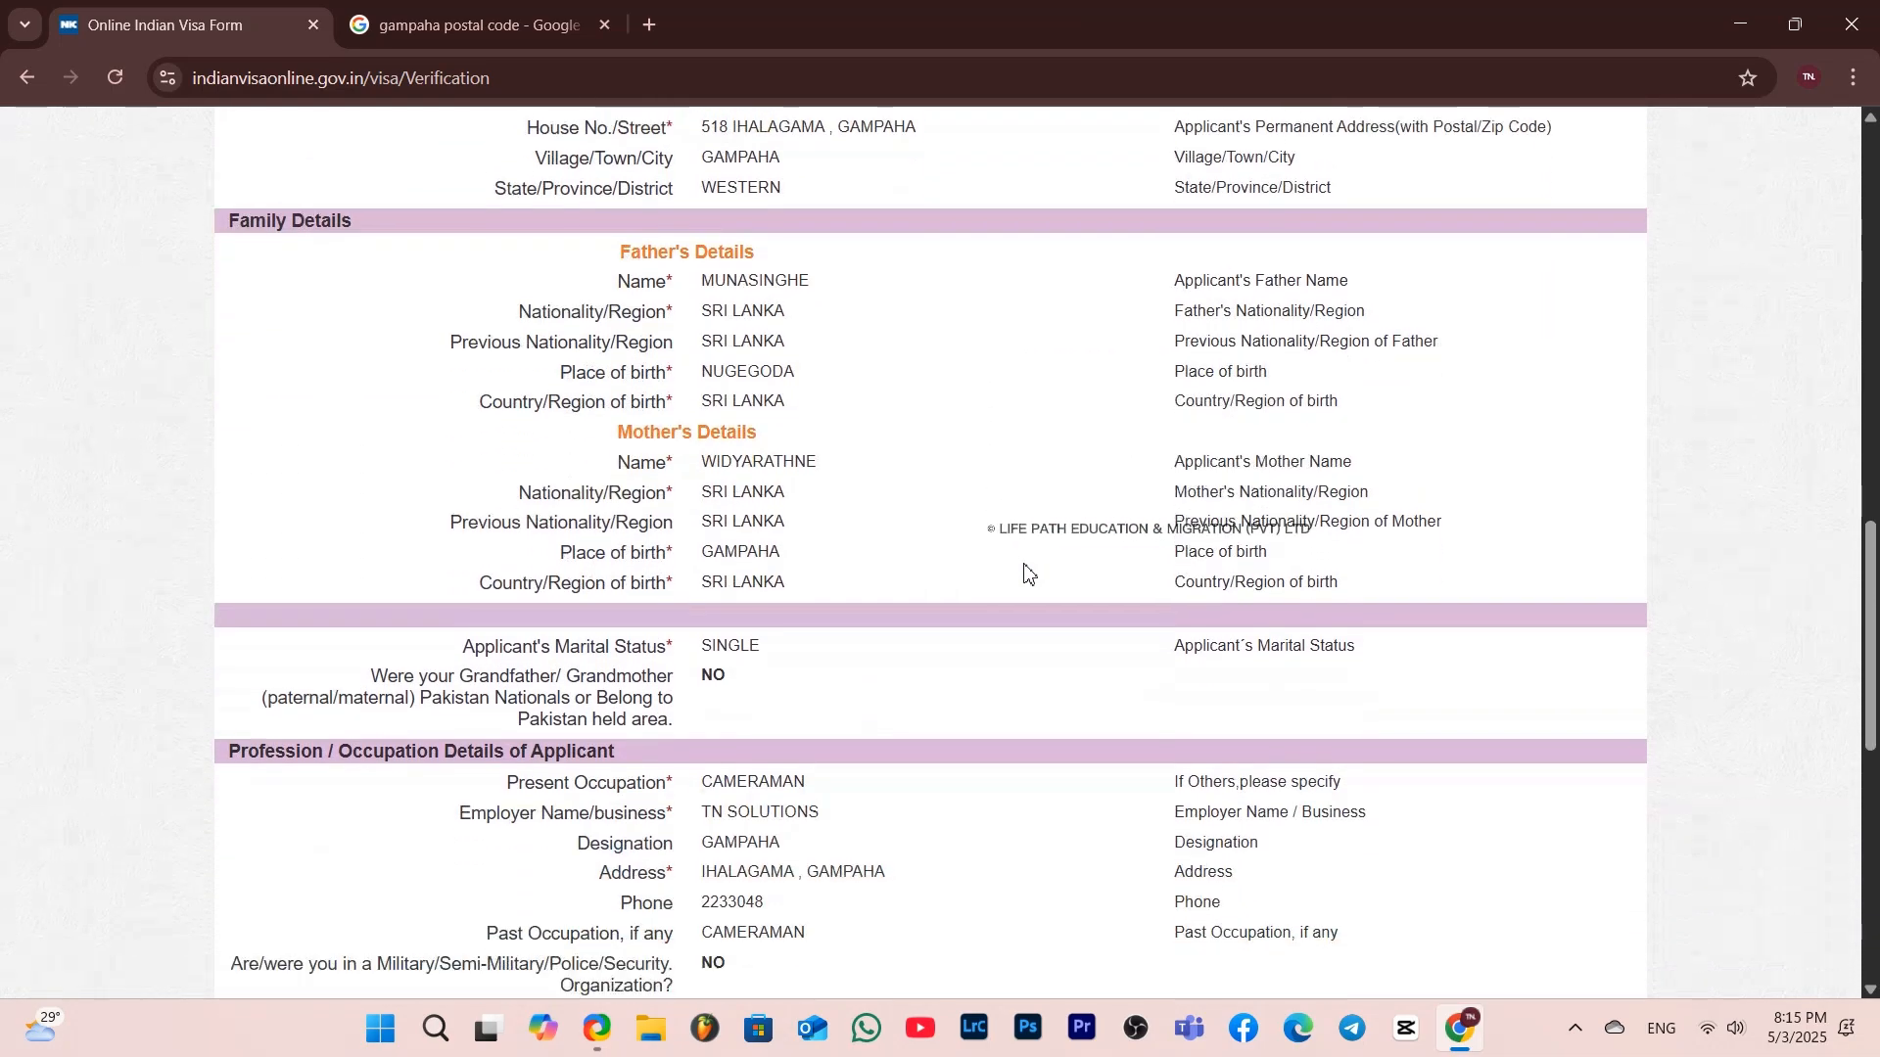
{"action": "scroll", "coordinate": [1025, 571], "scroll_direction": "down", "scroll_amount": 5}
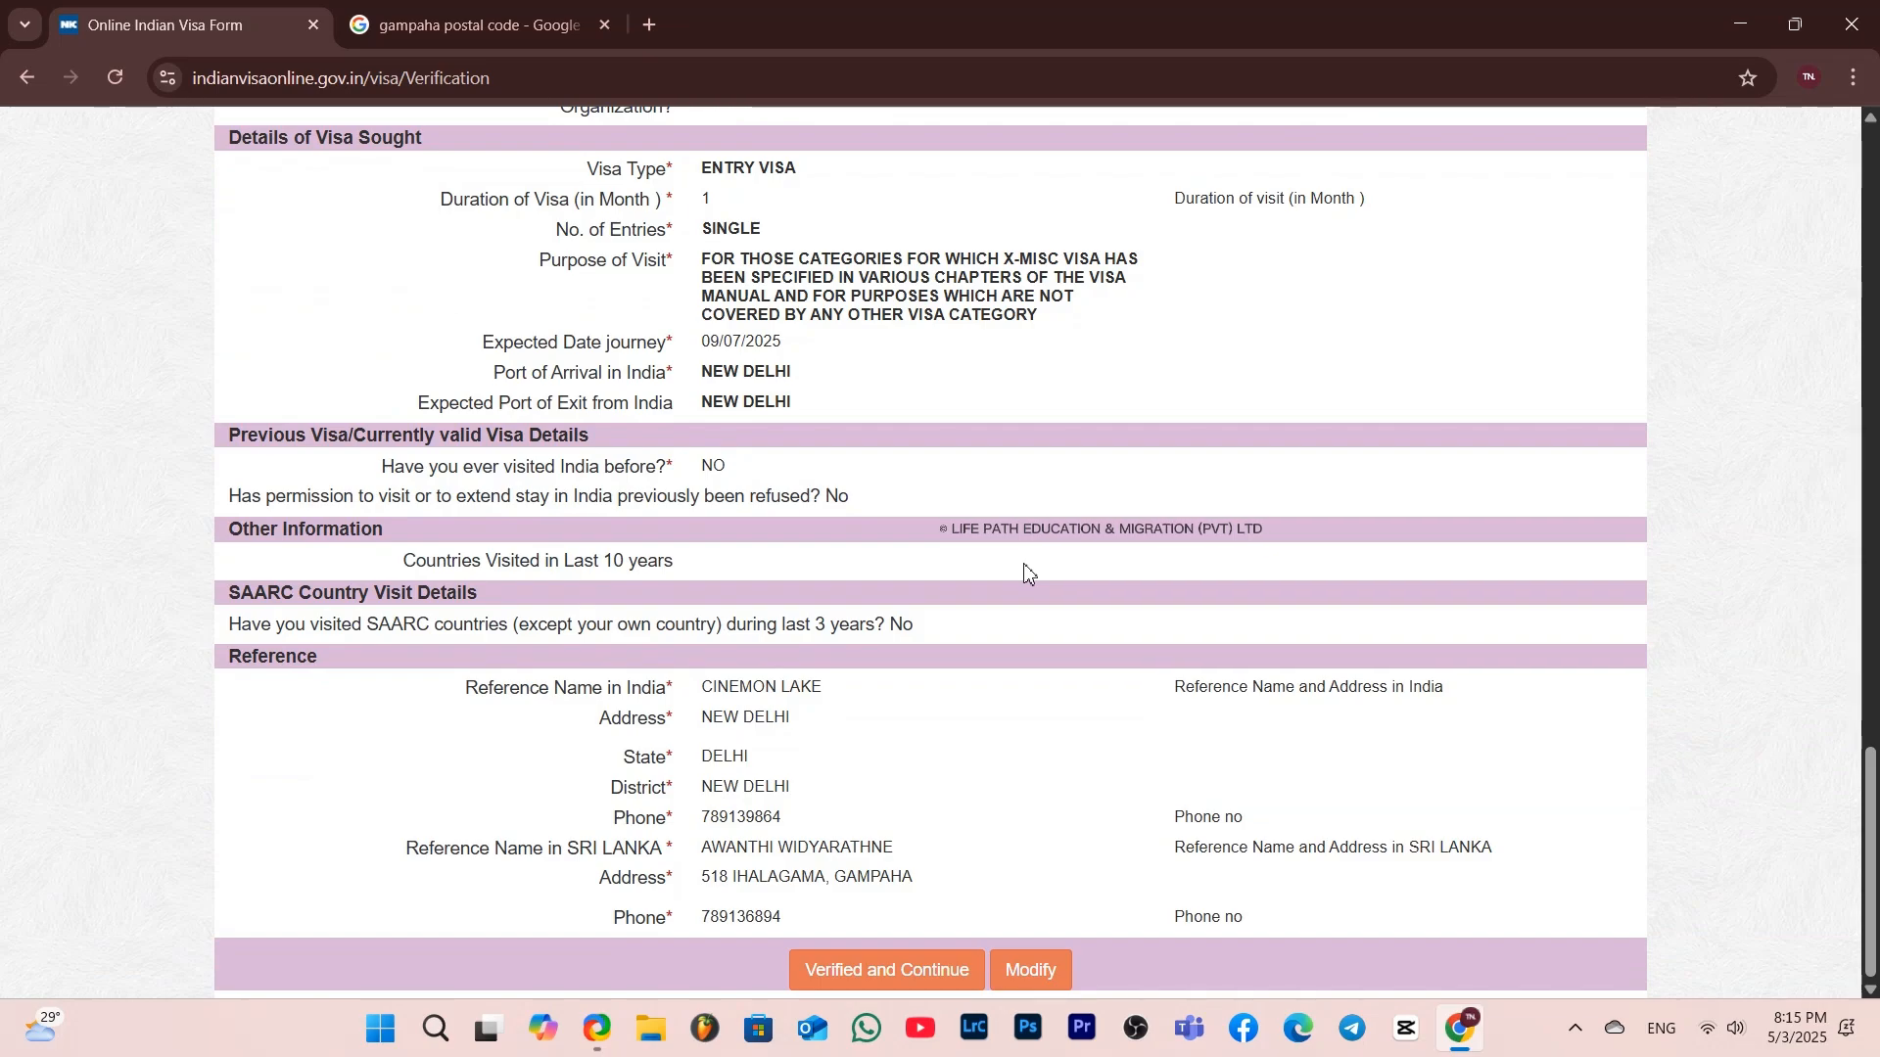
{"action": "left_click", "coordinate": [909, 969]}
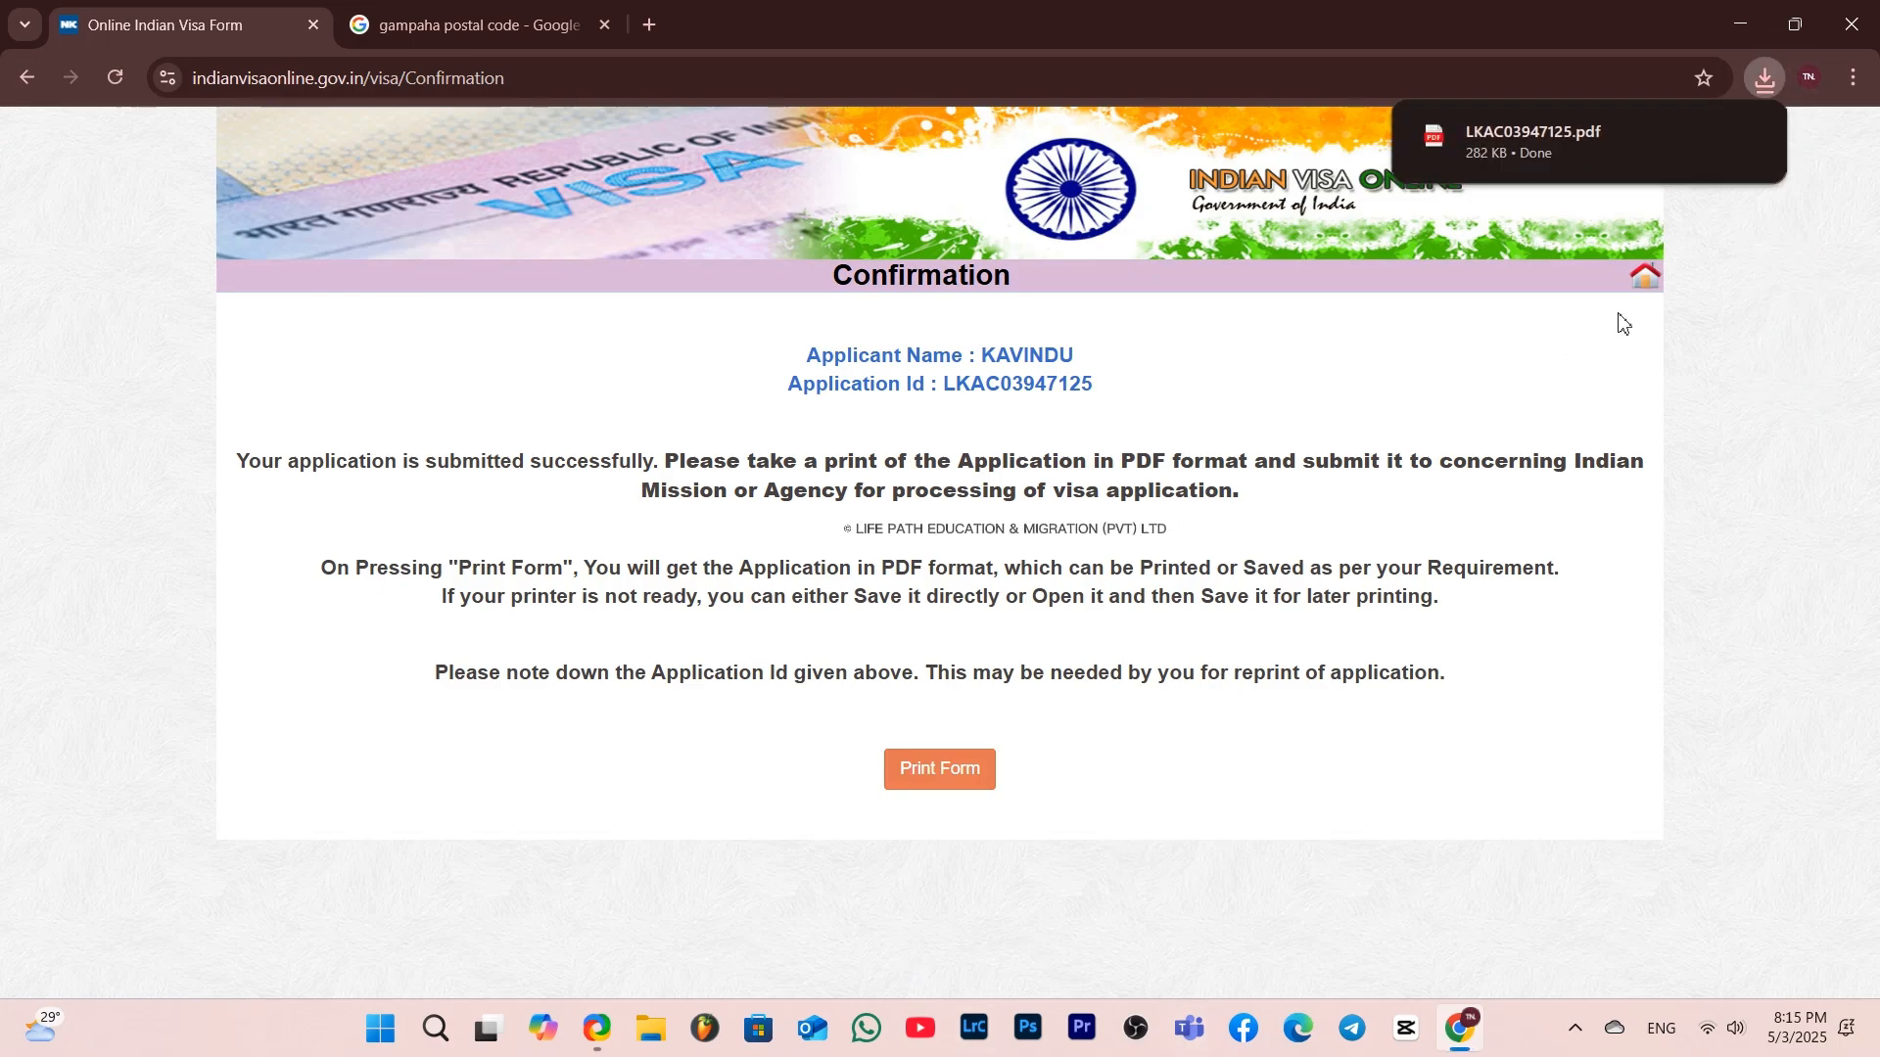
Open the downloaded application PDF from its download folder
{"action": "left_click", "coordinate": [1764, 78]}
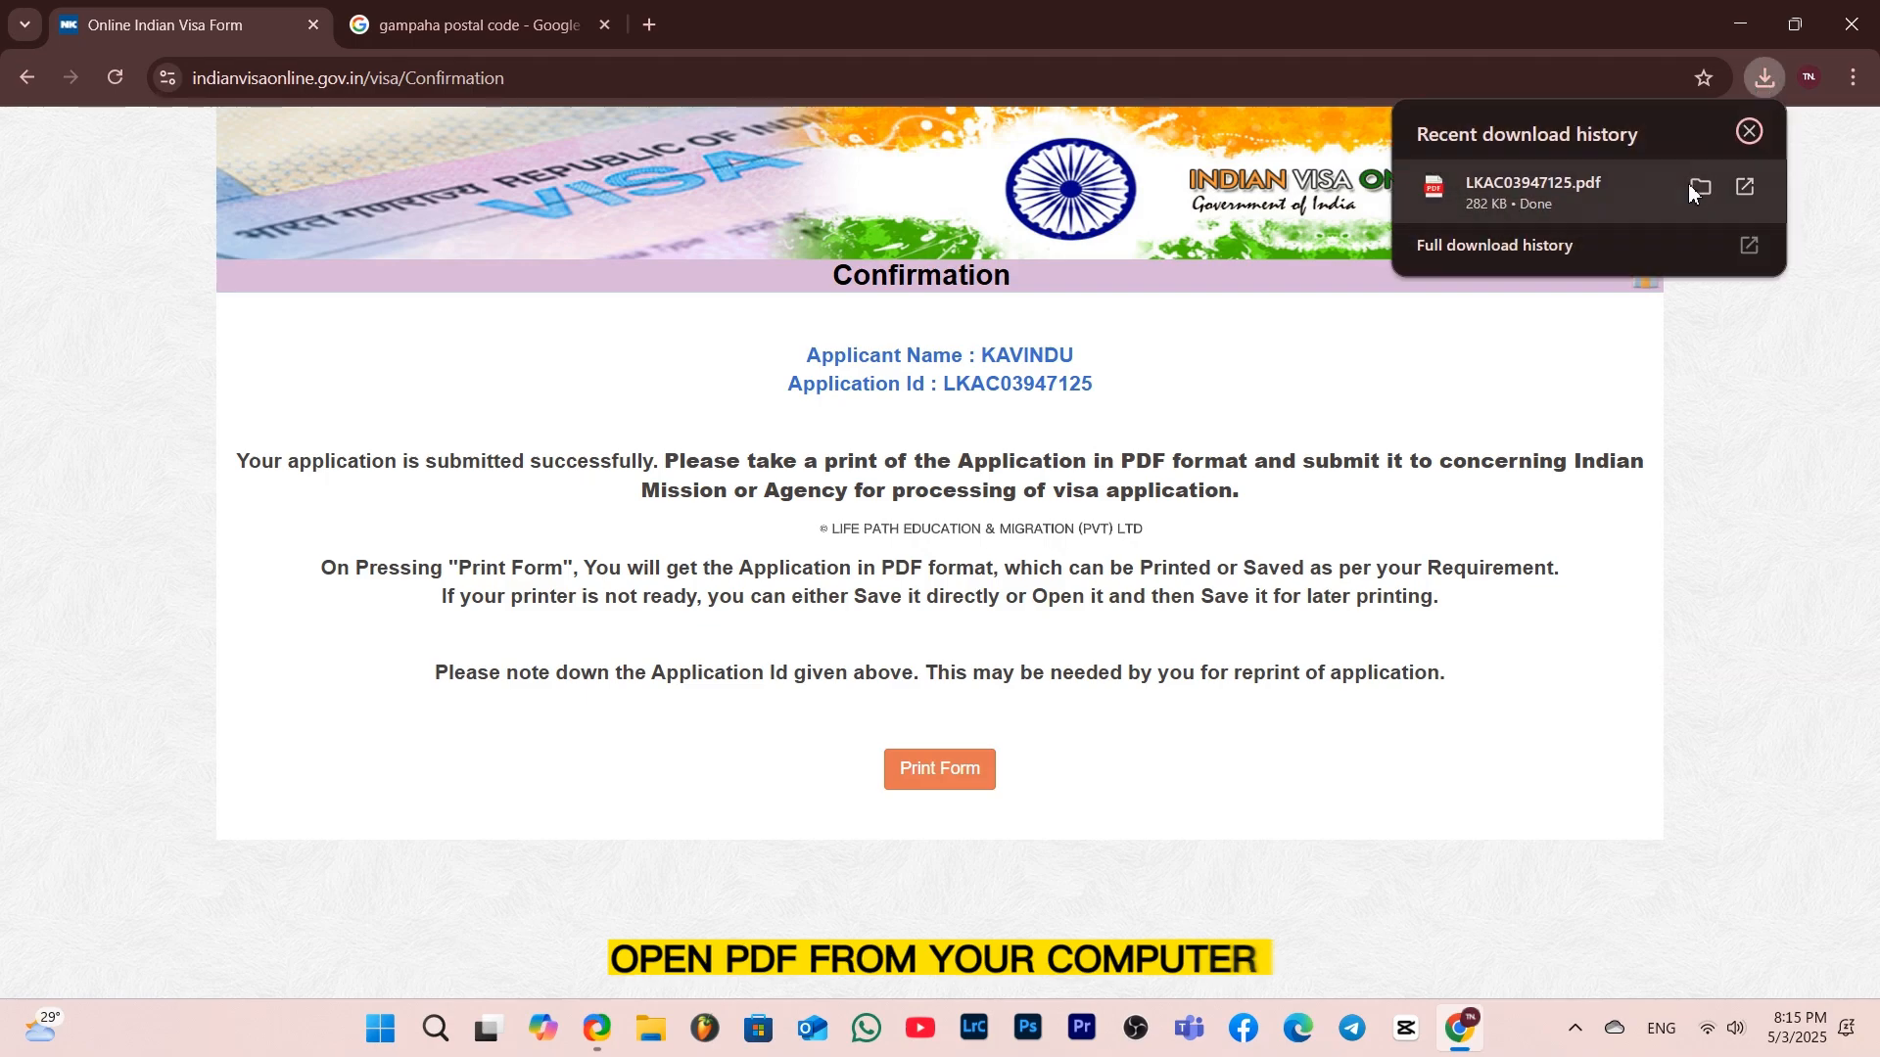
{"action": "left_click", "coordinate": [1691, 185]}
{"action": "double_click", "coordinate": [337, 349]}
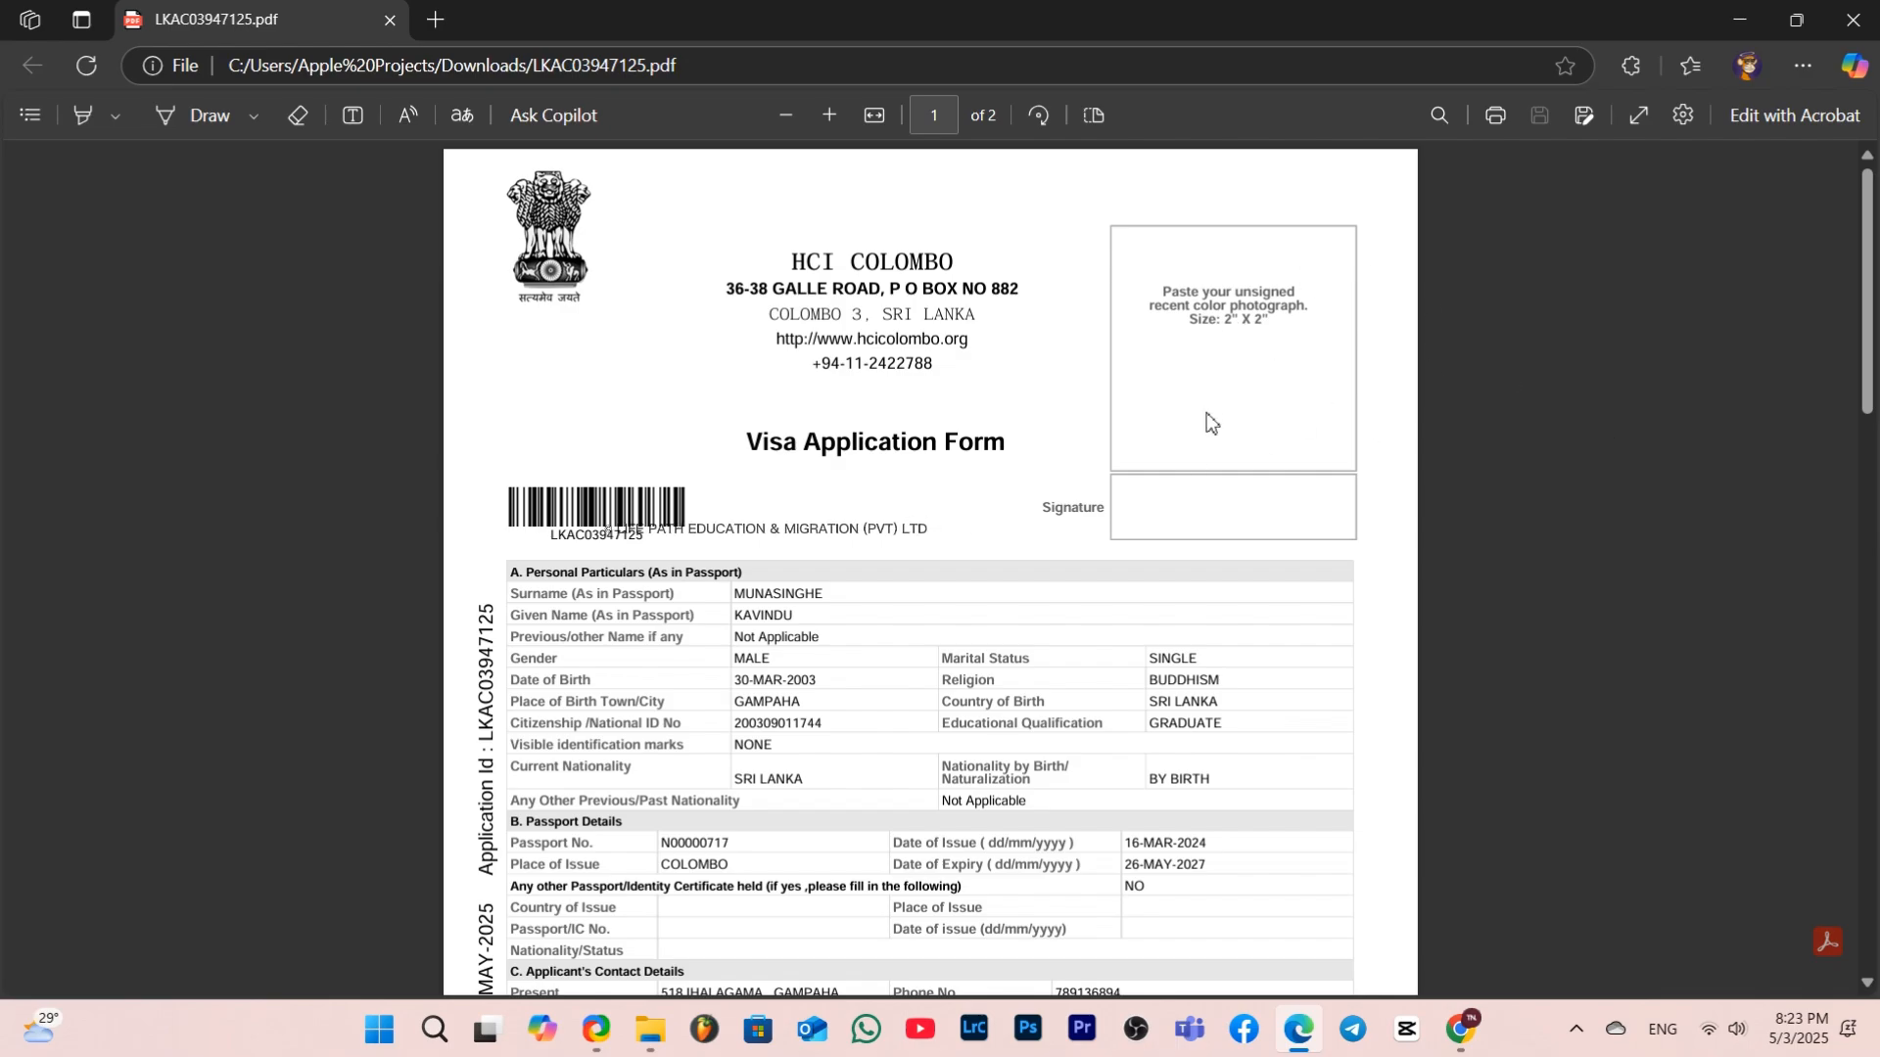
Scroll through both pages of the application PDF to check its contents
{"action": "scroll", "coordinate": [1202, 527], "scroll_direction": "down", "scroll_amount": 13}
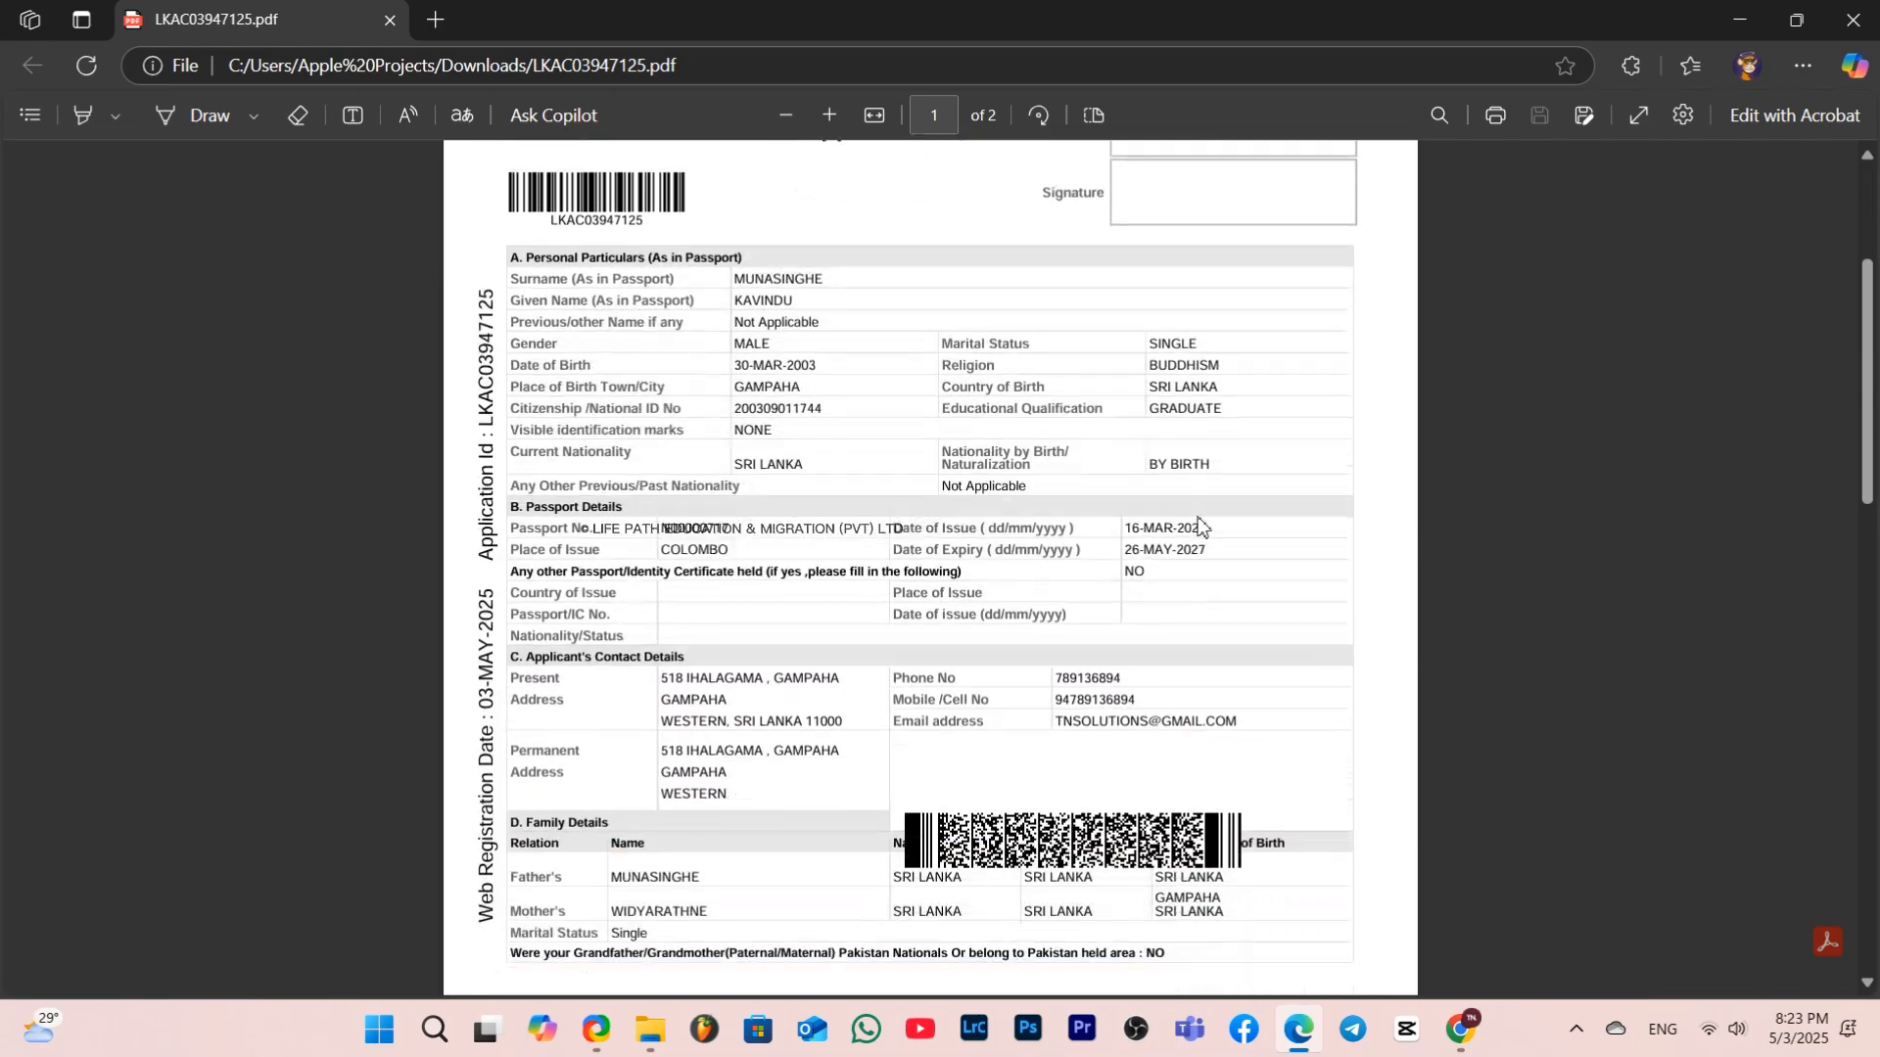
{"action": "scroll", "coordinate": [1203, 527], "scroll_direction": "down", "scroll_amount": 6}
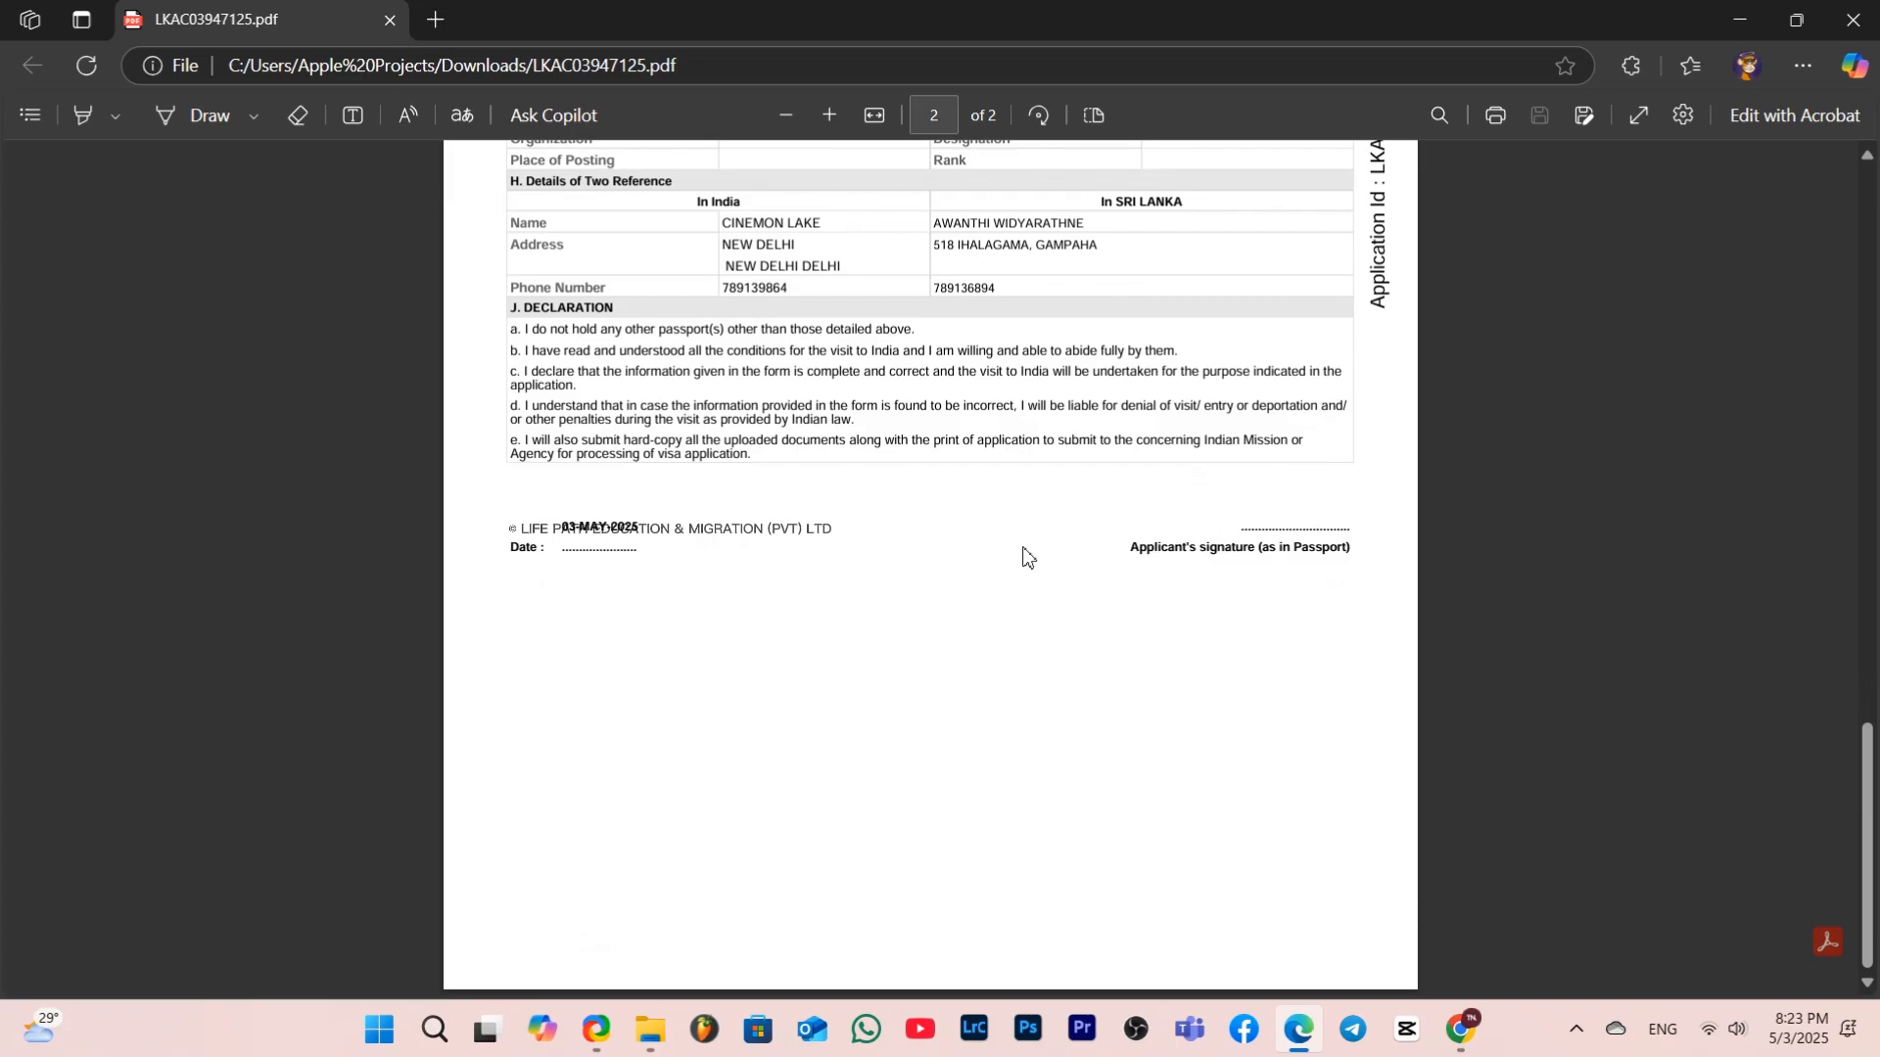
{"action": "scroll", "coordinate": [1023, 557], "scroll_direction": "up", "scroll_amount": 20}
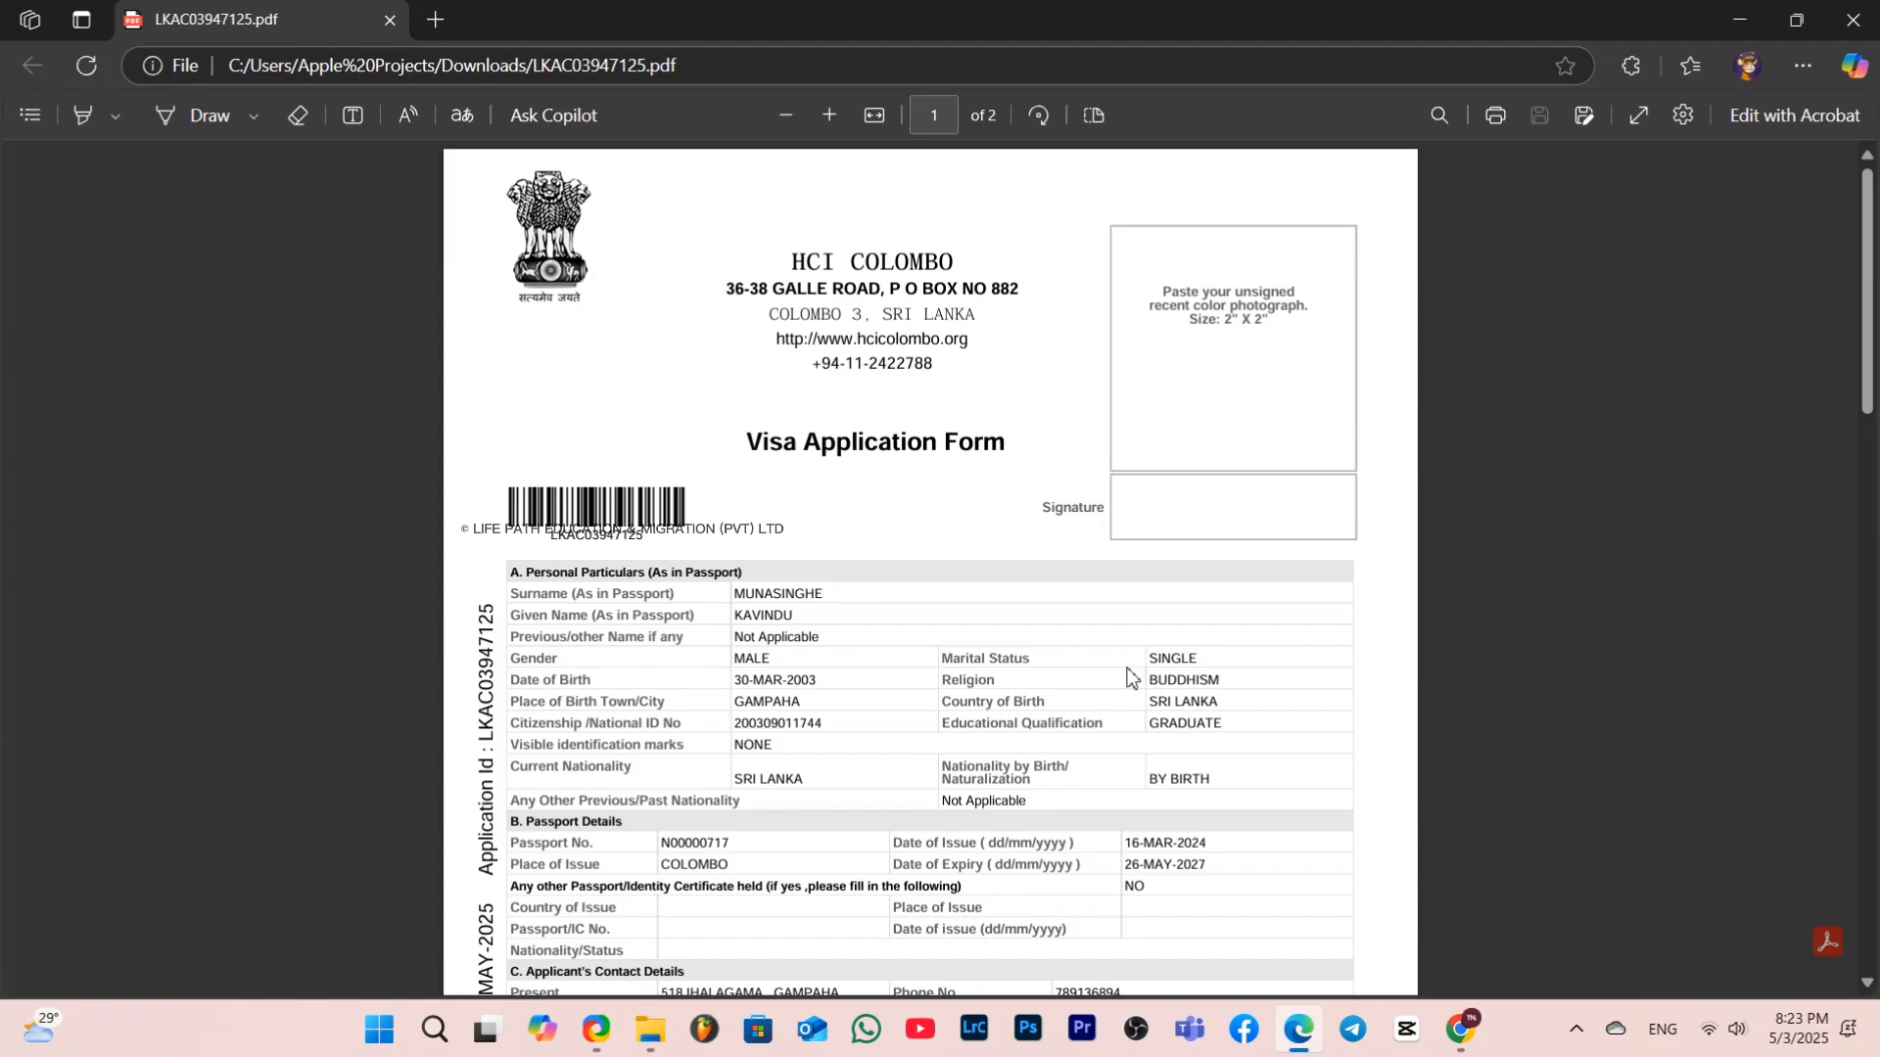
{"action": "scroll", "coordinate": [1131, 676], "scroll_direction": "down", "scroll_amount": 15}
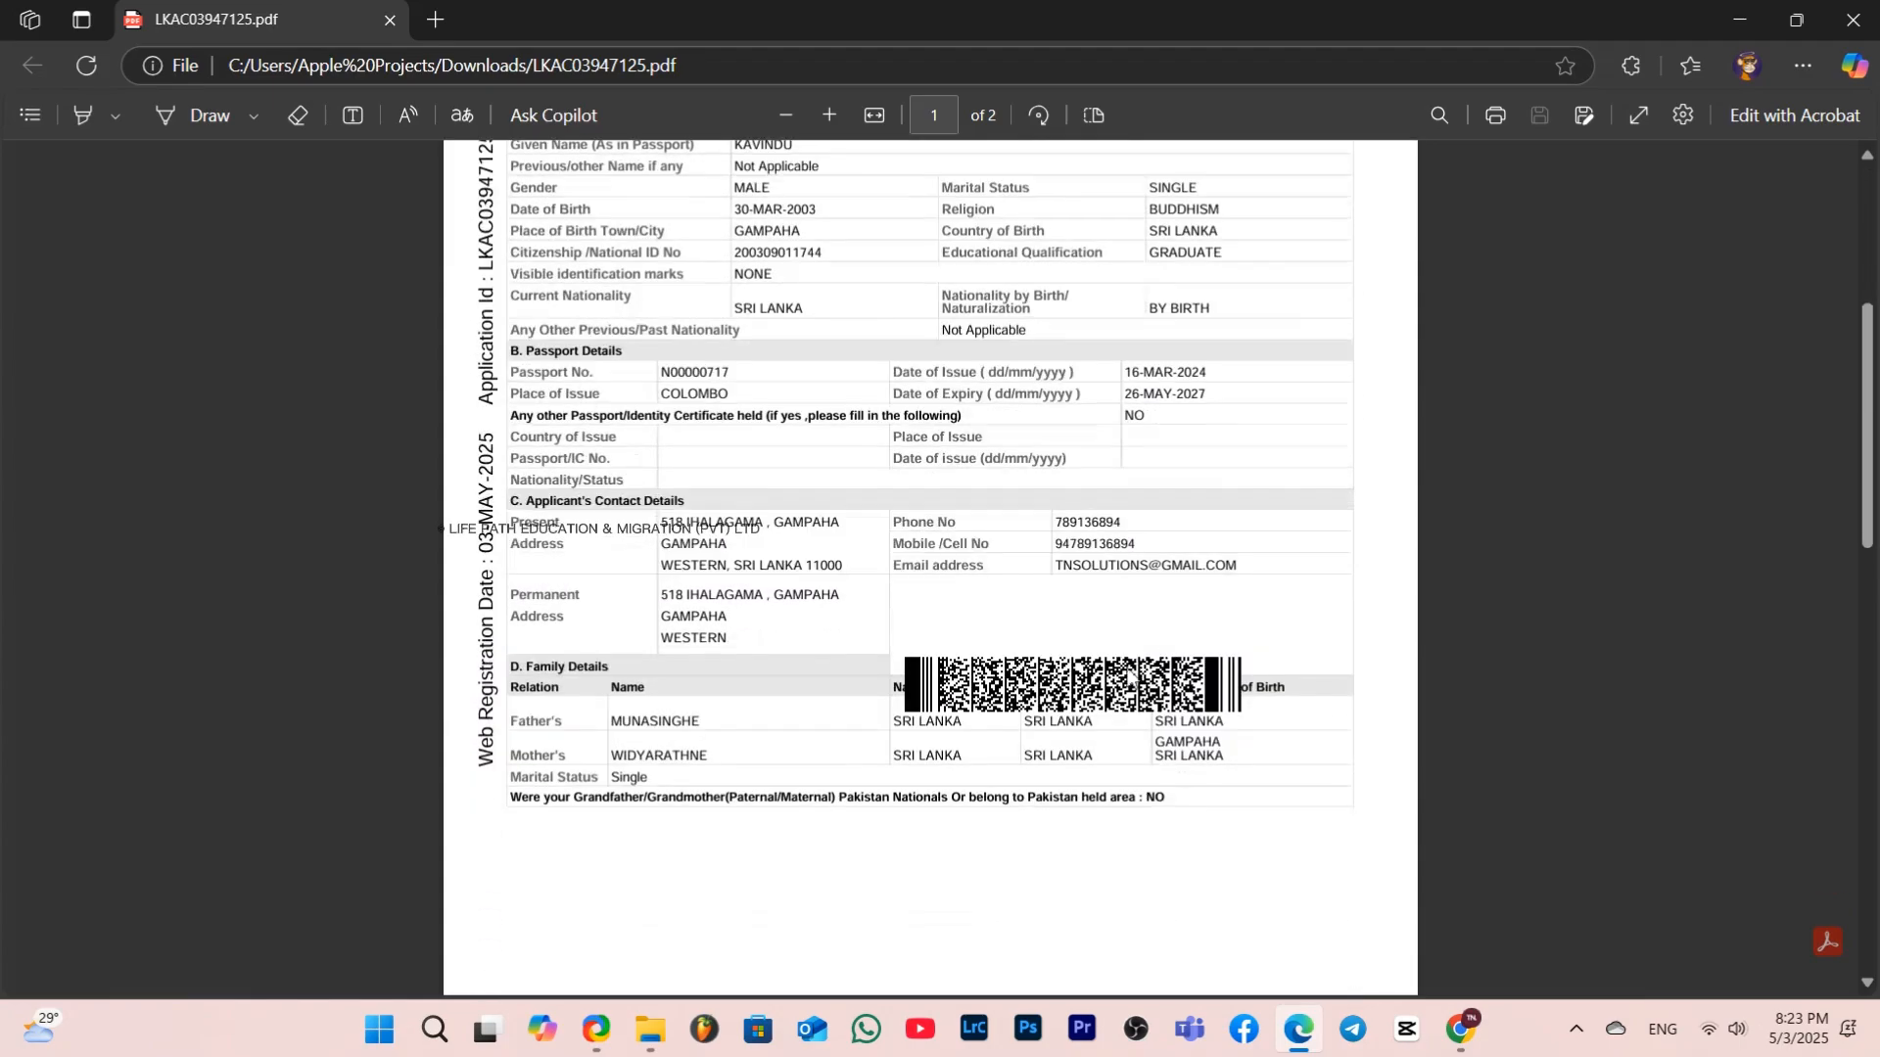
{"action": "scroll", "coordinate": [1131, 675], "scroll_direction": "down", "scroll_amount": 4}
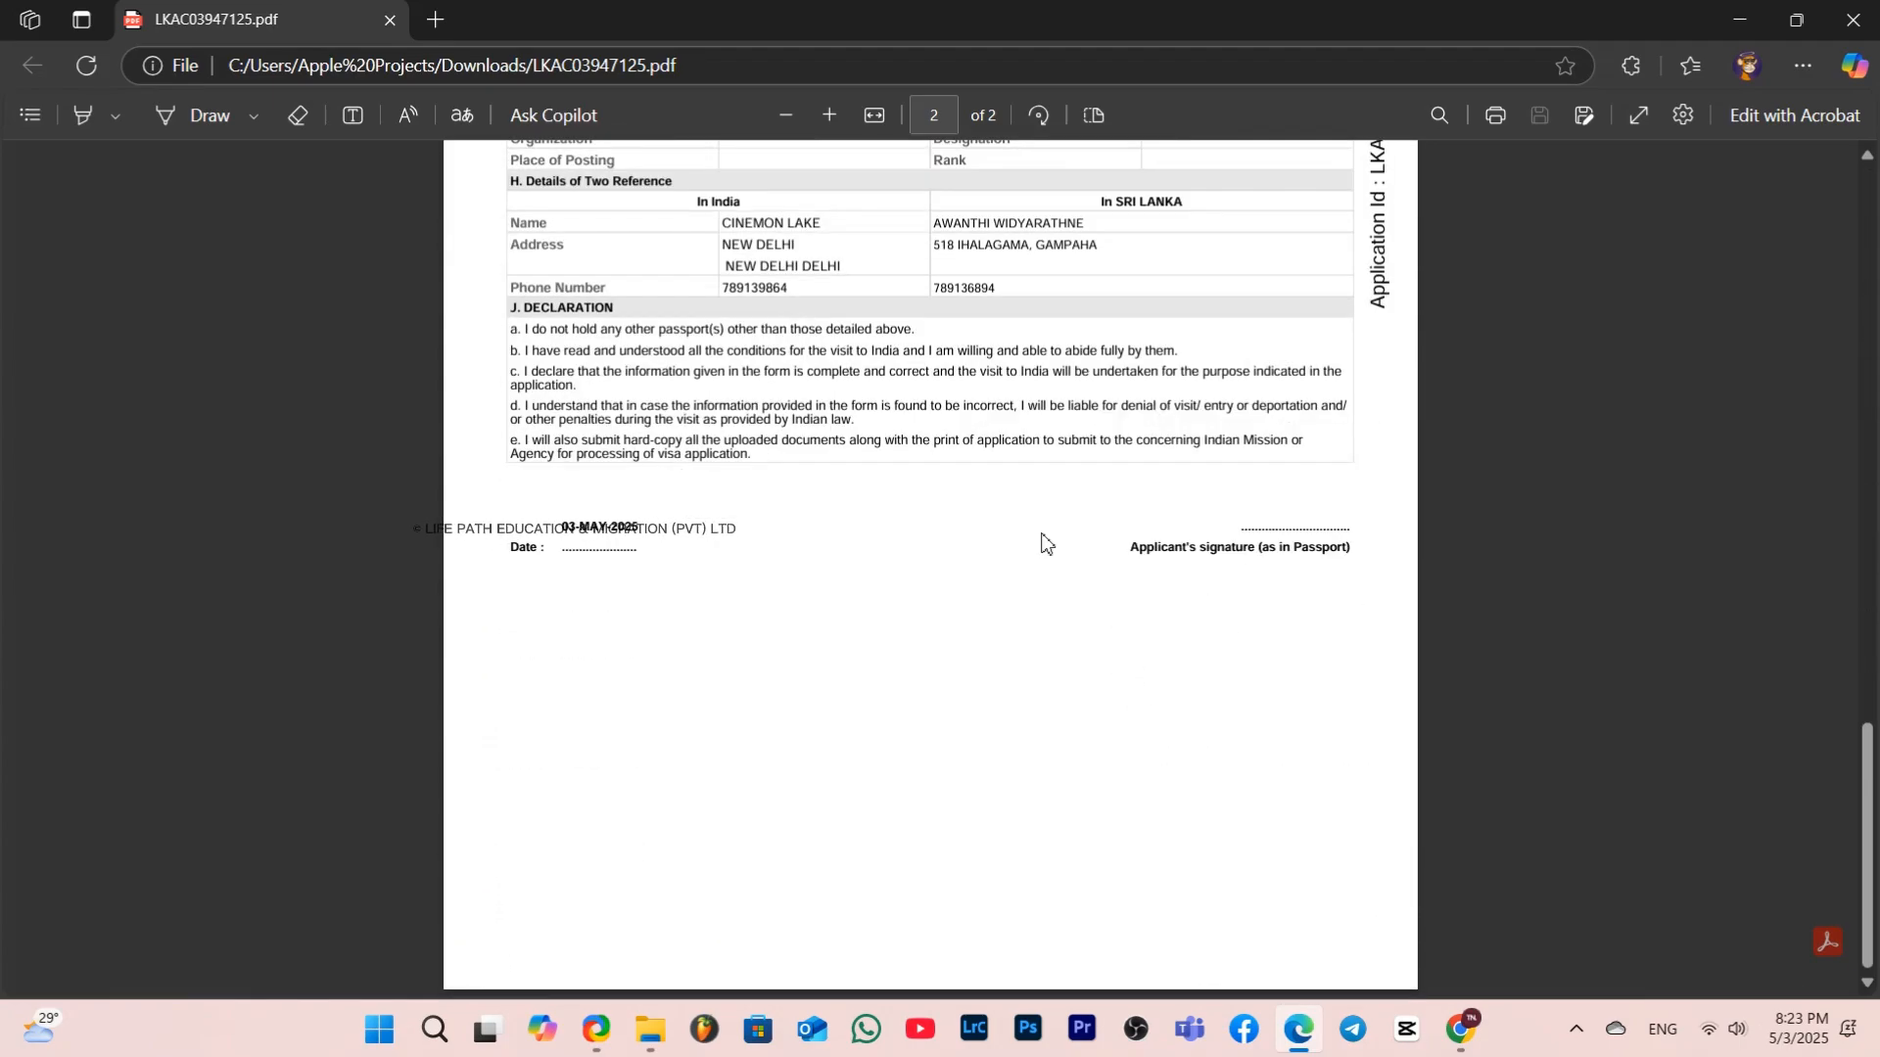